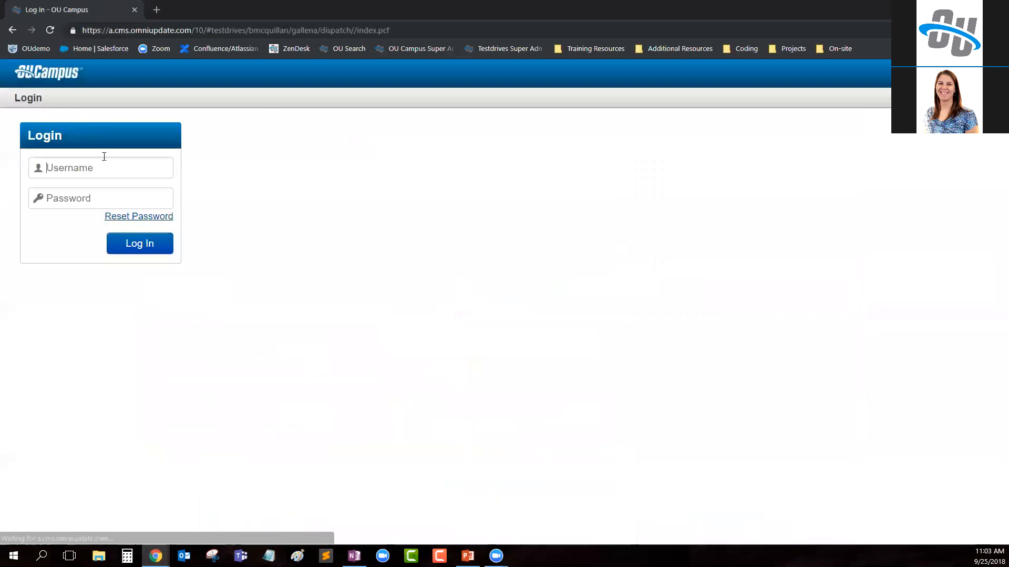
Log in with the username zz-level6 and the account password, then accept the cookie notice.
{"action": "type", "text": "zz-level6"}
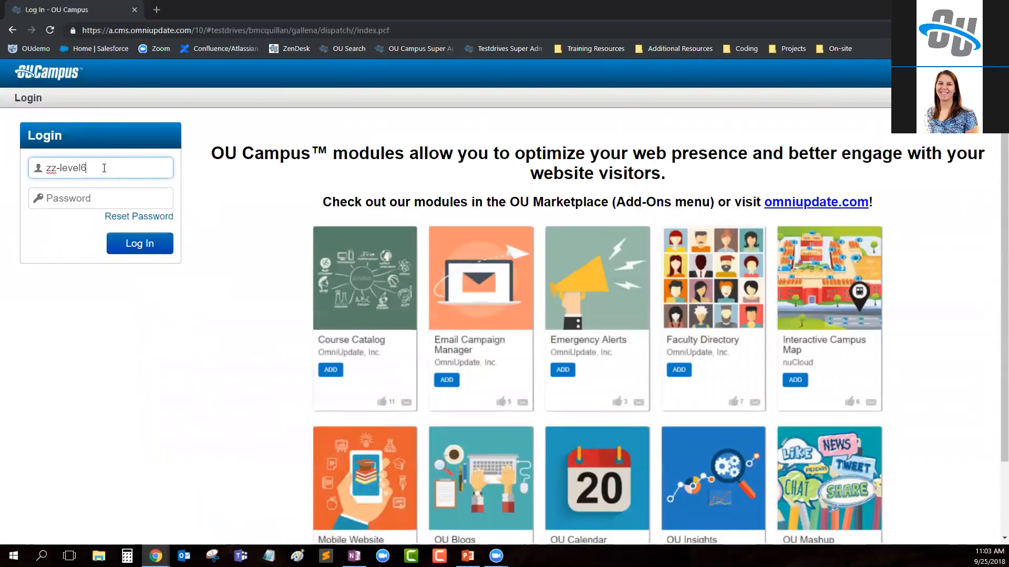
{"action": "key", "text": "Tab"}
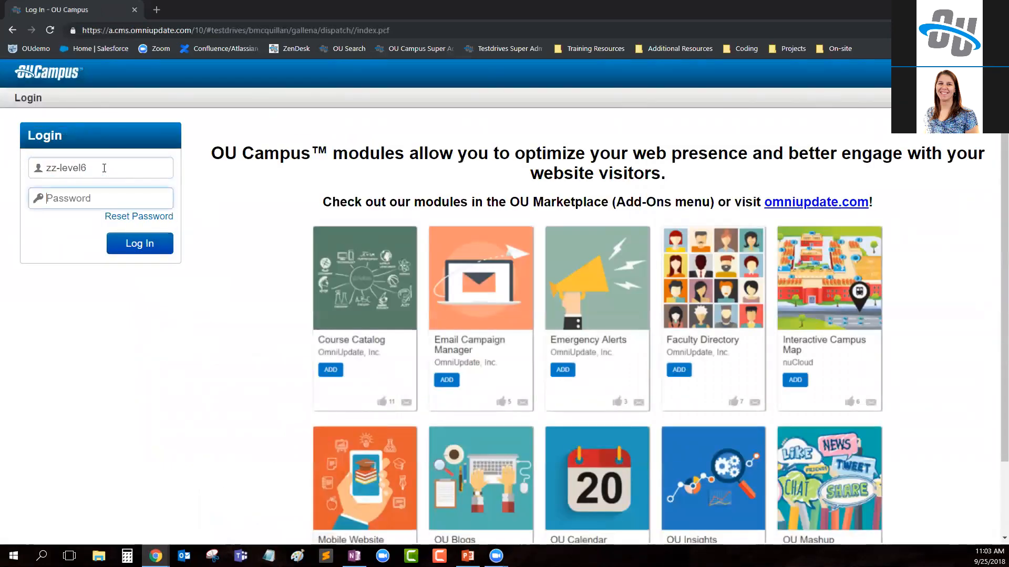
{"action": "type", "text": "••"}
{"action": "key", "text": "Return"}
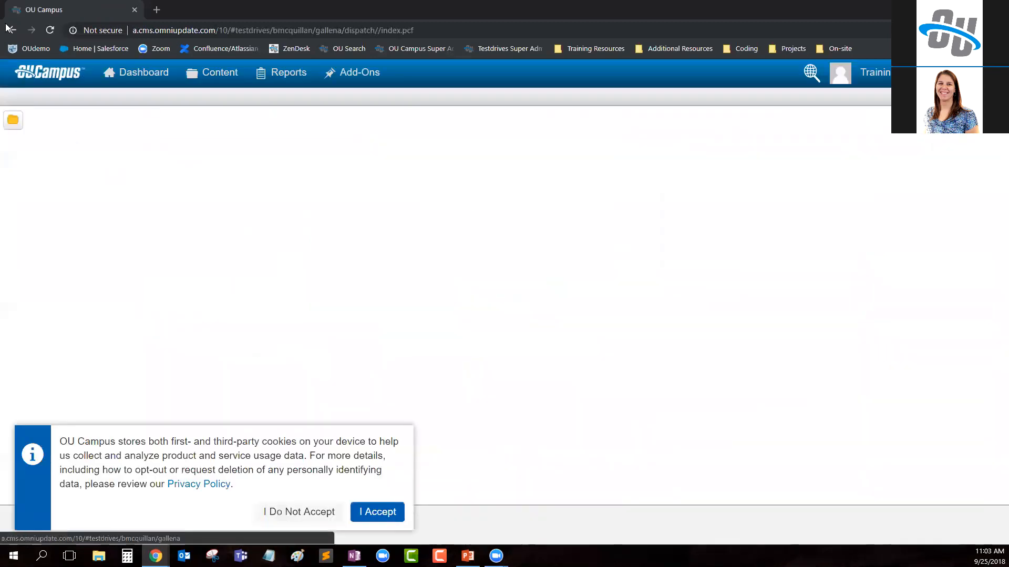
{"action": "left_click", "coordinate": [374, 512]}
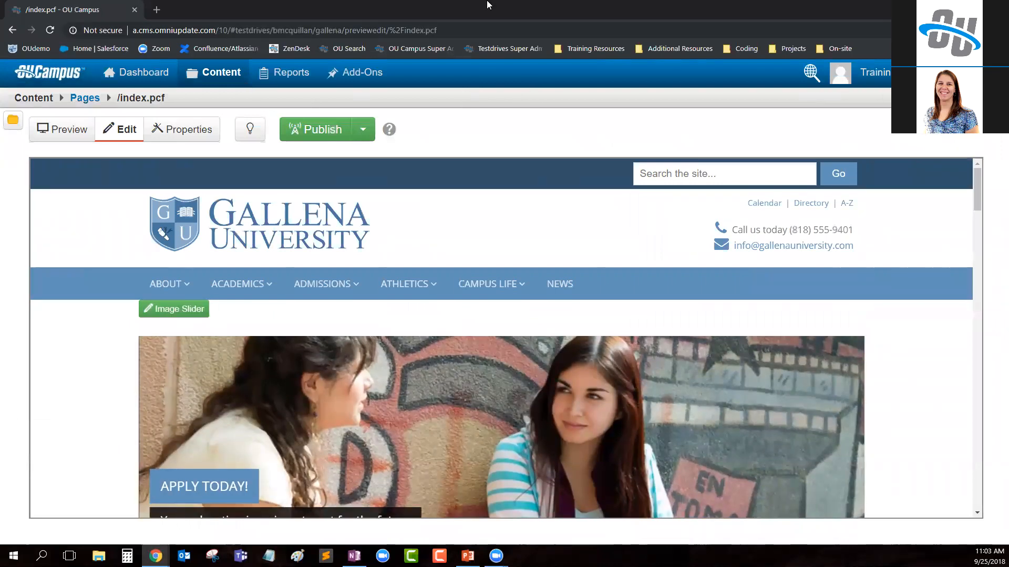
Switch to the administrator's browser window and open the account-level Account settings.
{"action": "mouse_move", "coordinate": [869, 74]}
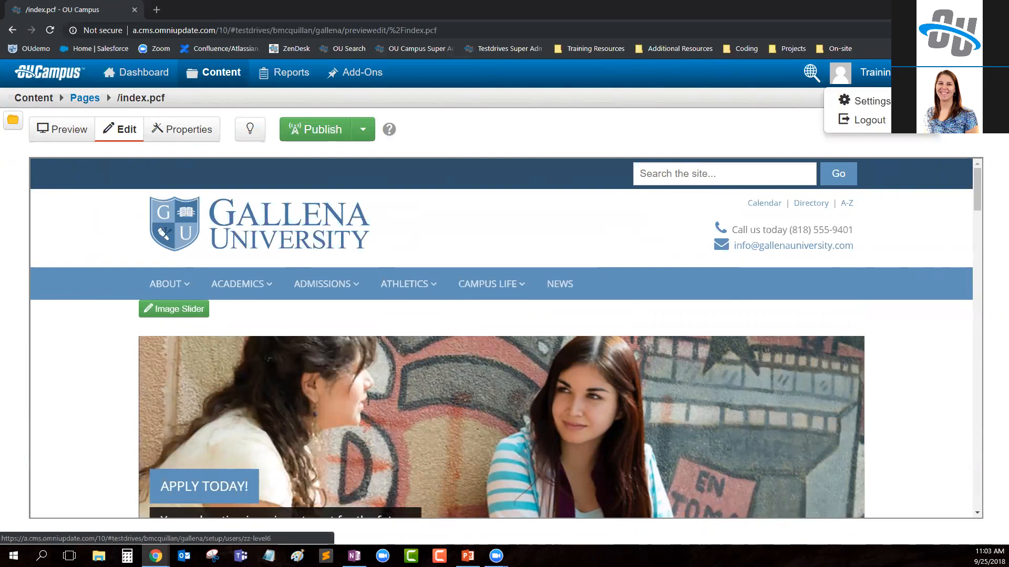
{"action": "left_click", "coordinate": [803, 74]}
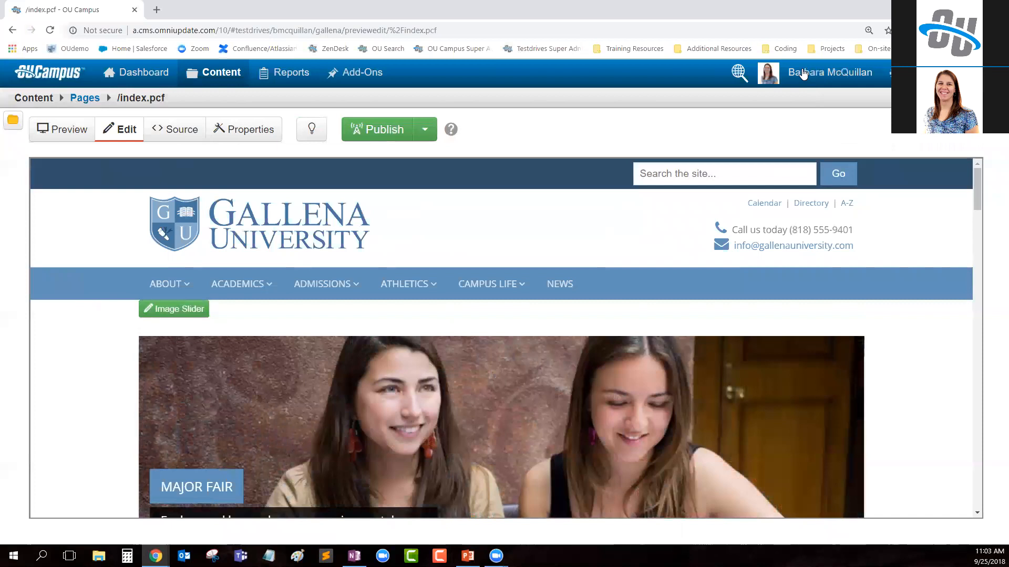
{"action": "mouse_move", "coordinate": [811, 81]}
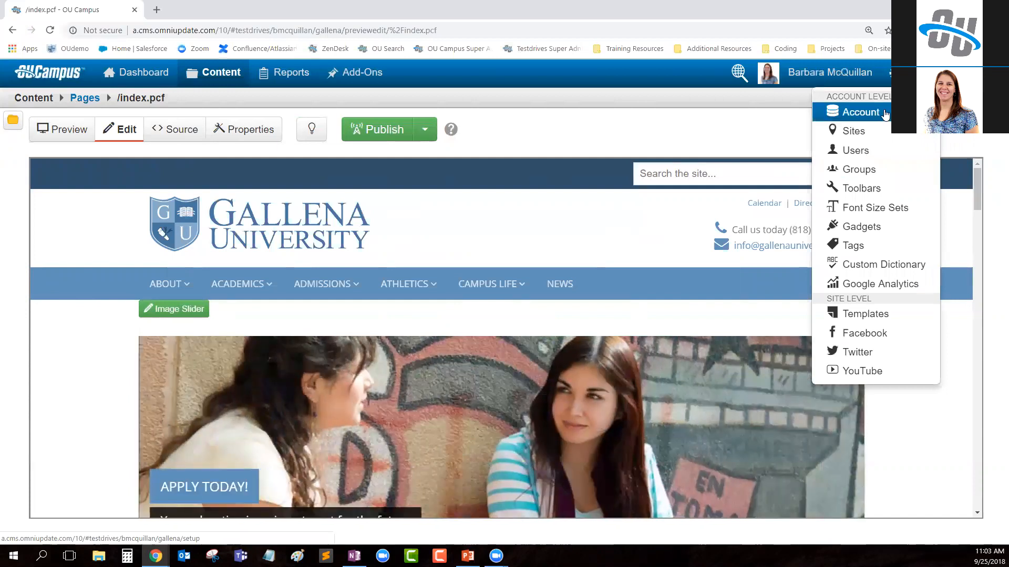
{"action": "left_click", "coordinate": [886, 114]}
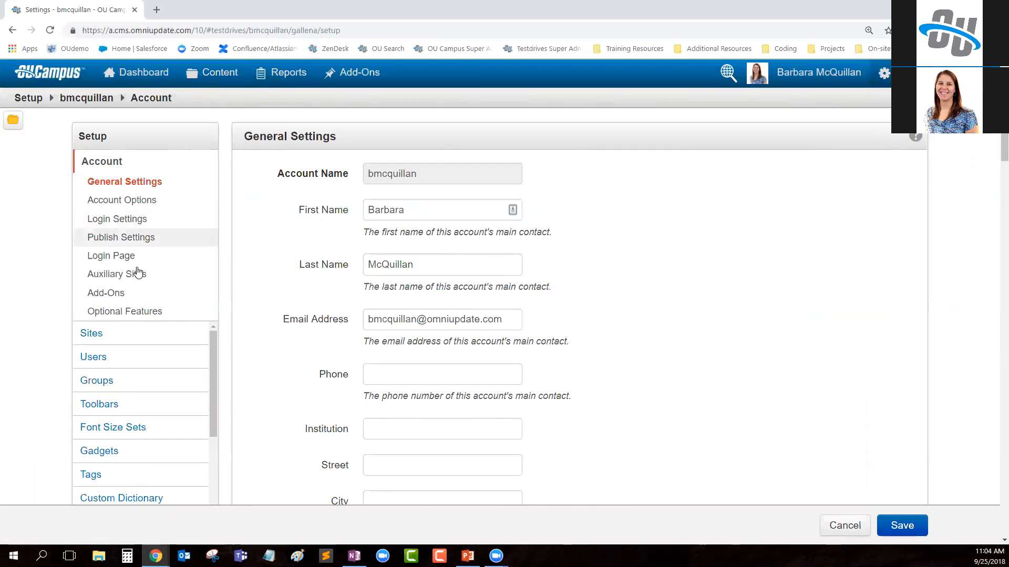
In Publish Settings, clear the Spell Check, Link Check, W3C Validation and Accessibility Check page check options.
{"action": "scroll", "coordinate": [764, 290], "scroll_direction": "down", "scroll_amount": 9}
{"action": "scroll", "coordinate": [767, 293], "scroll_direction": "down", "scroll_amount": 8}
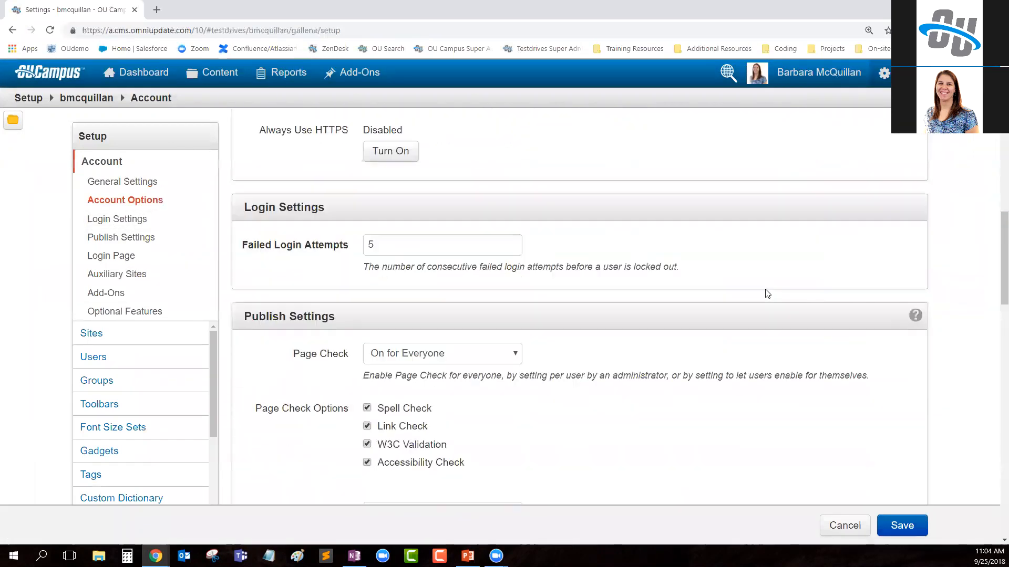
{"action": "left_click_drag", "start_coordinate": [290, 243], "coordinate": [395, 253]}
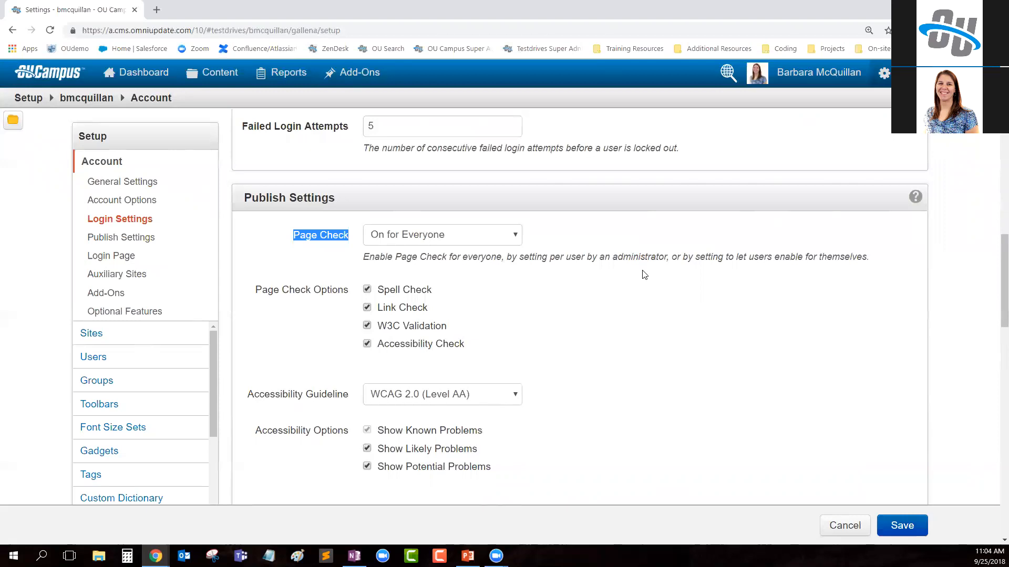
{"action": "left_click", "coordinate": [366, 289]}
{"action": "left_click", "coordinate": [367, 308]}
{"action": "left_click", "coordinate": [367, 325]}
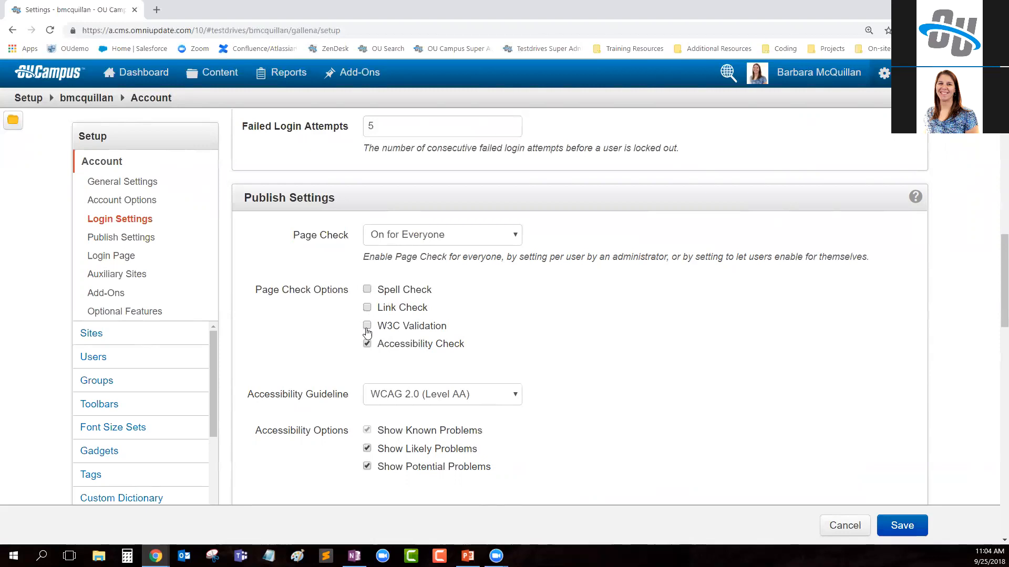
{"action": "left_click", "coordinate": [367, 344]}
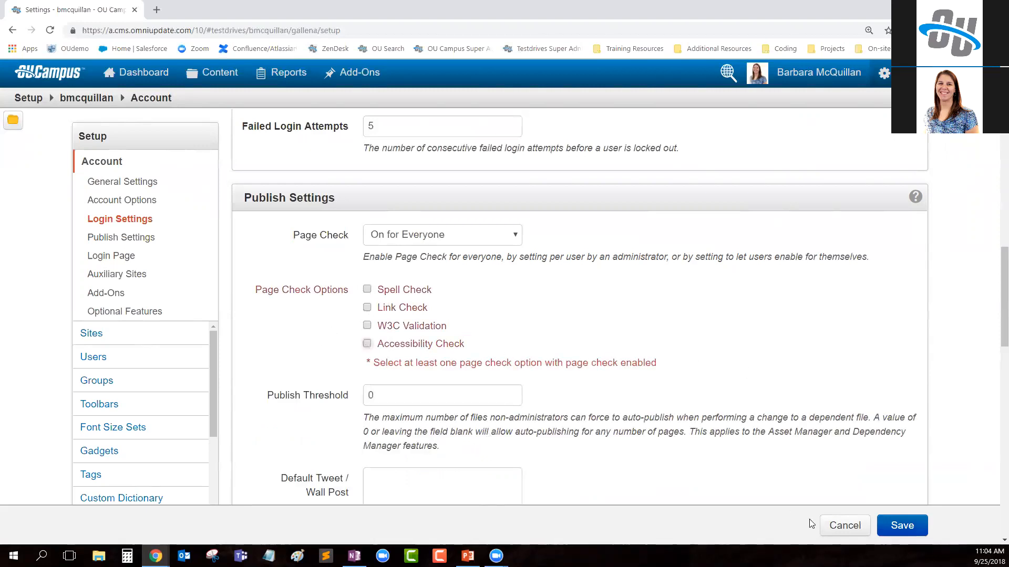
Set Page Check to Disabled and save the account settings.
{"action": "left_click", "coordinate": [484, 242]}
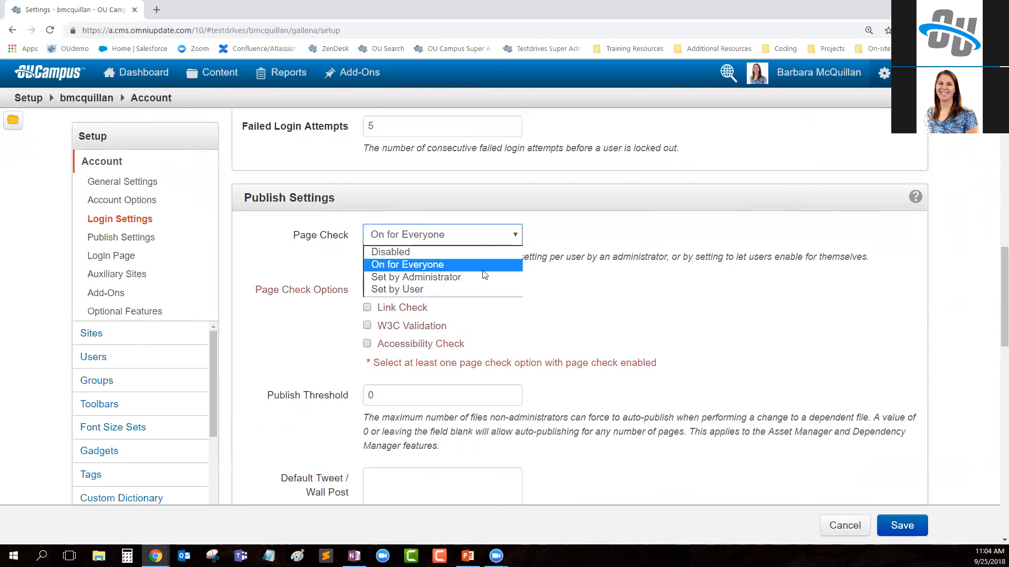
{"action": "left_click", "coordinate": [429, 250]}
{"action": "left_click", "coordinate": [904, 525]}
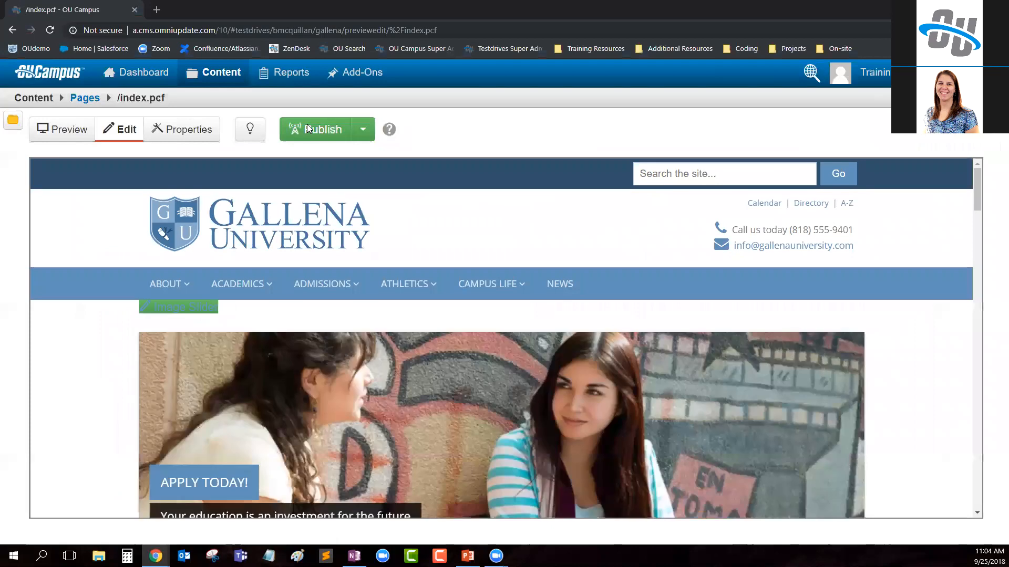
Inspect the publish dialog for index.pcf in the training user's window and cancel it without publishing.
{"action": "left_click", "coordinate": [308, 128]}
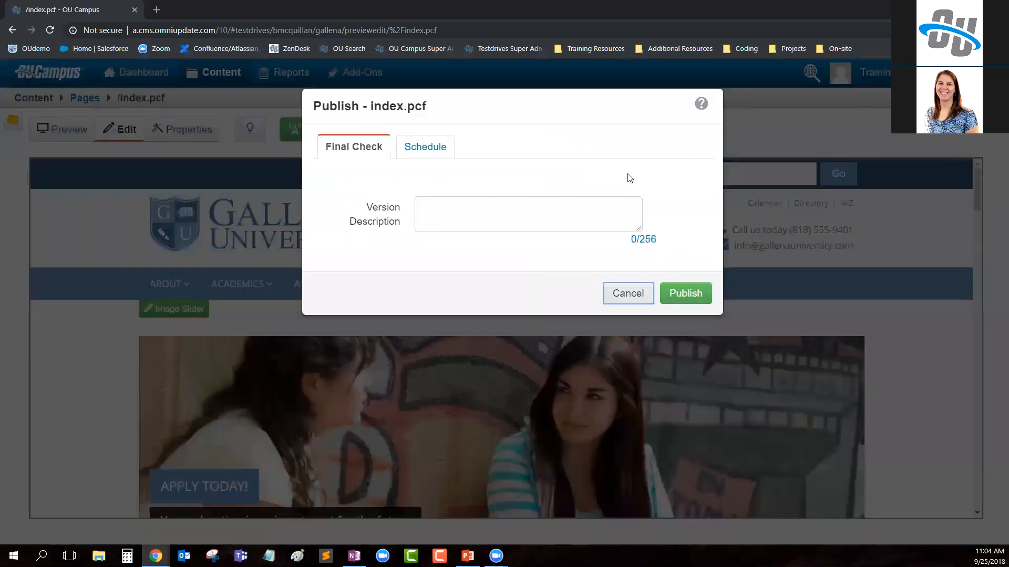
{"action": "left_click", "coordinate": [628, 293]}
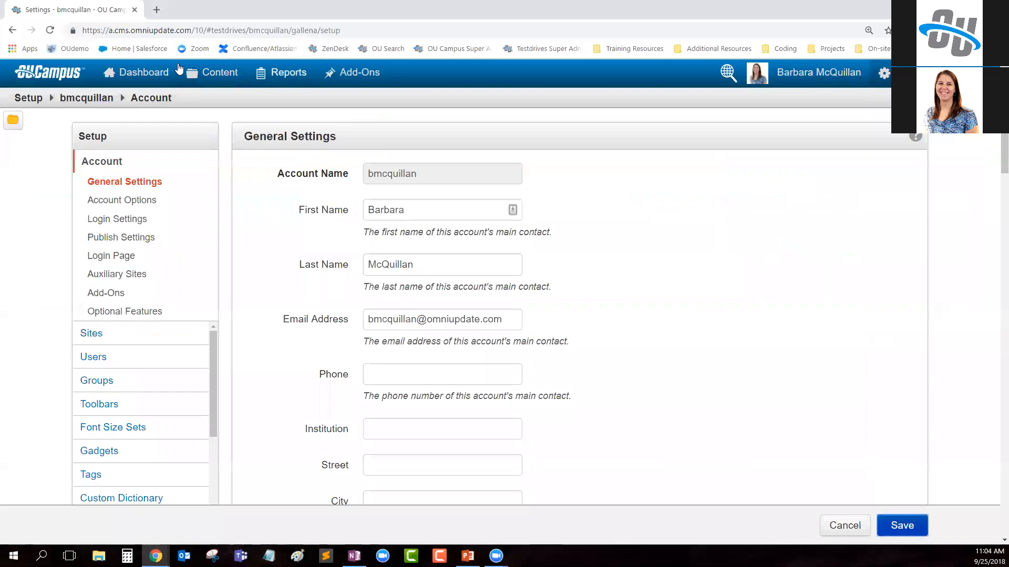
In the administrator's window, open index.pcf from Pages in a new browser tab and inspect its publish dialog without publishing.
{"action": "mouse_move", "coordinate": [215, 73]}
{"action": "right_click", "coordinate": [226, 99]}
{"action": "left_click", "coordinate": [258, 105]}
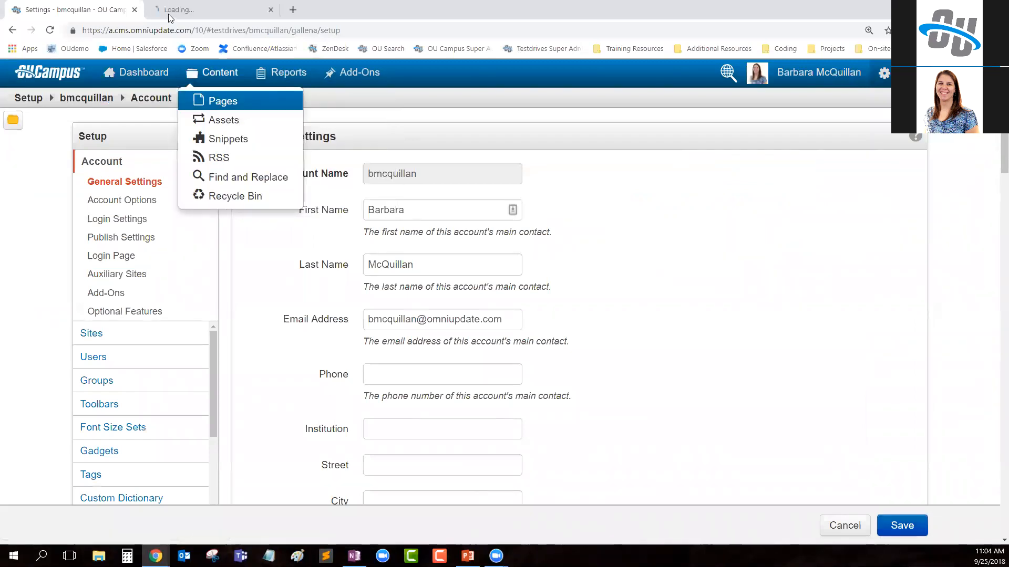
{"action": "left_click", "coordinate": [176, 11]}
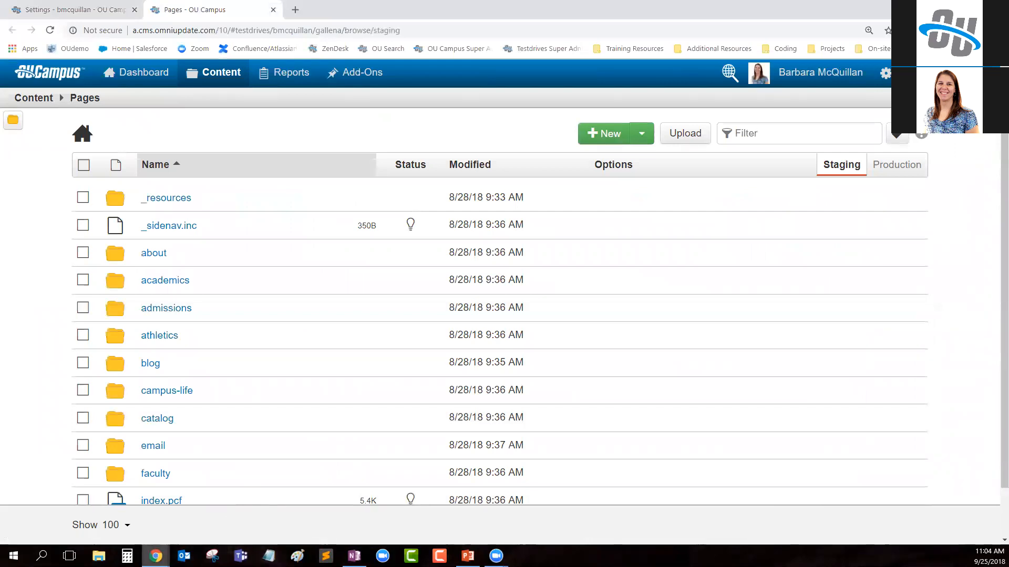
{"action": "scroll", "coordinate": [176, 308], "scroll_direction": "down", "scroll_amount": 1}
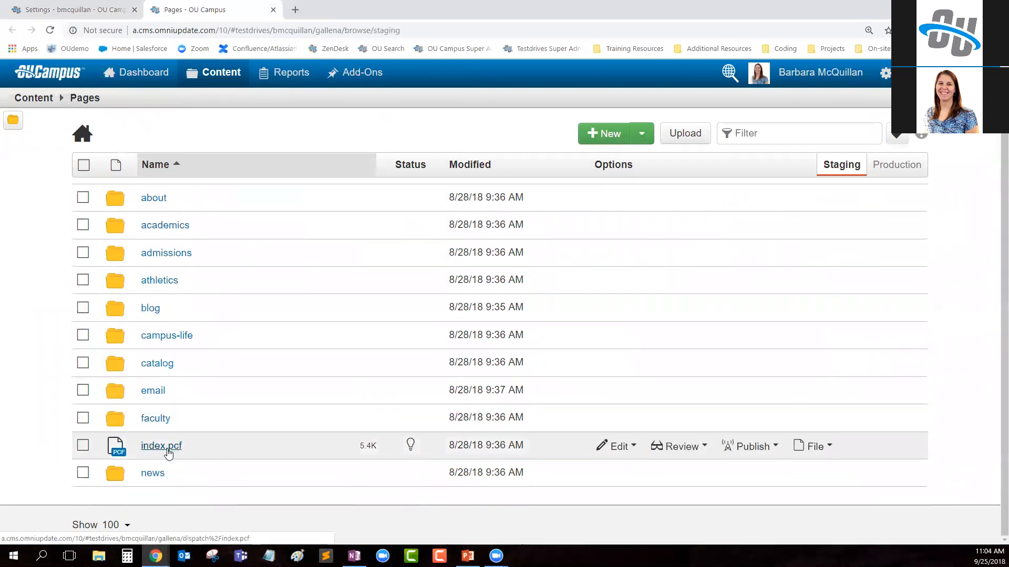
{"action": "left_click", "coordinate": [167, 448]}
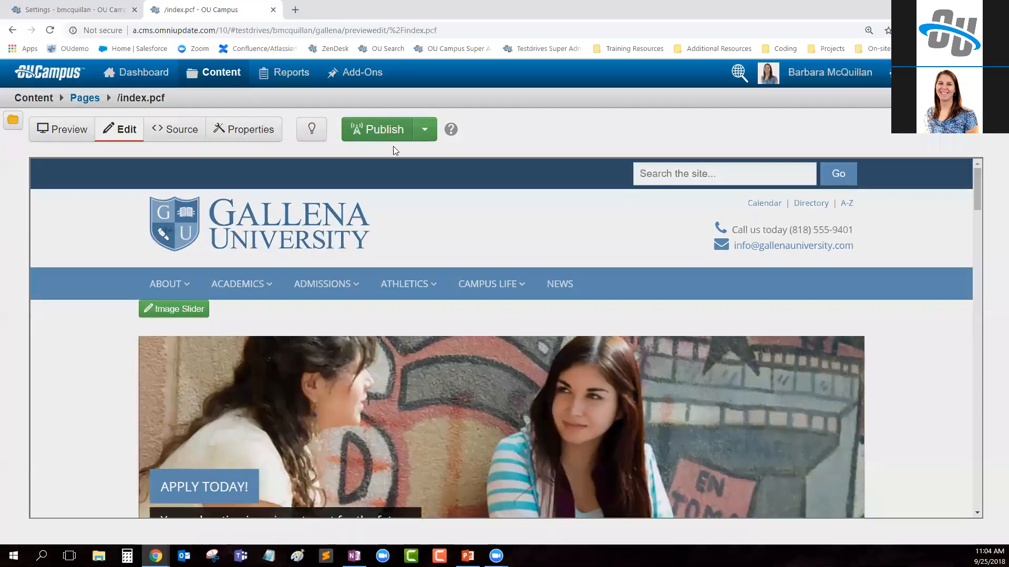
{"action": "left_click", "coordinate": [391, 132]}
{"action": "left_click", "coordinate": [627, 294]}
Return to the account's Publish Settings and set Page Check to On for Everyone.
{"action": "left_click", "coordinate": [94, 8]}
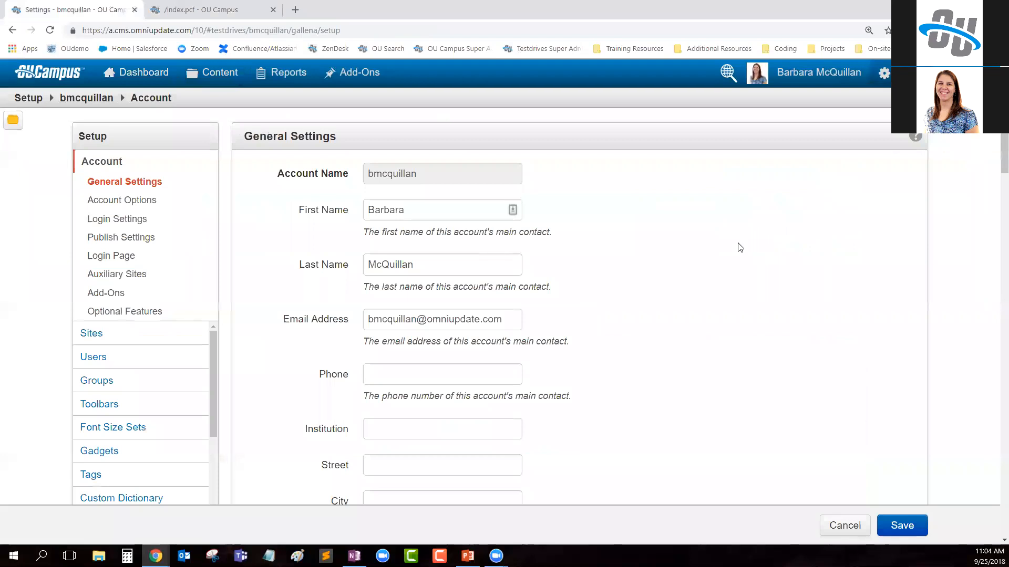
{"action": "scroll", "coordinate": [734, 244], "scroll_direction": "down", "scroll_amount": 4}
{"action": "scroll", "coordinate": [735, 244], "scroll_direction": "down", "scroll_amount": 10}
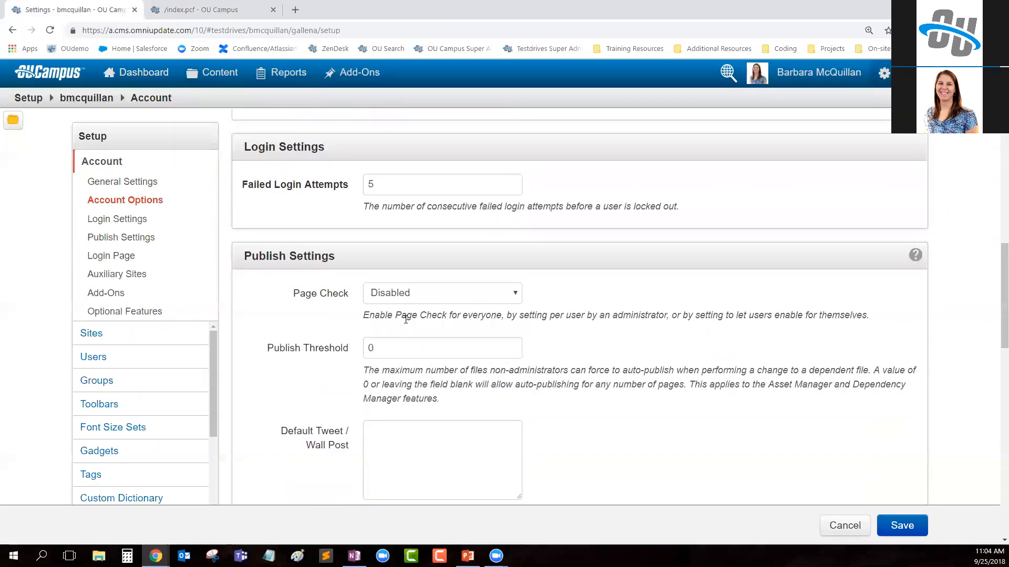
{"action": "left_click", "coordinate": [445, 295]}
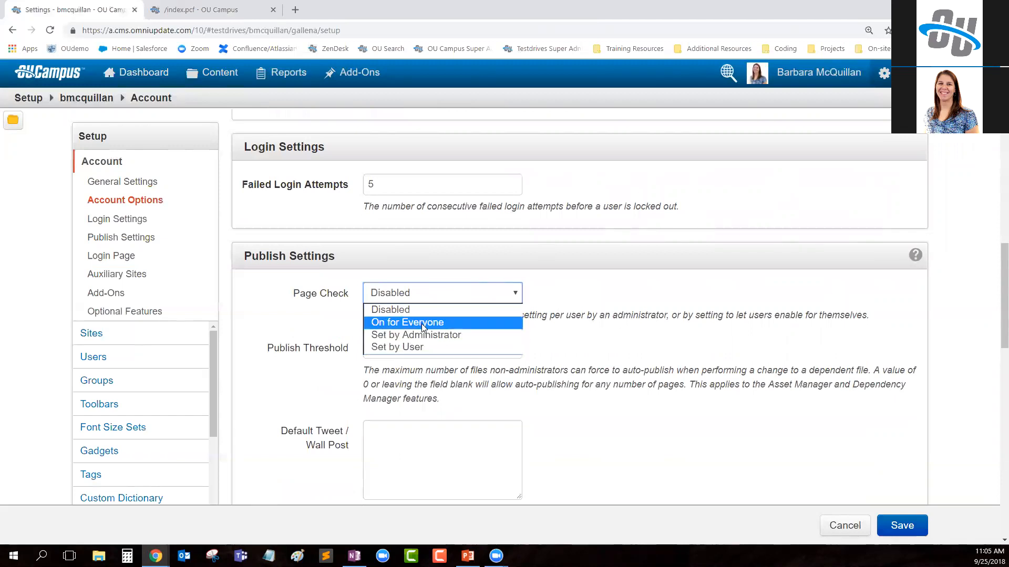
{"action": "left_click", "coordinate": [422, 323]}
Enable the Spell Check, Link Check, W3C Validation and Accessibility Check options and save the account settings.
{"action": "scroll", "coordinate": [761, 333], "scroll_direction": "down", "scroll_amount": 2}
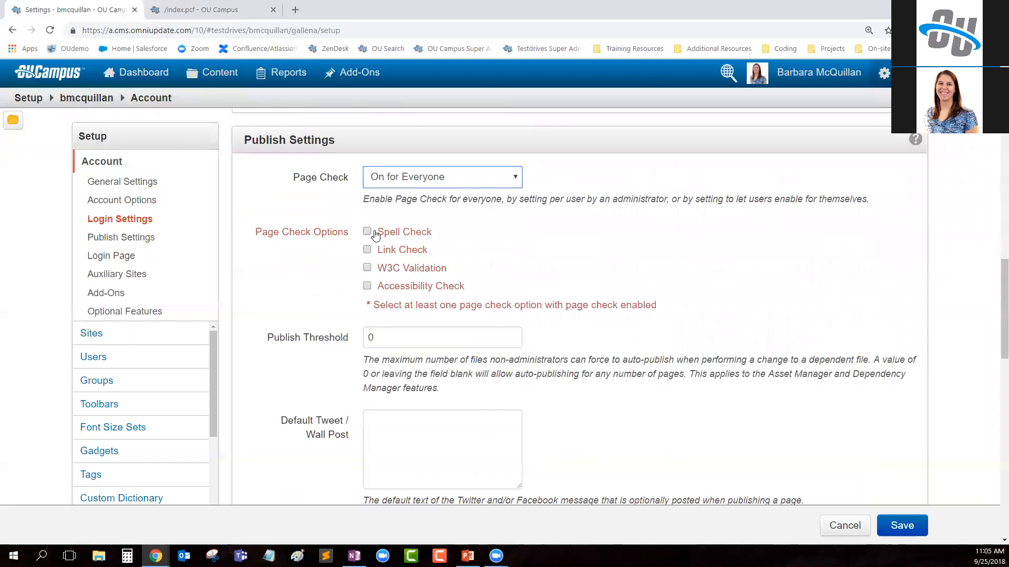
{"action": "left_click", "coordinate": [374, 234]}
{"action": "left_click", "coordinate": [366, 250]}
{"action": "left_click", "coordinate": [366, 268]}
{"action": "left_click", "coordinate": [367, 285]}
{"action": "left_click", "coordinate": [899, 526]}
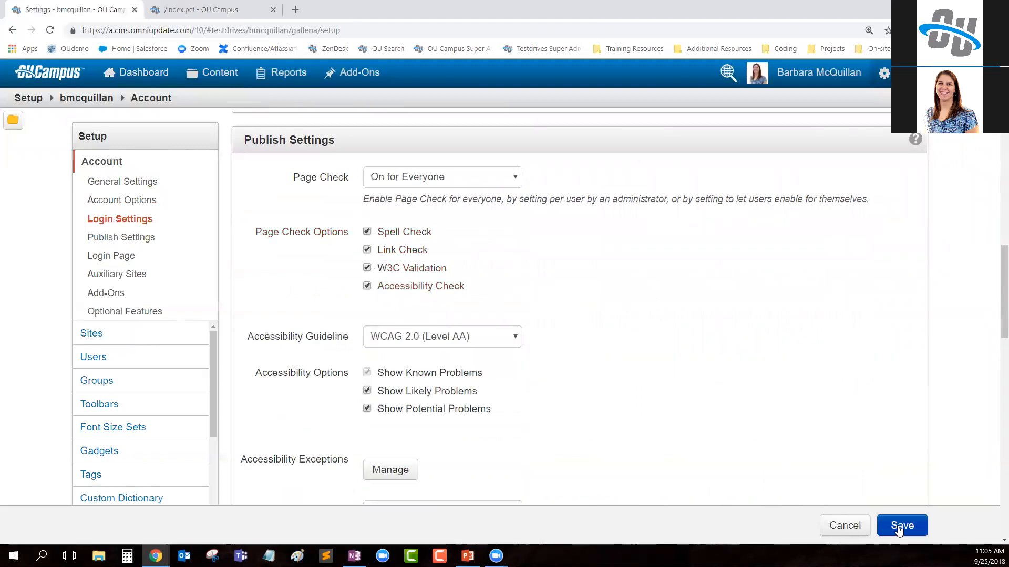
Inspect the available final checks in the index.pcf publish dialog as administrator and as training user, without publishing.
{"action": "left_click", "coordinate": [211, 8]}
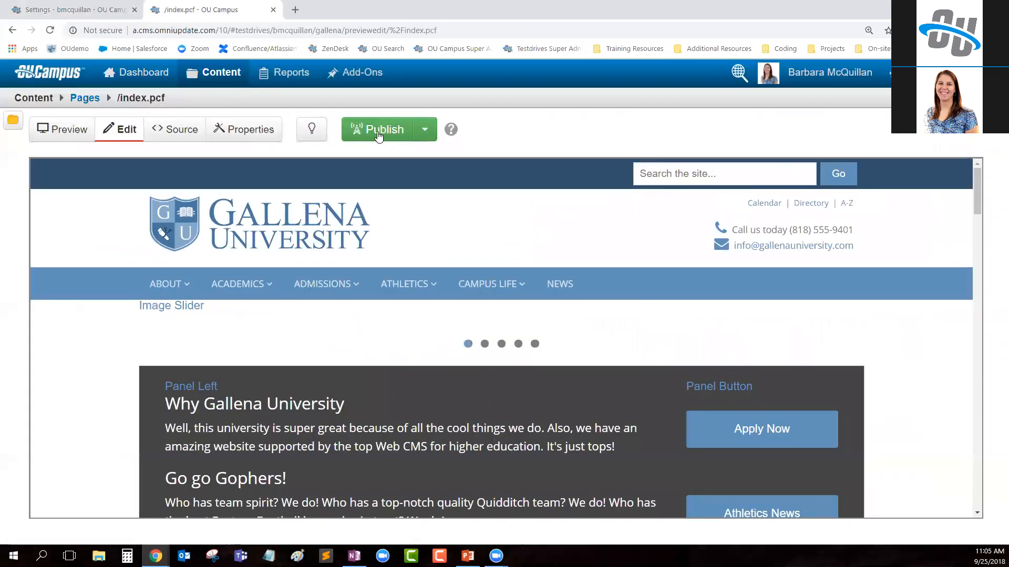
{"action": "left_click", "coordinate": [379, 131]}
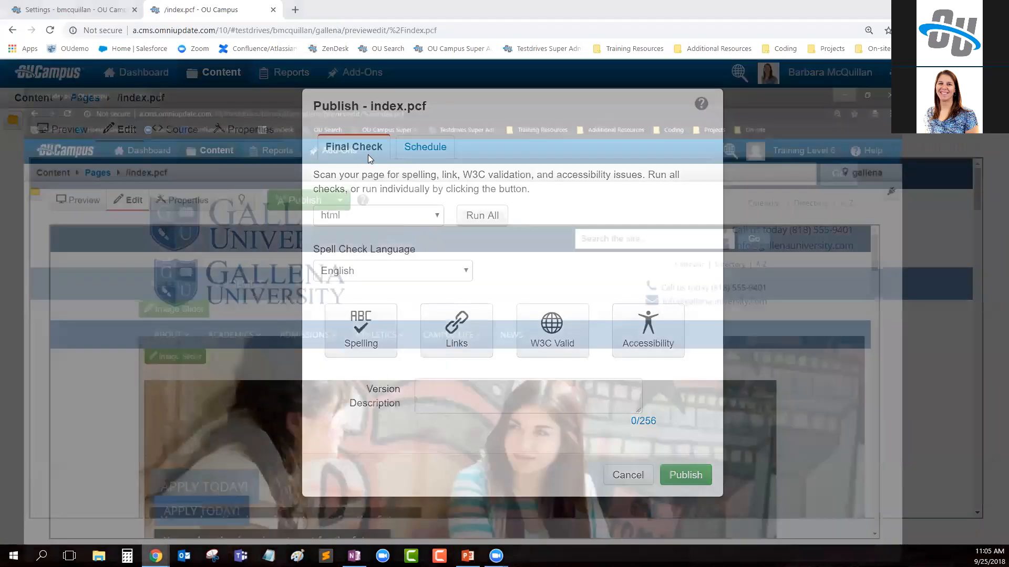
{"action": "left_click", "coordinate": [332, 129]}
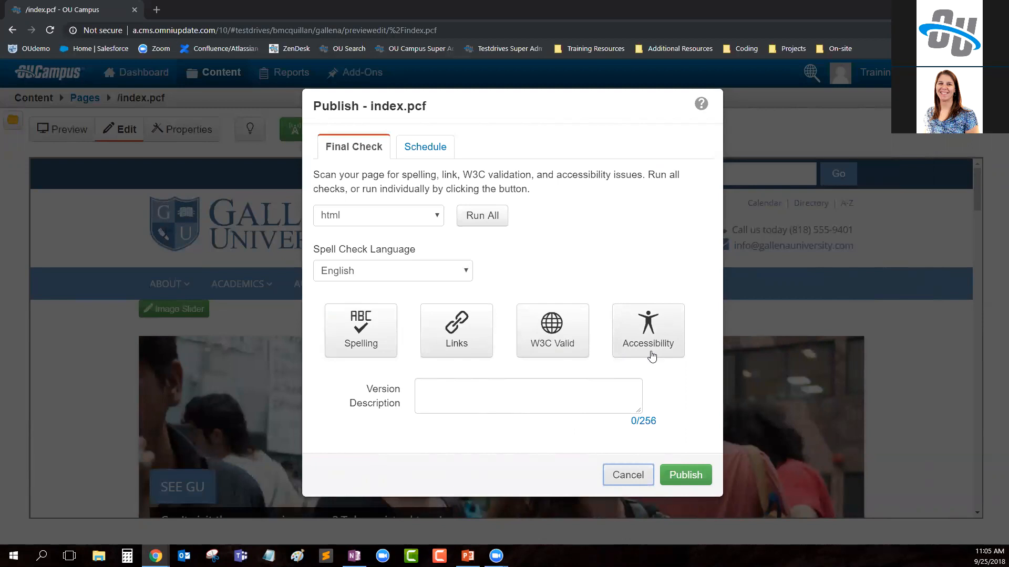
{"action": "left_click", "coordinate": [628, 481]}
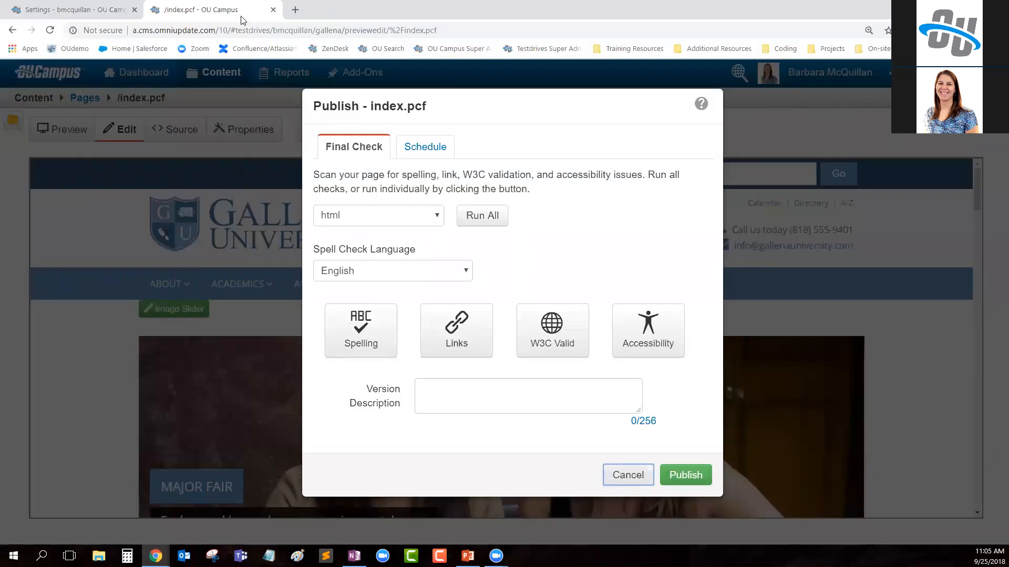
Review the account's Page Check options, the available Accessibility Guideline choices and the Accessibility Options in Publish Settings.
{"action": "left_click", "coordinate": [86, 9]}
{"action": "scroll", "coordinate": [593, 270], "scroll_direction": "down", "scroll_amount": 10}
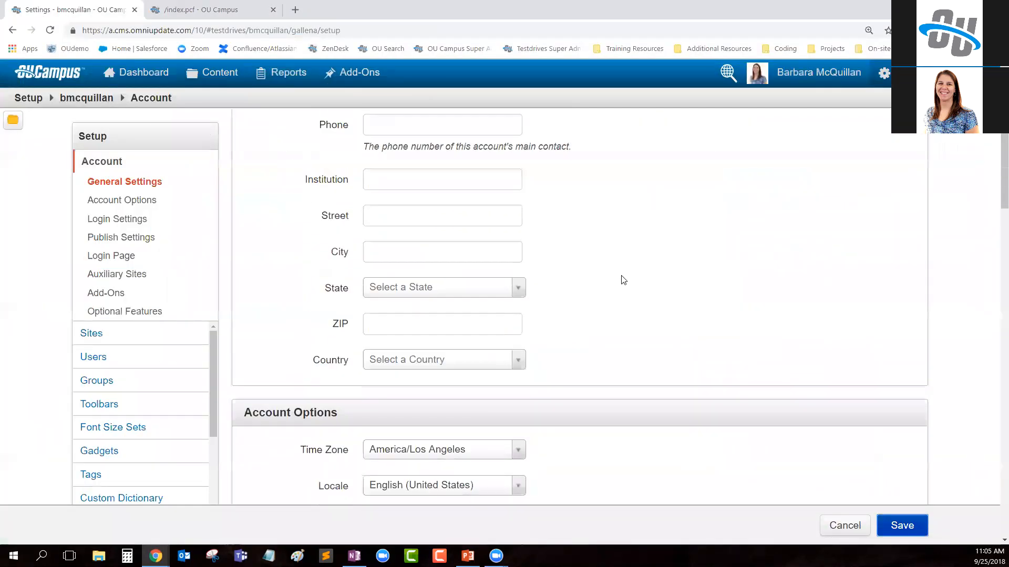
{"action": "scroll", "coordinate": [623, 282], "scroll_direction": "down", "scroll_amount": 6}
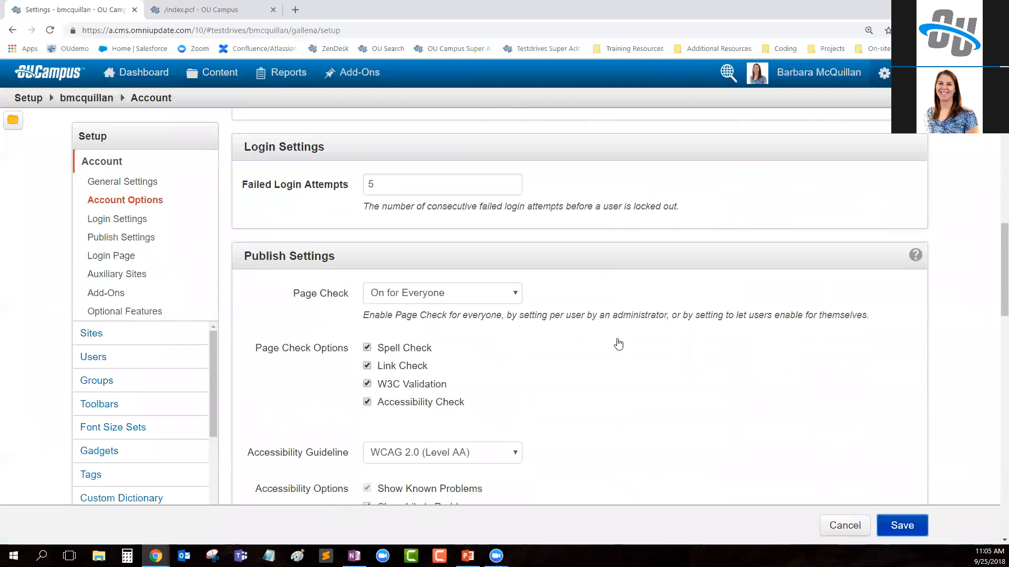
{"action": "scroll", "coordinate": [620, 344], "scroll_direction": "down", "scroll_amount": 1}
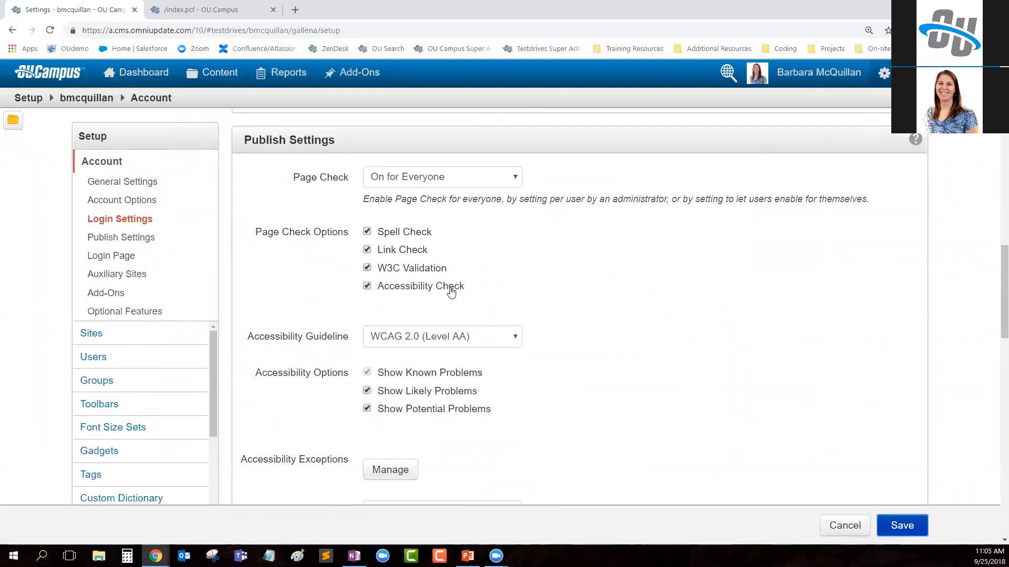
{"action": "left_click_drag", "start_coordinate": [244, 342], "coordinate": [352, 342]}
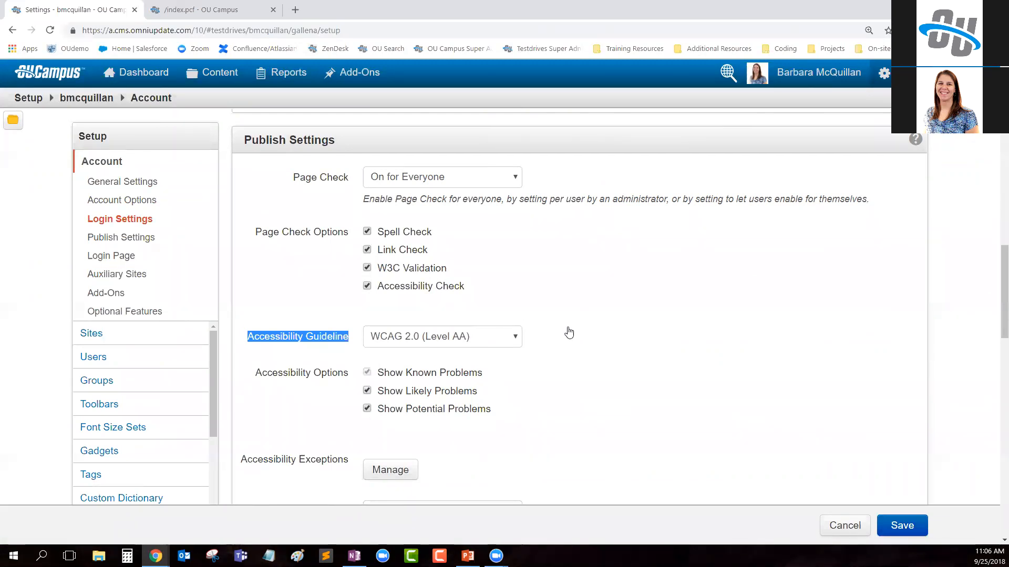
{"action": "left_click", "coordinate": [445, 334]}
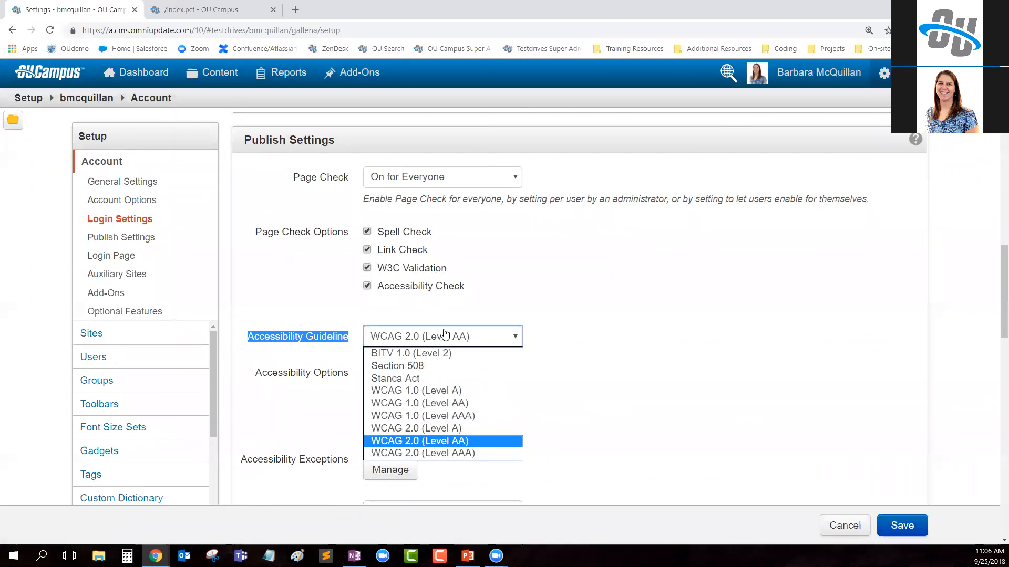
{"action": "left_click", "coordinate": [517, 335]}
{"action": "left_click_drag", "start_coordinate": [261, 374], "coordinate": [345, 383]}
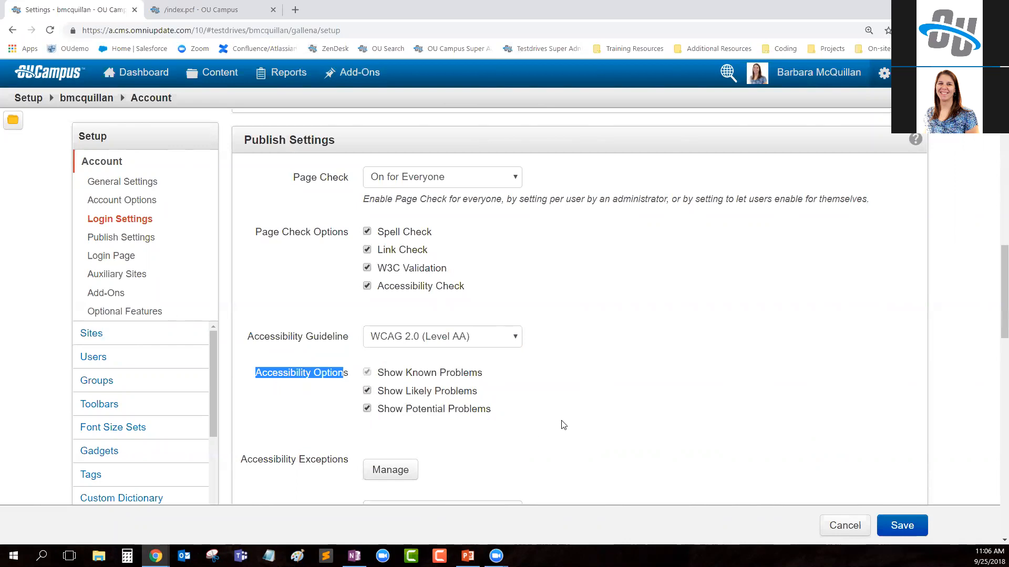
Save the account settings and open the gallena site's settings for editing.
{"action": "left_click", "coordinate": [624, 339]}
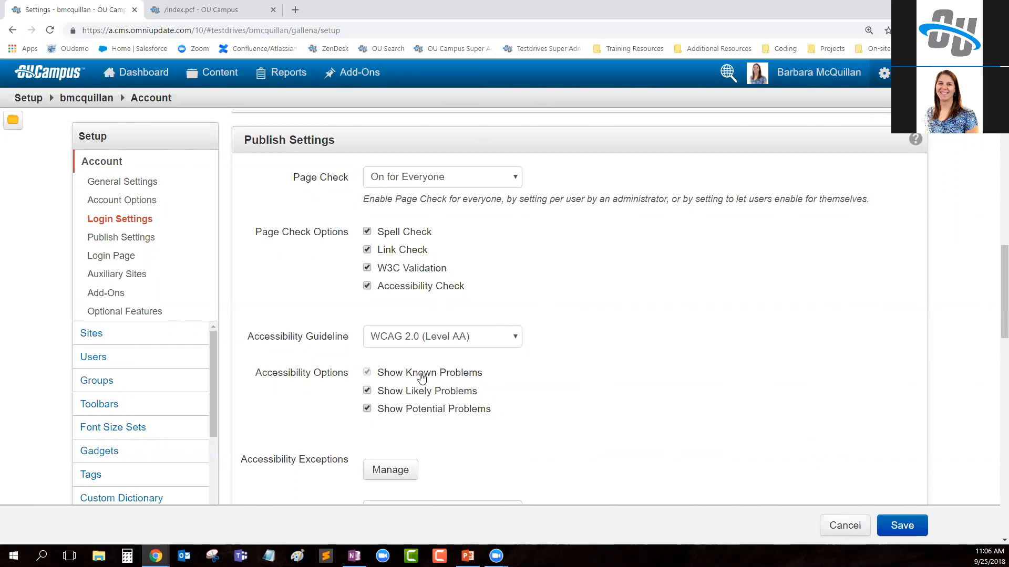
{"action": "left_click", "coordinate": [901, 526]}
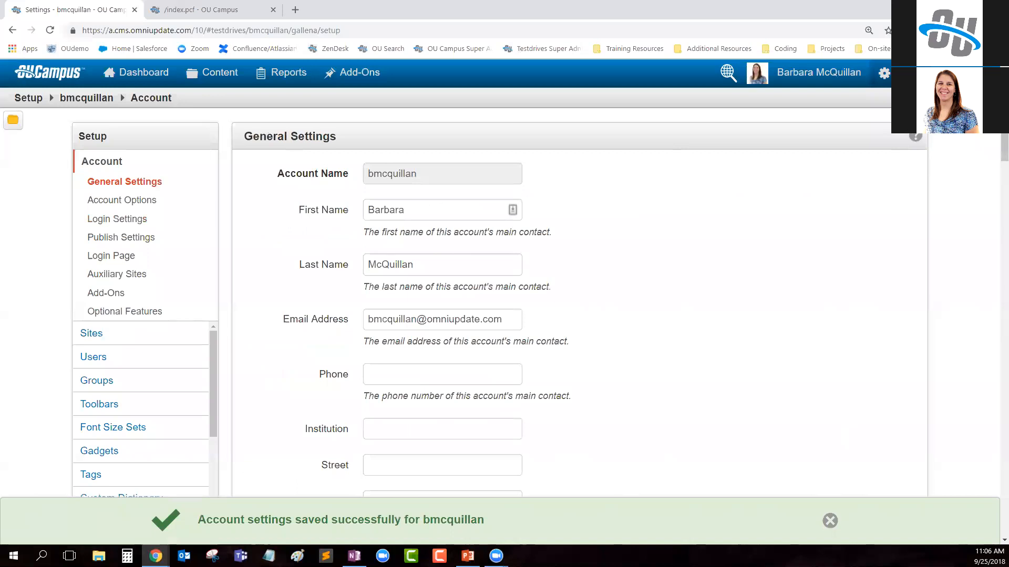
{"action": "mouse_move", "coordinate": [885, 73]}
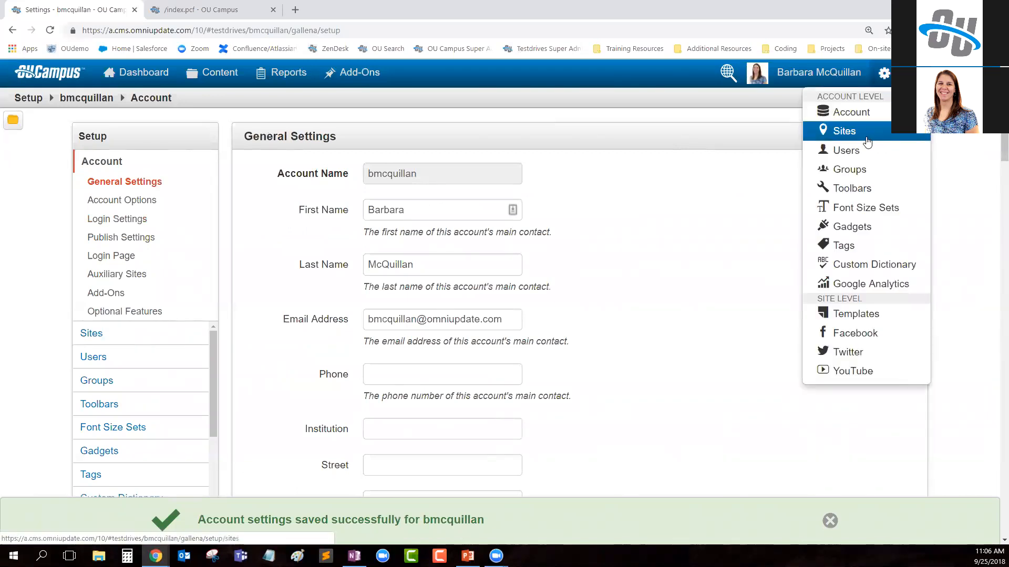
{"action": "left_click", "coordinate": [844, 131]}
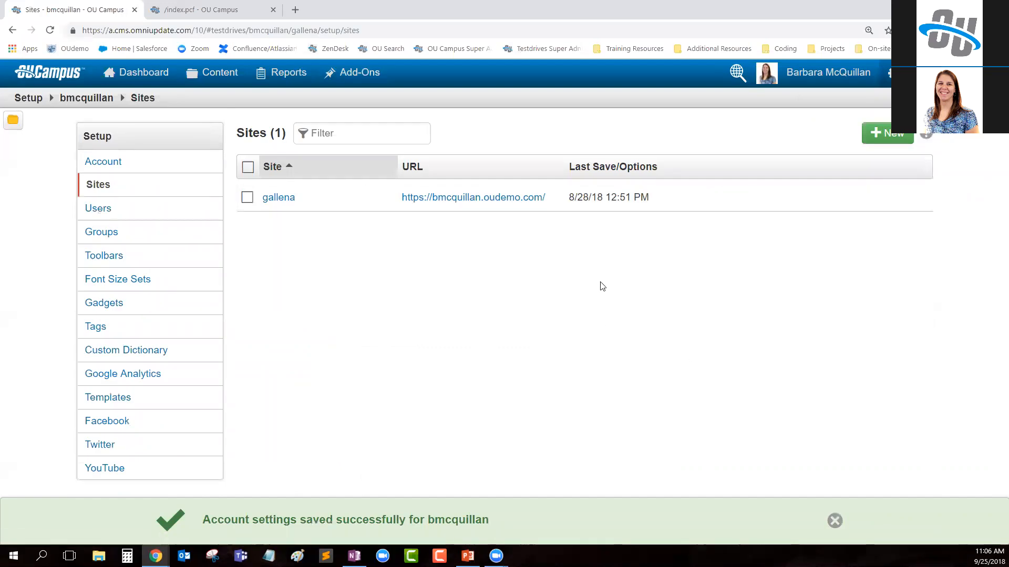
{"action": "mouse_move", "coordinate": [581, 199]}
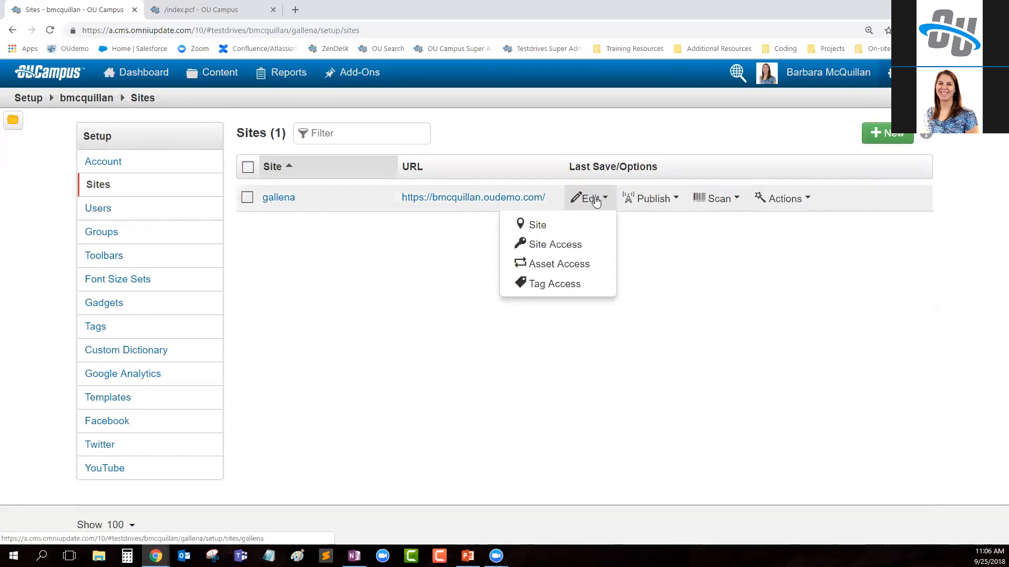
{"action": "left_click", "coordinate": [578, 226]}
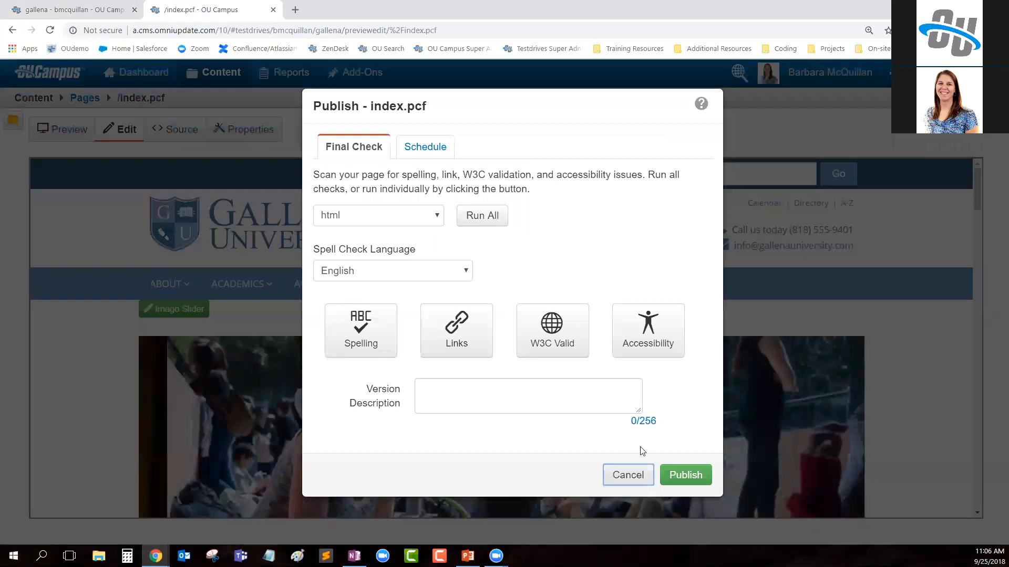
Run all final checks on the html version of index.pcf from its publish dialog.
{"action": "left_click", "coordinate": [630, 475]}
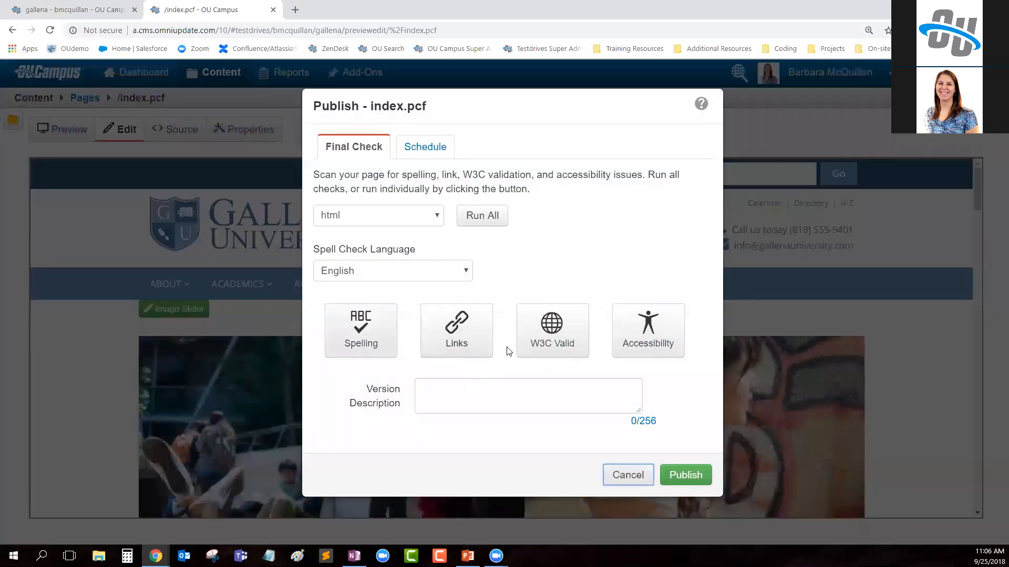
{"action": "left_click", "coordinate": [363, 331]}
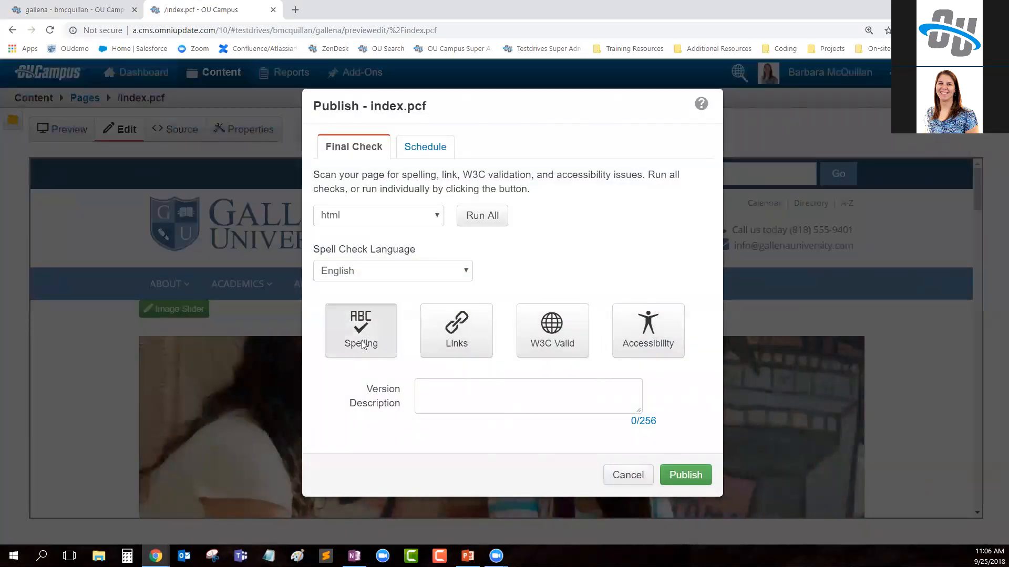
{"action": "left_click", "coordinate": [456, 330]}
{"action": "left_click", "coordinate": [480, 215]}
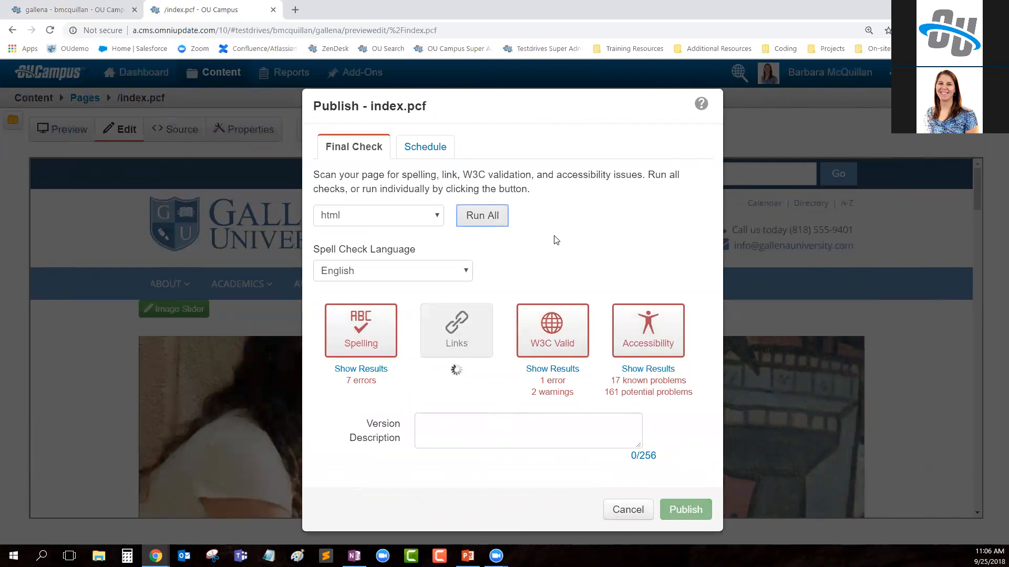
Enable forced Final Check in the gallena site's Publish Settings with Spell Check and Link Check selected, and save the site settings.
{"action": "left_click", "coordinate": [47, 8]}
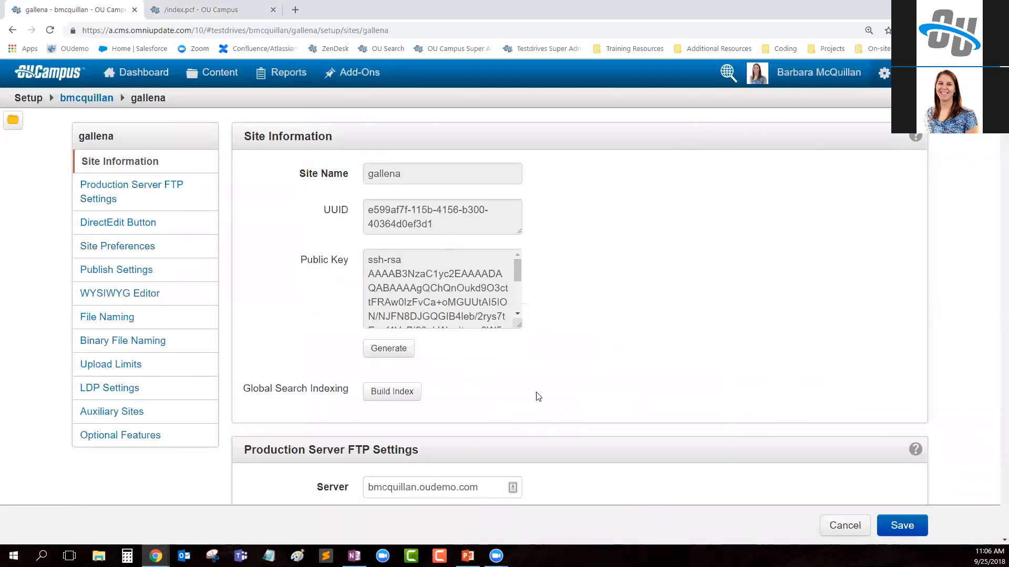
{"action": "scroll", "coordinate": [664, 362], "scroll_direction": "down", "scroll_amount": 1}
{"action": "scroll", "coordinate": [664, 363], "scroll_direction": "down", "scroll_amount": 10}
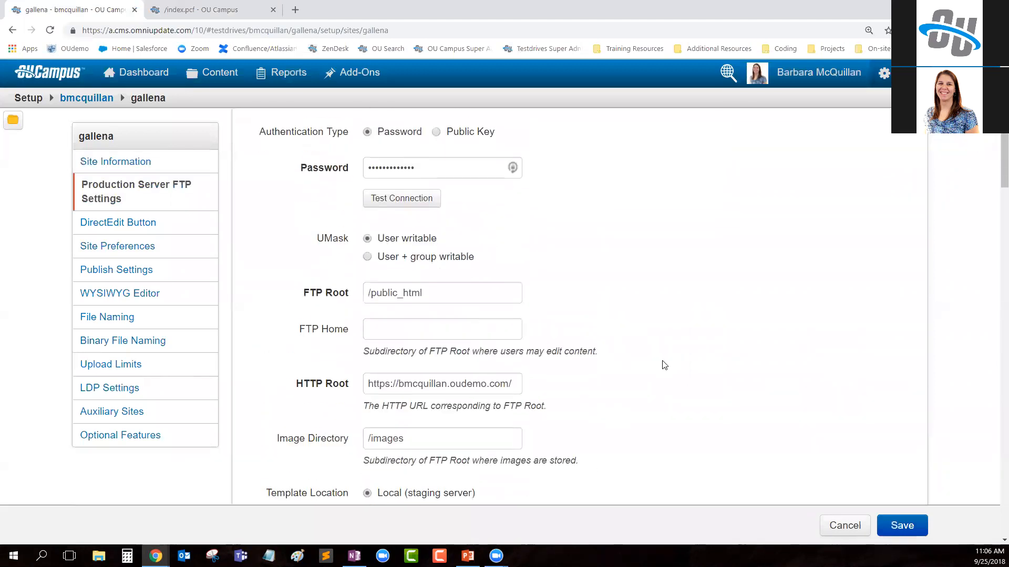
{"action": "scroll", "coordinate": [664, 367], "scroll_direction": "down", "scroll_amount": 12}
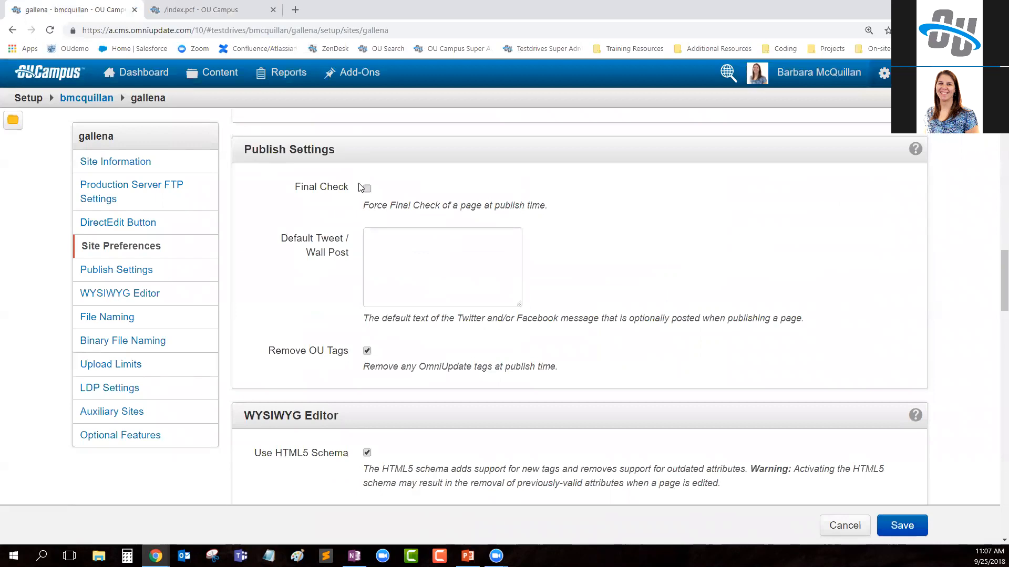
{"action": "left_click", "coordinate": [367, 188]}
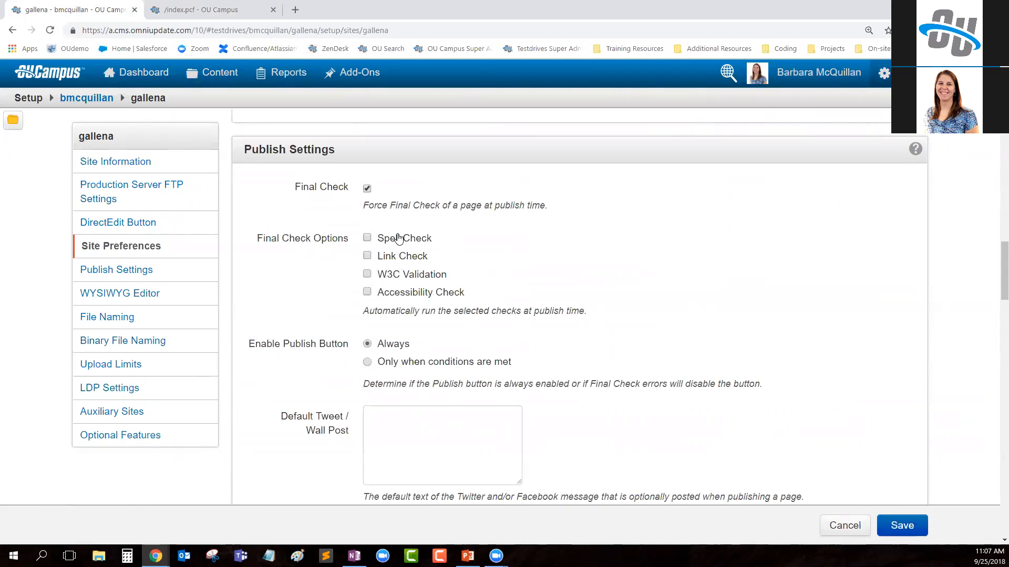
{"action": "left_click", "coordinate": [367, 239]}
{"action": "left_click", "coordinate": [366, 255]}
{"action": "left_click", "coordinate": [891, 528]}
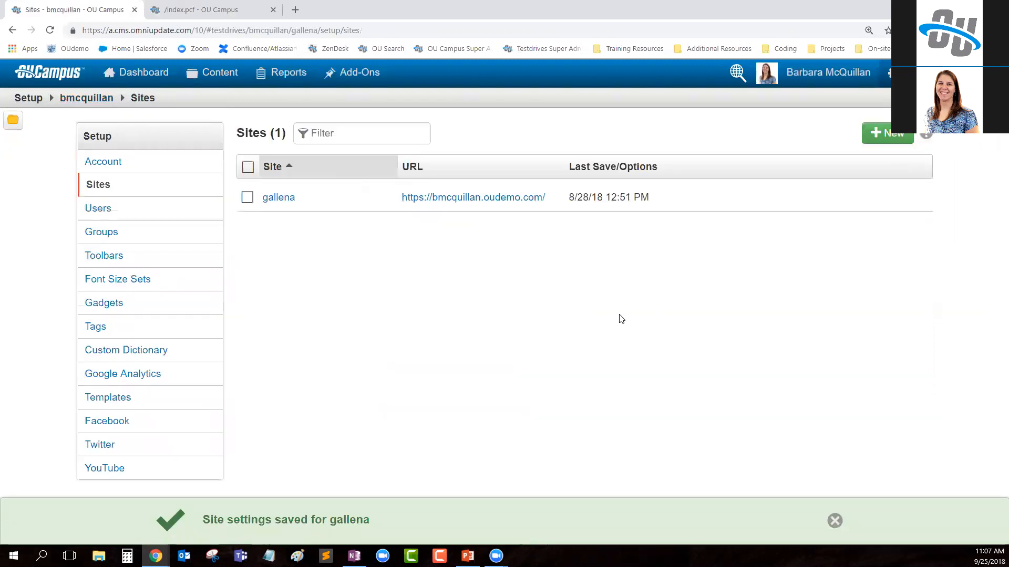
Reload index.pcf as administrator and inspect which final checks run automatically in its publish dialog, without publishing.
{"action": "left_click", "coordinate": [210, 9]}
{"action": "left_click", "coordinate": [50, 30]}
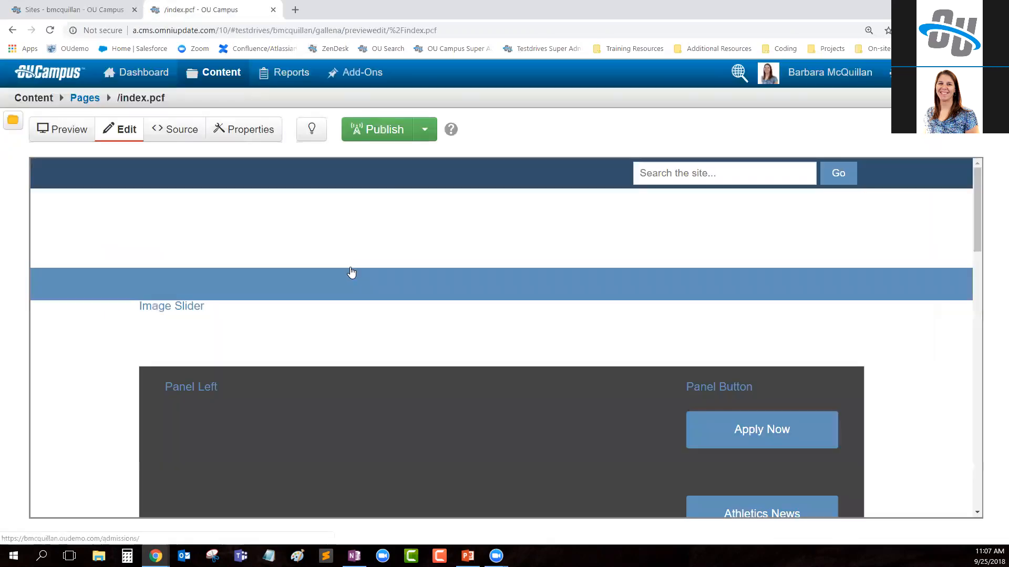
{"action": "left_click", "coordinate": [382, 134]}
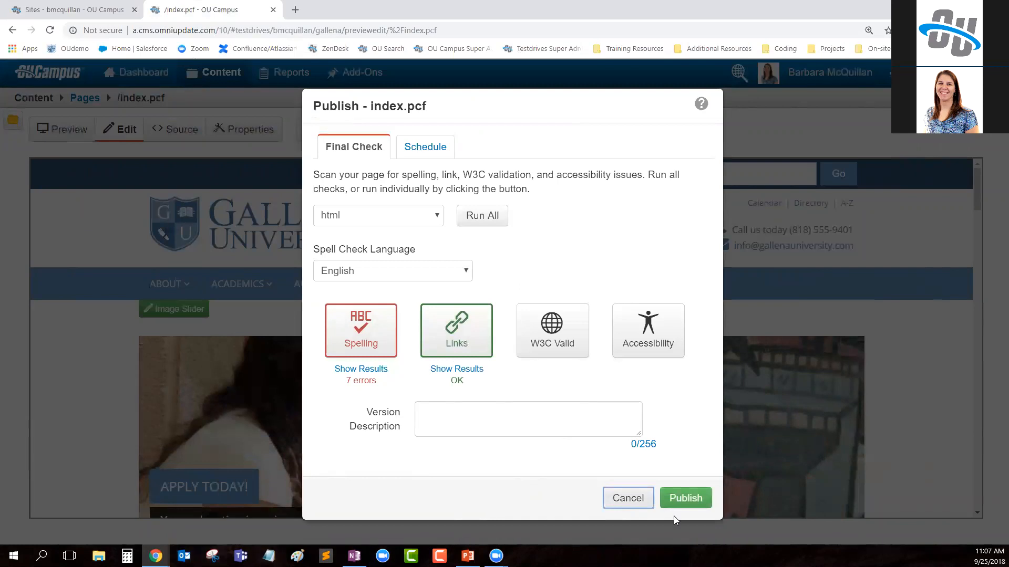
{"action": "left_click", "coordinate": [620, 499]}
Inspect the automatic final checks in the index.pcf publish dialog as the training user, without publishing.
{"action": "left_click", "coordinate": [156, 556]}
{"action": "left_click", "coordinate": [217, 508]}
{"action": "left_click", "coordinate": [325, 129]}
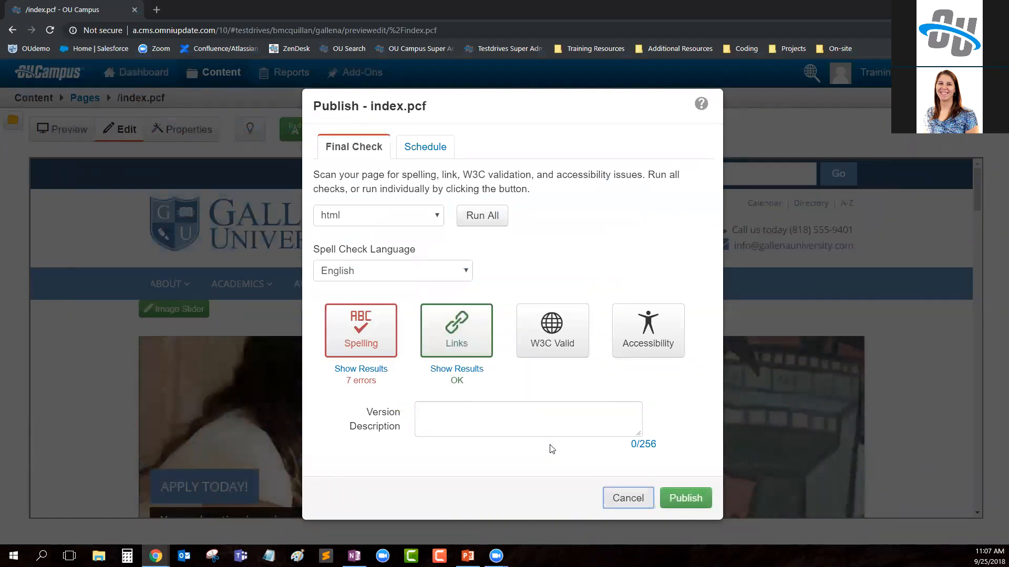
{"action": "left_click", "coordinate": [628, 498]}
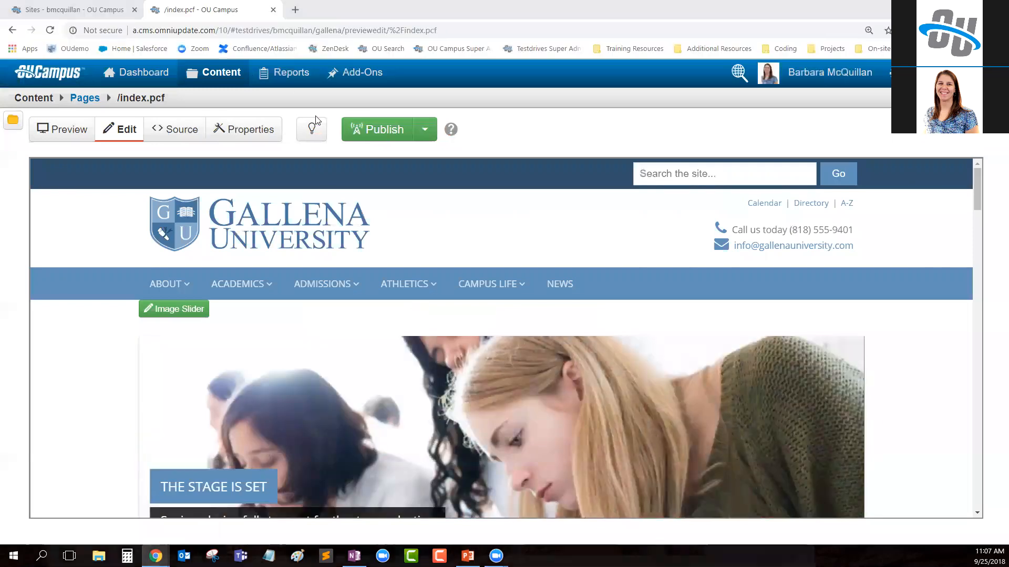
Set the gallena site's Enable Publish Button option to Only when conditions are met, with If Spell Check passes selected, and save.
{"action": "key", "text": "ctrl+shift+Tab"}
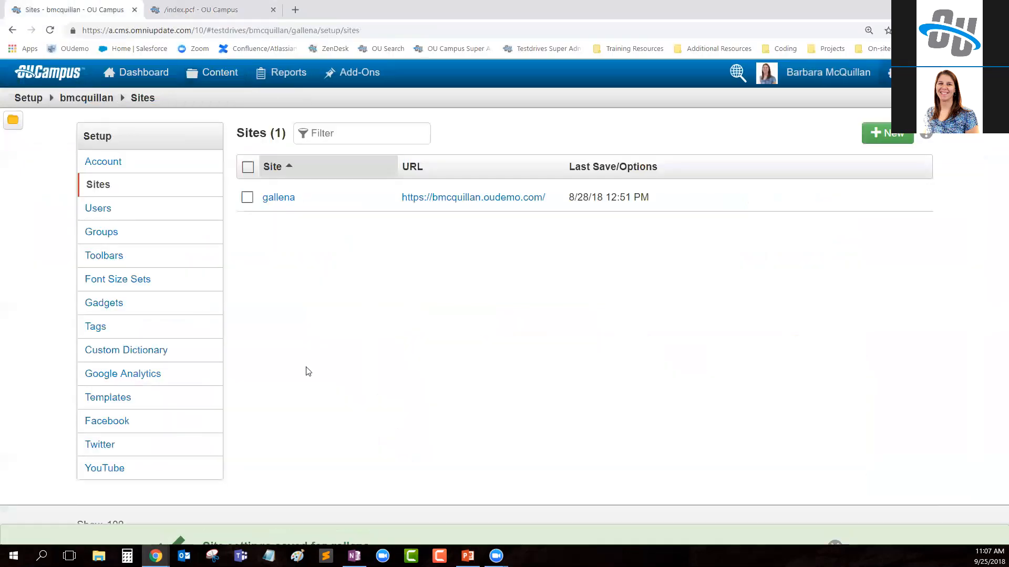
{"action": "left_click", "coordinate": [589, 198]}
{"action": "left_click", "coordinate": [588, 225]}
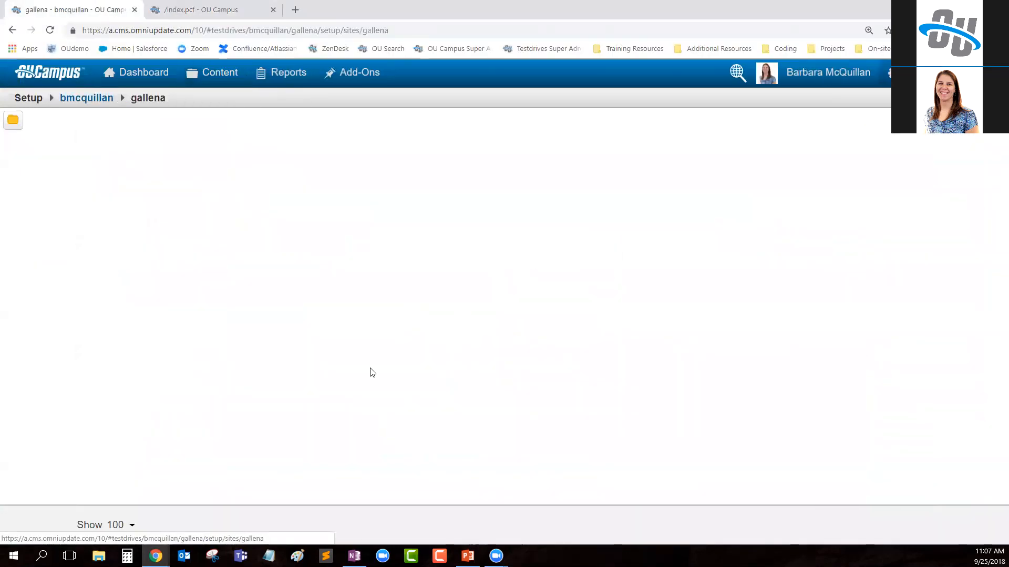
{"action": "scroll", "coordinate": [599, 367], "scroll_direction": "down", "scroll_amount": 6}
{"action": "scroll", "coordinate": [604, 371], "scroll_direction": "down", "scroll_amount": 10}
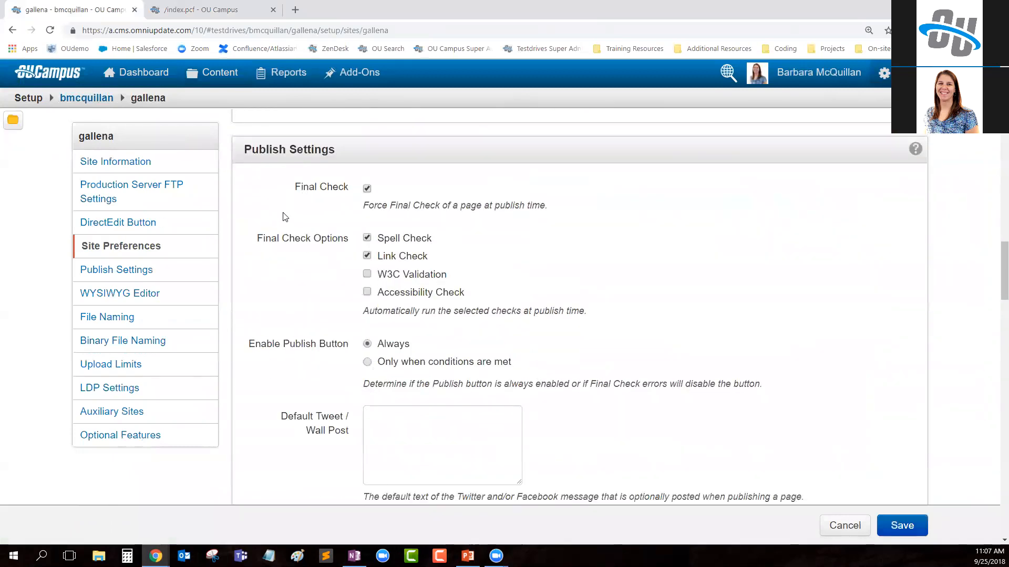
{"action": "left_click_drag", "start_coordinate": [255, 240], "coordinate": [354, 252]}
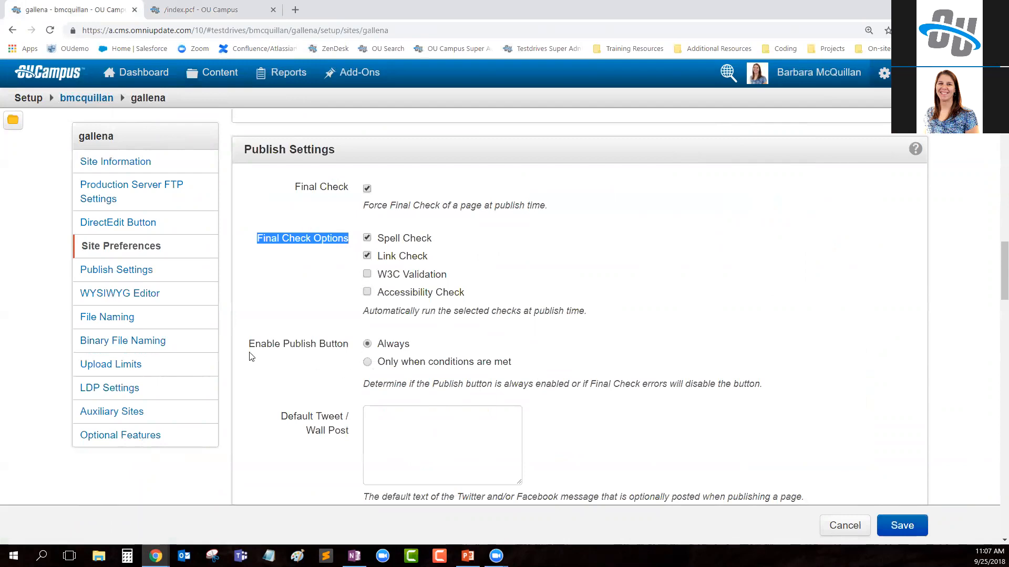
{"action": "left_click_drag", "start_coordinate": [248, 346], "coordinate": [350, 352]}
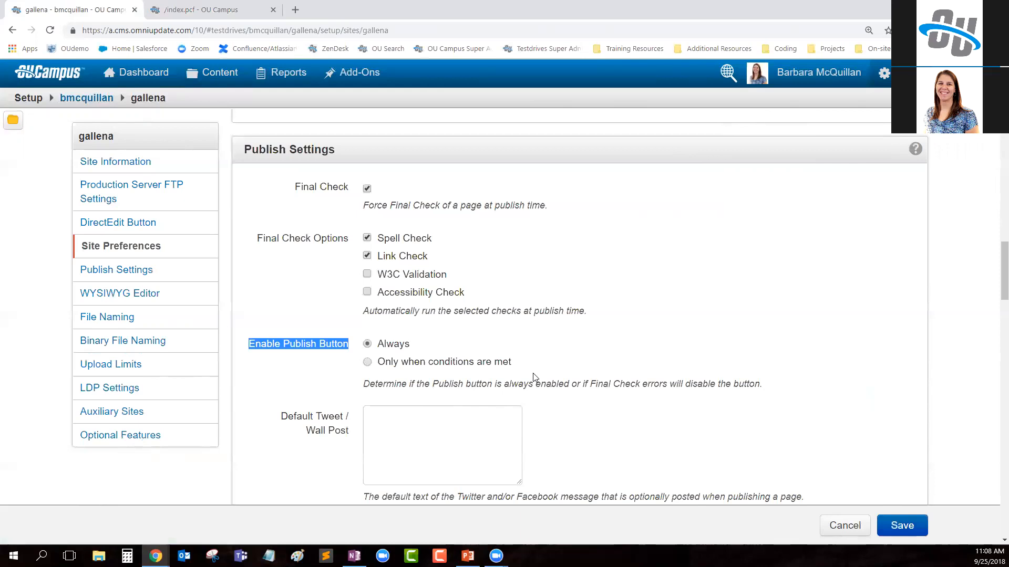
{"action": "left_click", "coordinate": [367, 362]}
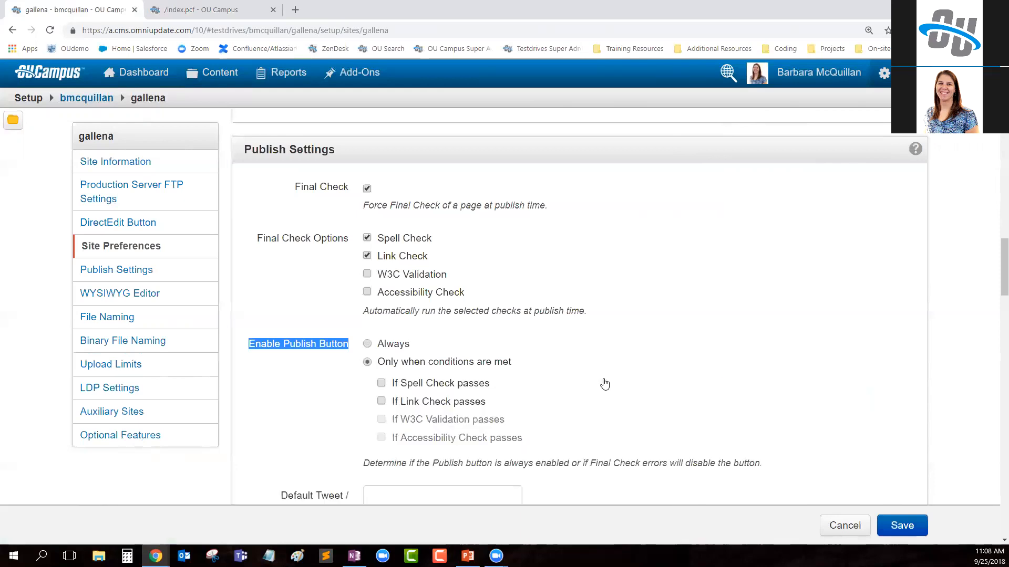
{"action": "left_click", "coordinate": [381, 384]}
{"action": "left_click", "coordinate": [903, 528]}
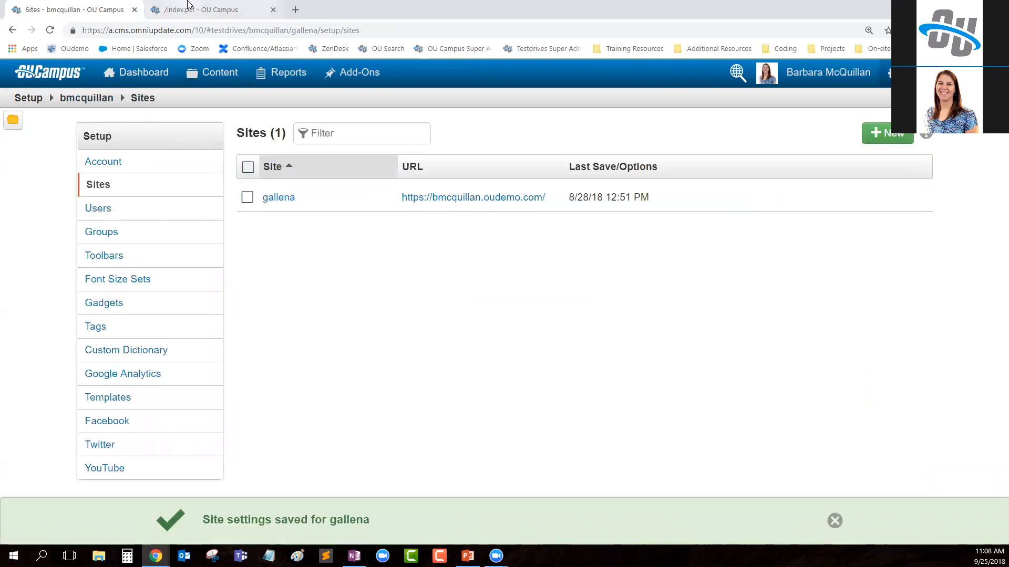
Examine whether the administrator can publish index.pcf under the Spell Check condition, closing the publish dialog without publishing.
{"action": "left_click", "coordinate": [193, 5]}
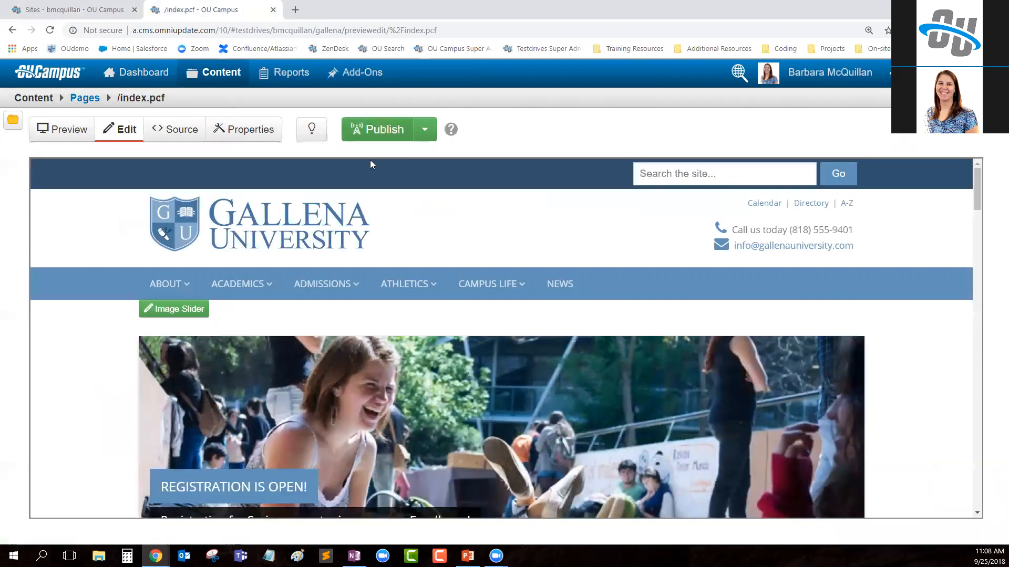
{"action": "left_click", "coordinate": [386, 127]}
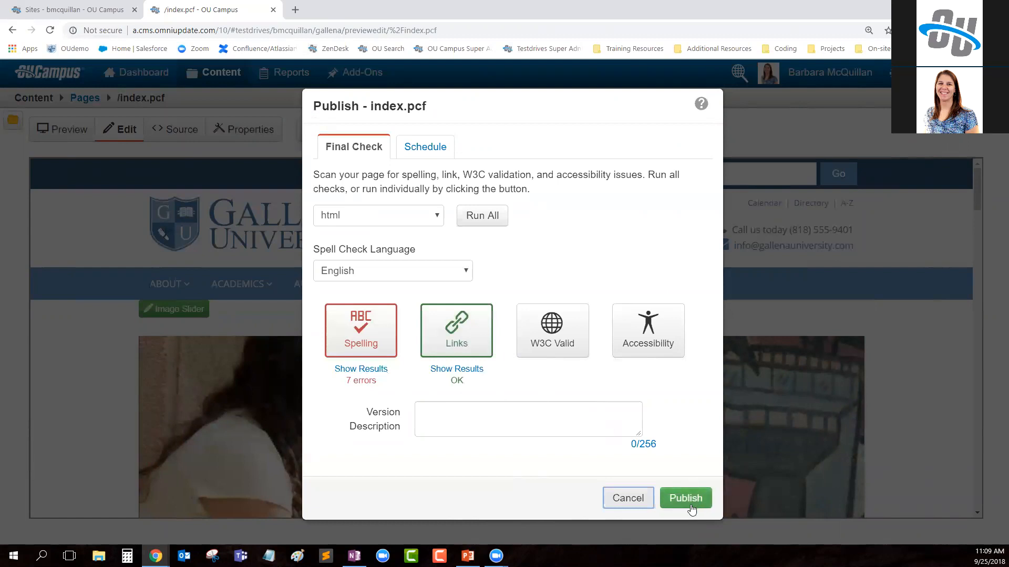
{"action": "left_click", "coordinate": [630, 500]}
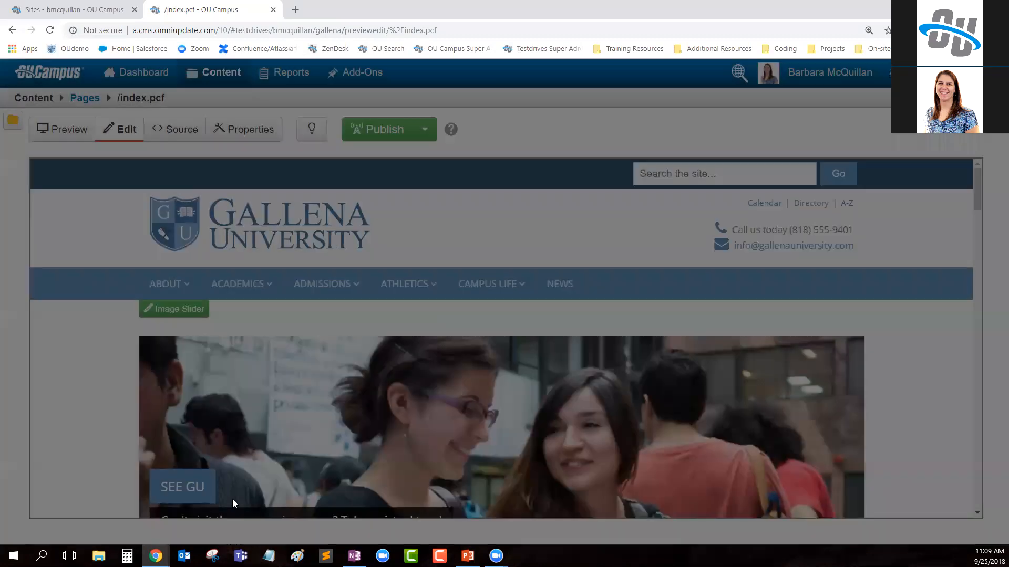
Examine whether the training user can publish index.pcf under the Spell Check condition, then cancel the dialog.
{"action": "left_click", "coordinate": [156, 556]}
{"action": "left_click", "coordinate": [214, 509]}
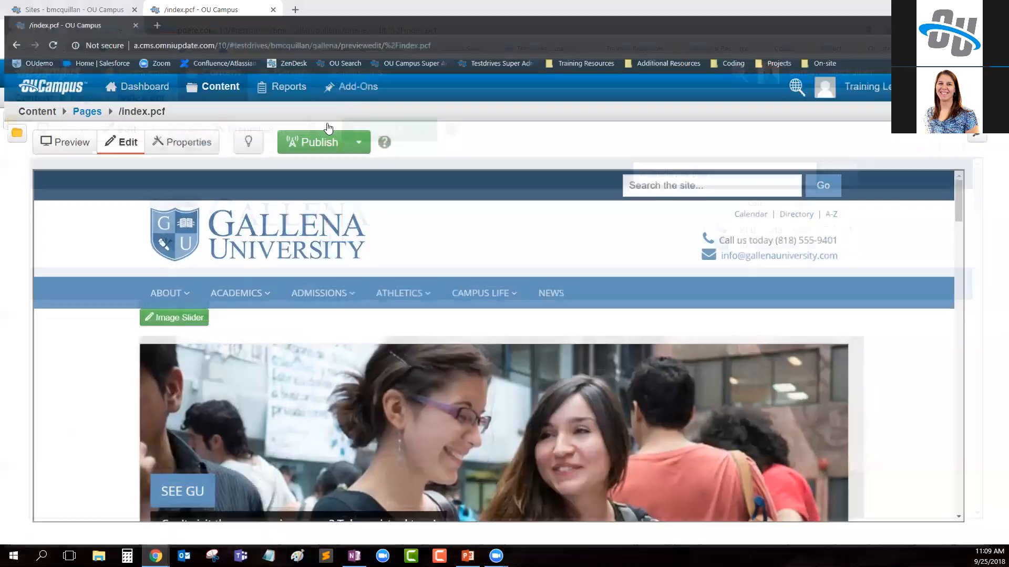
{"action": "left_click", "coordinate": [323, 131]}
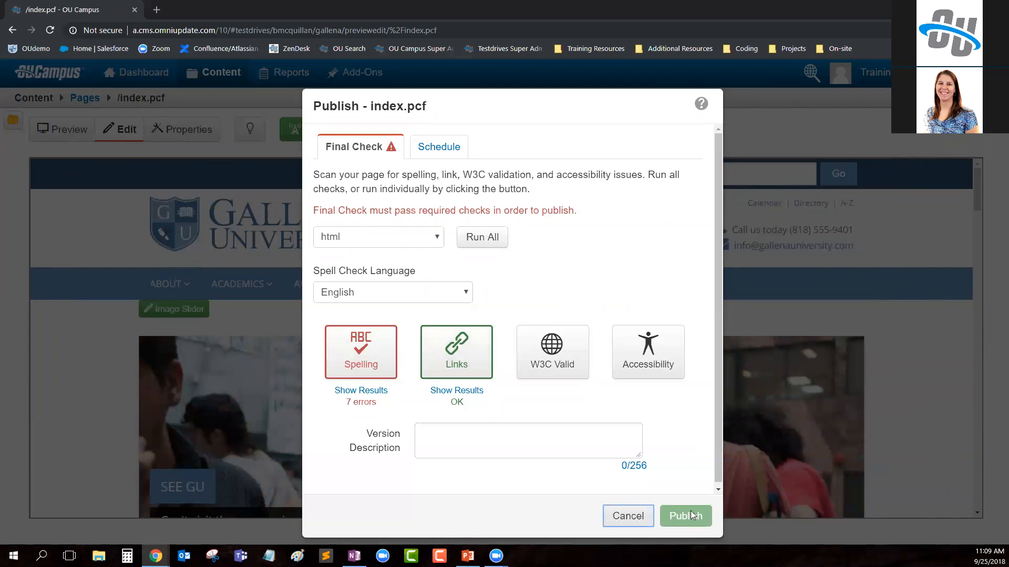
{"action": "left_click", "coordinate": [616, 522]}
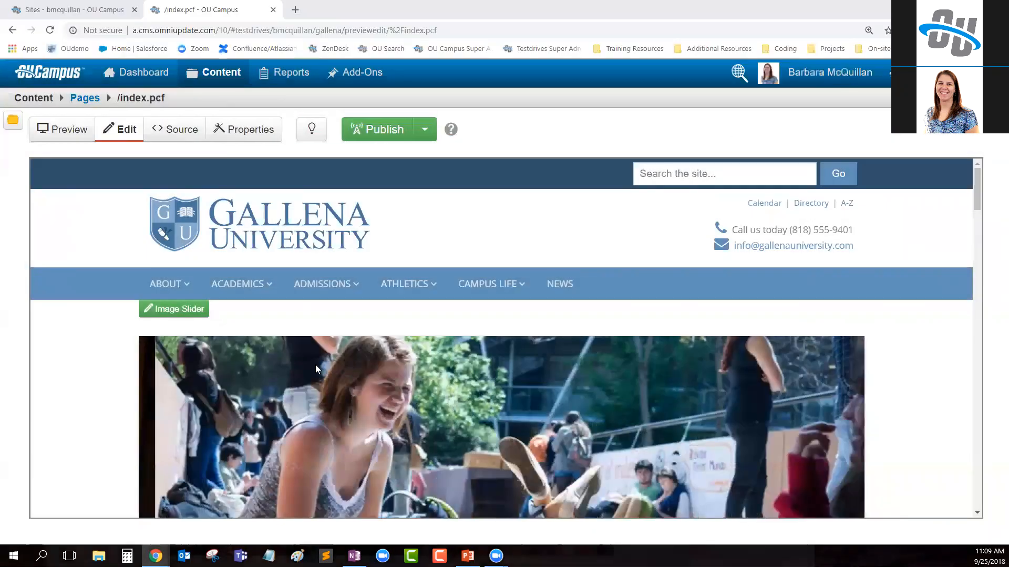
Reopen the gallena site's Publish Settings and review its Final Check Options and Enable Publish Button conditions.
{"action": "left_click", "coordinate": [50, 9]}
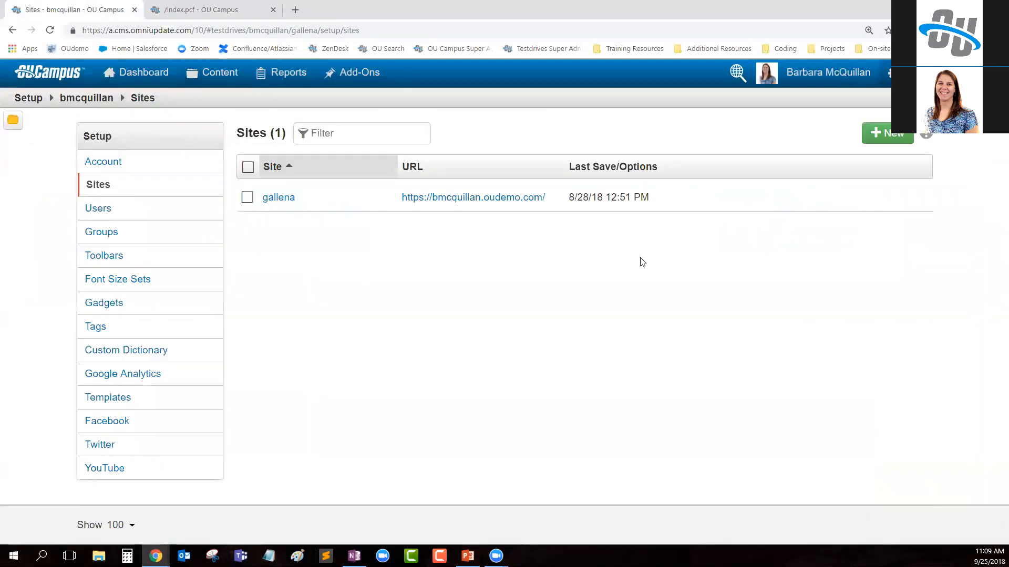
{"action": "left_click", "coordinate": [589, 198]}
{"action": "left_click", "coordinate": [566, 228]}
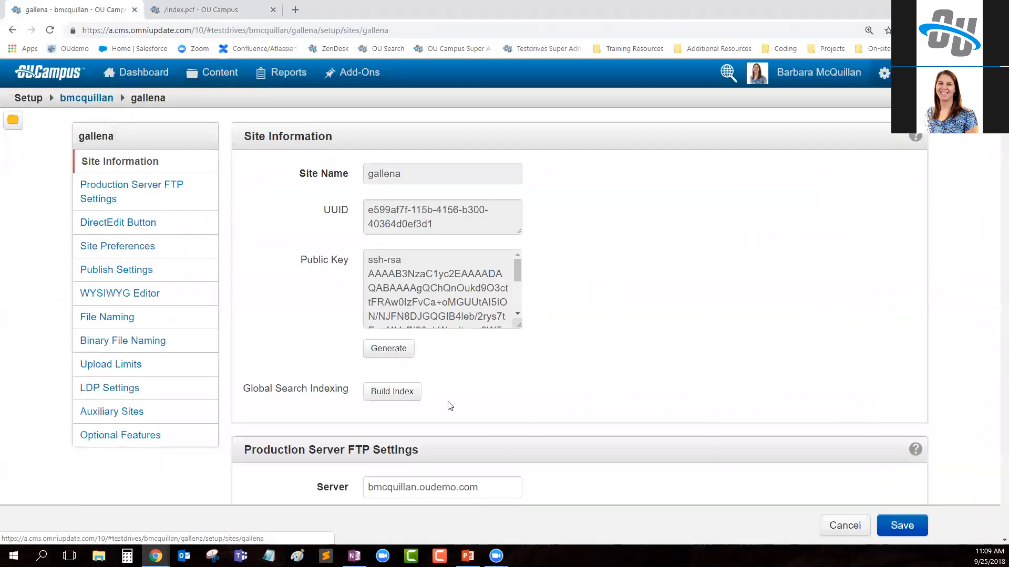
{"action": "scroll", "coordinate": [332, 419], "scroll_direction": "down", "scroll_amount": 3}
{"action": "scroll", "coordinate": [332, 419], "scroll_direction": "down", "scroll_amount": 5}
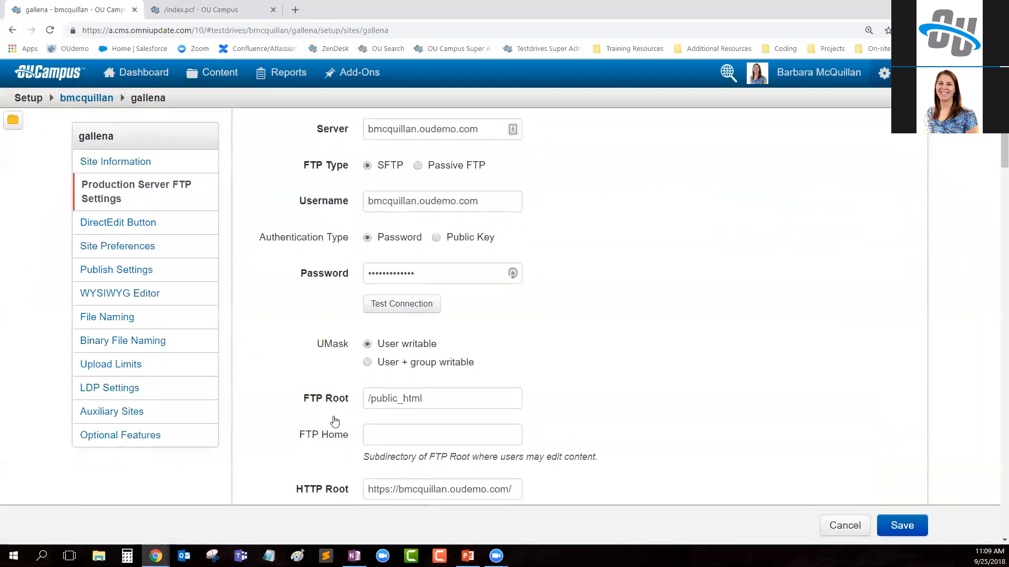
{"action": "left_click", "coordinate": [137, 268]}
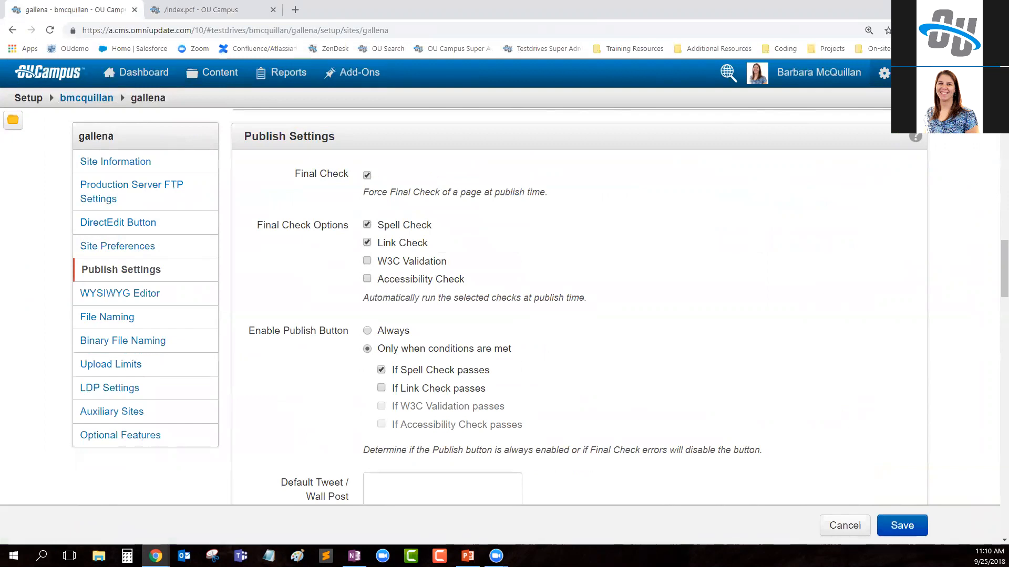
Examine the Final Check results in the publish dialog for index.pcf, then cancel without publishing.
{"action": "left_click", "coordinate": [210, 9]}
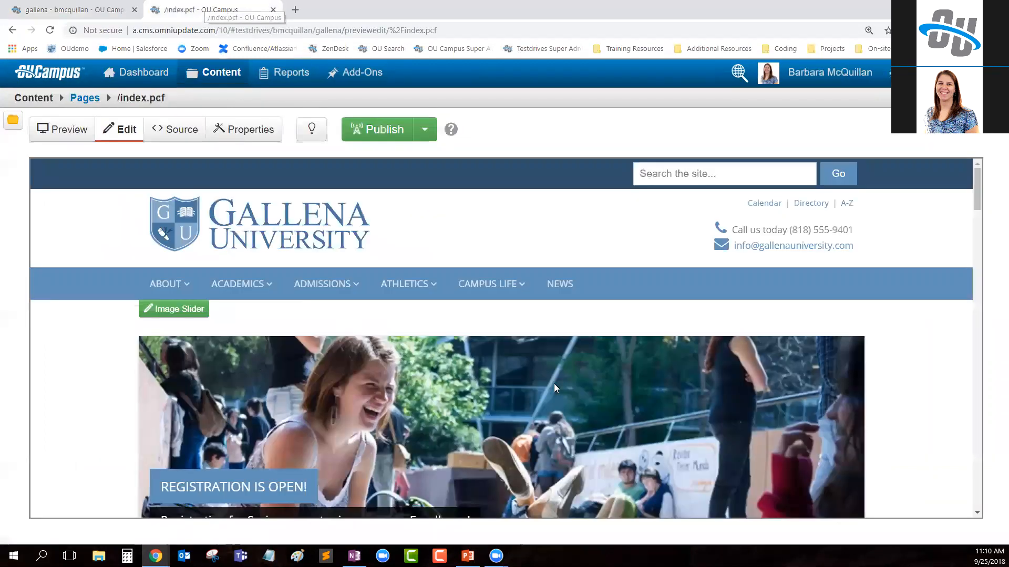
{"action": "left_click", "coordinate": [391, 126]}
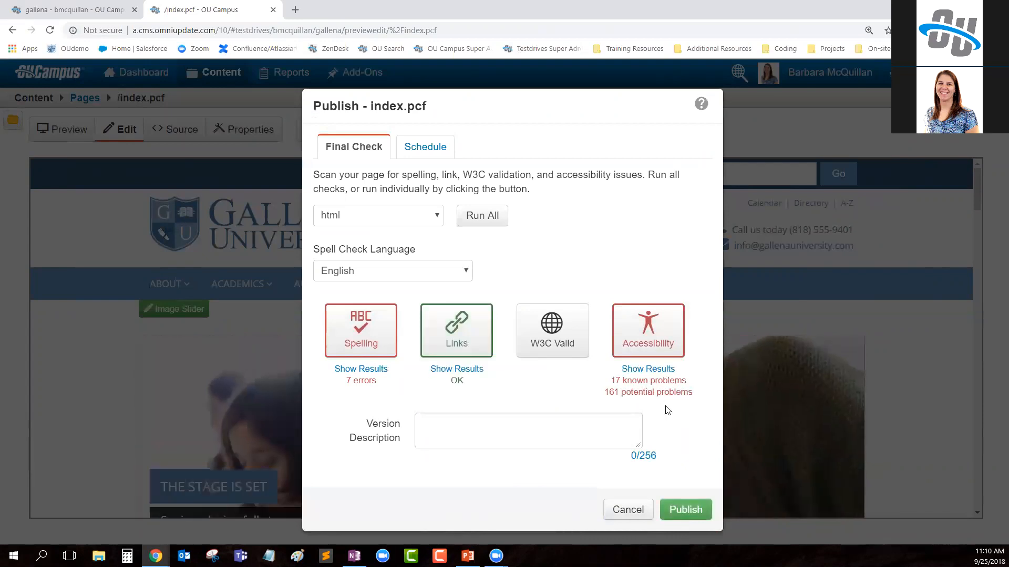
{"action": "left_click", "coordinate": [621, 513]}
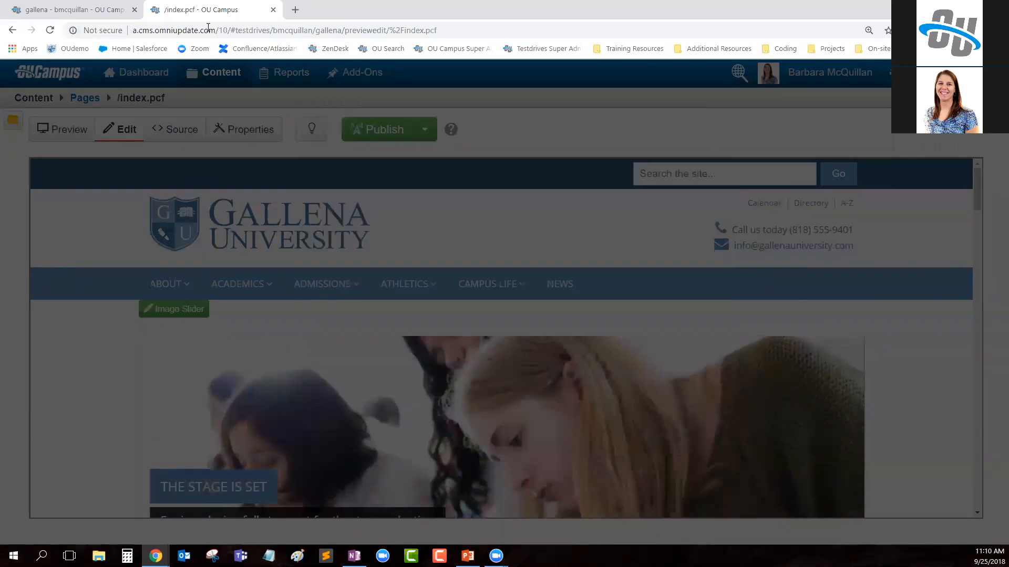
Add Accessibility Check to the gallena site's Final Check Options and enable the If Accessibility Check passes publishing condition.
{"action": "key", "text": "ctrl+shift+Tab"}
{"action": "scroll", "coordinate": [533, 382], "scroll_direction": "down", "scroll_amount": 1}
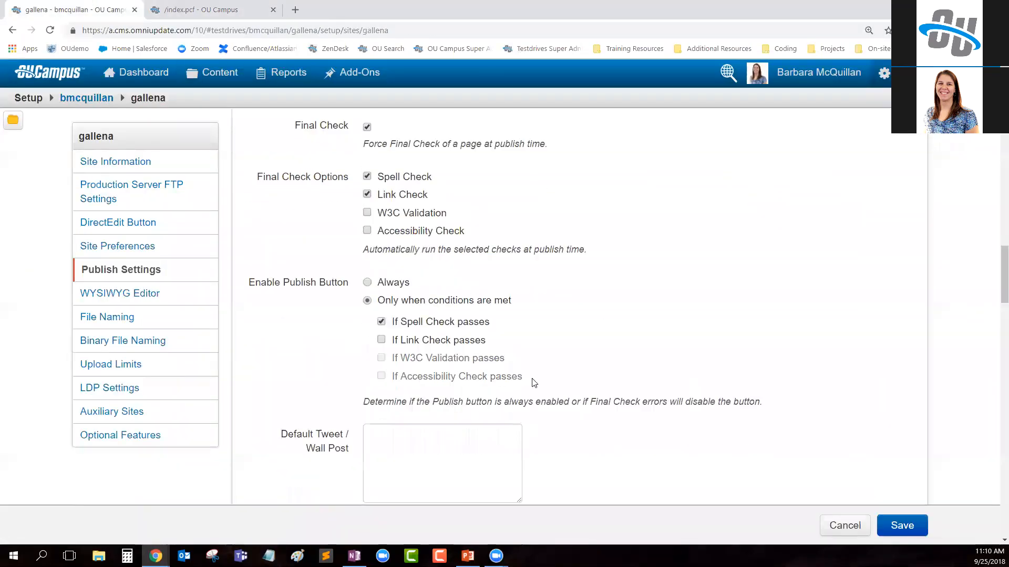
{"action": "left_click", "coordinate": [367, 221]}
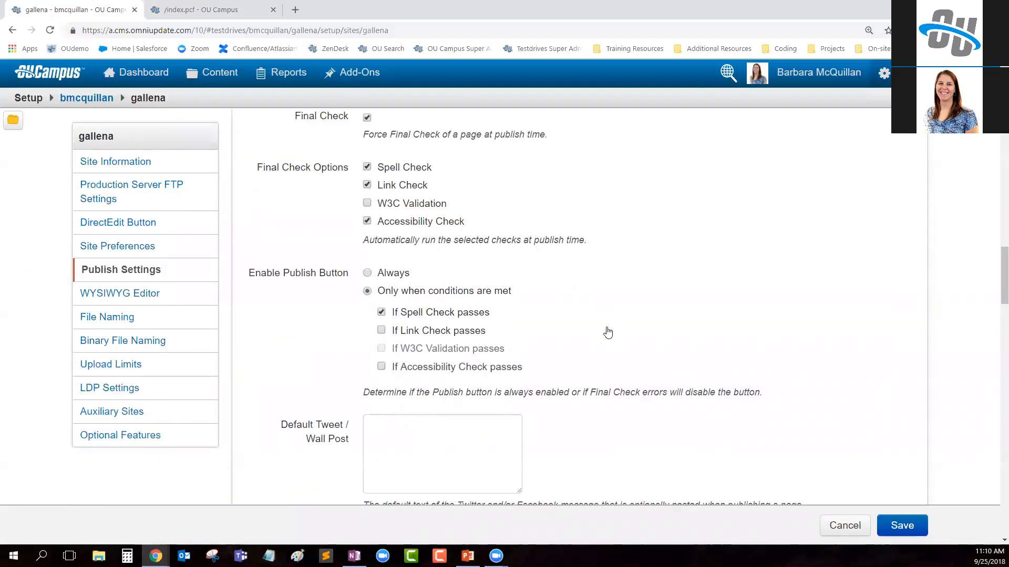
{"action": "scroll", "coordinate": [608, 333], "scroll_direction": "down", "scroll_amount": 2}
{"action": "left_click", "coordinate": [441, 250]}
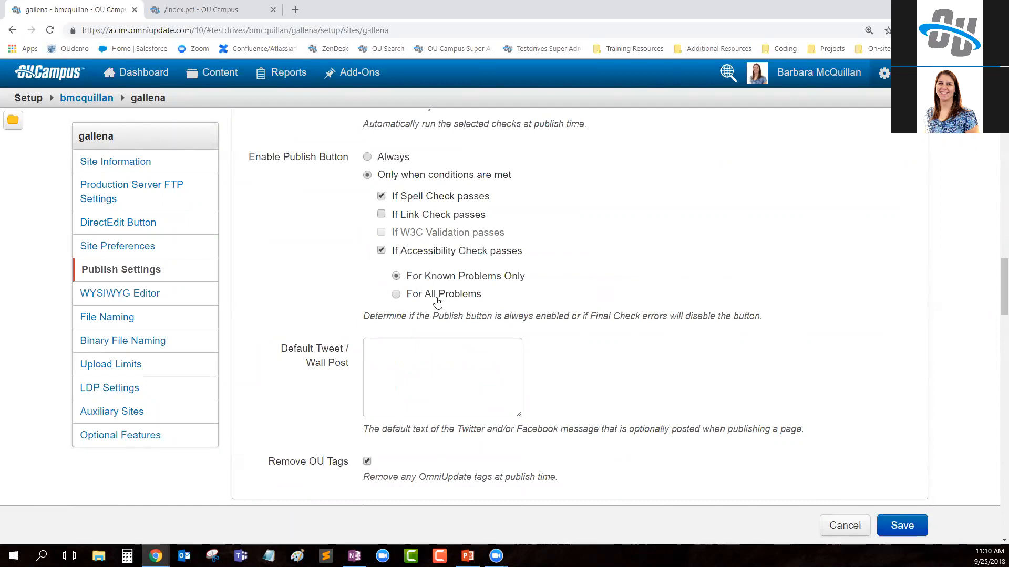
Try the accessibility condition with For All Problems and For Known Problems Only, then clear If Accessibility Check passes.
{"action": "left_click", "coordinate": [396, 295]}
{"action": "left_click", "coordinate": [396, 276]}
{"action": "left_click", "coordinate": [382, 252]}
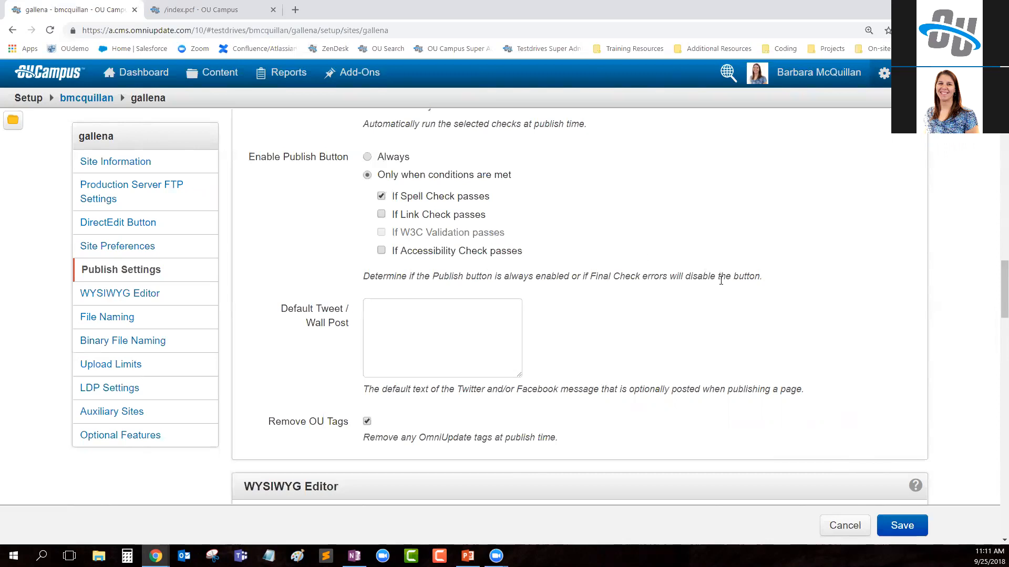
{"action": "scroll", "coordinate": [719, 293], "scroll_direction": "up", "scroll_amount": 1}
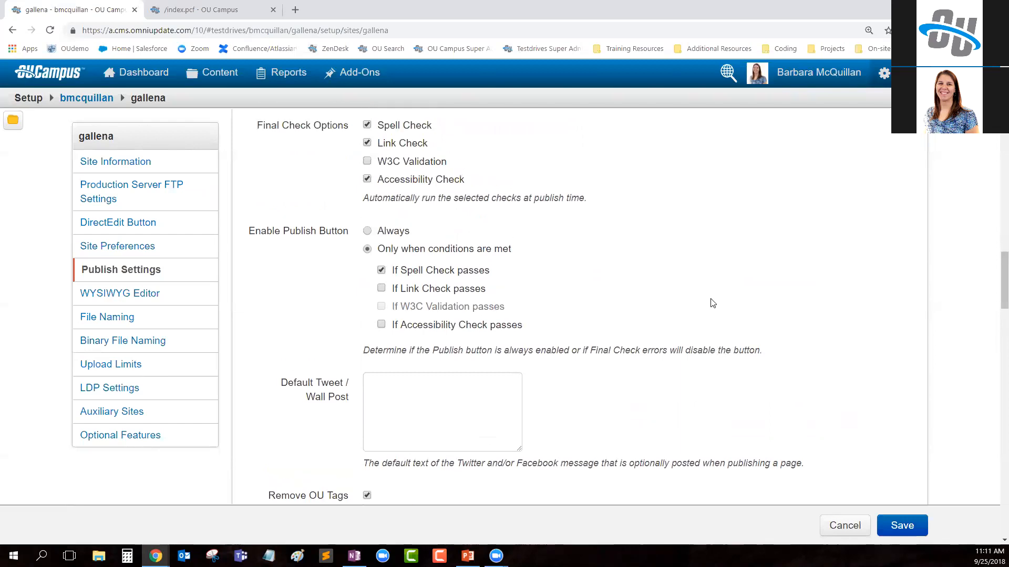
{"action": "scroll", "coordinate": [712, 304], "scroll_direction": "up", "scroll_amount": 1}
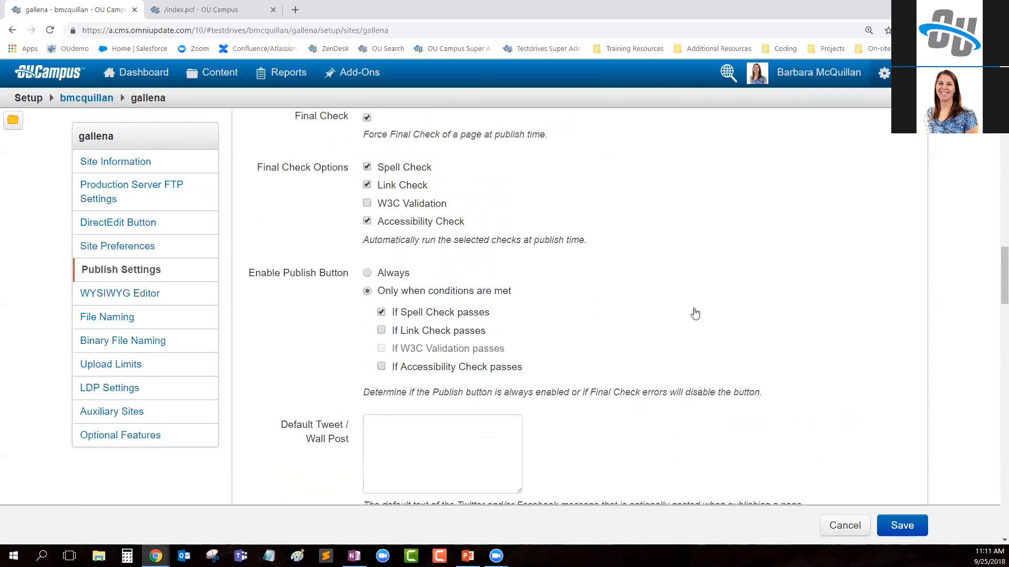
{"action": "scroll", "coordinate": [695, 314], "scroll_direction": "up", "scroll_amount": 1}
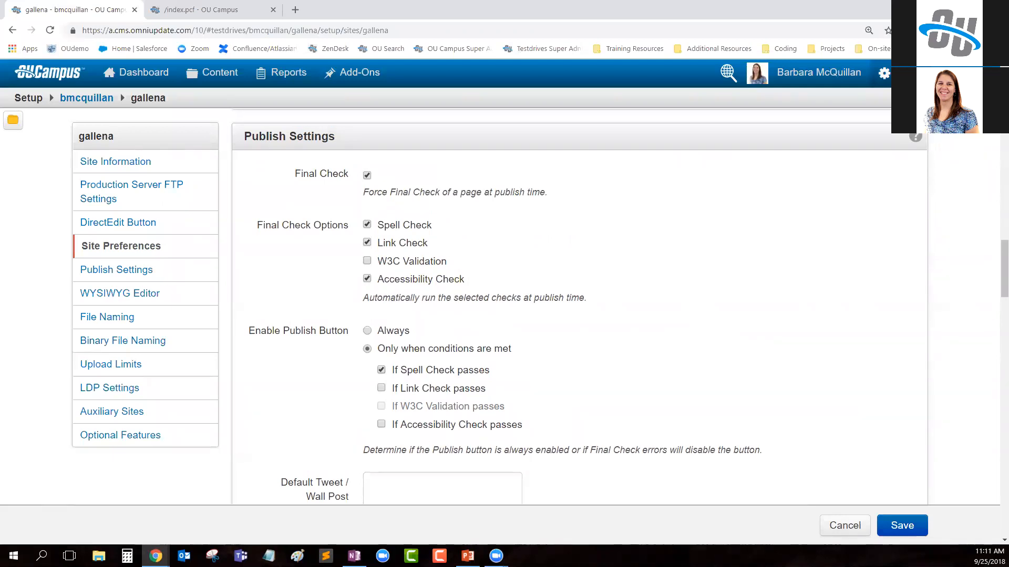
Open the Accessibility Exceptions manager in the account-level Publish Settings and filter the active exceptions by "script".
{"action": "mouse_move", "coordinate": [884, 73]}
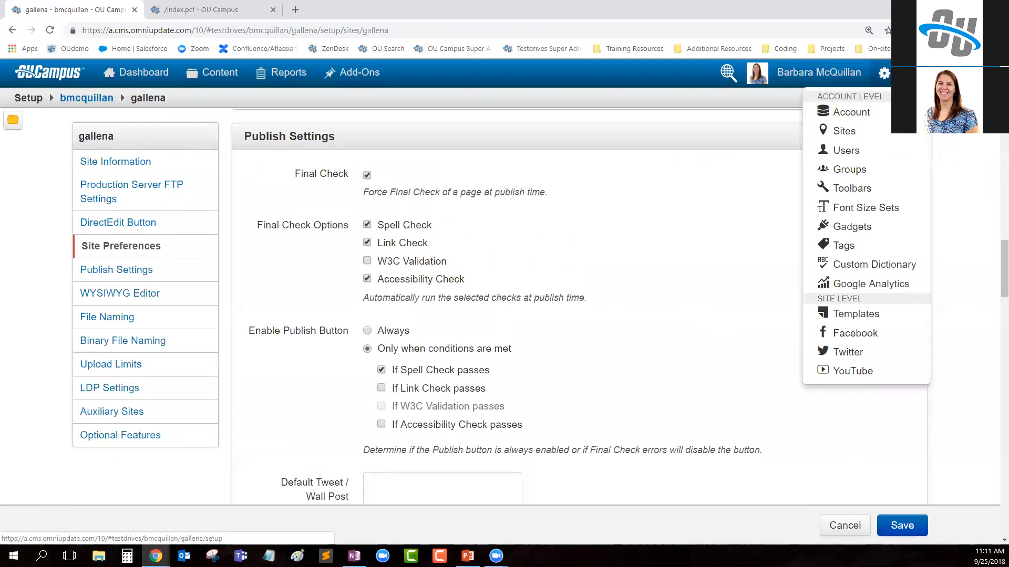
{"action": "left_click", "coordinate": [851, 112]}
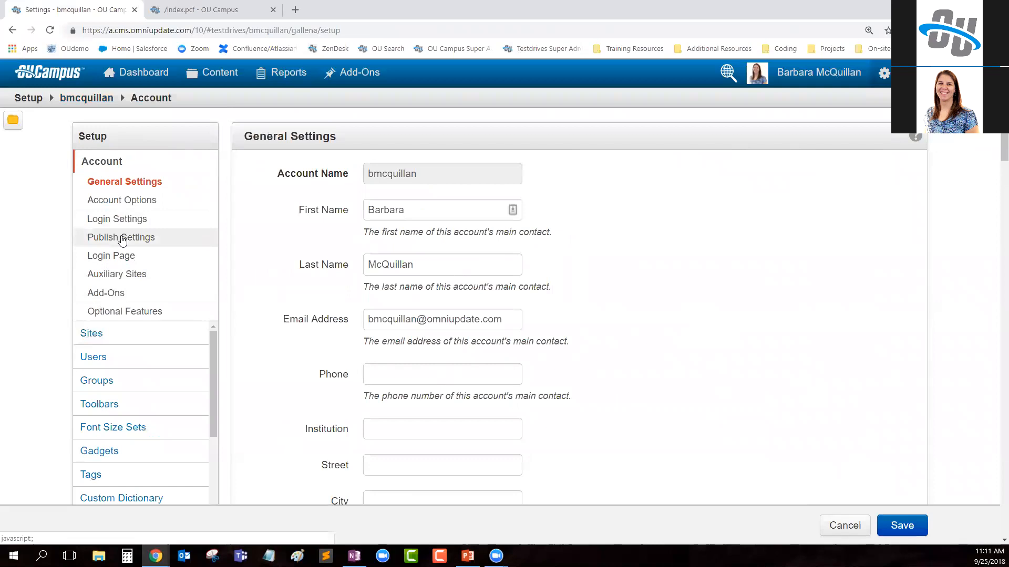
{"action": "left_click", "coordinate": [149, 237]}
{"action": "scroll", "coordinate": [427, 340], "scroll_direction": "down", "scroll_amount": 3}
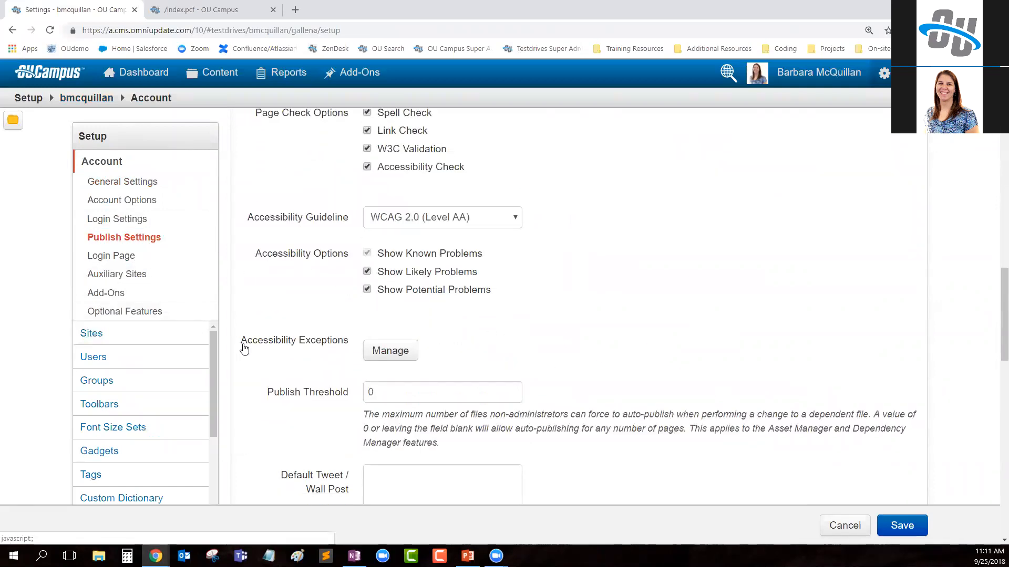
{"action": "left_click_drag", "start_coordinate": [242, 344], "coordinate": [351, 350]}
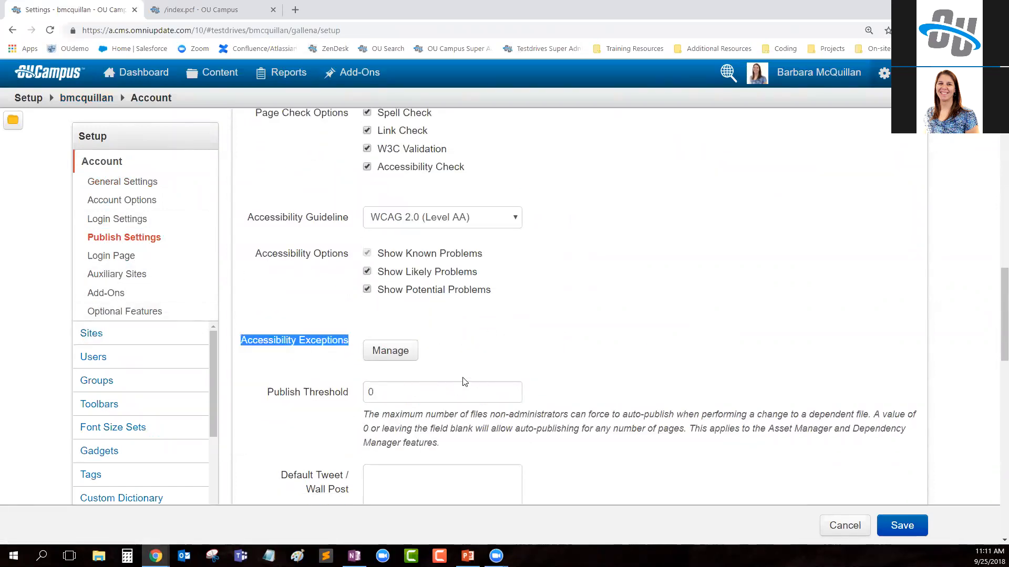
{"action": "left_click", "coordinate": [390, 352]}
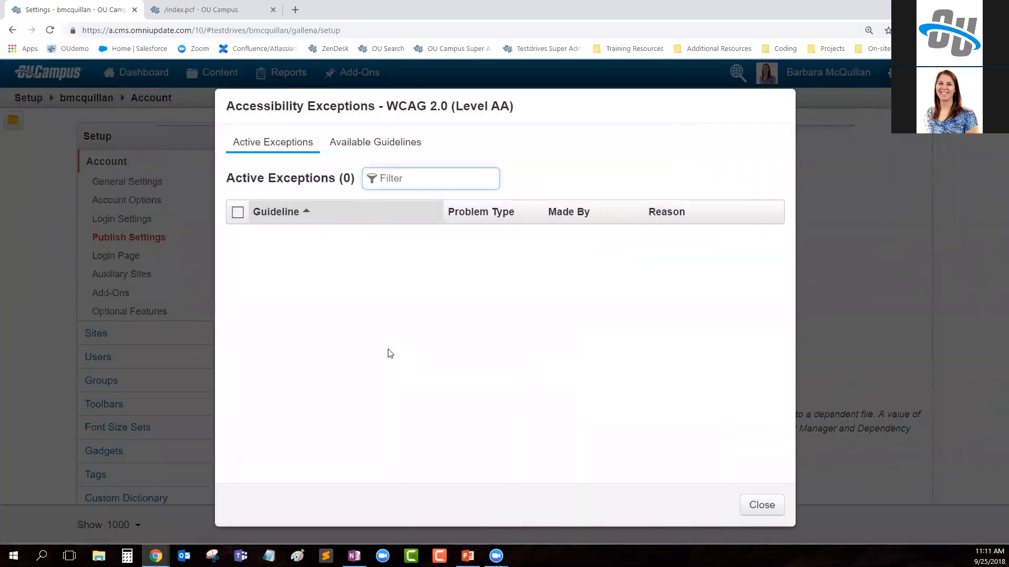
{"action": "type", "text": "script"}
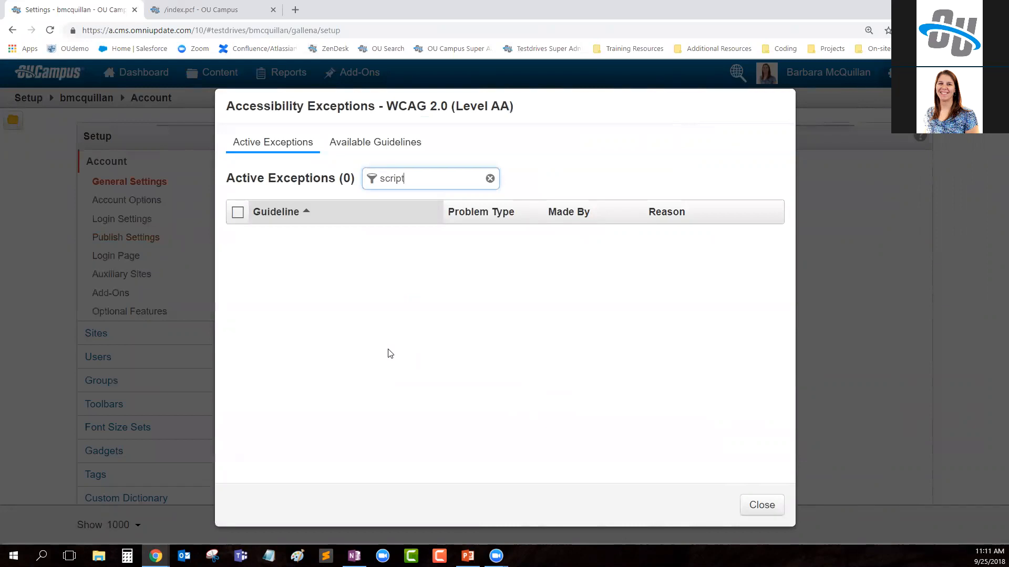
Make an exception for "All required form fields may not be indicated as required" with reason "Throwing error for search bar" and list active exceptions.
{"action": "left_click", "coordinate": [376, 142]}
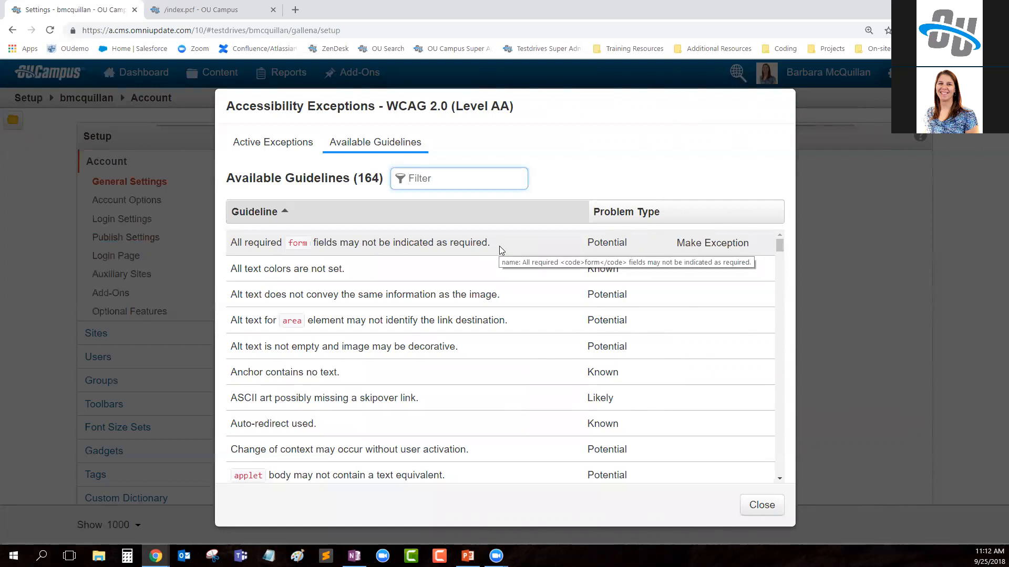
{"action": "left_click", "coordinate": [723, 247]}
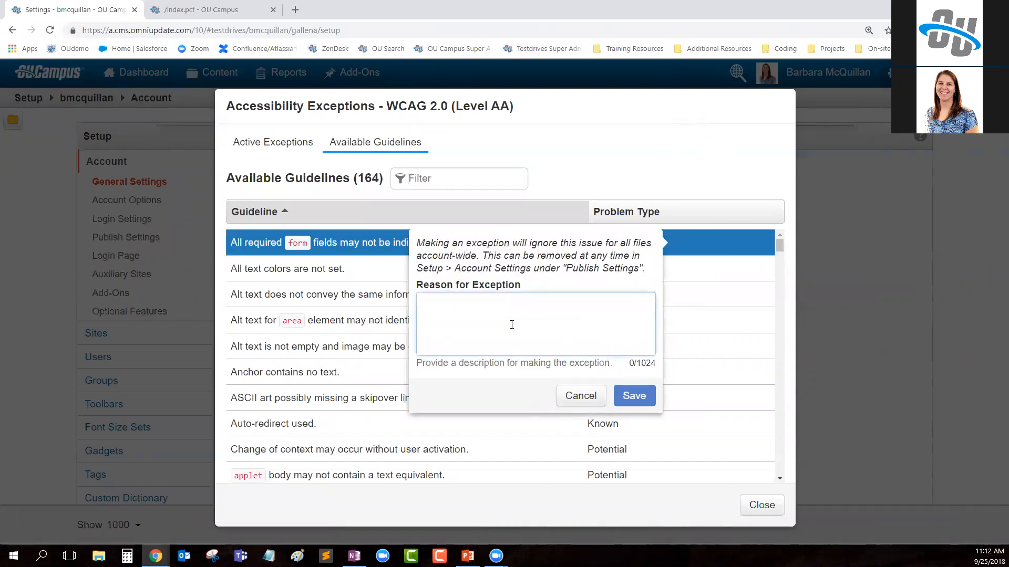
{"action": "type", "text": "Thro"}
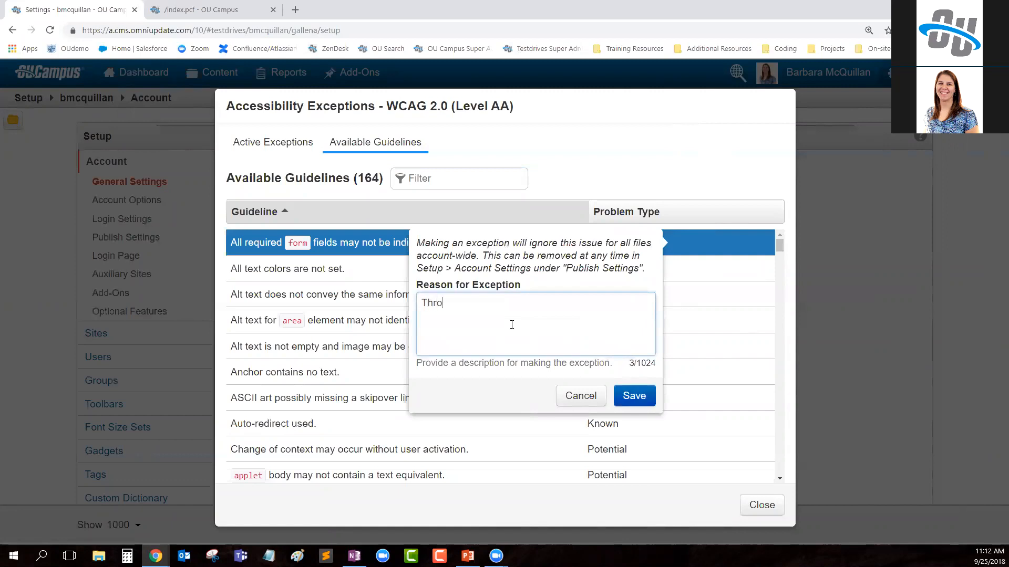
{"action": "type", "text": "wing error for search bar"}
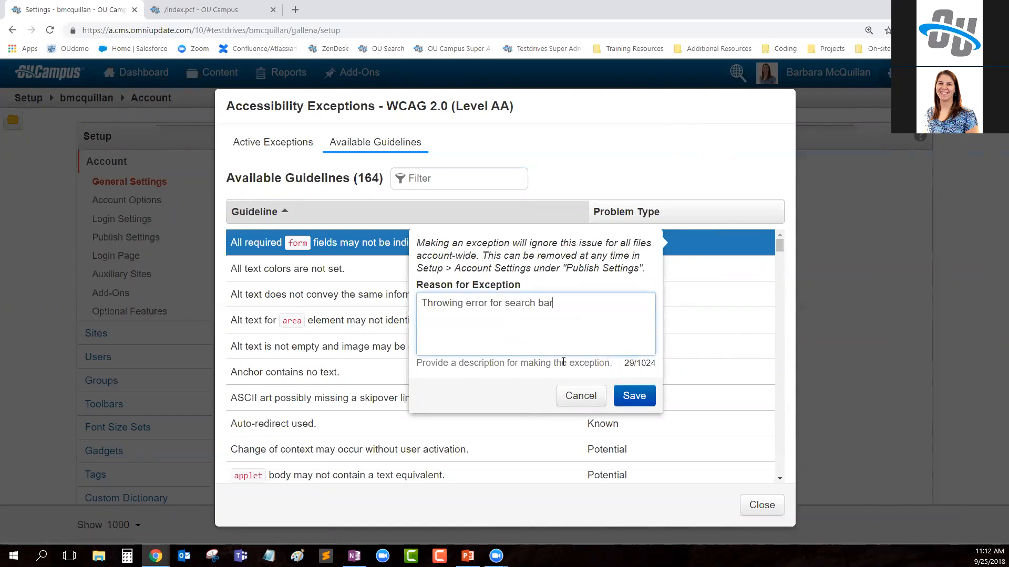
{"action": "left_click", "coordinate": [635, 395]}
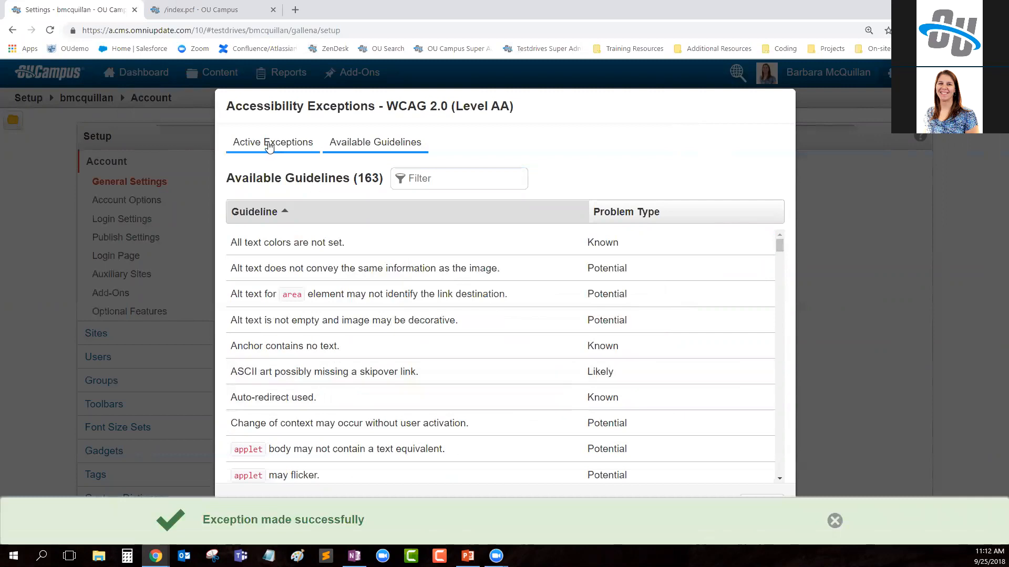
{"action": "left_click", "coordinate": [269, 146]}
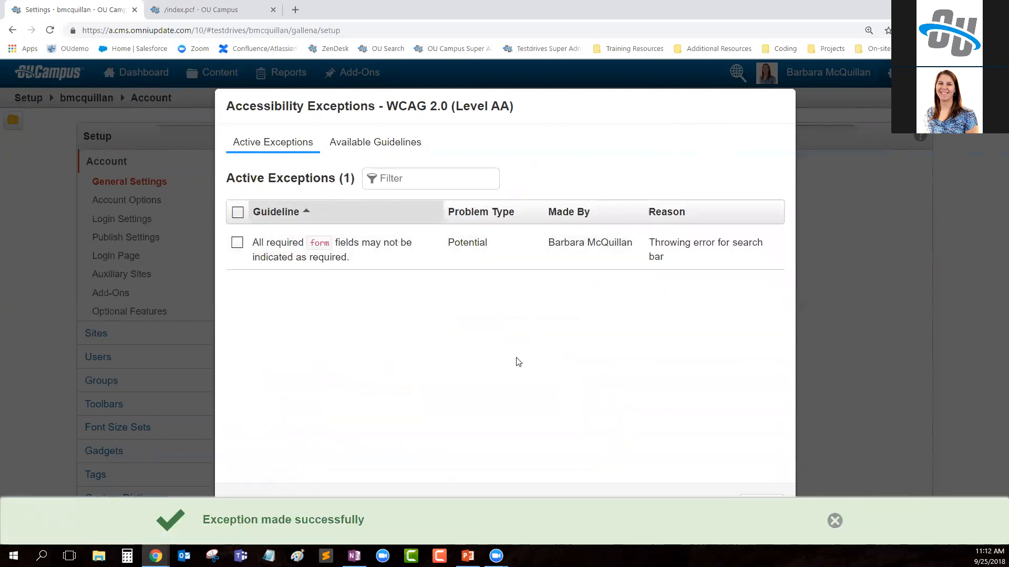
Examine the exceptions in the Accessibility Check results for index.pcf, then close the results and cancel publishing.
{"action": "left_click", "coordinate": [213, 10]}
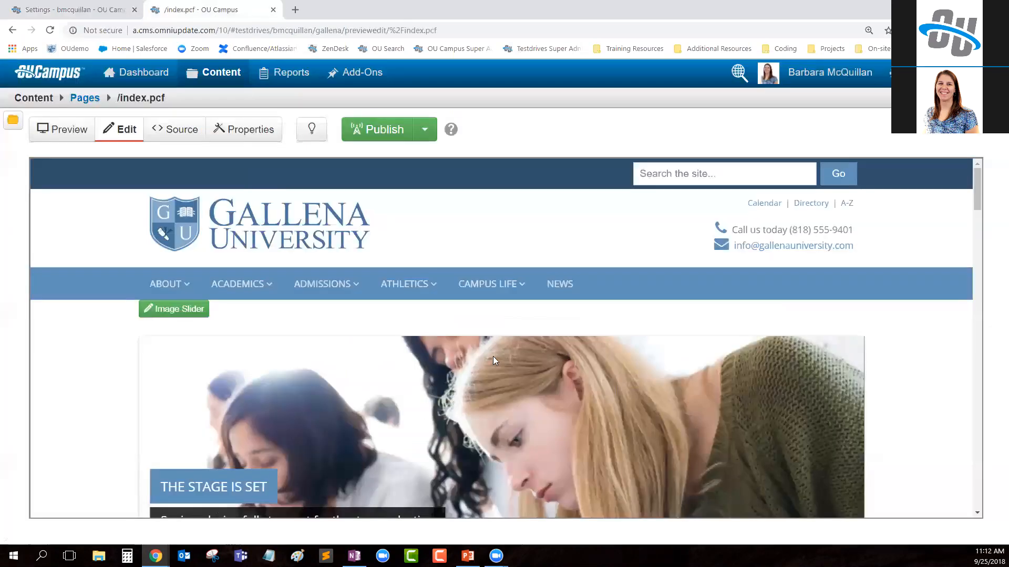
{"action": "left_click", "coordinate": [368, 130]}
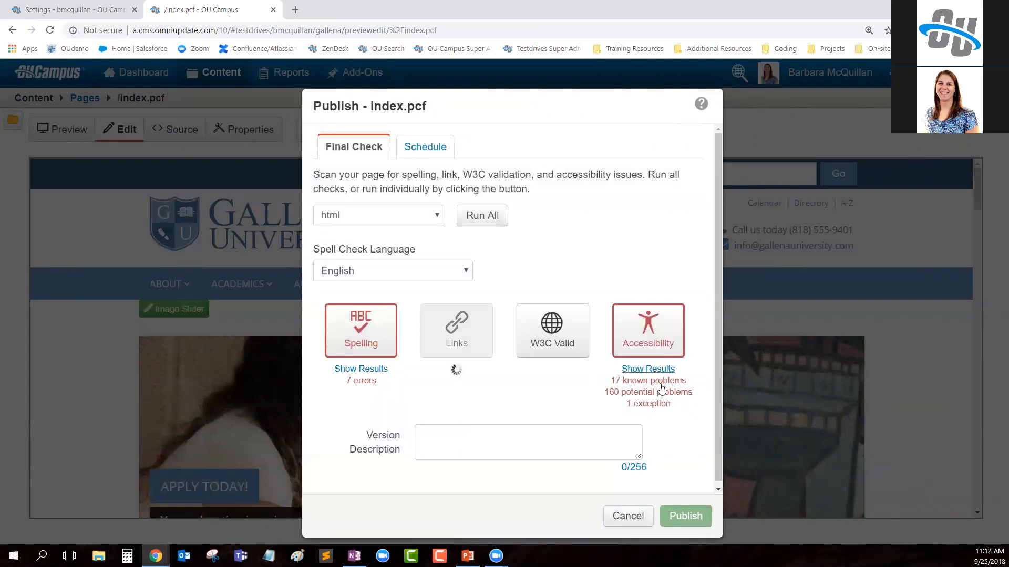
{"action": "left_click", "coordinate": [655, 374]}
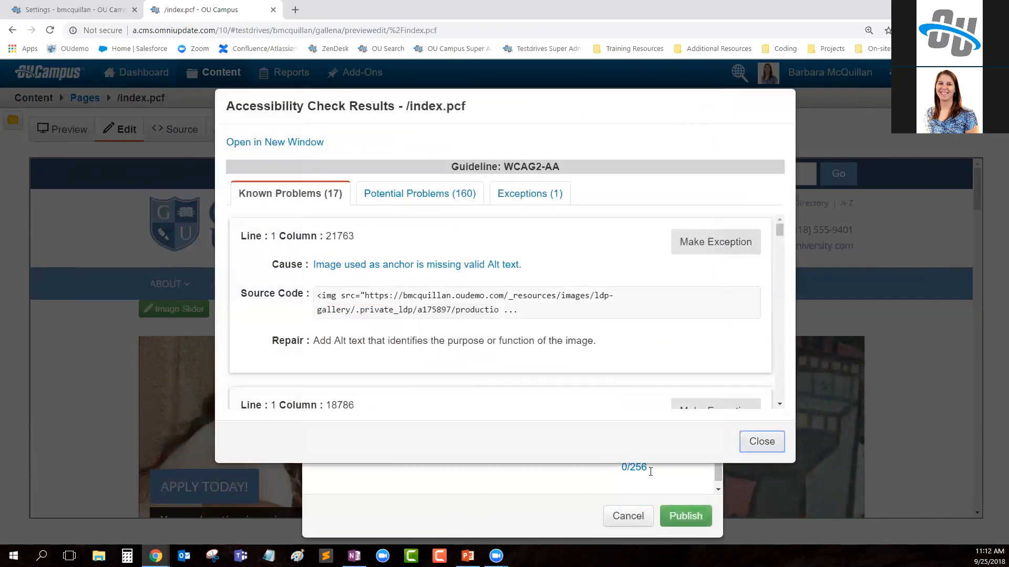
{"action": "left_click", "coordinate": [536, 194]}
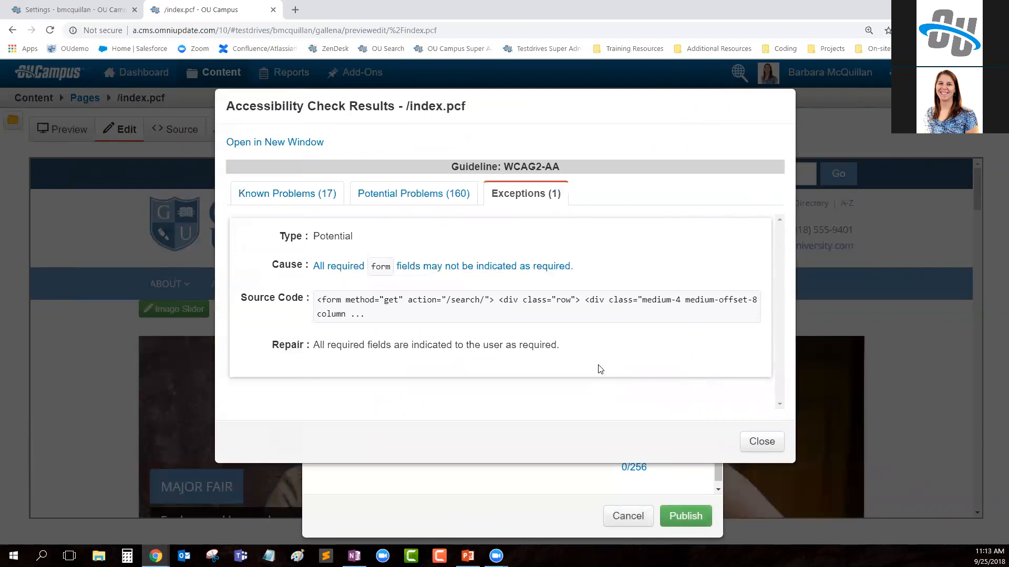
{"action": "left_click", "coordinate": [758, 442]}
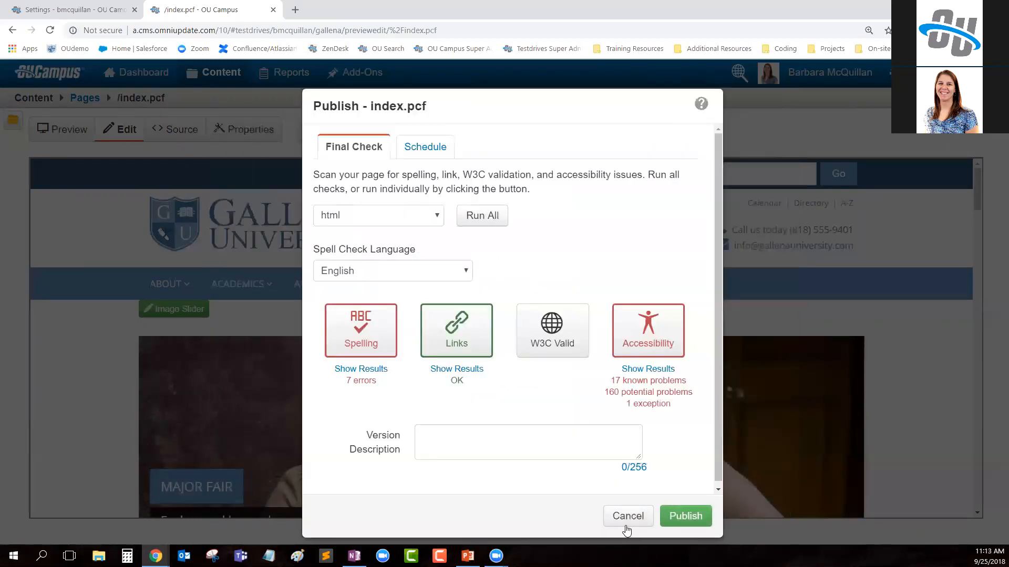
{"action": "left_click", "coordinate": [627, 516]}
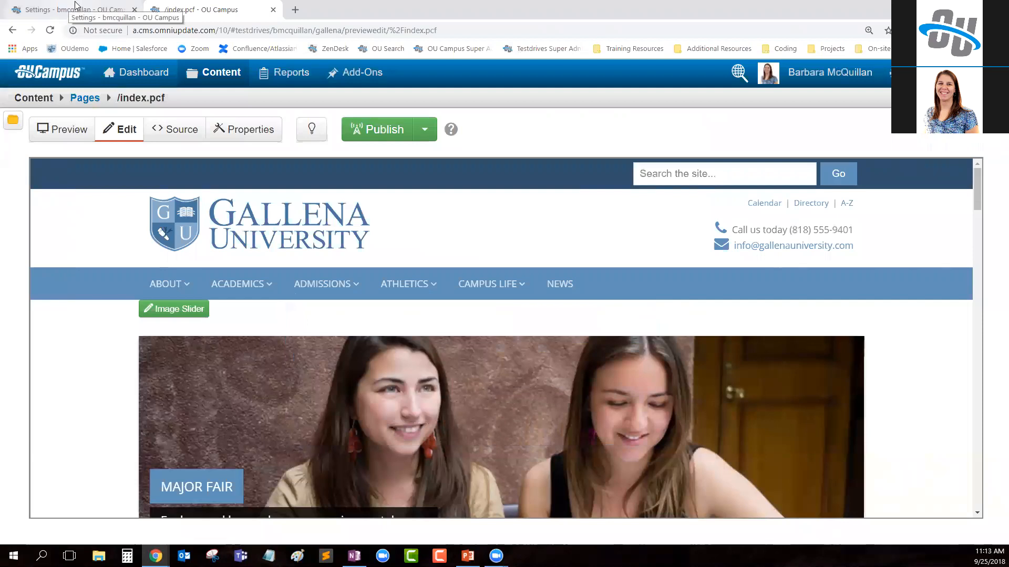
Close the account's exceptions manager and review the Decorative Images option in the gallena site's WYSIWYG Editor settings.
{"action": "left_click", "coordinate": [75, 7]}
{"action": "left_click", "coordinate": [763, 505]}
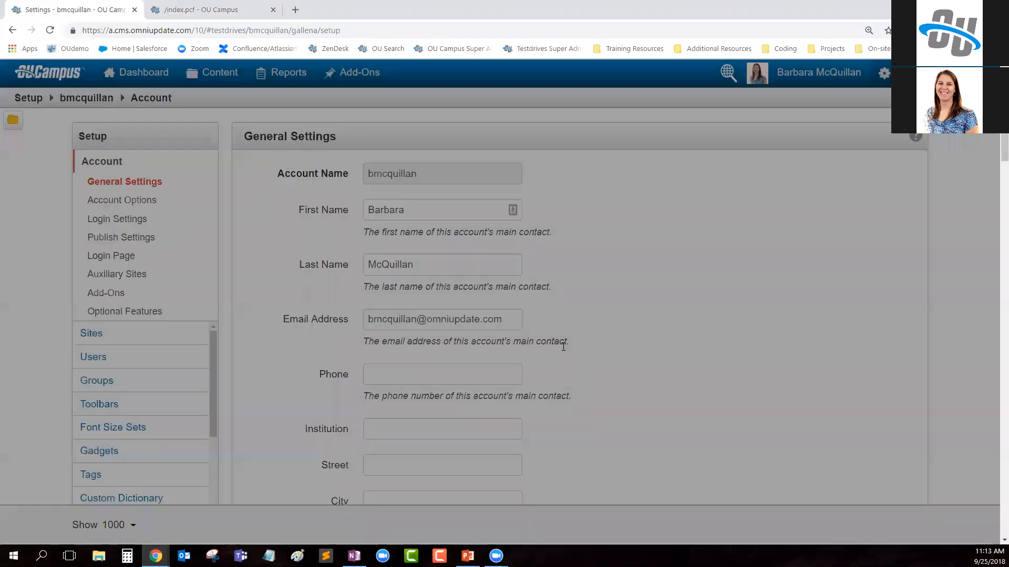
{"action": "mouse_move", "coordinate": [884, 73]}
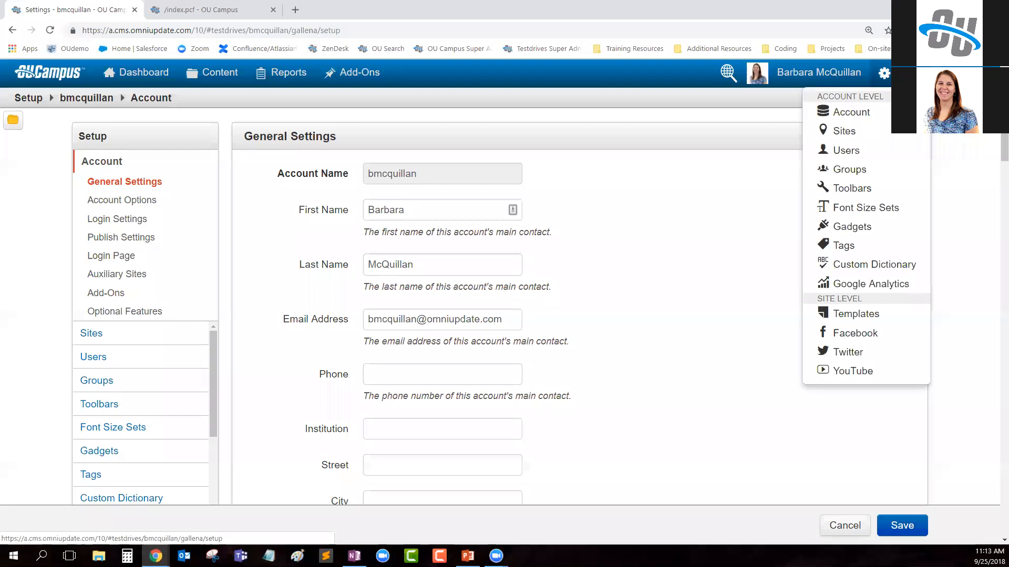
{"action": "left_click", "coordinate": [847, 131]}
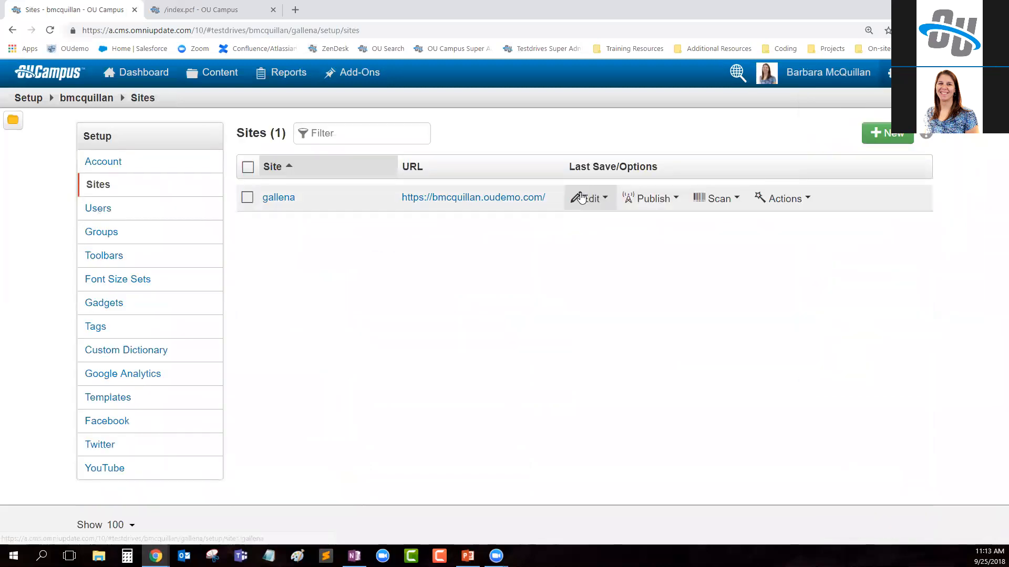
{"action": "left_click", "coordinate": [581, 198]}
{"action": "left_click", "coordinate": [565, 224]}
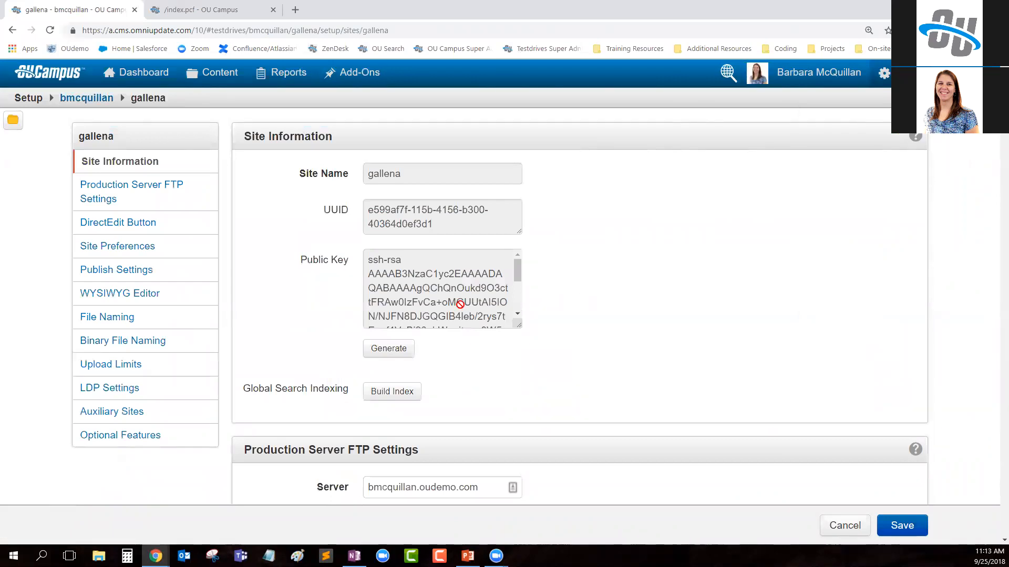
{"action": "left_click", "coordinate": [124, 301]}
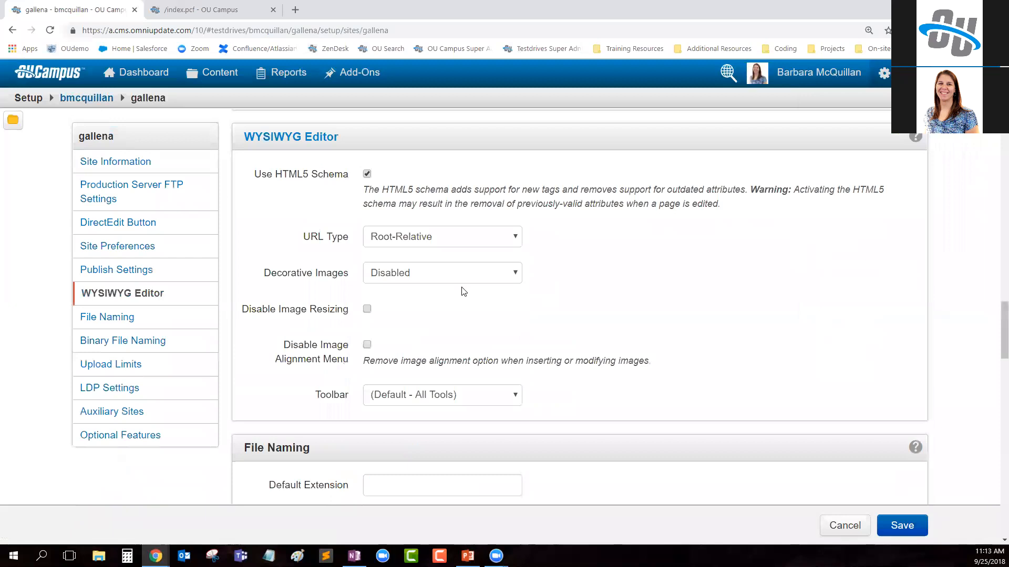
{"action": "left_click_drag", "start_coordinate": [261, 274], "coordinate": [520, 361]}
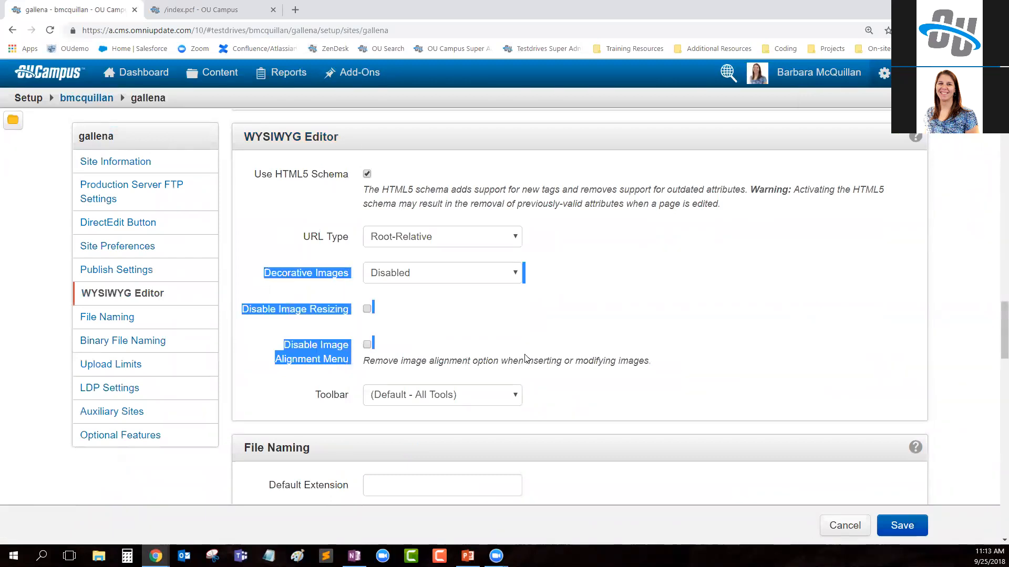
Return to index.pcf and open its Panel Left region for editing.
{"action": "left_click", "coordinate": [210, 10]}
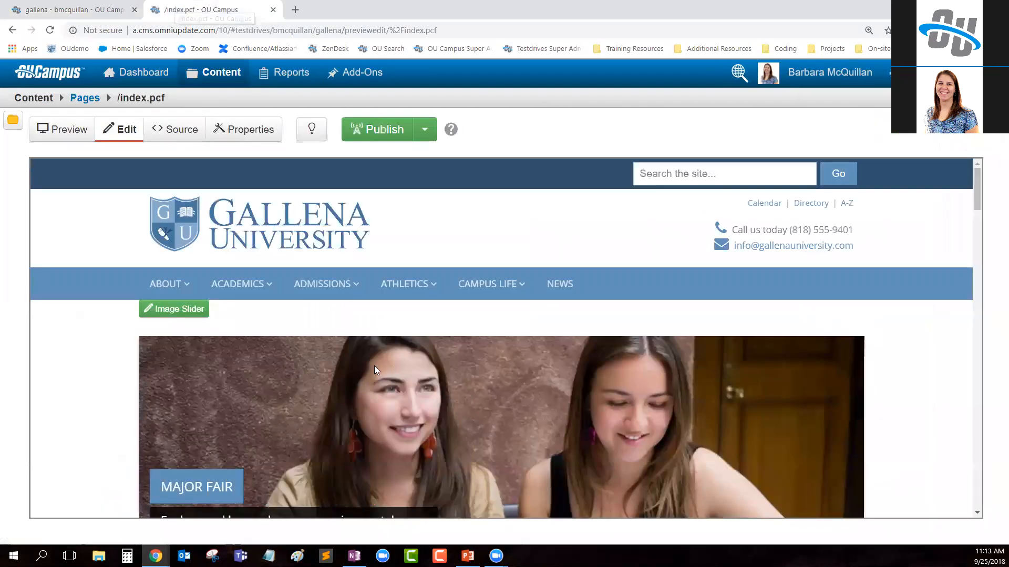
{"action": "scroll", "coordinate": [390, 416], "scroll_direction": "down", "scroll_amount": 7}
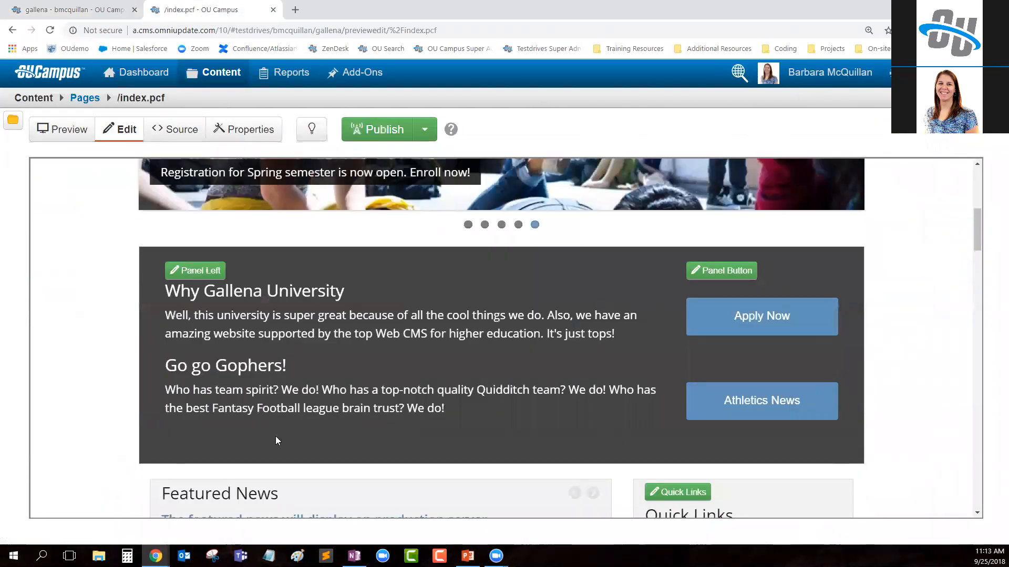
{"action": "scroll", "coordinate": [265, 443], "scroll_direction": "down", "scroll_amount": 1}
{"action": "scroll", "coordinate": [195, 306], "scroll_direction": "up", "scroll_amount": 1}
{"action": "left_click", "coordinate": [201, 270]}
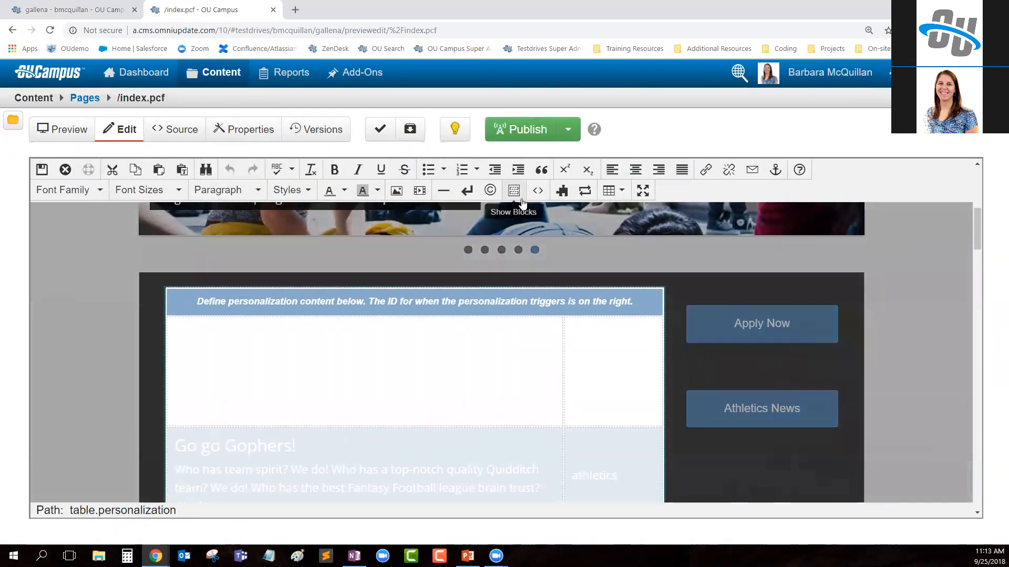
Start inserting blocksom_library.png into the Panel Left region and review the image's Description requirement.
{"action": "left_click", "coordinate": [396, 190]}
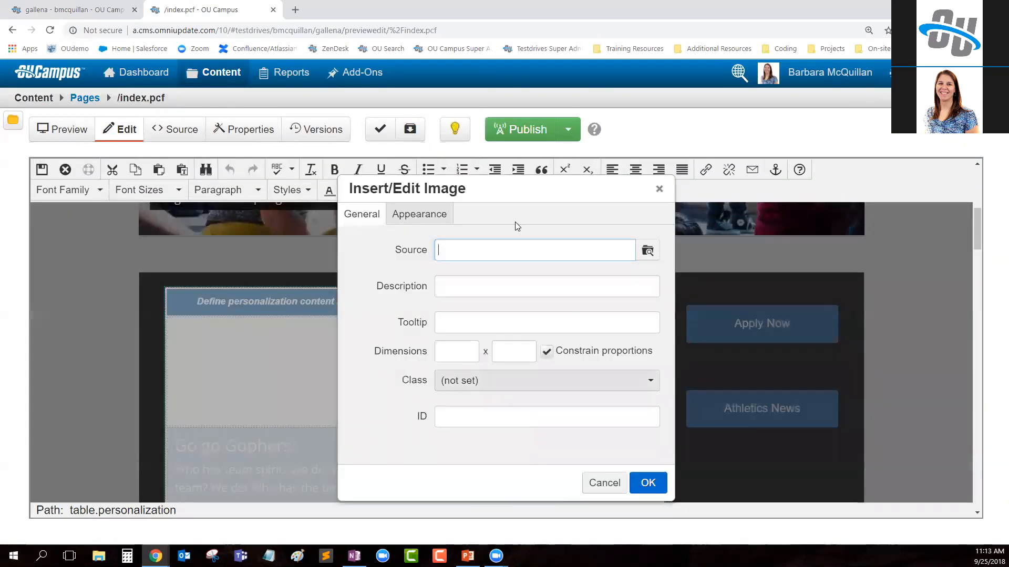
{"action": "left_click", "coordinate": [648, 250]}
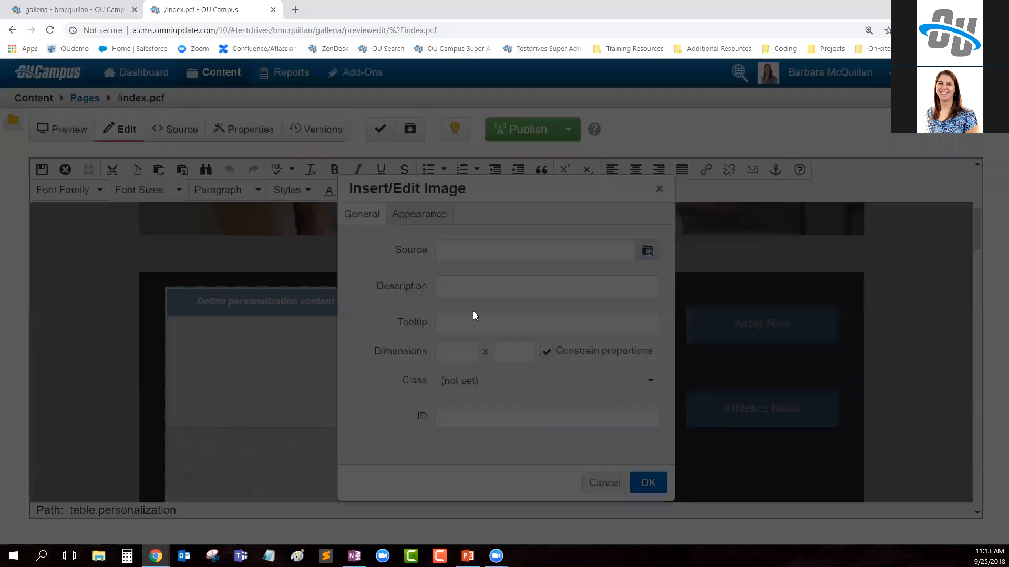
{"action": "left_click", "coordinate": [324, 240]}
{"action": "left_click", "coordinate": [756, 482]}
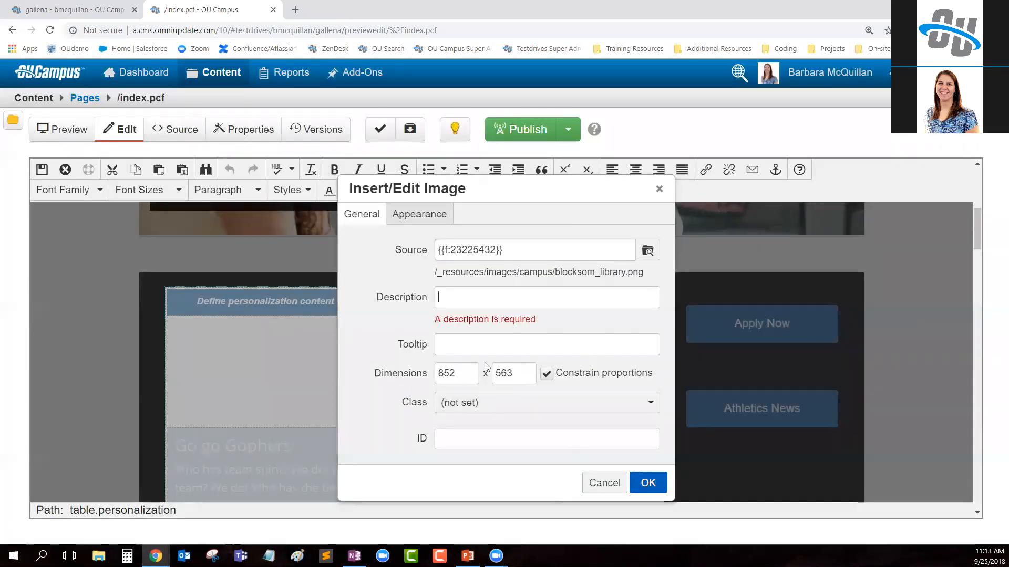
{"action": "left_click_drag", "start_coordinate": [434, 321], "coordinate": [555, 327]}
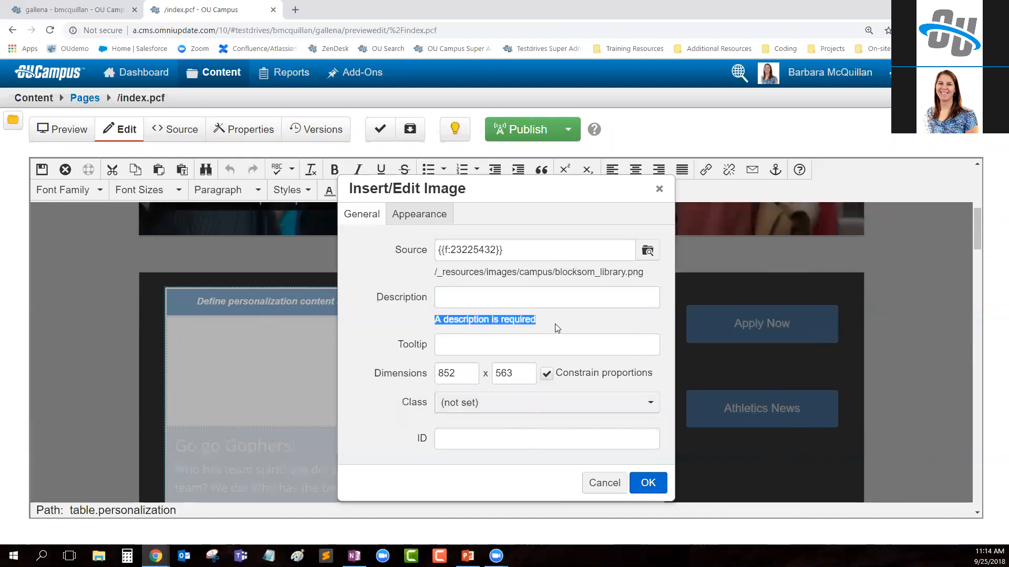
{"action": "left_click", "coordinate": [517, 305]}
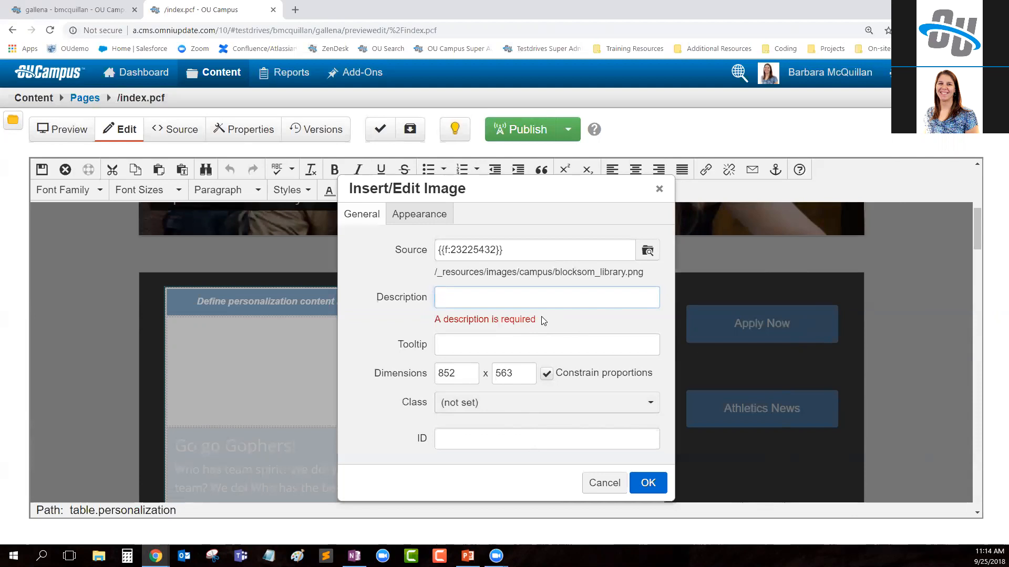
Set Decorative Images to Admin Only in the gallena site's WYSIWYG Editor settings and save the site settings.
{"action": "left_click", "coordinate": [59, 11]}
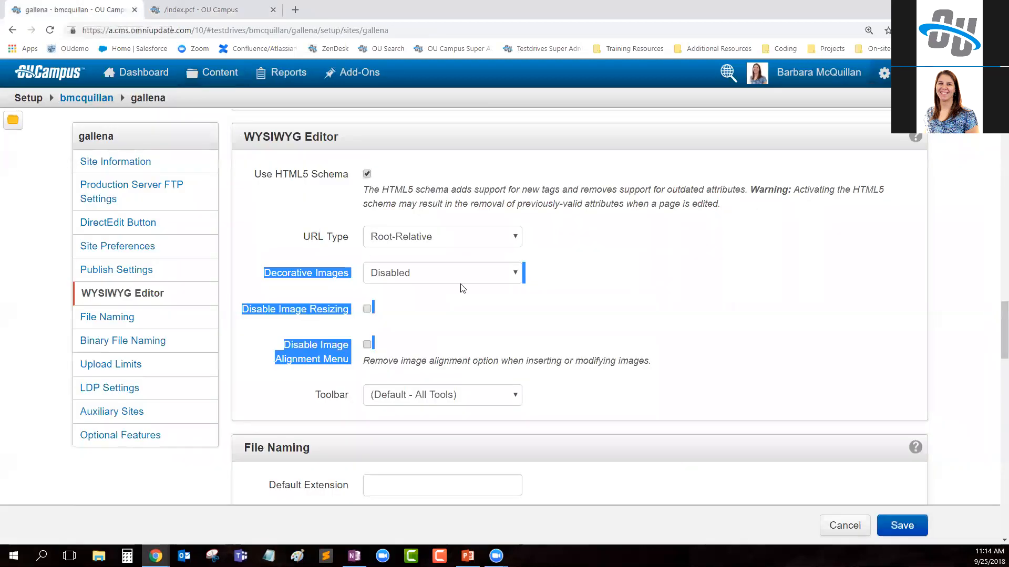
{"action": "left_click", "coordinate": [342, 288]}
{"action": "left_click_drag", "start_coordinate": [260, 277], "coordinate": [350, 277]}
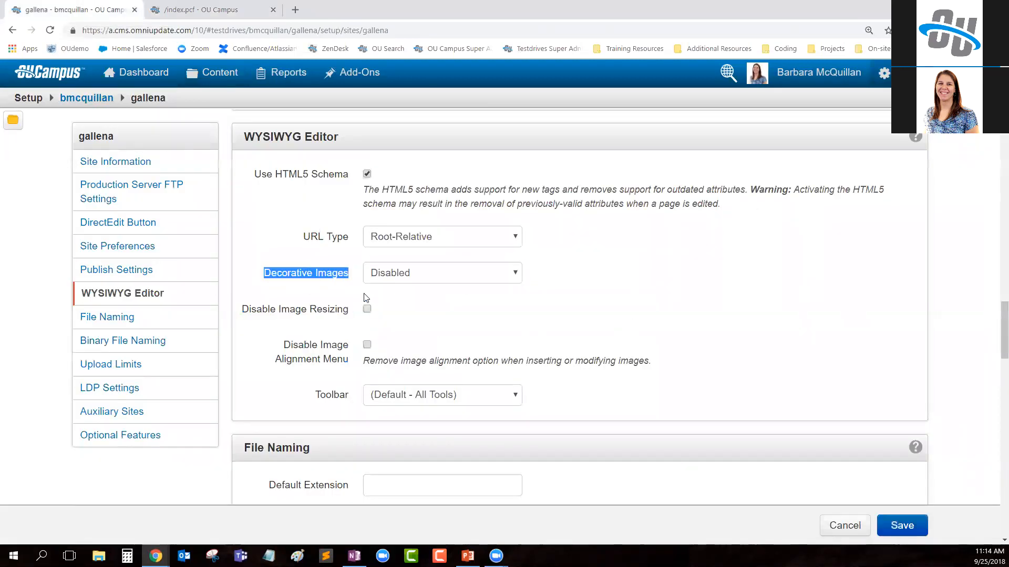
{"action": "left_click", "coordinate": [416, 280]}
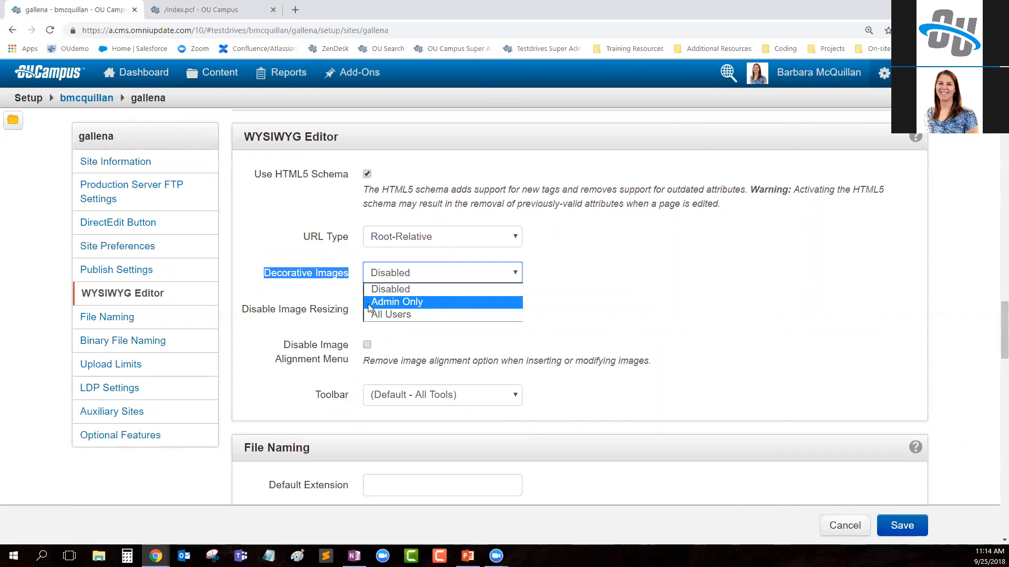
{"action": "left_click", "coordinate": [419, 305]}
{"action": "left_click", "coordinate": [902, 525]}
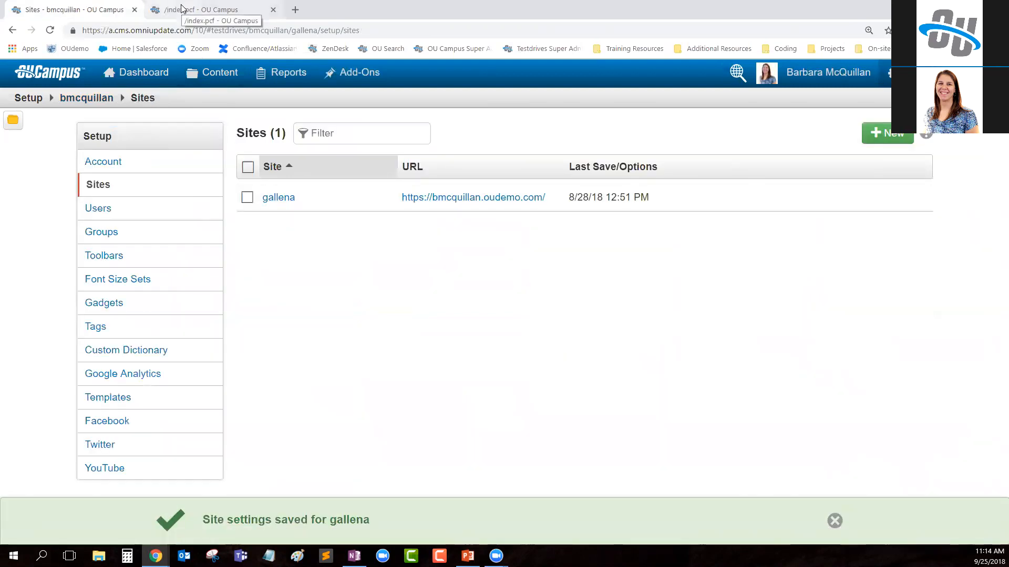
Reload index.pcf, start inserting an image in the Panel Left region and mark it as Decorative.
{"action": "left_click", "coordinate": [205, 9]}
{"action": "left_click", "coordinate": [50, 30]}
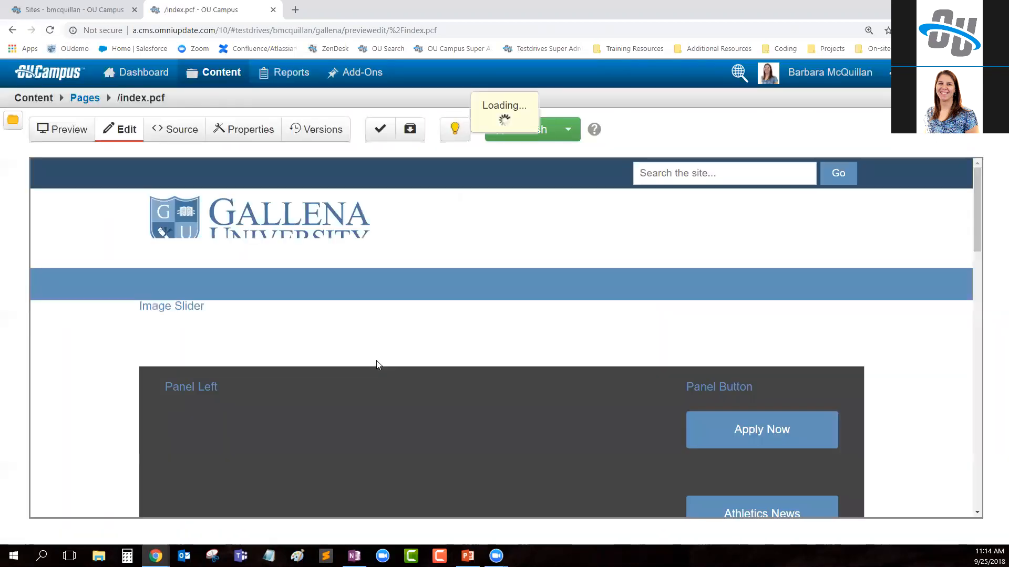
{"action": "scroll", "coordinate": [382, 370], "scroll_direction": "down", "scroll_amount": 4}
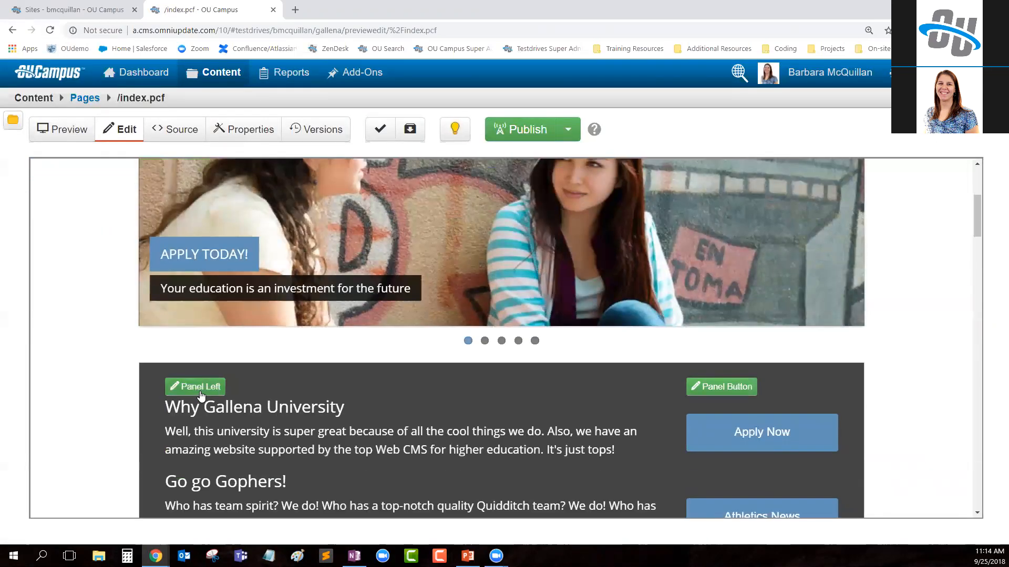
{"action": "left_click", "coordinate": [194, 387]}
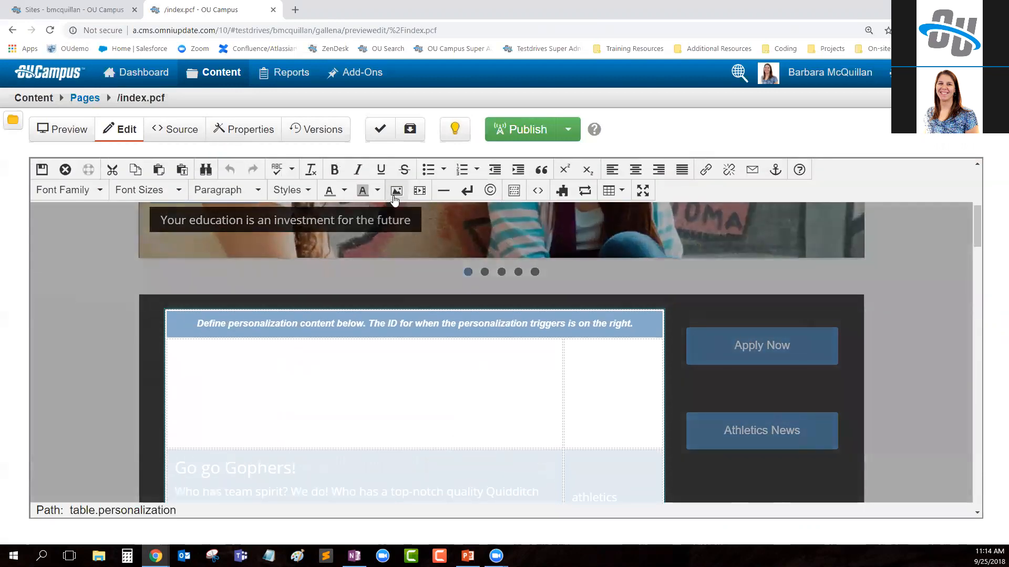
{"action": "left_click", "coordinate": [395, 190]}
{"action": "left_click_drag", "start_coordinate": [373, 272], "coordinate": [419, 279]}
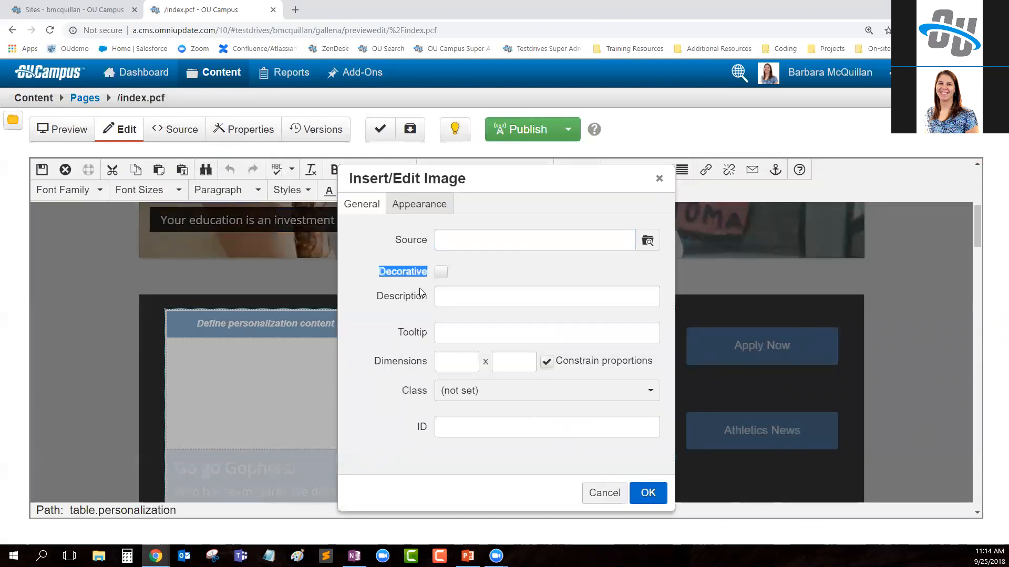
{"action": "left_click", "coordinate": [441, 272]}
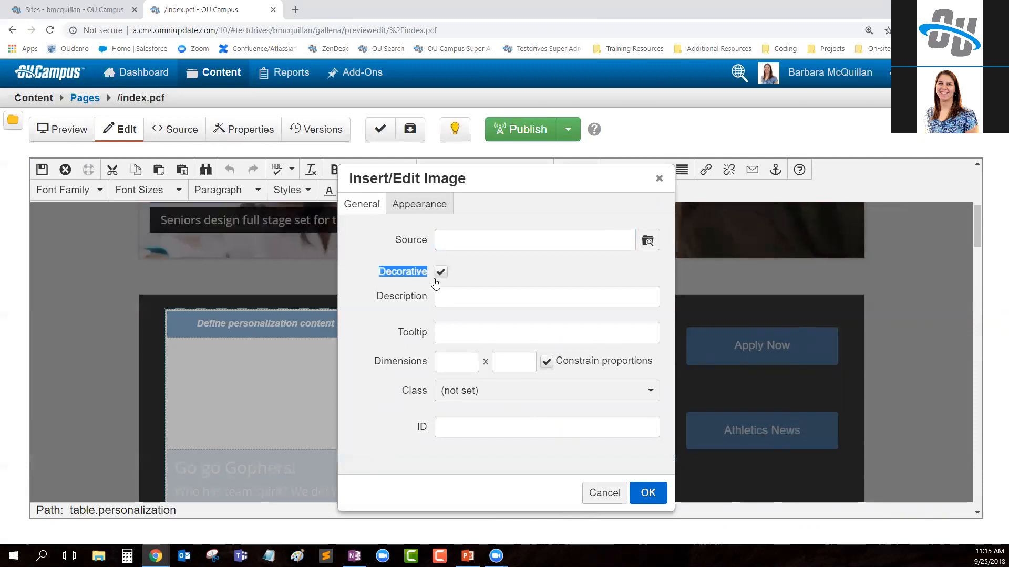
{"action": "left_click", "coordinate": [387, 276]}
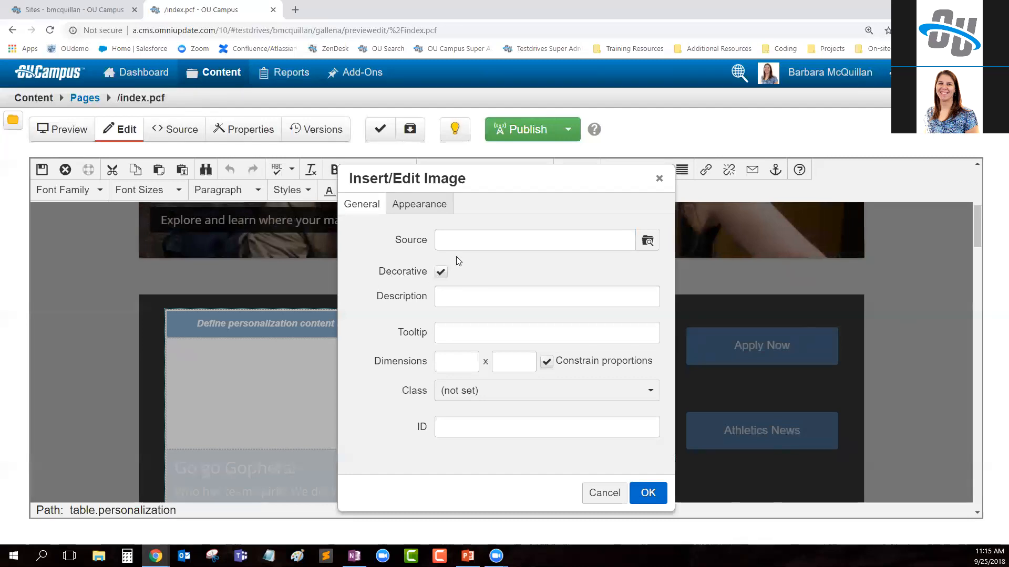
Reopen the gallena site's WYSIWYG Editor settings, set Decorative Images to Disabled and review the Disable Image Resizing option.
{"action": "left_click", "coordinate": [90, 13]}
{"action": "left_click", "coordinate": [592, 202]}
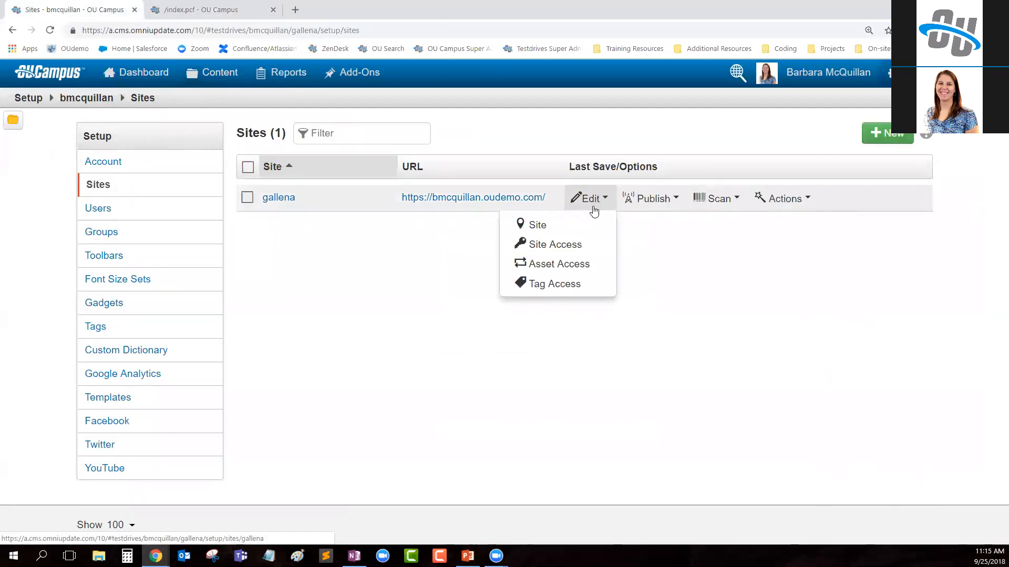
{"action": "left_click", "coordinate": [581, 224]}
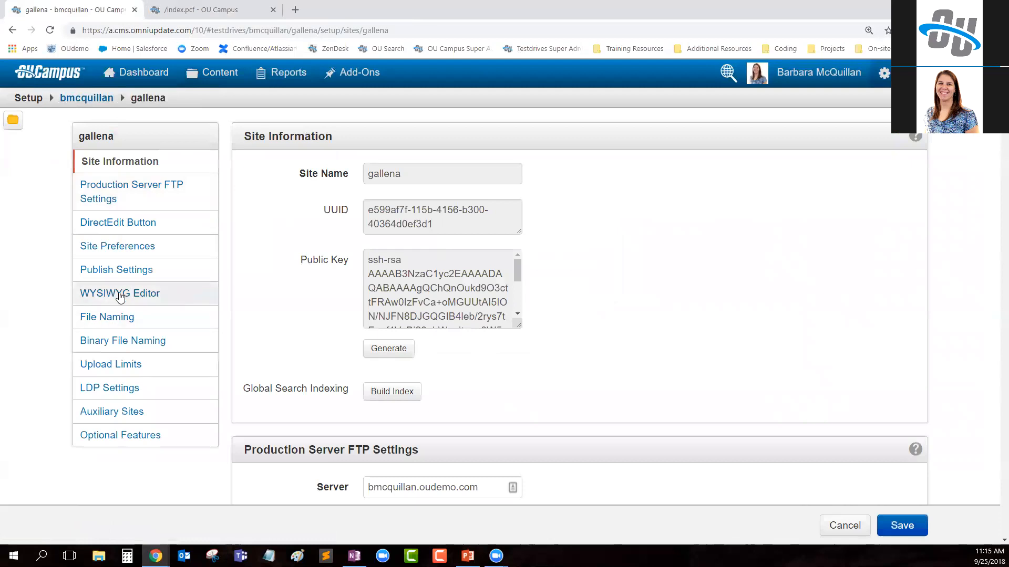
{"action": "left_click", "coordinate": [120, 296]}
{"action": "left_click", "coordinate": [424, 281]}
{"action": "left_click", "coordinate": [389, 287]}
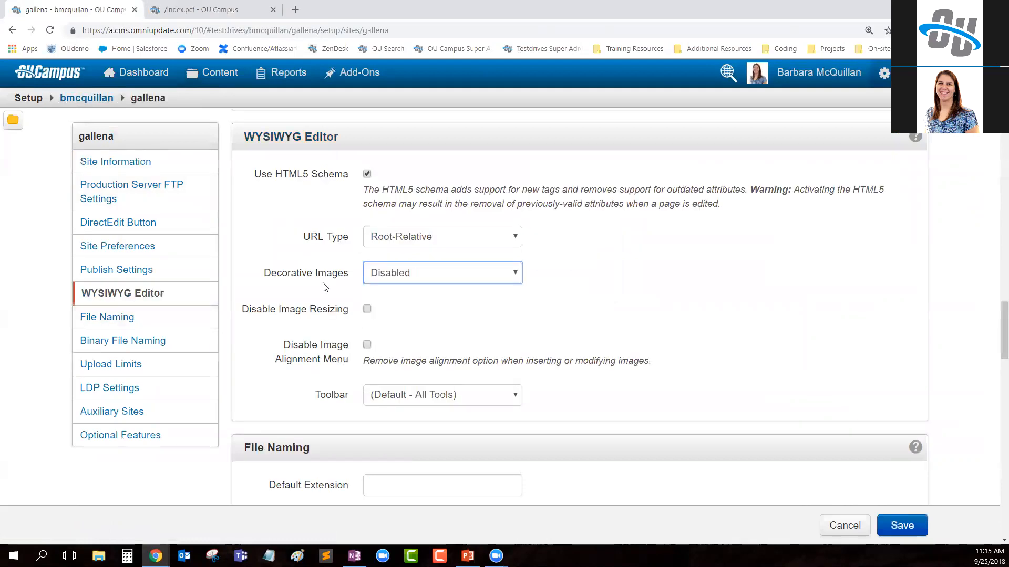
{"action": "left_click", "coordinate": [687, 296]}
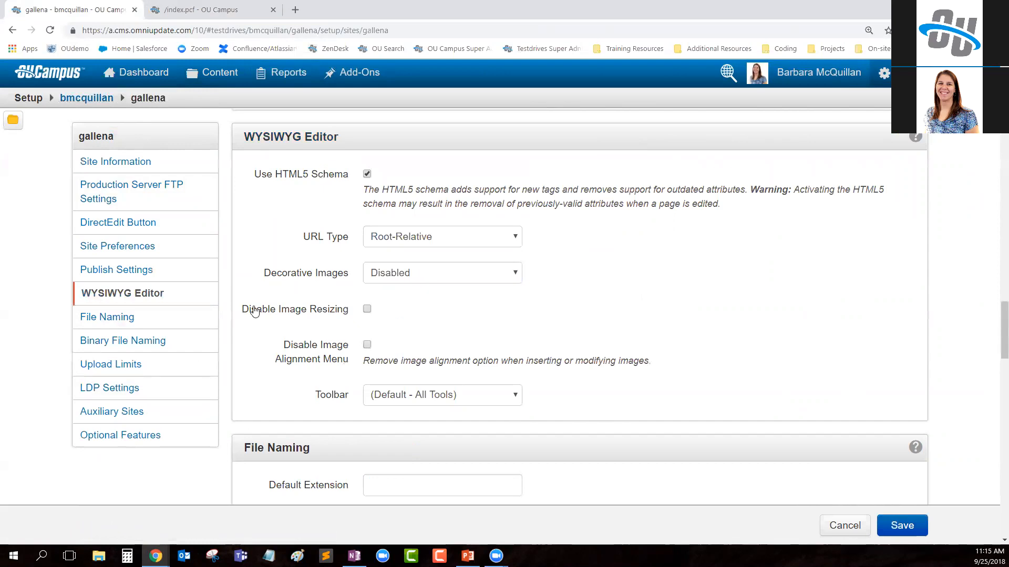
{"action": "left_click_drag", "start_coordinate": [245, 312], "coordinate": [344, 322]}
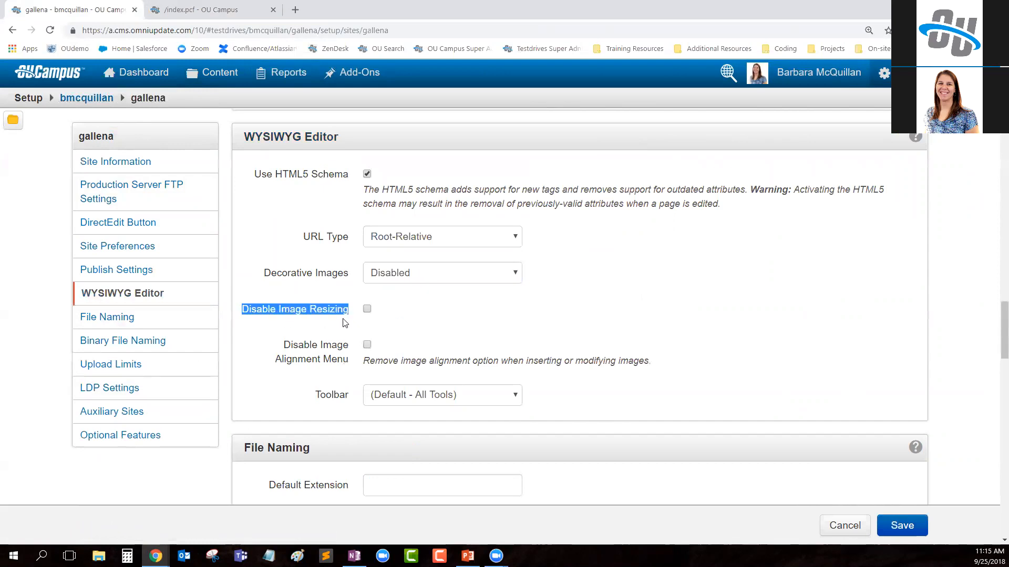
Cancel the image insertion on index.pcf and leave the Panel Left region without saving.
{"action": "left_click", "coordinate": [237, 8]}
{"action": "left_click", "coordinate": [603, 493]}
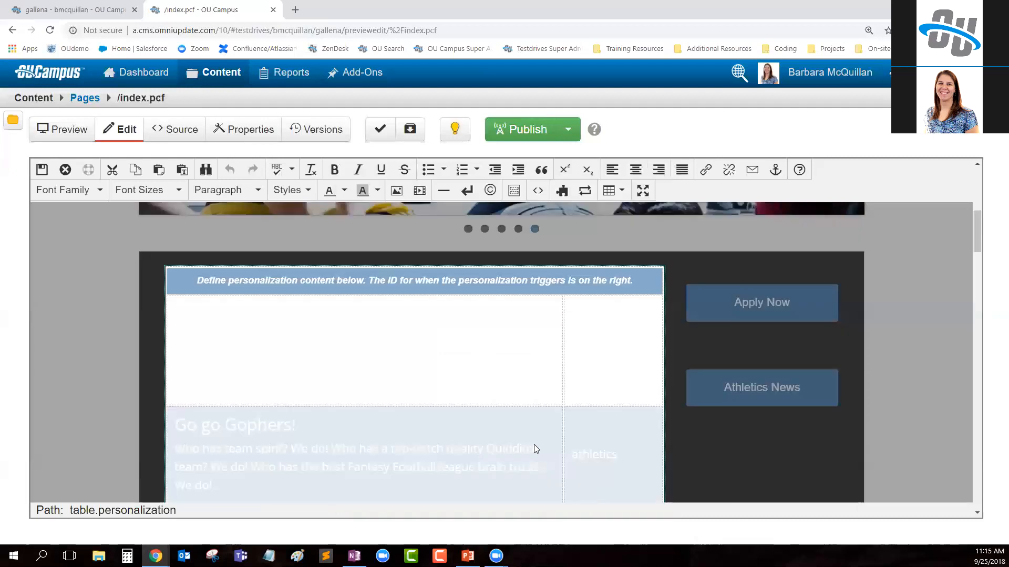
{"action": "left_click", "coordinate": [65, 169]}
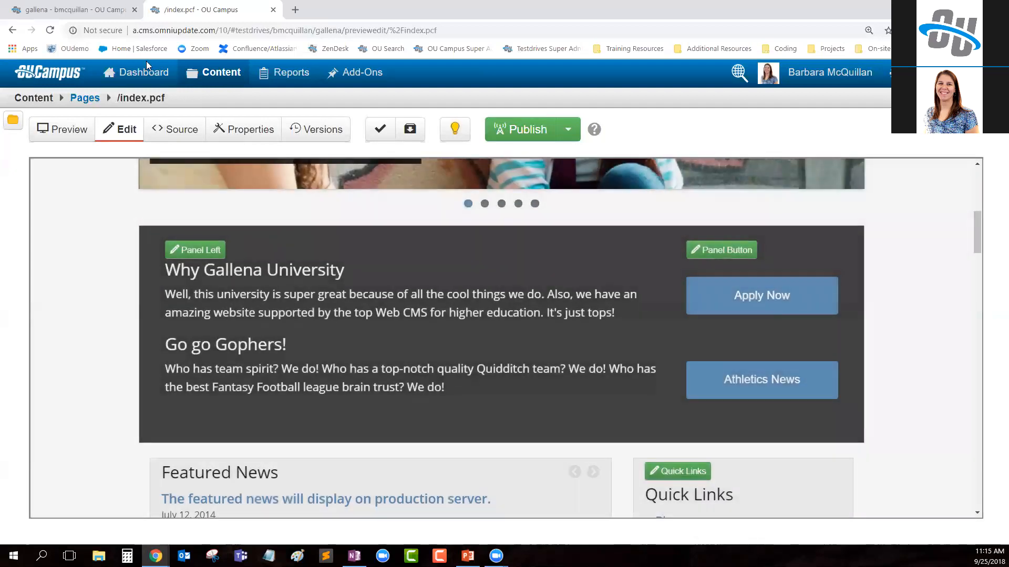
Open library.pcf from the academics folder and edit its Main Content region.
{"action": "left_click", "coordinate": [84, 98]}
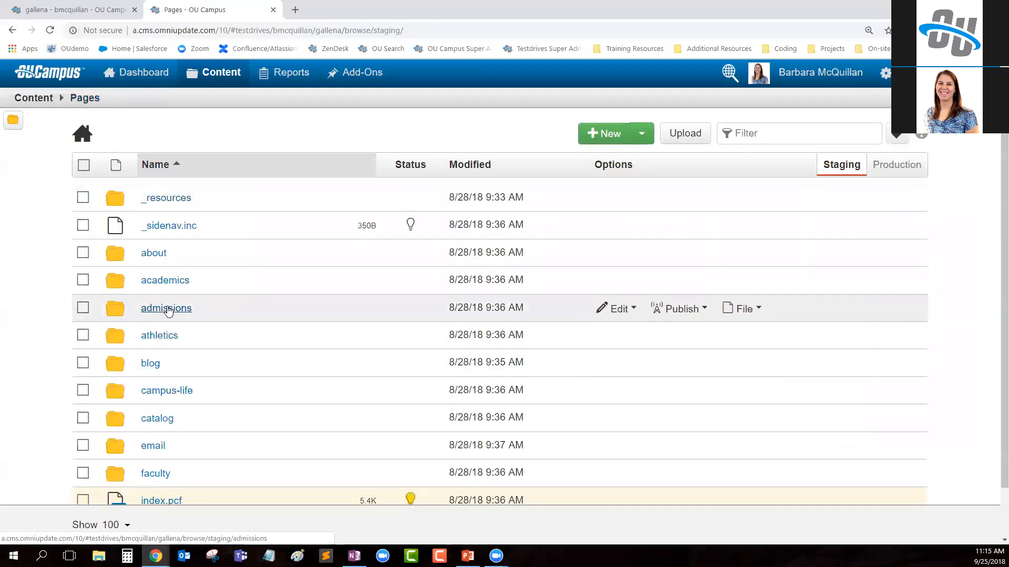
{"action": "left_click", "coordinate": [168, 309]}
{"action": "left_click", "coordinate": [172, 284]}
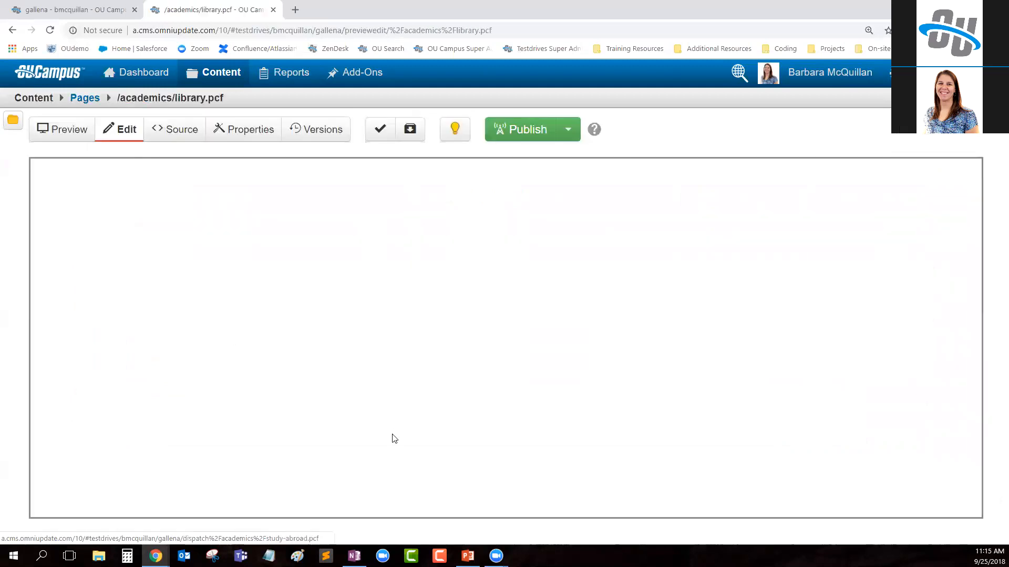
{"action": "left_click", "coordinate": [369, 364]}
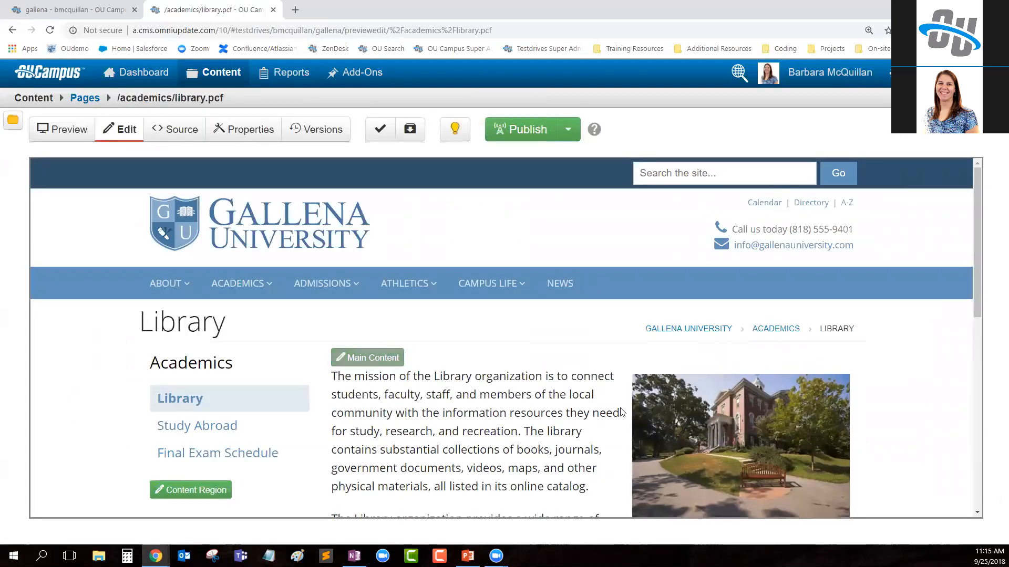
Start a new image before the paragraph beginning "The Library provides adaptive devices" and choose burgess_hall.png as its source.
{"action": "scroll", "coordinate": [569, 441], "scroll_direction": "down", "scroll_amount": 5}
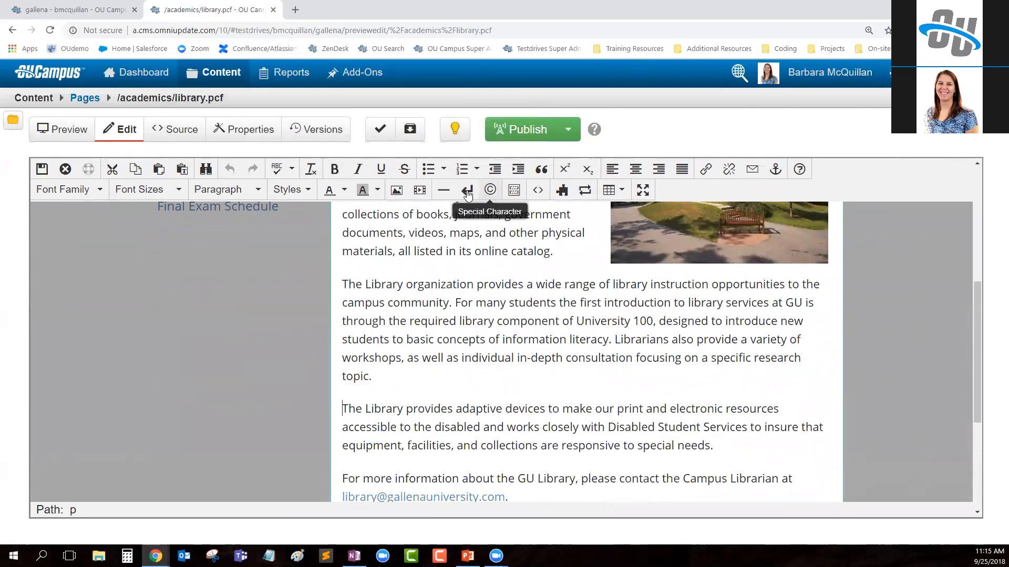
{"action": "left_click", "coordinate": [398, 190]}
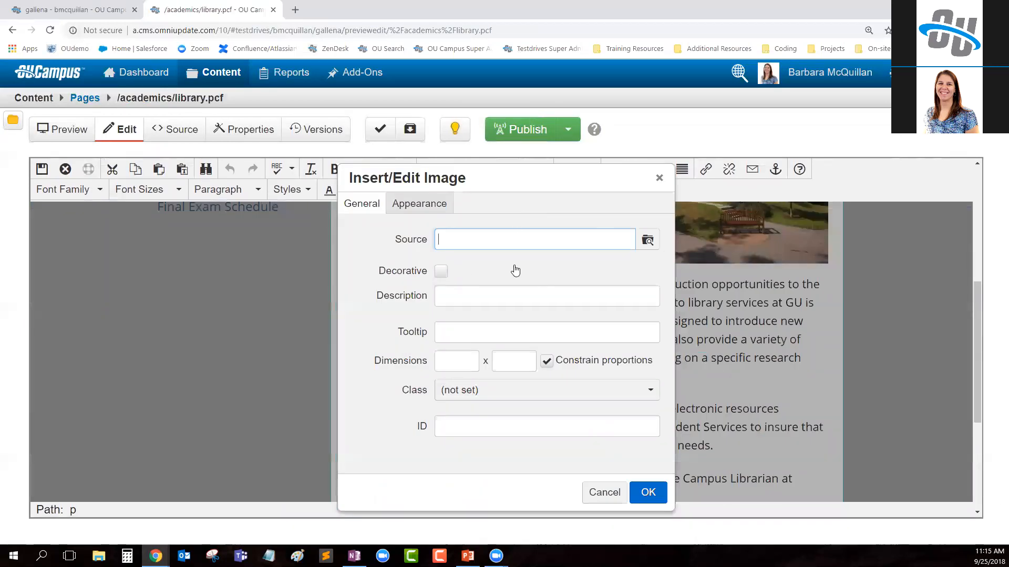
{"action": "left_click", "coordinate": [649, 242]}
{"action": "left_click", "coordinate": [331, 257]}
{"action": "left_click", "coordinate": [750, 486]}
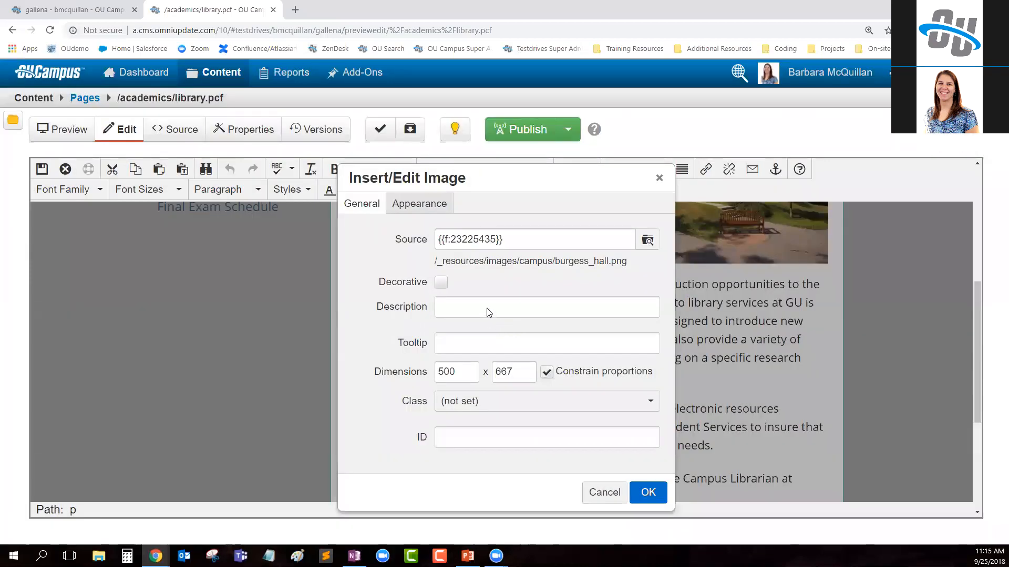
Give the image the description "Burgess Hall", review its Dimensions and insert it into the page.
{"action": "left_click", "coordinate": [488, 310]}
{"action": "type", "text": "Burgess"}
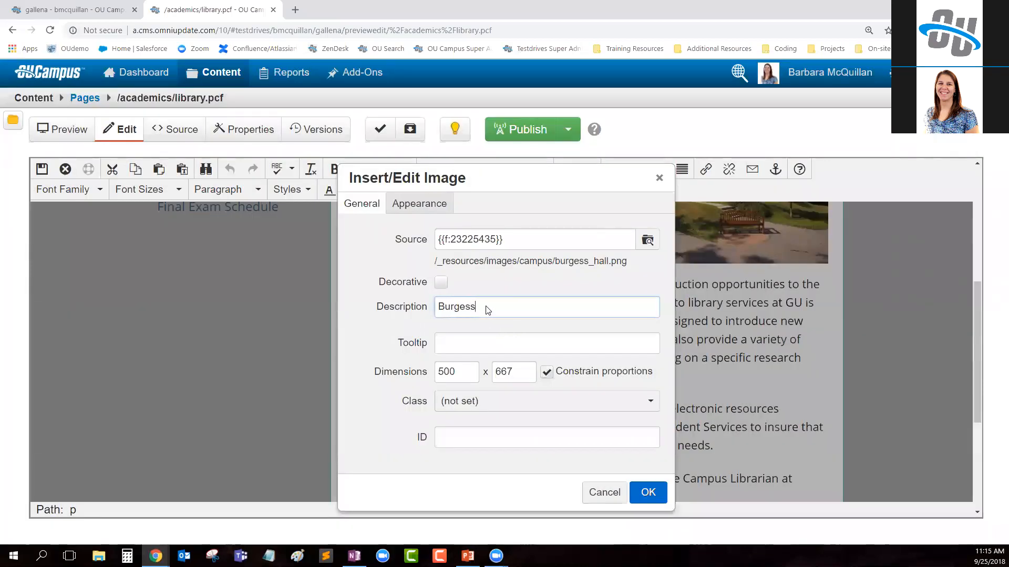
{"action": "type", "text": " Hall"}
{"action": "left_click_drag", "start_coordinate": [373, 369], "coordinate": [432, 374]}
{"action": "left_click", "coordinate": [456, 374]}
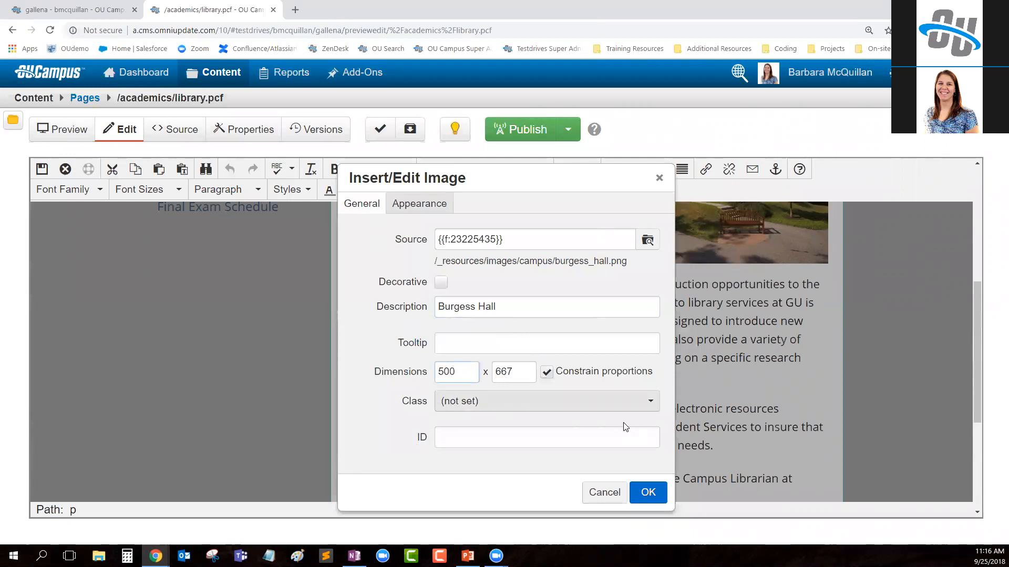
{"action": "left_click", "coordinate": [642, 495]}
Shrink the Burgess Hall image to about 171 x 228 pixels and move the text beside it into its own paragraph.
{"action": "scroll", "coordinate": [545, 396], "scroll_direction": "down", "scroll_amount": 5}
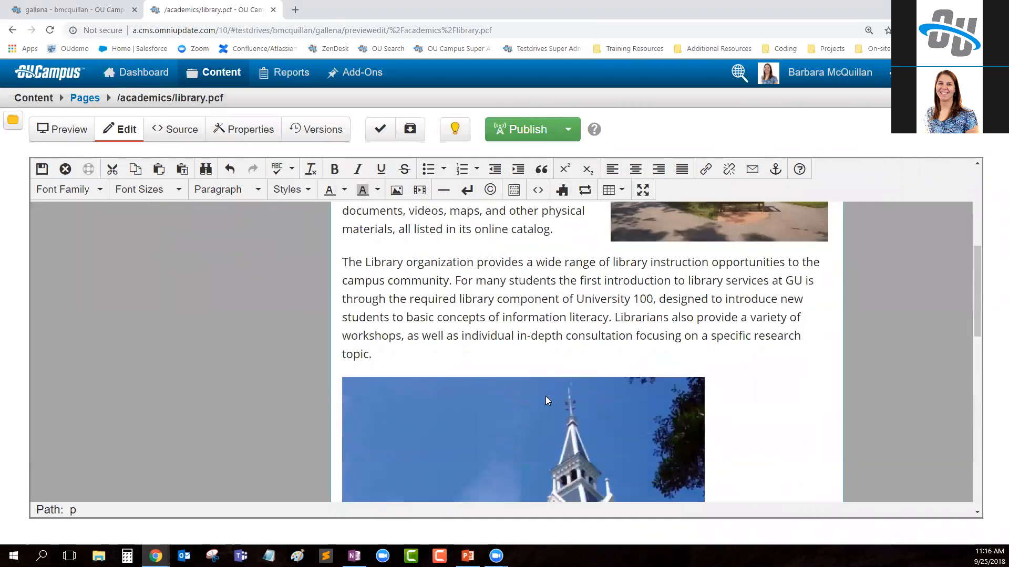
{"action": "left_click", "coordinate": [548, 361]}
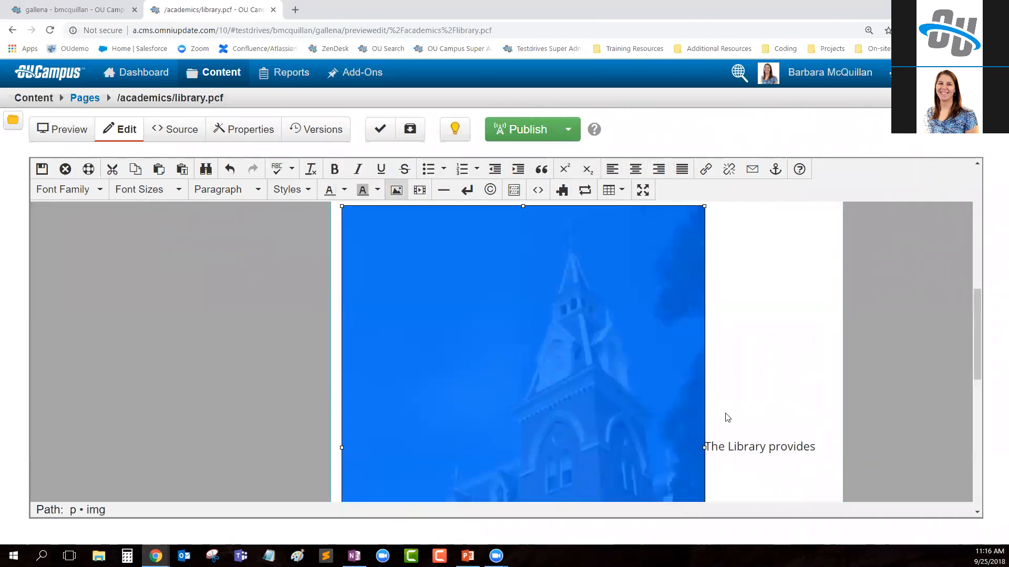
{"action": "scroll", "coordinate": [725, 418], "scroll_direction": "down", "scroll_amount": 5}
{"action": "left_click_drag", "start_coordinate": [705, 400], "coordinate": [561, 290]}
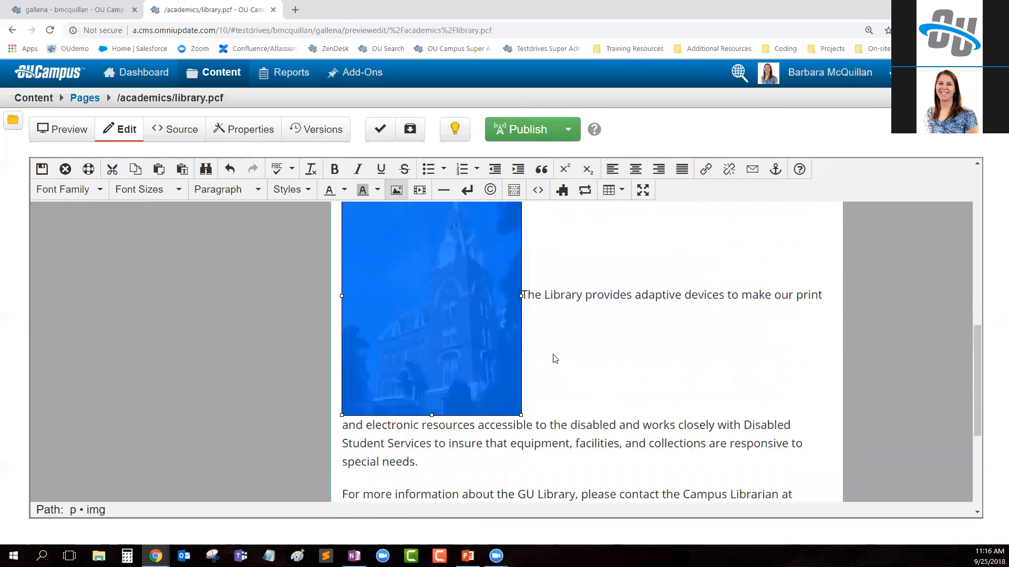
{"action": "left_click", "coordinate": [600, 325]}
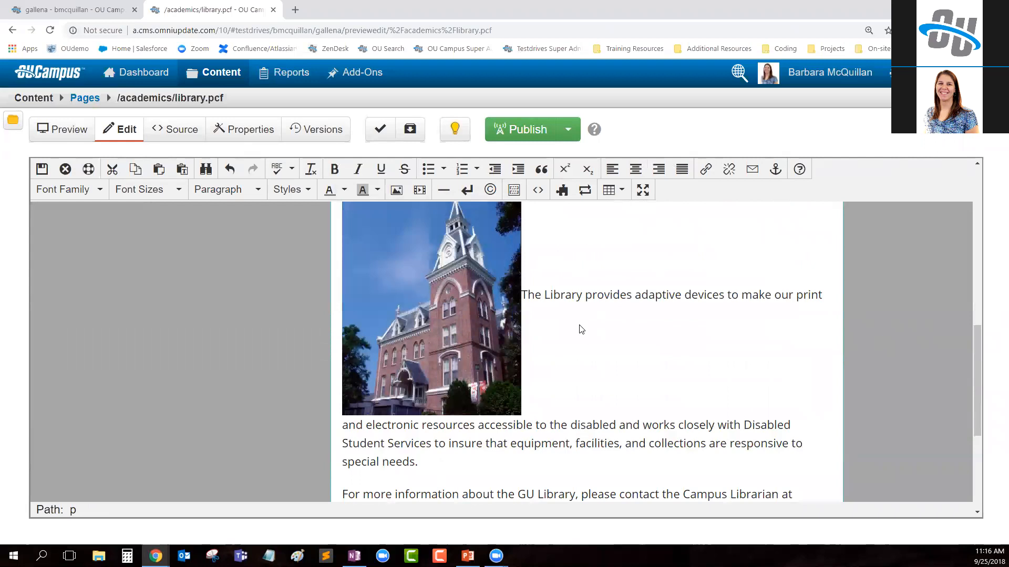
{"action": "scroll", "coordinate": [525, 337], "scroll_direction": "up", "scroll_amount": 2}
{"action": "left_click", "coordinate": [489, 343]}
{"action": "left_click_drag", "start_coordinate": [527, 292], "coordinate": [531, 365]}
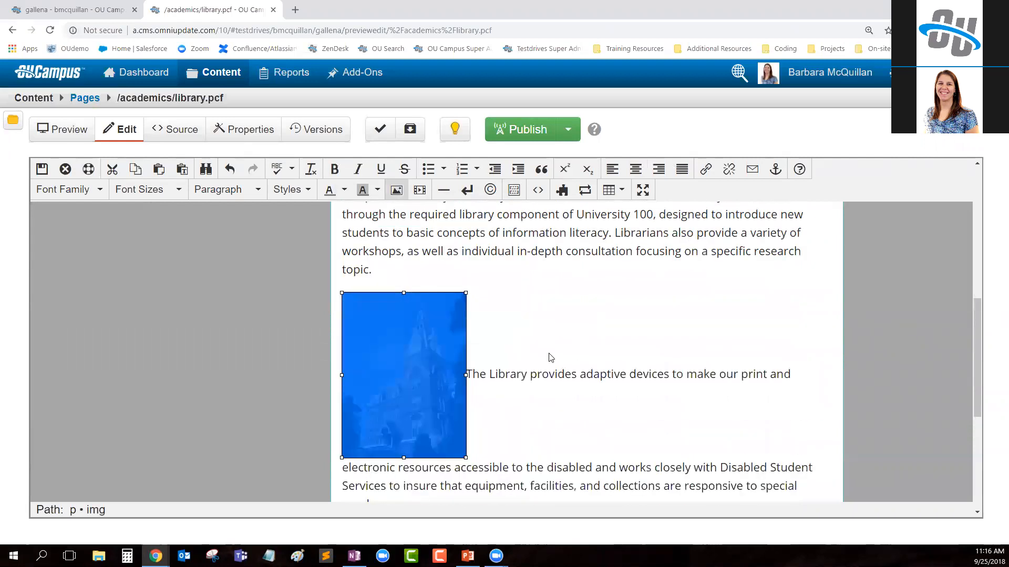
{"action": "left_click", "coordinate": [488, 385]}
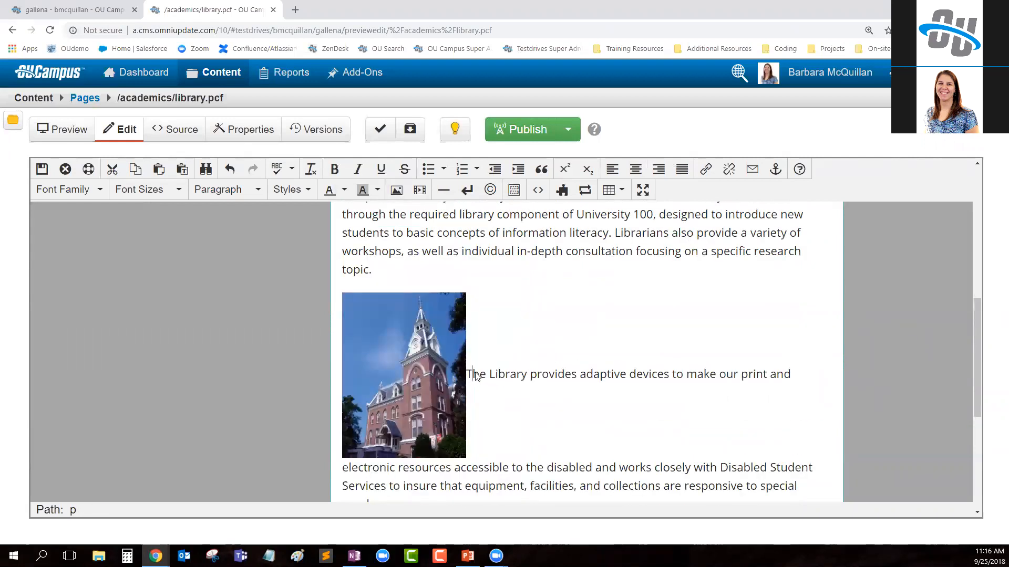
{"action": "key", "text": "Return"}
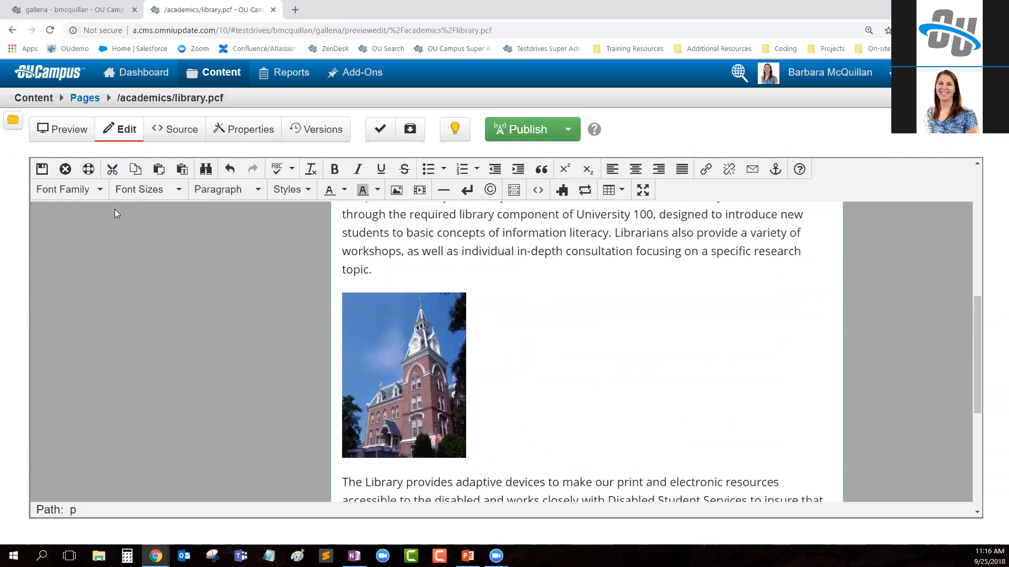
Turn on Disable Image Resizing in the gallena site's WYSIWYG Editor settings.
{"action": "left_click", "coordinate": [66, 10]}
{"action": "left_click", "coordinate": [404, 323]}
{"action": "left_click", "coordinate": [366, 309]}
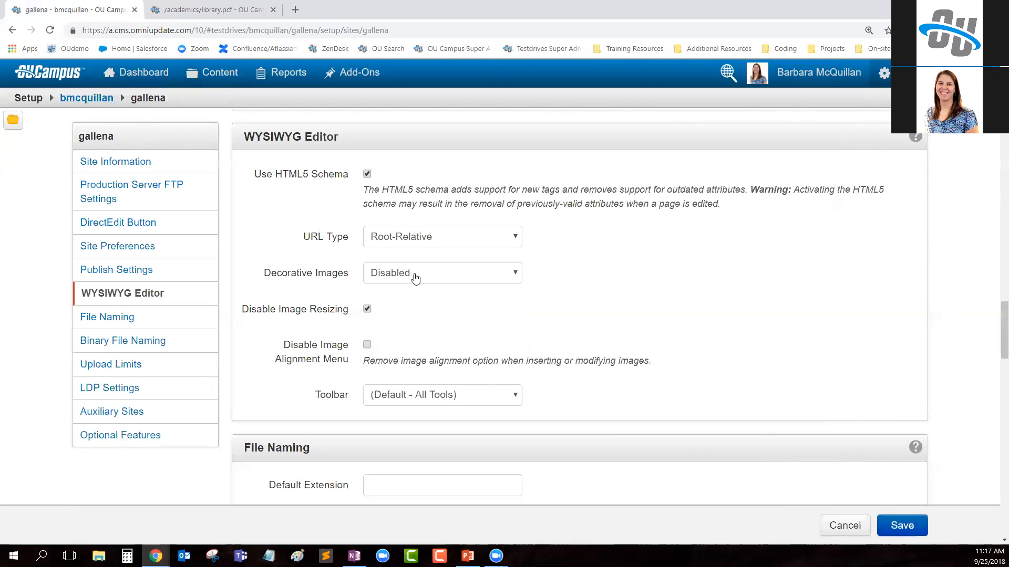
Mark the Burgess Hall image in library.pcf as decorative, leaving its description empty, and save the page.
{"action": "left_click", "coordinate": [213, 10]}
{"action": "left_click", "coordinate": [454, 359]}
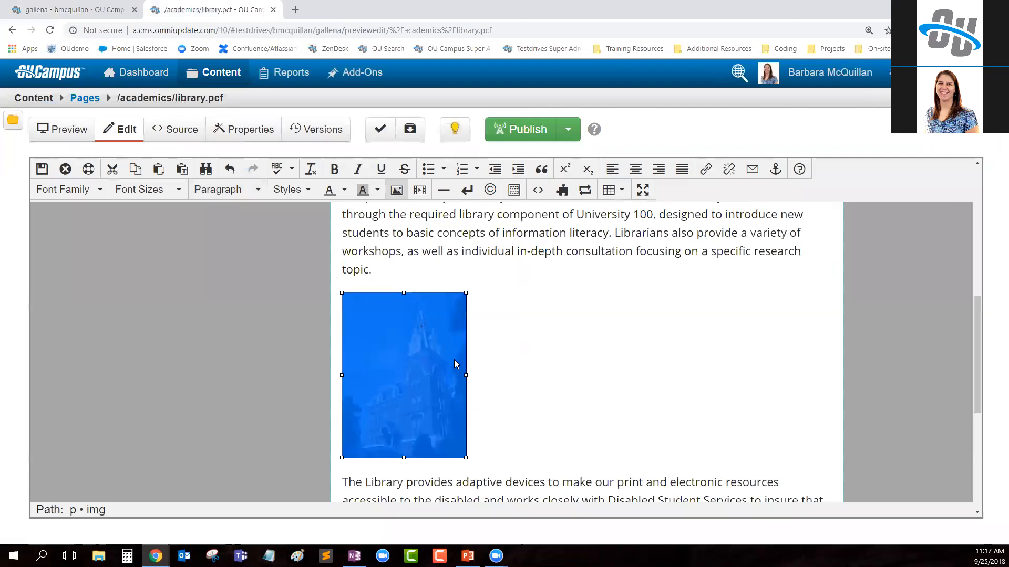
{"action": "left_click", "coordinate": [396, 190]}
{"action": "left_click", "coordinate": [440, 271]}
{"action": "left_click", "coordinate": [462, 298]}
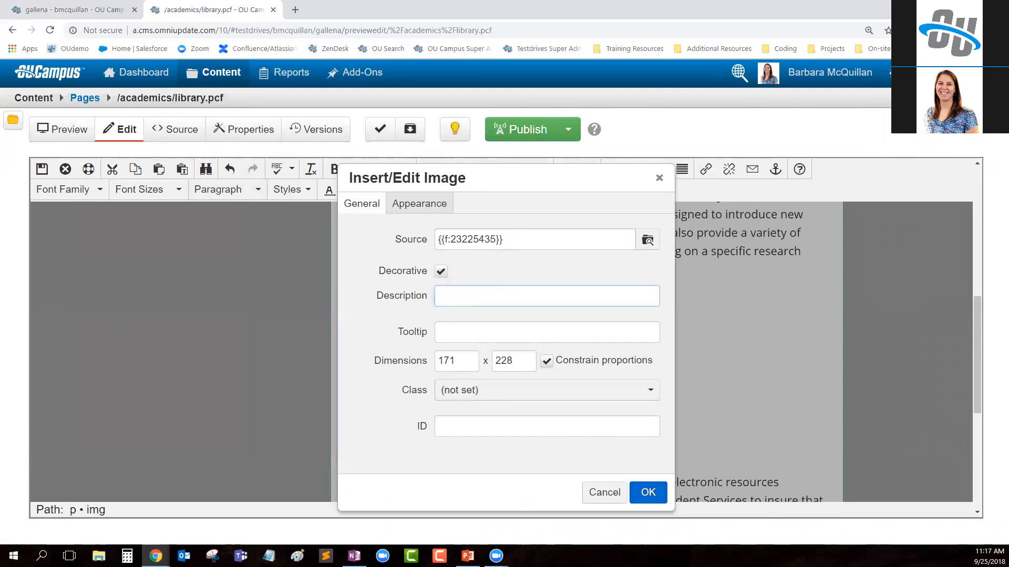
{"action": "left_click", "coordinate": [648, 493]}
{"action": "right_click", "coordinate": [429, 298]}
{"action": "left_click", "coordinate": [514, 300]}
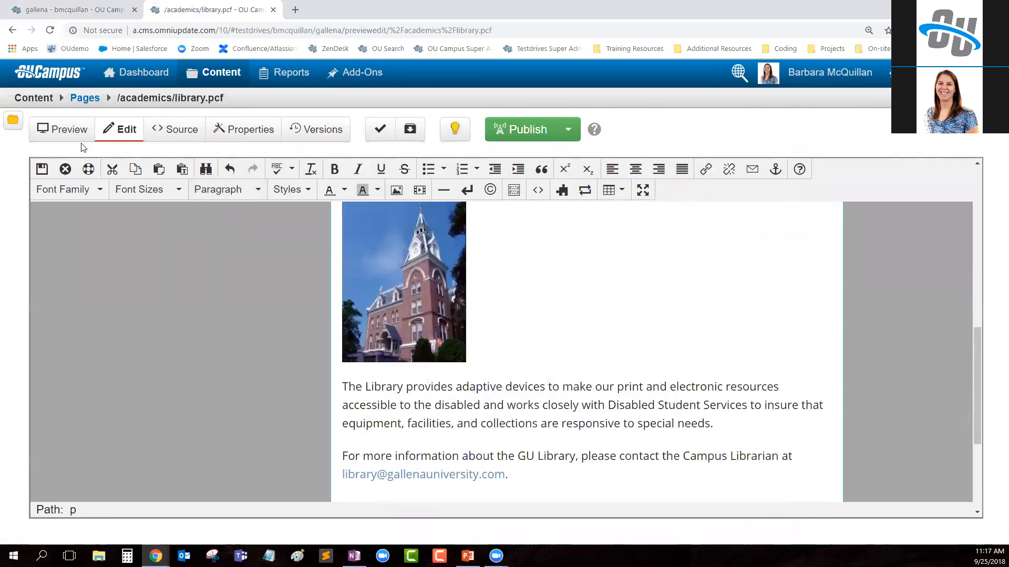
{"action": "left_click", "coordinate": [42, 169]}
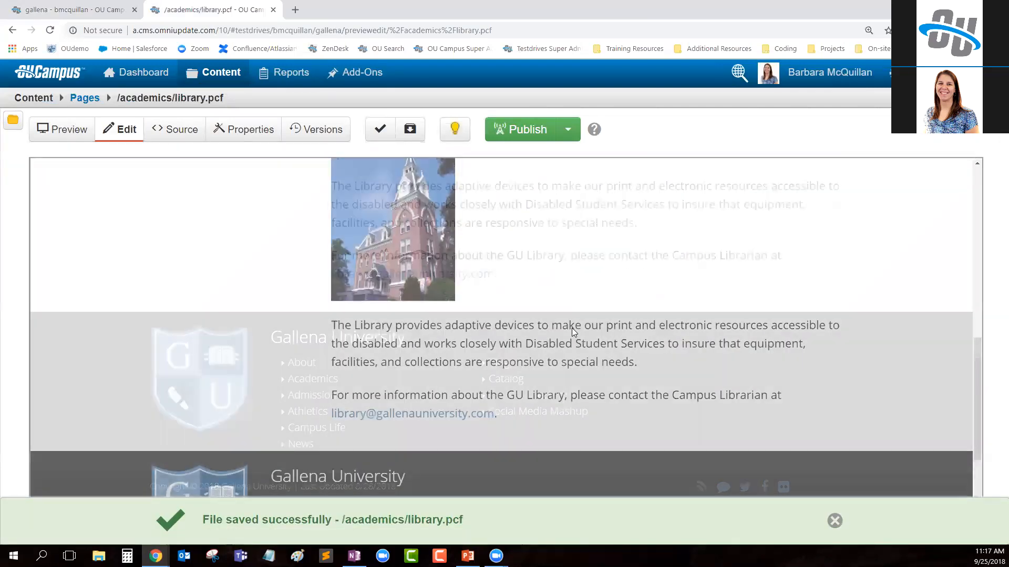
Inspect the saved Burgess Hall image's HTML markup in the browser's developer tools, then close them.
{"action": "right_click", "coordinate": [353, 284]}
{"action": "left_click", "coordinate": [378, 389]}
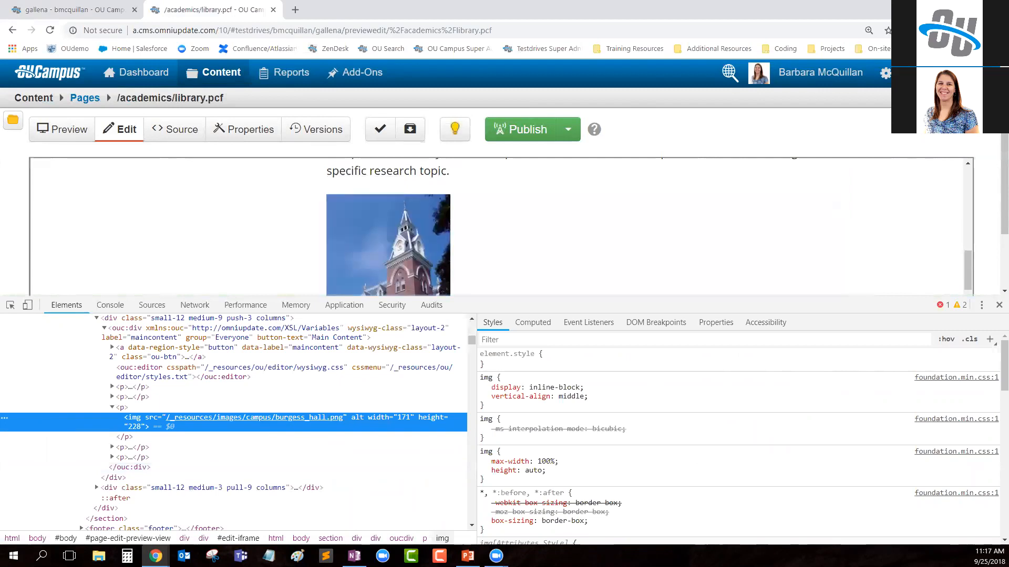
{"action": "left_click", "coordinate": [994, 315]}
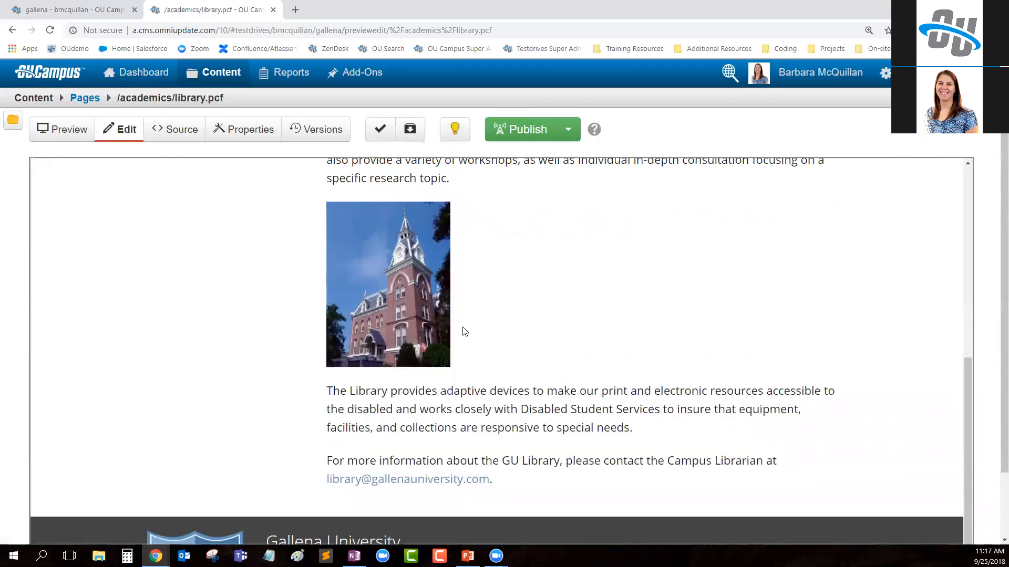
Examine the Disable Image Alignment Menu option in the gallena site's WYSIWYG Editor settings.
{"action": "scroll", "coordinate": [465, 332], "scroll_direction": "up", "scroll_amount": 3}
{"action": "key", "text": "ctrl+shift+Tab"}
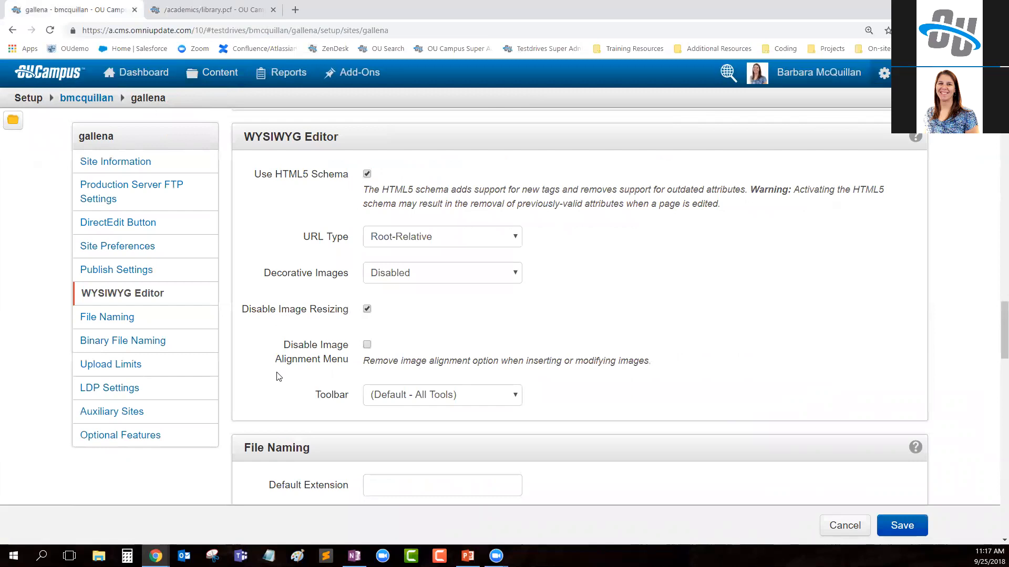
{"action": "left_click_drag", "start_coordinate": [278, 347], "coordinate": [353, 369]}
Edit library.pcf's Main Content region and review the alignment choices in the appearance settings of the image beside the first paragraph.
{"action": "key", "text": "ctrl+Tab"}
{"action": "scroll", "coordinate": [351, 328], "scroll_direction": "up", "scroll_amount": 5}
{"action": "left_click", "coordinate": [351, 326]}
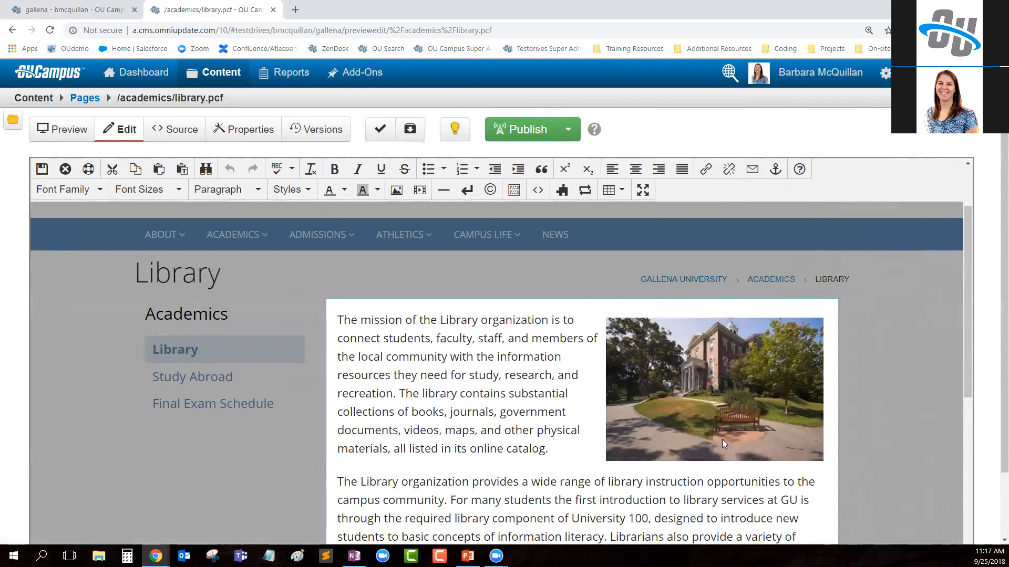
{"action": "left_click", "coordinate": [703, 380]}
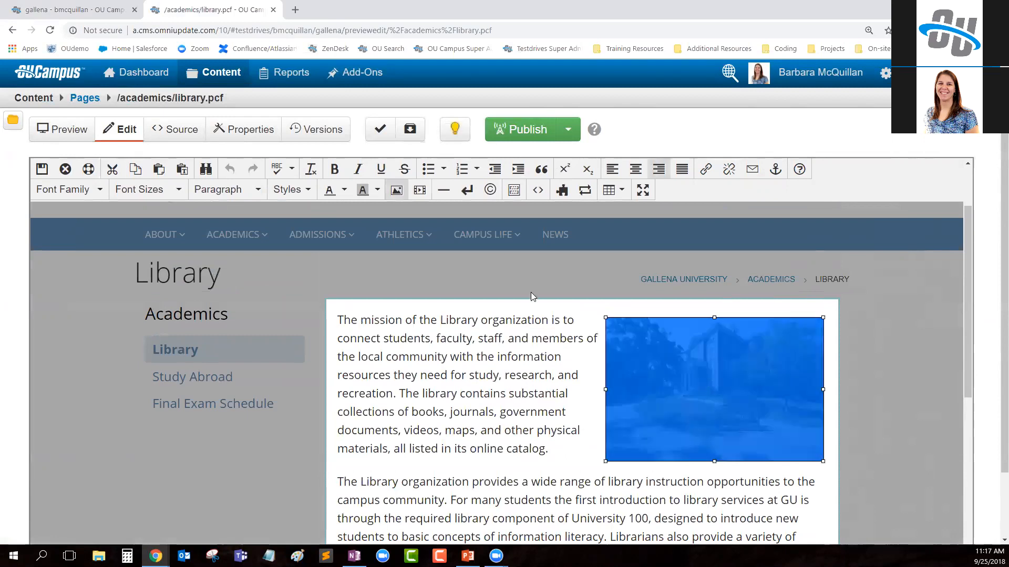
{"action": "left_click", "coordinate": [395, 191]}
{"action": "left_click", "coordinate": [439, 253]}
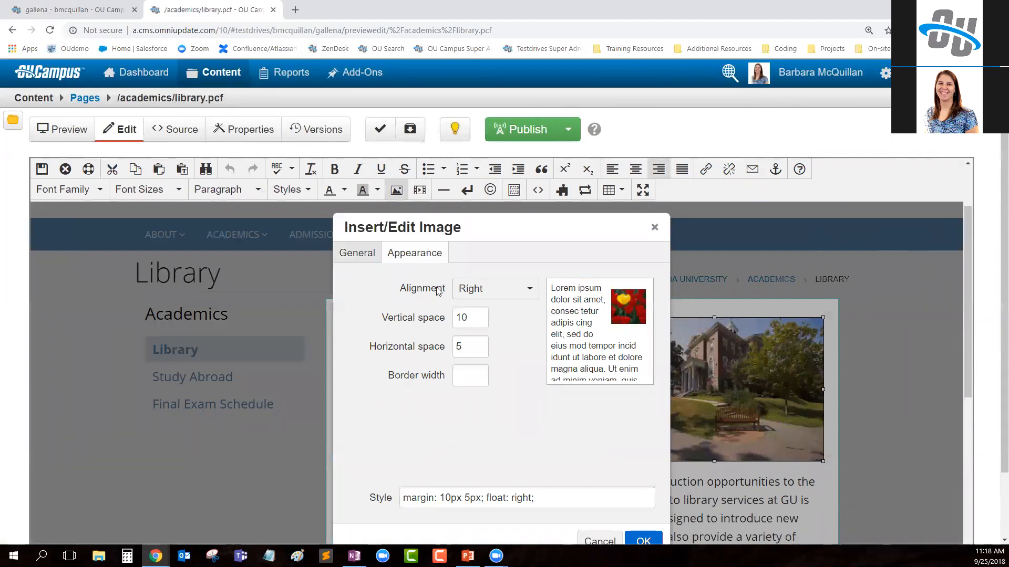
{"action": "scroll", "coordinate": [525, 289], "scroll_direction": "down", "scroll_amount": 1}
{"action": "scroll", "coordinate": [538, 348], "scroll_direction": "up", "scroll_amount": 1}
{"action": "left_click", "coordinate": [492, 297]}
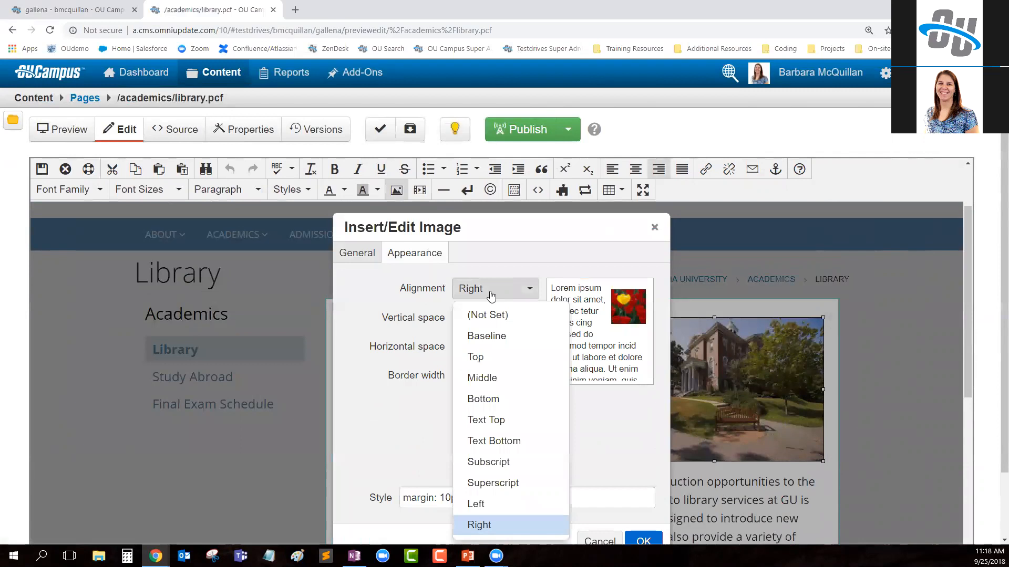
Turn on Disable Image Alignment Menu in the gallena site settings and cancel the open image edit on library.pcf.
{"action": "left_click", "coordinate": [97, 10]}
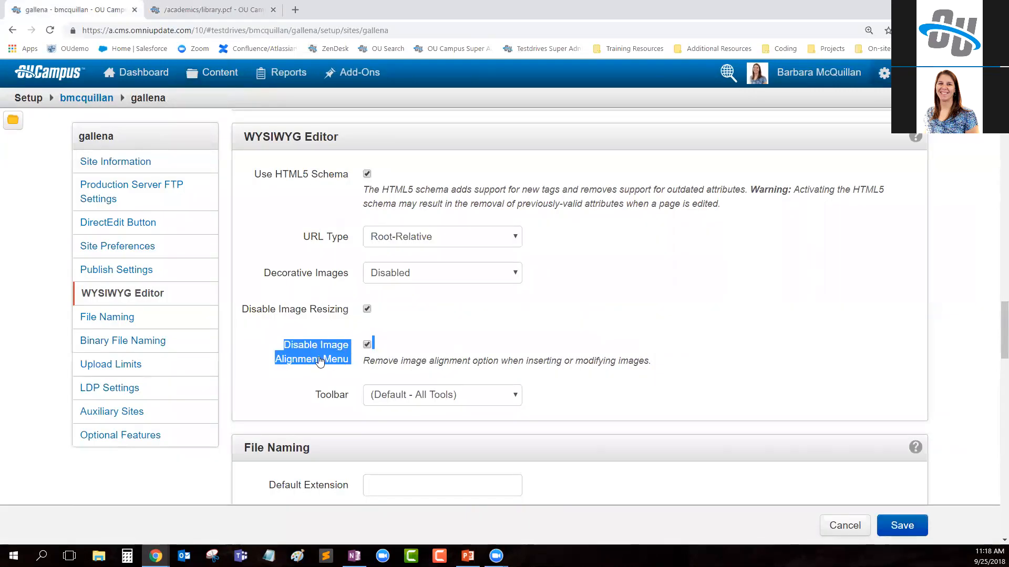
{"action": "left_click", "coordinate": [314, 375]}
{"action": "left_click", "coordinate": [367, 345]}
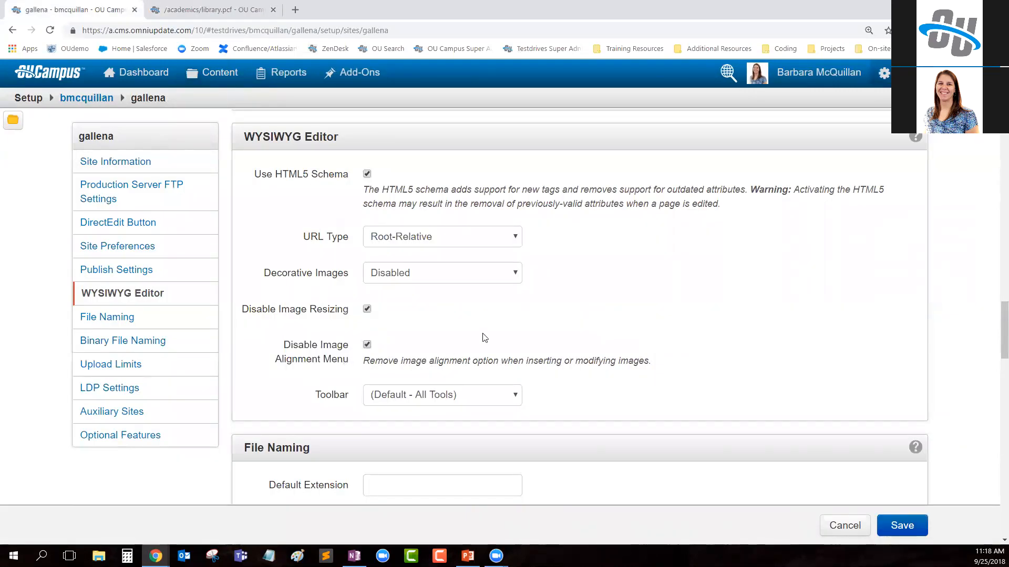
{"action": "left_click", "coordinate": [226, 9]}
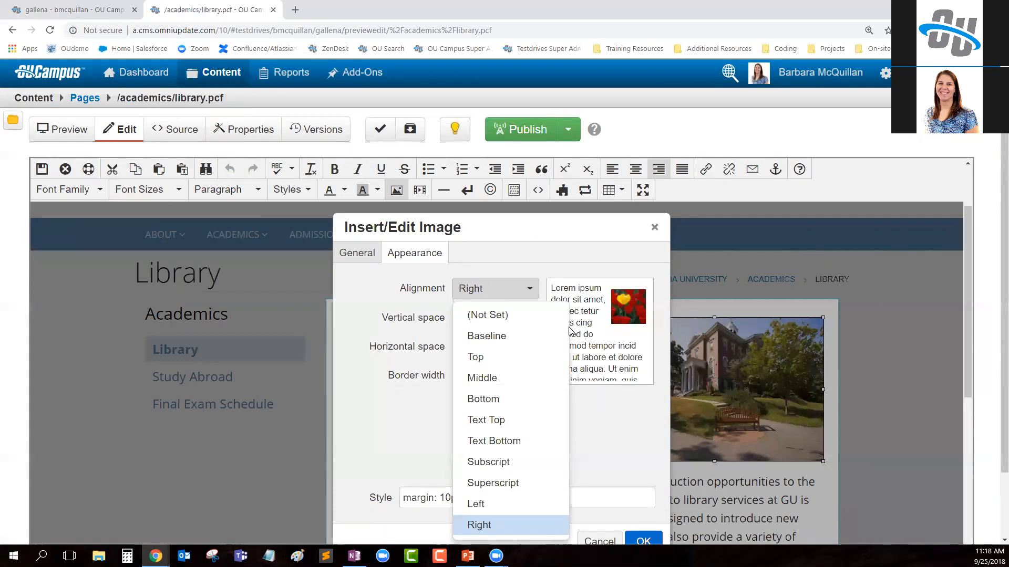
{"action": "left_click", "coordinate": [599, 541]}
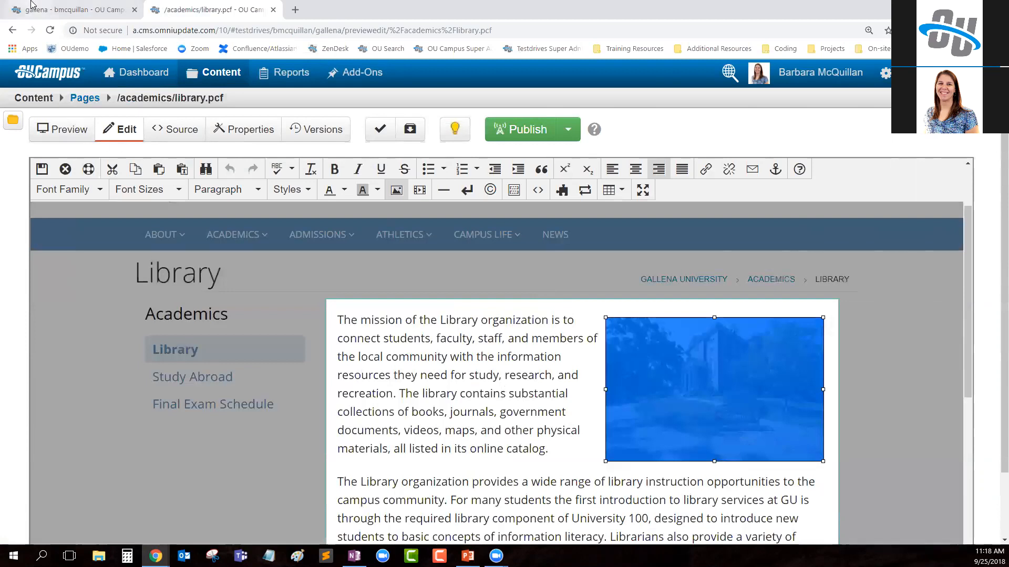
Turn off Disable Image Alignment Menu and Disable Image Resizing, and save the gallena site settings.
{"action": "left_click", "coordinate": [64, 9]}
{"action": "left_click", "coordinate": [367, 345]}
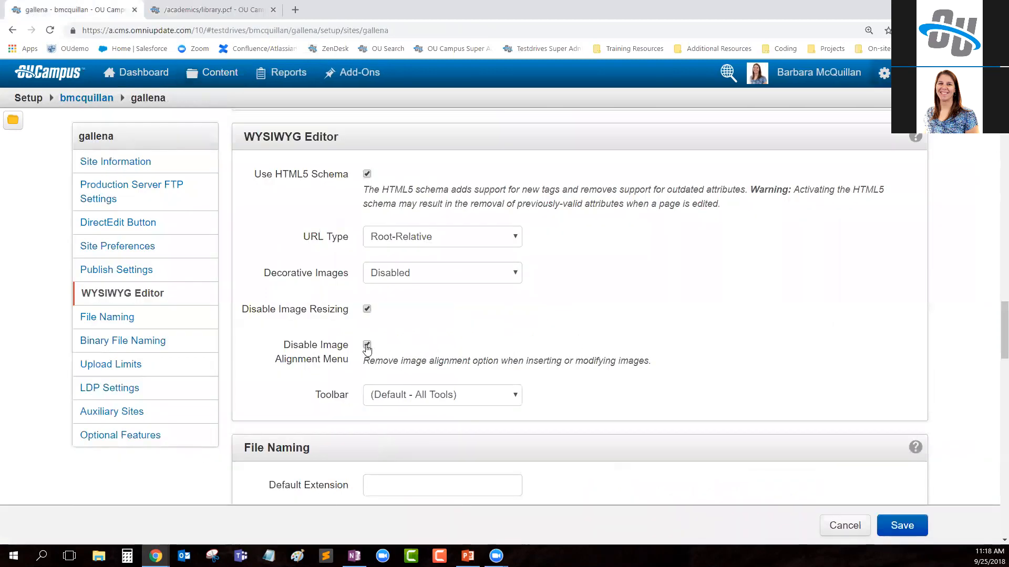
{"action": "left_click", "coordinate": [367, 309]}
{"action": "left_click", "coordinate": [906, 531]}
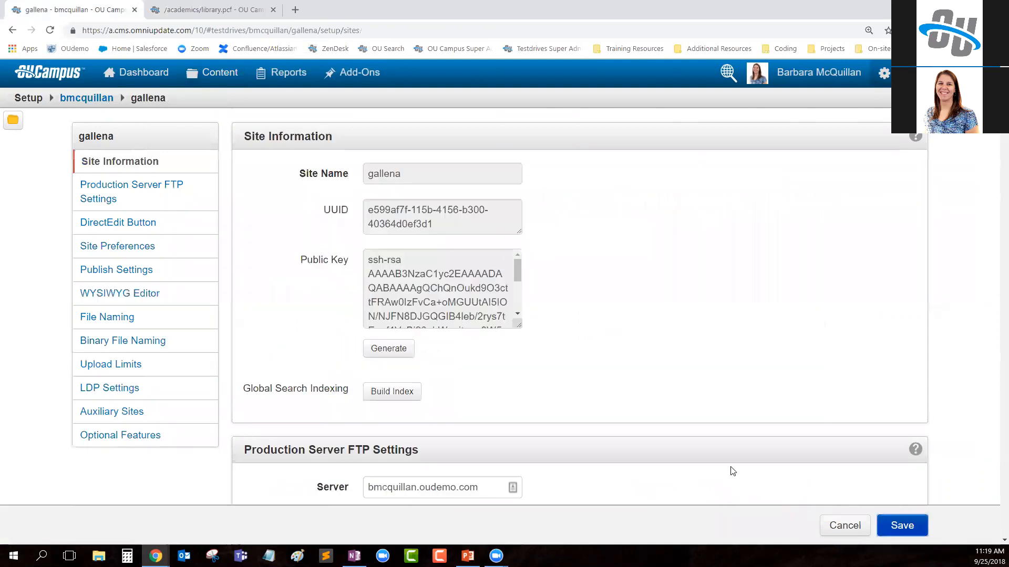
Reopen the gallena site's settings and review the File Naming and Binary File Naming options.
{"action": "left_click", "coordinate": [582, 199]}
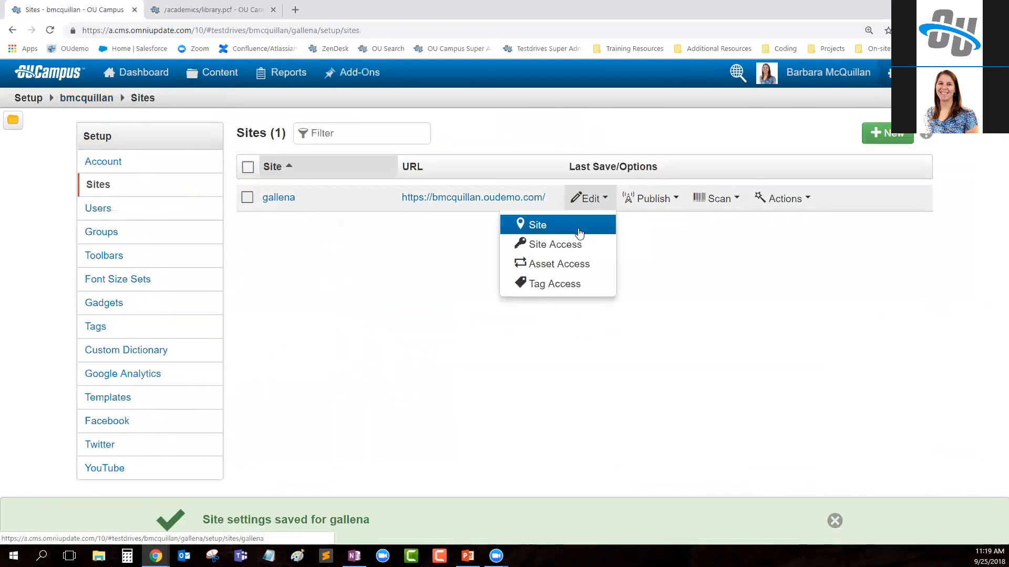
{"action": "left_click", "coordinate": [580, 233]}
{"action": "scroll", "coordinate": [581, 371], "scroll_direction": "down", "scroll_amount": 10}
{"action": "scroll", "coordinate": [574, 388], "scroll_direction": "down", "scroll_amount": 8}
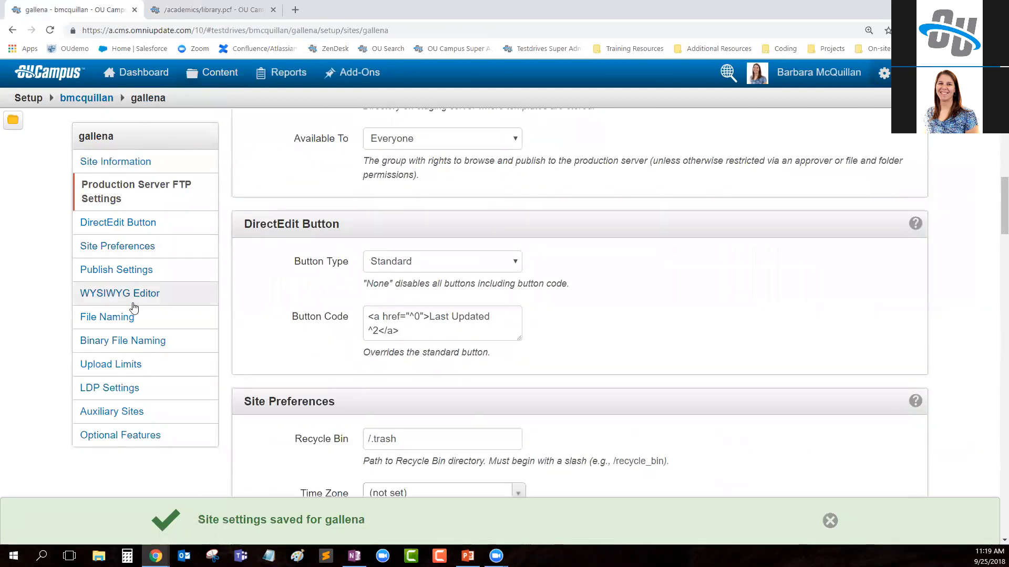
{"action": "left_click", "coordinate": [128, 318]}
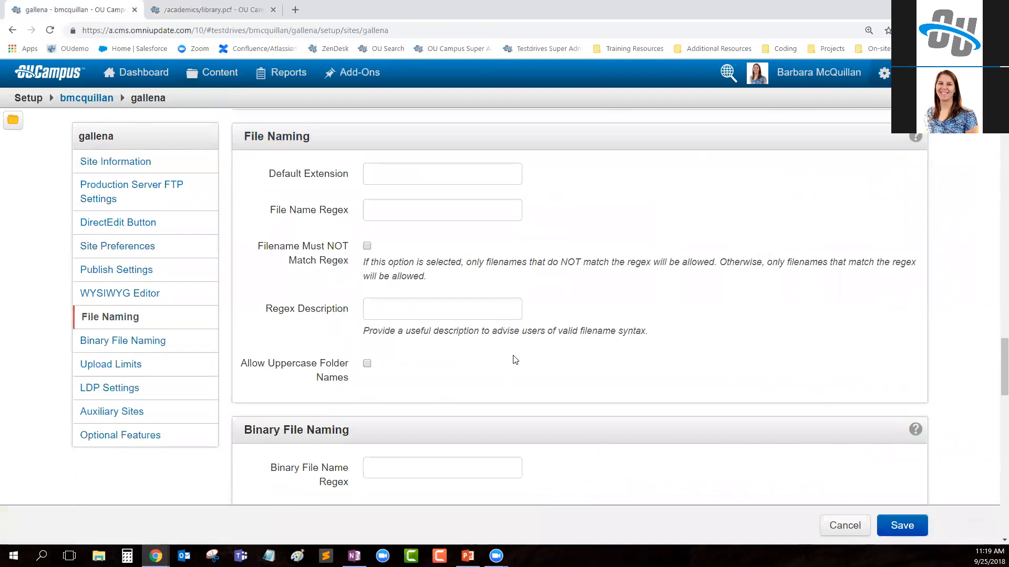
{"action": "scroll", "coordinate": [485, 404], "scroll_direction": "down", "scroll_amount": 3}
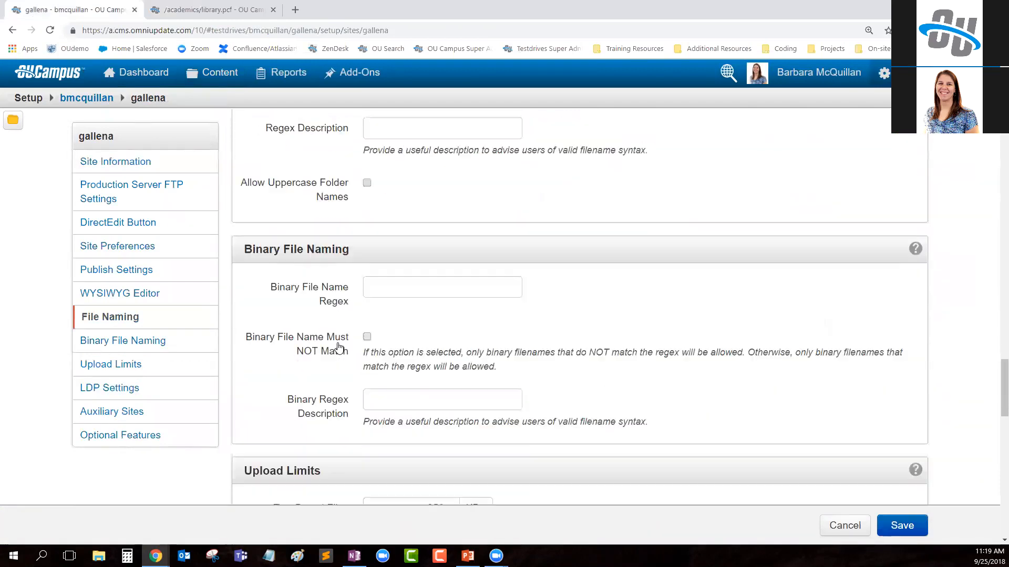
{"action": "scroll", "coordinate": [661, 311], "scroll_direction": "up", "scroll_amount": 3}
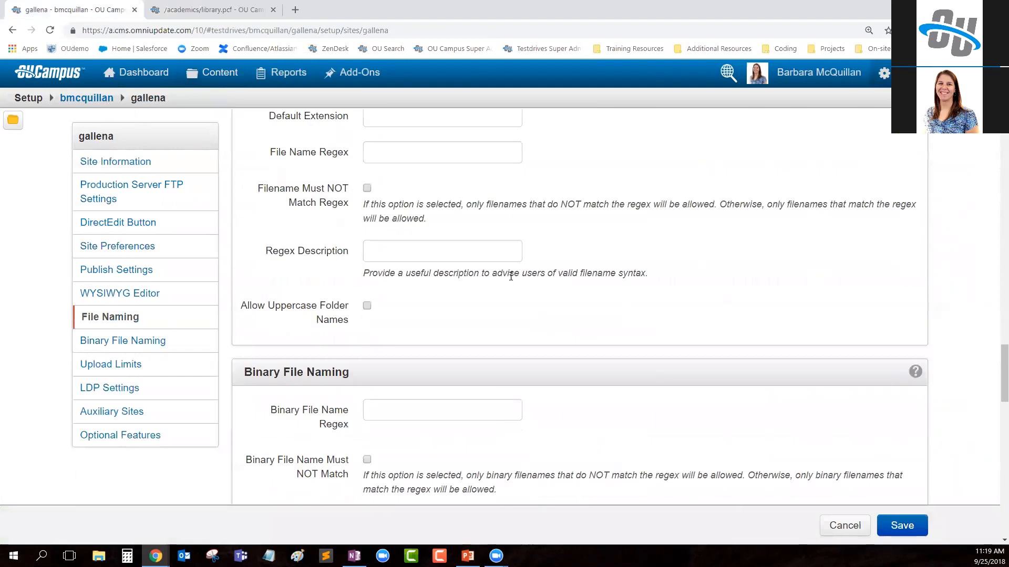
Return to library.pcf and check the page in.
{"action": "left_click", "coordinate": [210, 10]}
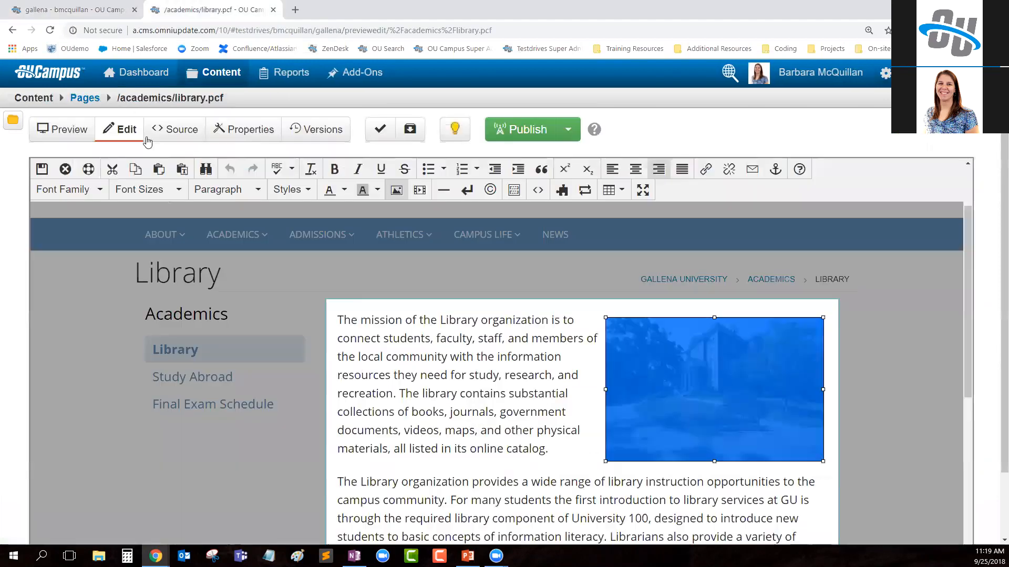
{"action": "left_click", "coordinate": [452, 131]}
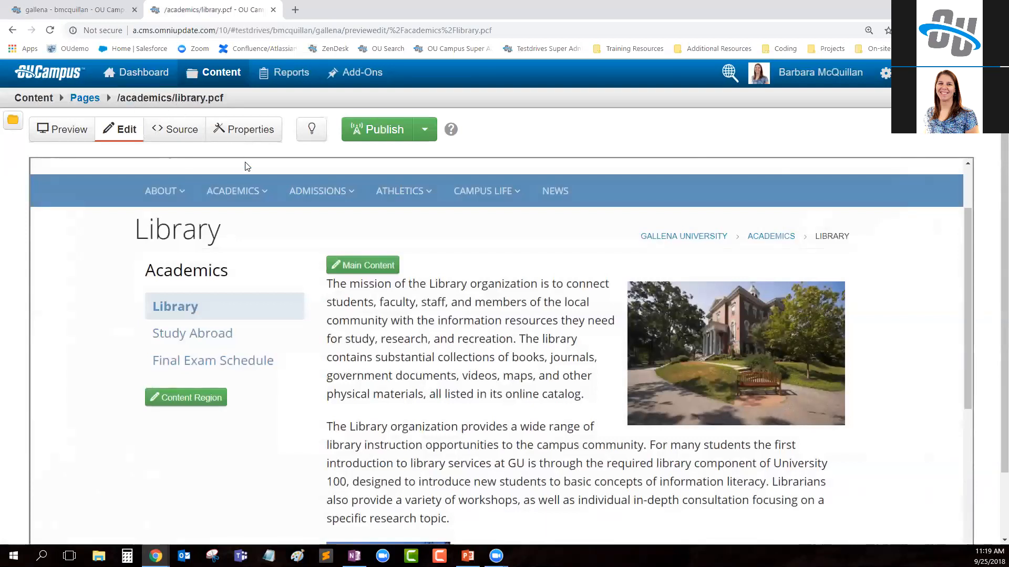
Open the published Gallena University site in a new tab, go to its Library page and highlight the /academics folder in the address.
{"action": "left_click", "coordinate": [299, 11]}
{"action": "type", "text": "bmc"}
{"action": "key", "text": "Return"}
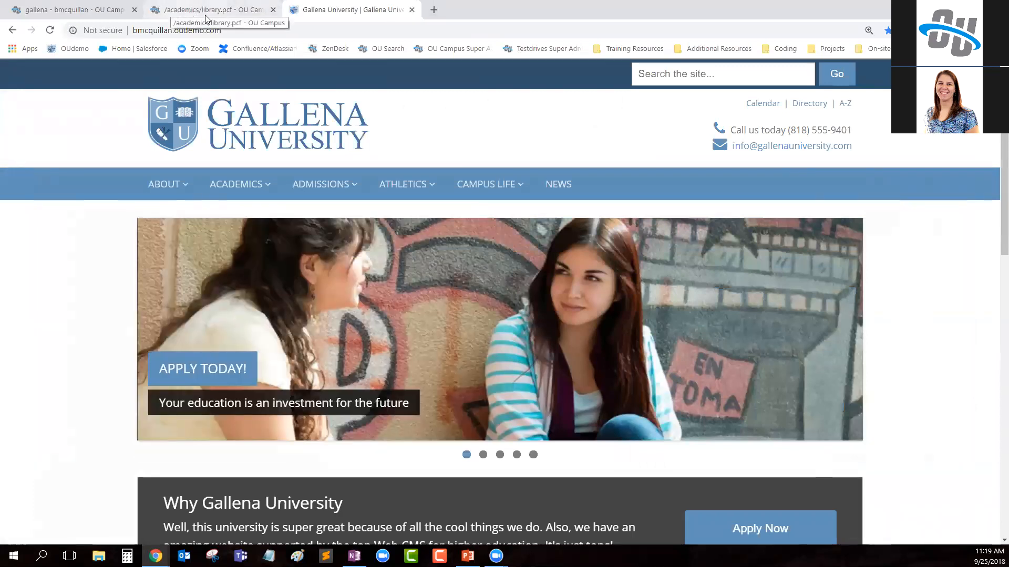
{"action": "mouse_move", "coordinate": [248, 186]}
{"action": "left_click", "coordinate": [415, 299]}
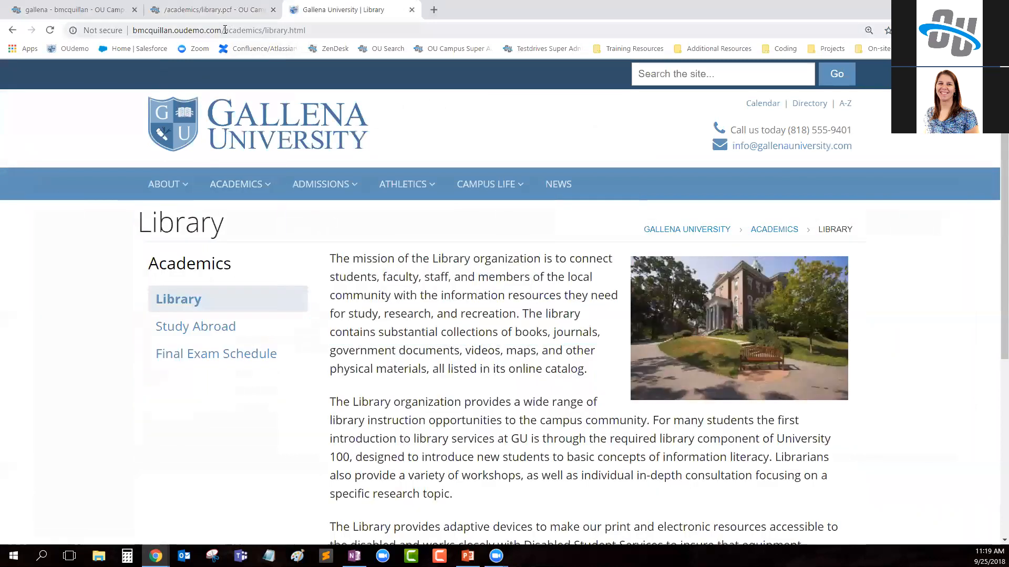
{"action": "left_click_drag", "start_coordinate": [222, 30], "coordinate": [264, 30]}
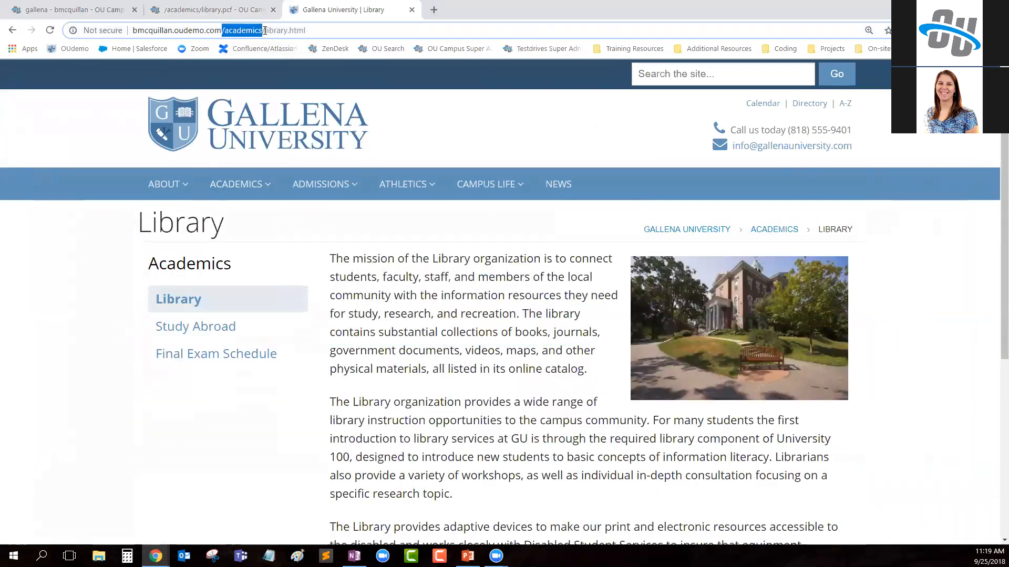
Highlight the library.html file name in the published Library page's address.
{"action": "left_click", "coordinate": [313, 34]}
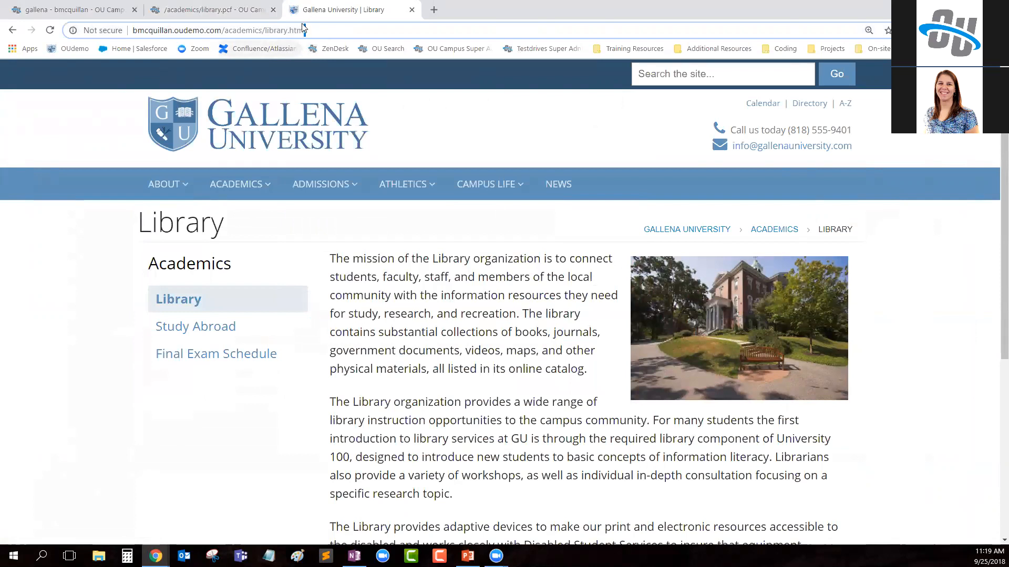
{"action": "left_click_drag", "start_coordinate": [307, 30], "coordinate": [265, 30]}
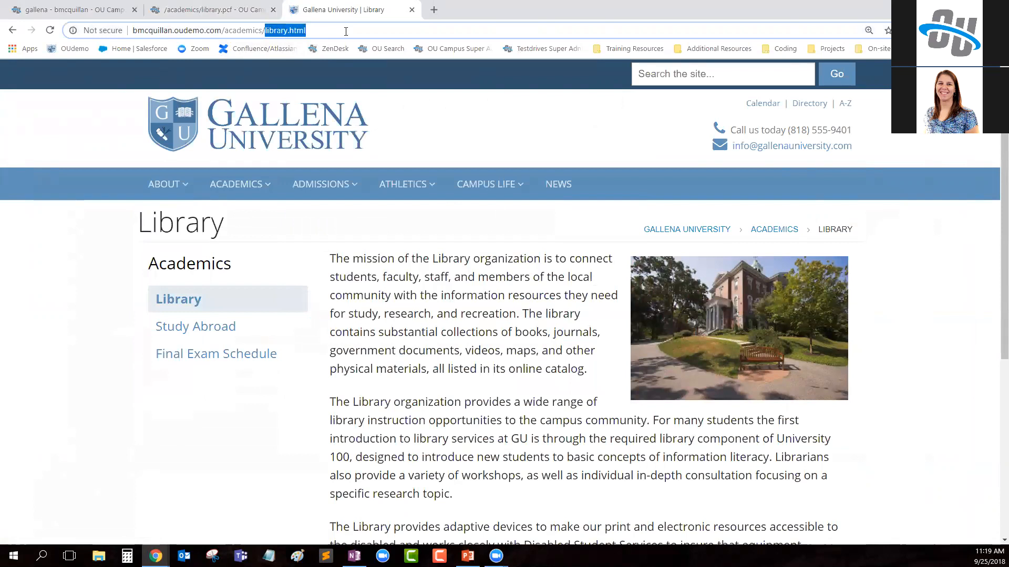
{"action": "mouse_move", "coordinate": [337, 198]}
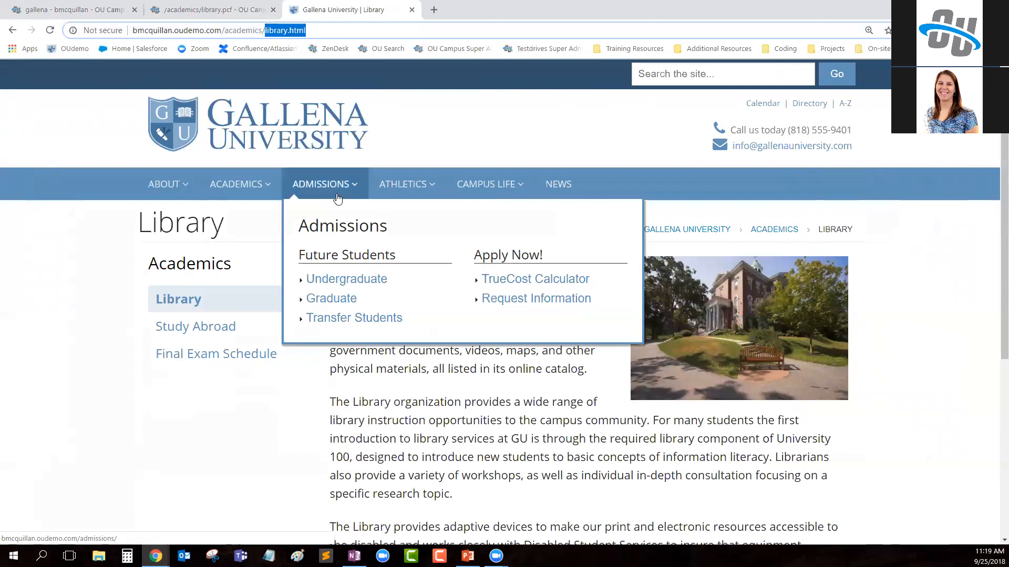
{"action": "left_click", "coordinate": [396, 115]}
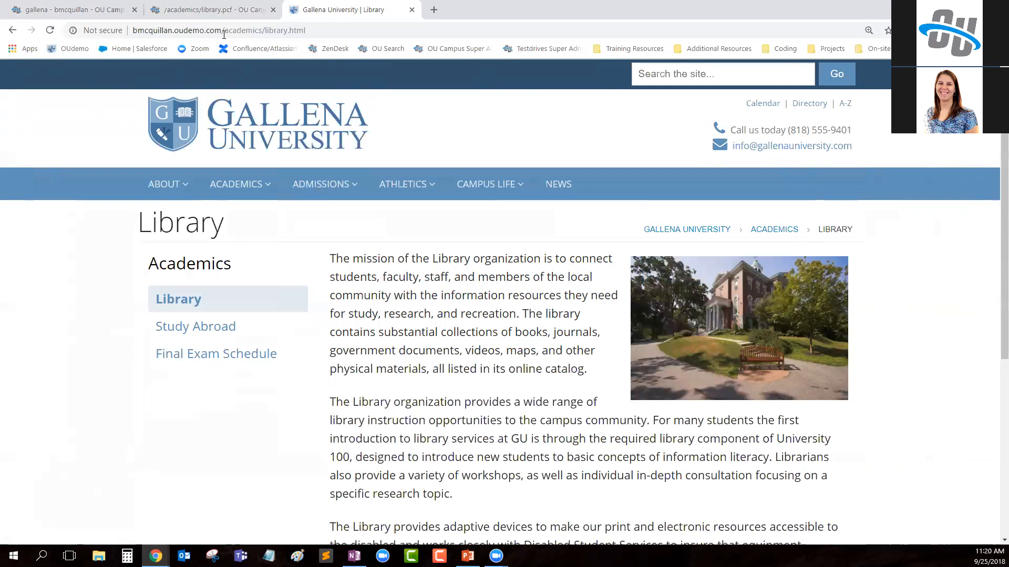
Return to the gallena site settings and review the File Naming and Binary File Naming headings and the File Name Regex option.
{"action": "left_click", "coordinate": [234, 7]}
{"action": "left_click", "coordinate": [43, 8]}
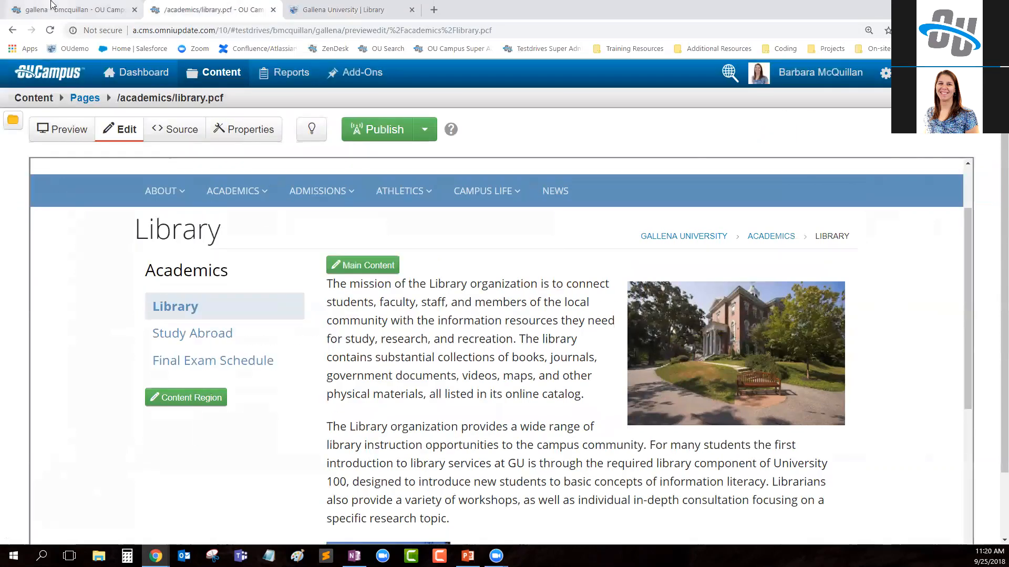
{"action": "scroll", "coordinate": [249, 141], "scroll_direction": "up", "scroll_amount": 1}
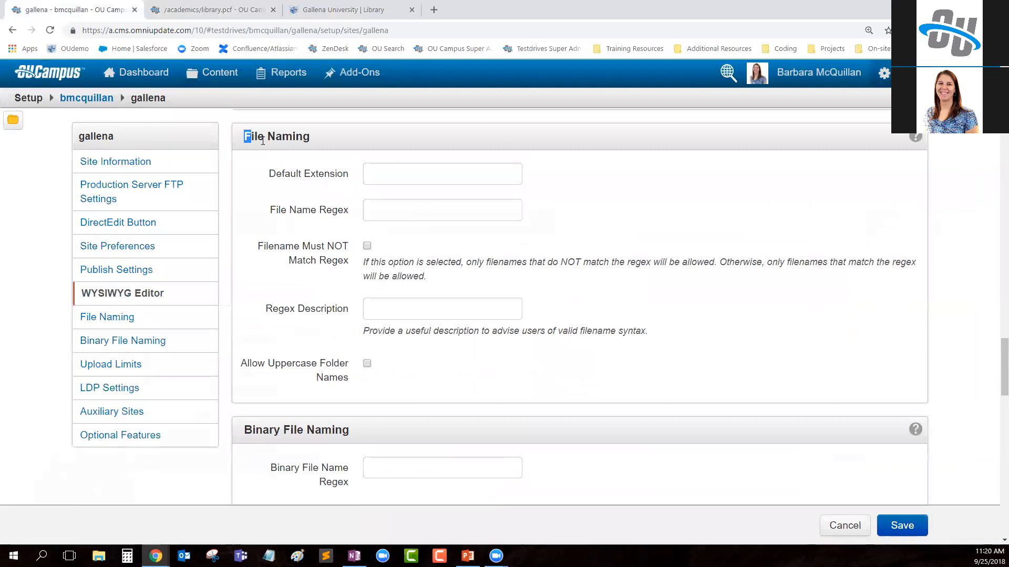
{"action": "left_click_drag", "start_coordinate": [263, 140], "coordinate": [311, 138]}
{"action": "left_click_drag", "start_coordinate": [243, 431], "coordinate": [388, 426]}
{"action": "left_click", "coordinate": [238, 139]}
{"action": "left_click_drag", "start_coordinate": [238, 139], "coordinate": [331, 136]}
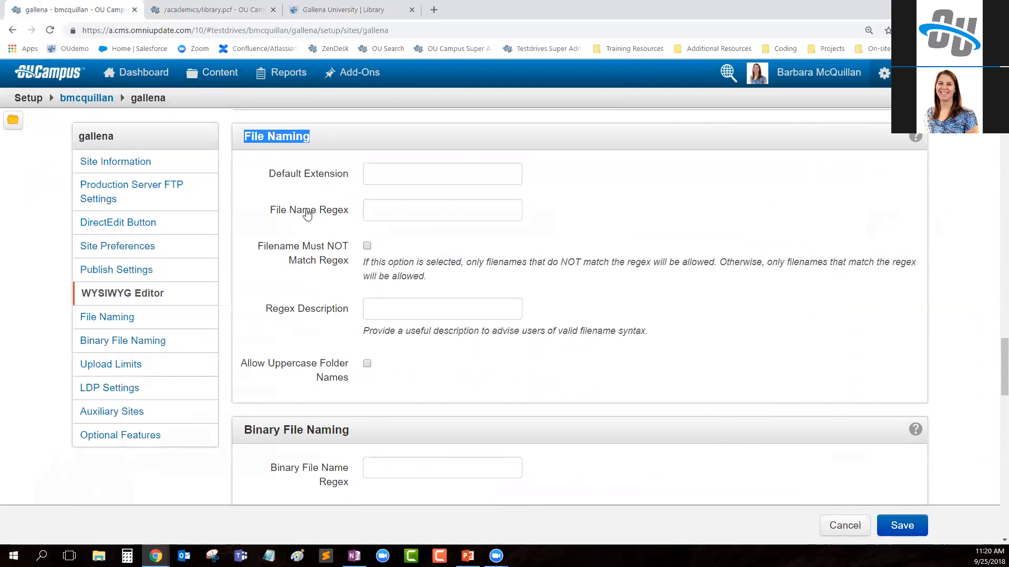
{"action": "left_click_drag", "start_coordinate": [269, 210], "coordinate": [382, 223]}
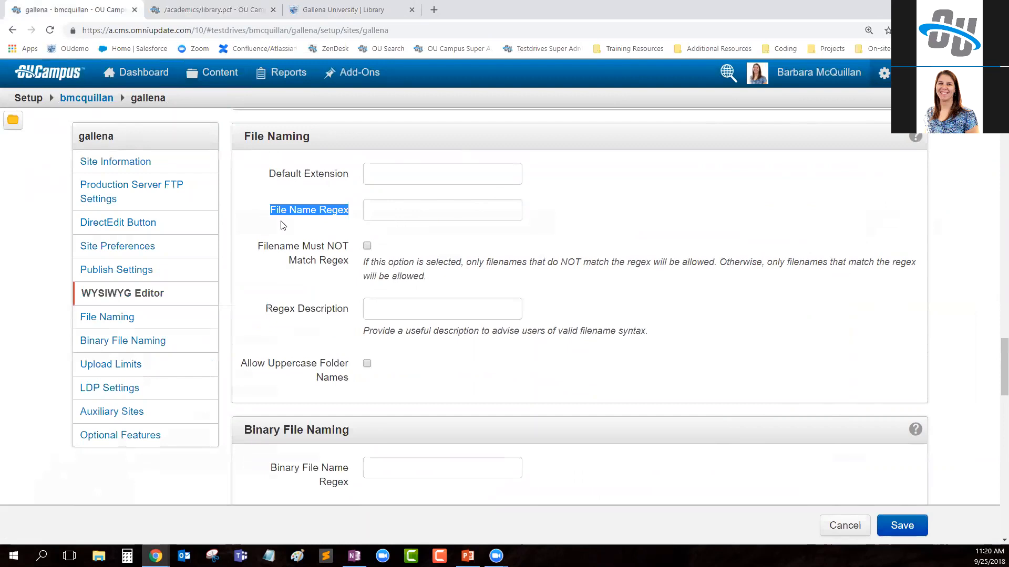
Set the File Naming Regex Description to "Allowed characters: lowercase letters, numbers, and underscores.".
{"action": "left_click_drag", "start_coordinate": [256, 310], "coordinate": [383, 306]}
{"action": "left_click", "coordinate": [383, 307]}
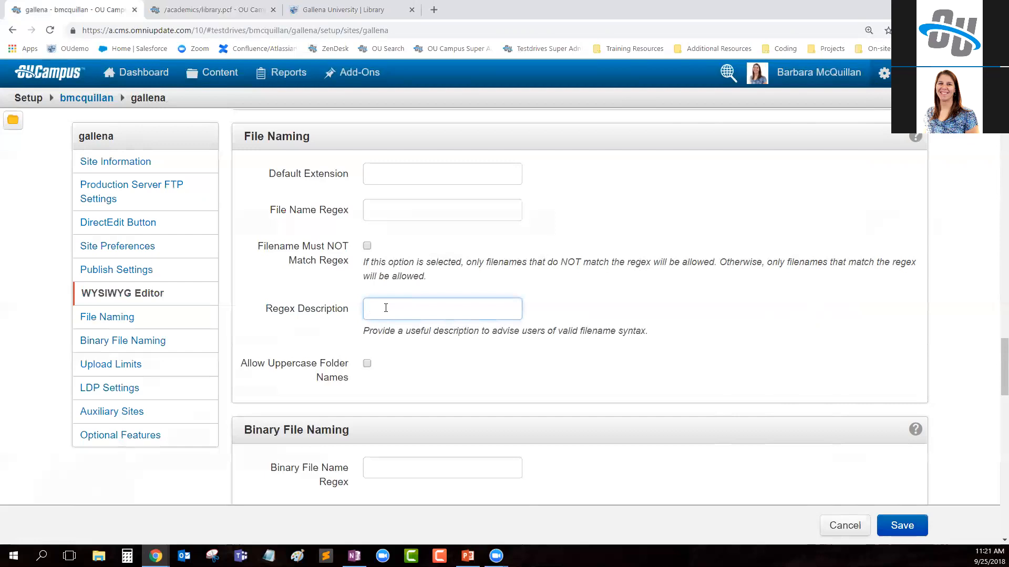
{"action": "type", "text": "Allowed characters: lowercase "}
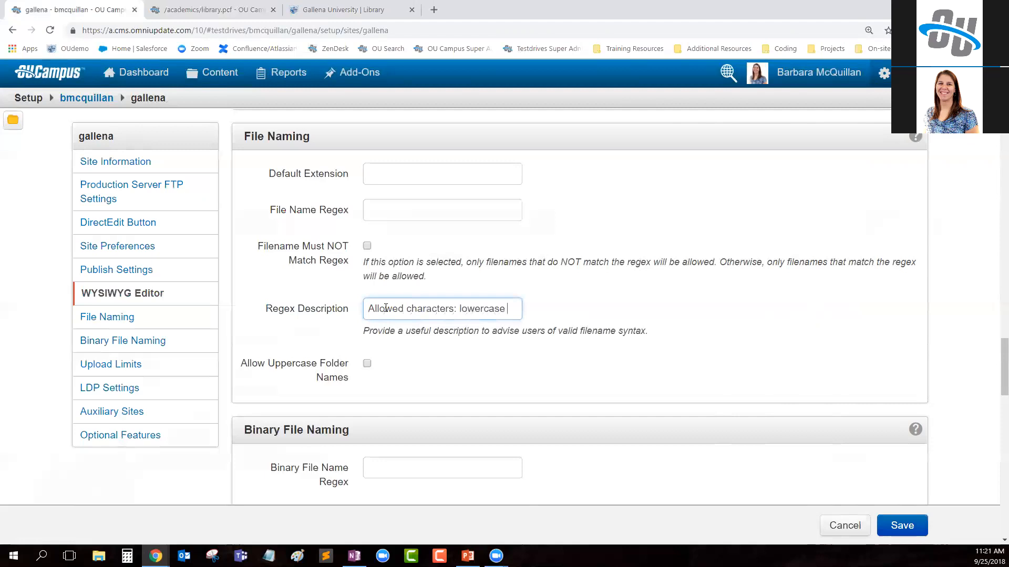
{"action": "type", "text": "letters, num"}
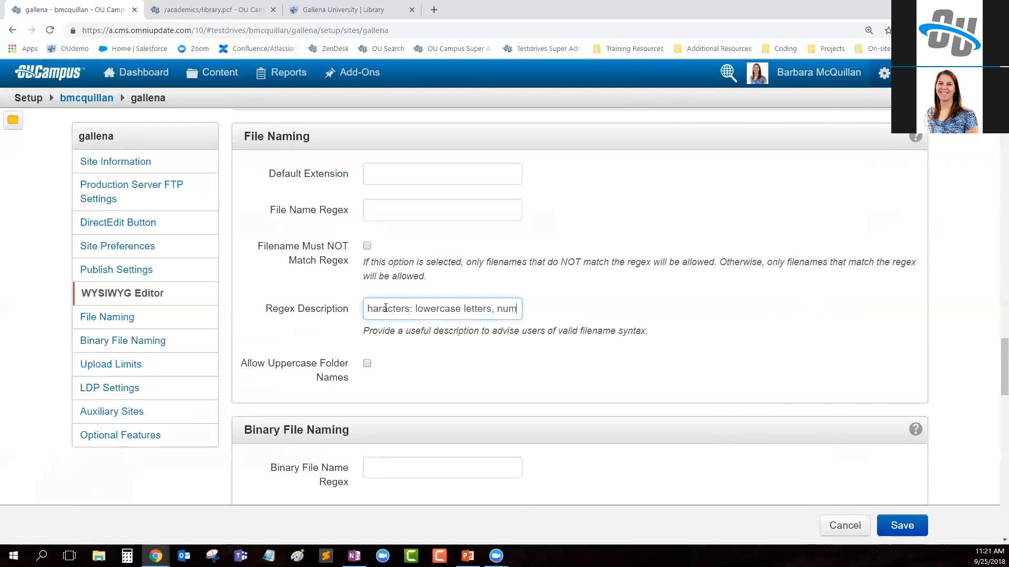
{"action": "type", "text": "bers, and underscores."}
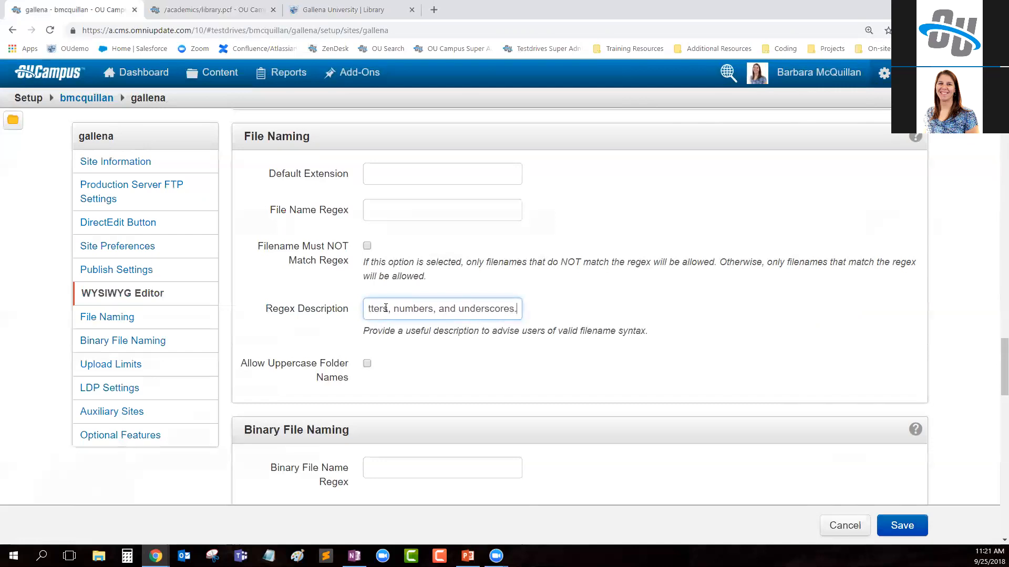
Set the File Name Regex to [a-z0-9_].
{"action": "left_click", "coordinate": [411, 210]}
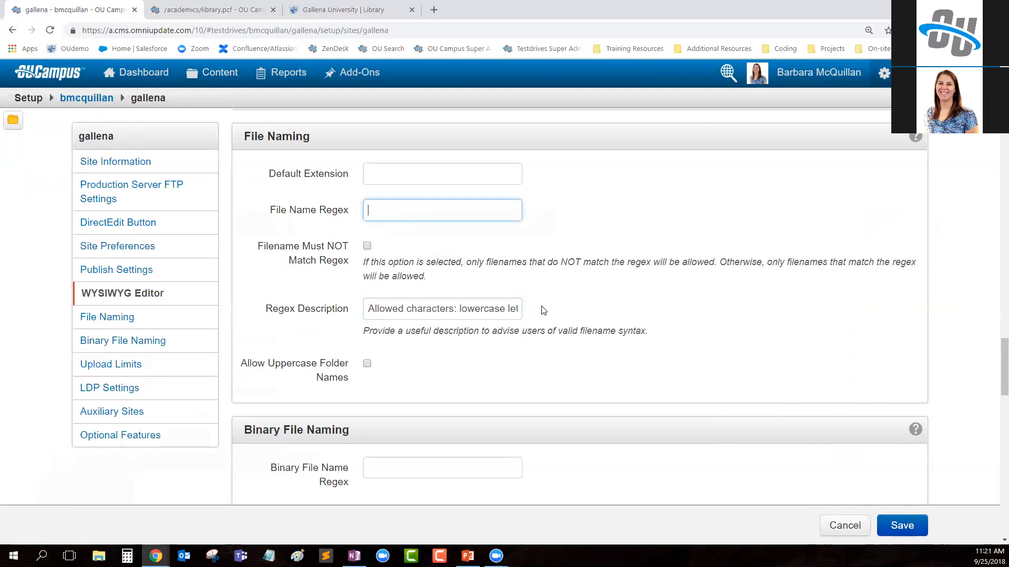
{"action": "type", "text": "[a-z0-9 _"}
{"action": "left_click", "coordinate": [669, 333]}
Test the regex with the single characters v, 2, 5, 8, _ and ?, then with "dj", clearing the test value each time.
{"action": "left_click_drag", "start_coordinate": [298, 365], "coordinate": [345, 367]}
{"action": "left_click", "coordinate": [426, 363]}
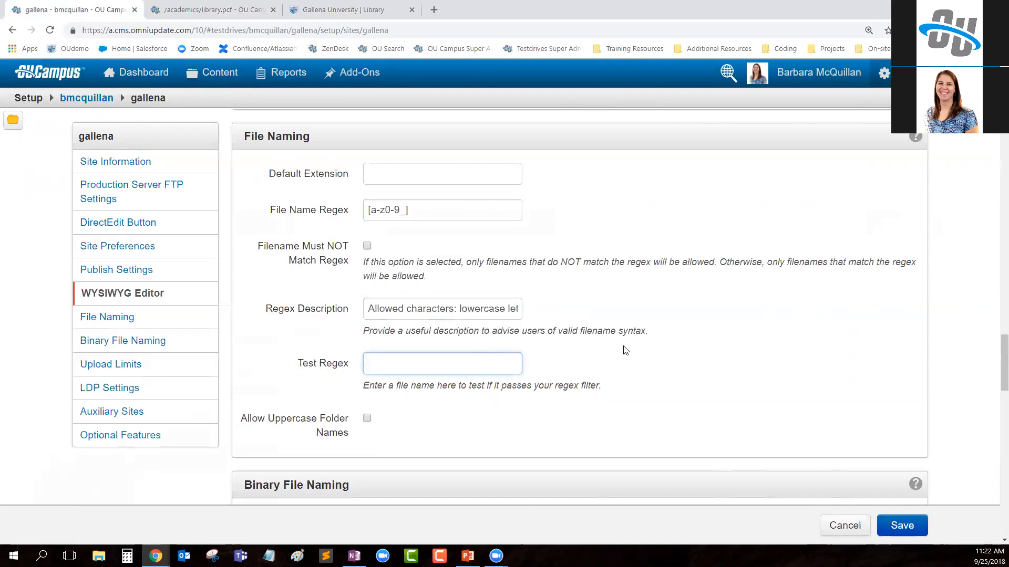
{"action": "type", "text": "v"}
{"action": "key", "text": "BackSpace"}
{"action": "type", "text": "v"}
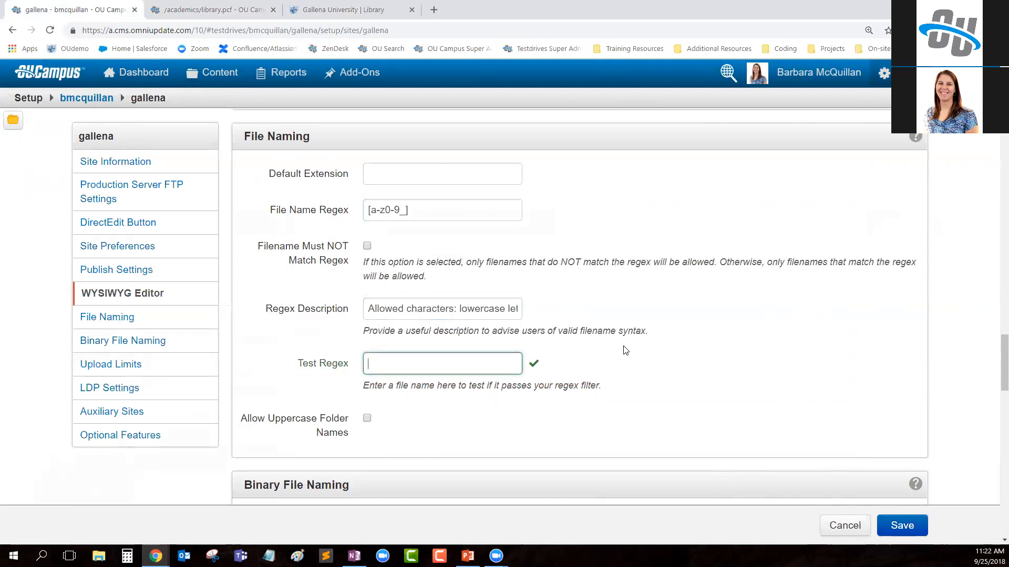
{"action": "key", "text": "BackSpace"}
{"action": "type", "text": "2"}
{"action": "key", "text": "BackSpace"}
{"action": "type", "text": "5"}
{"action": "key", "text": "BackSpace"}
{"action": "type", "text": "8"}
{"action": "key", "text": "BackSpace"}
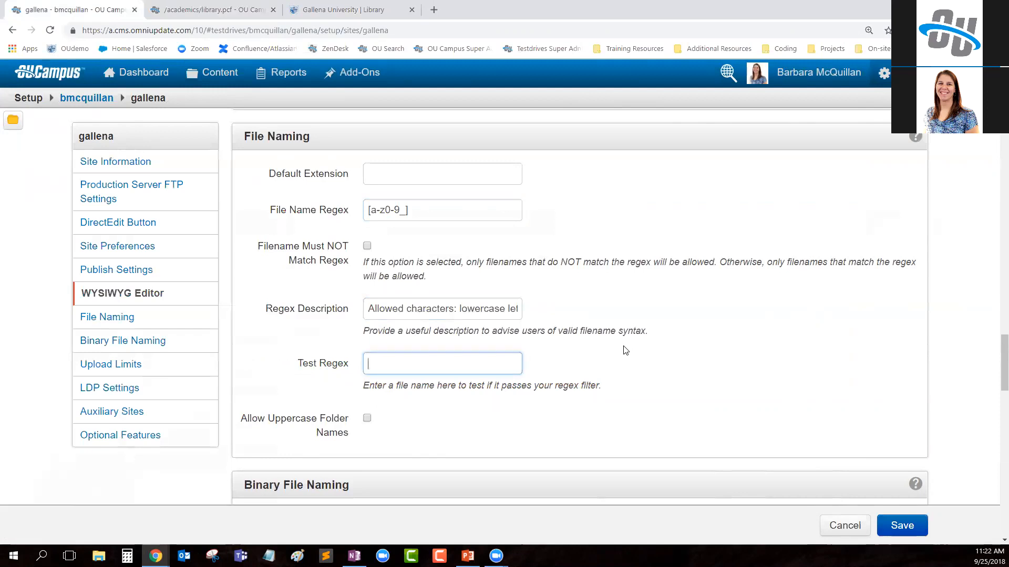
{"action": "type", "text": "_"}
{"action": "key", "text": "BackSpace"}
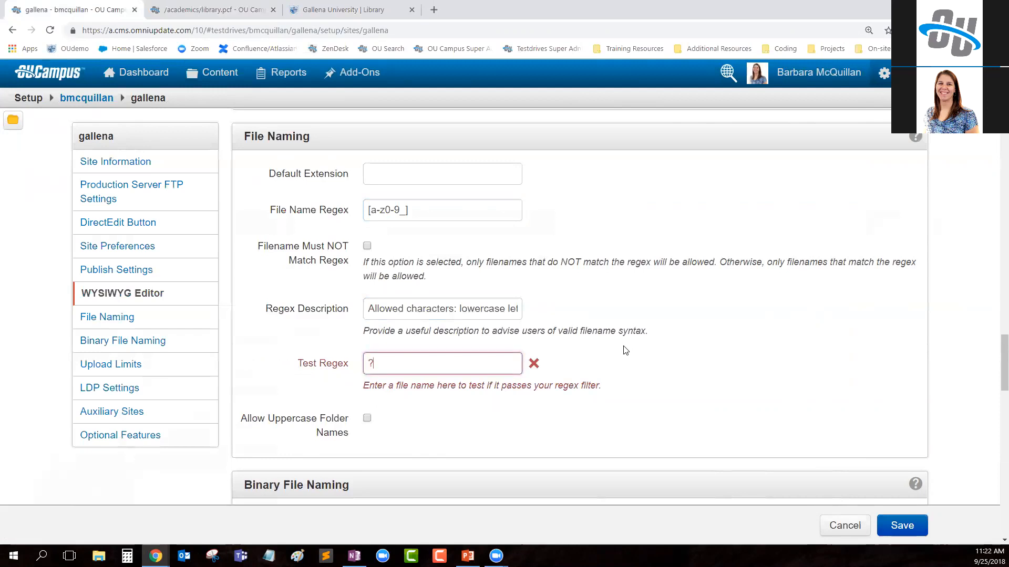
{"action": "key", "text": "BackSpace"}
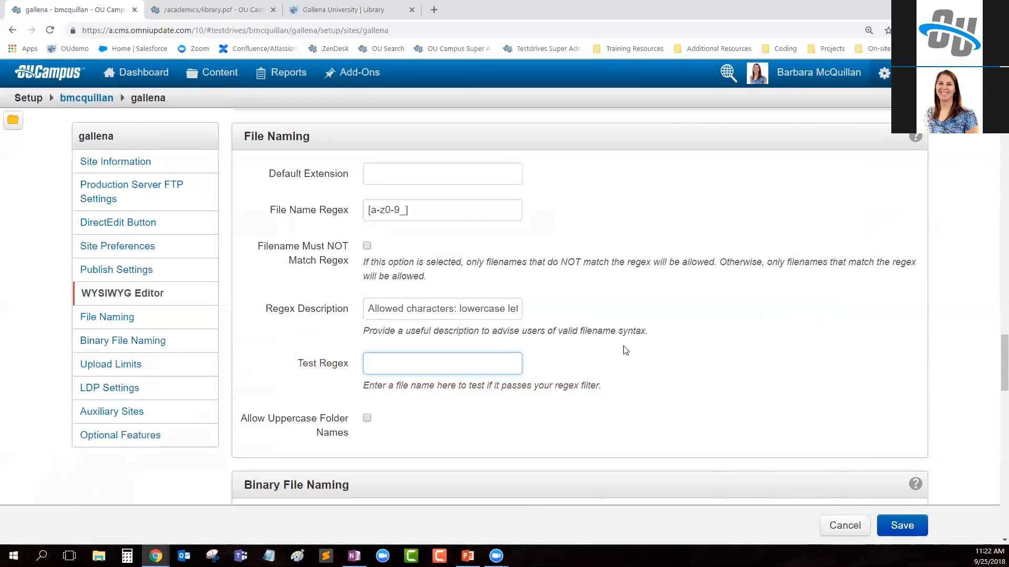
{"action": "type", "text": "dj"}
{"action": "key", "text": "BackSpace"}
{"action": "key", "text": "BackSpace"}
Extend the File Name Regex to [a-z0-9_]* and test it with a long string of lowercase letters, numbers and underscores.
{"action": "left_click", "coordinate": [433, 216]}
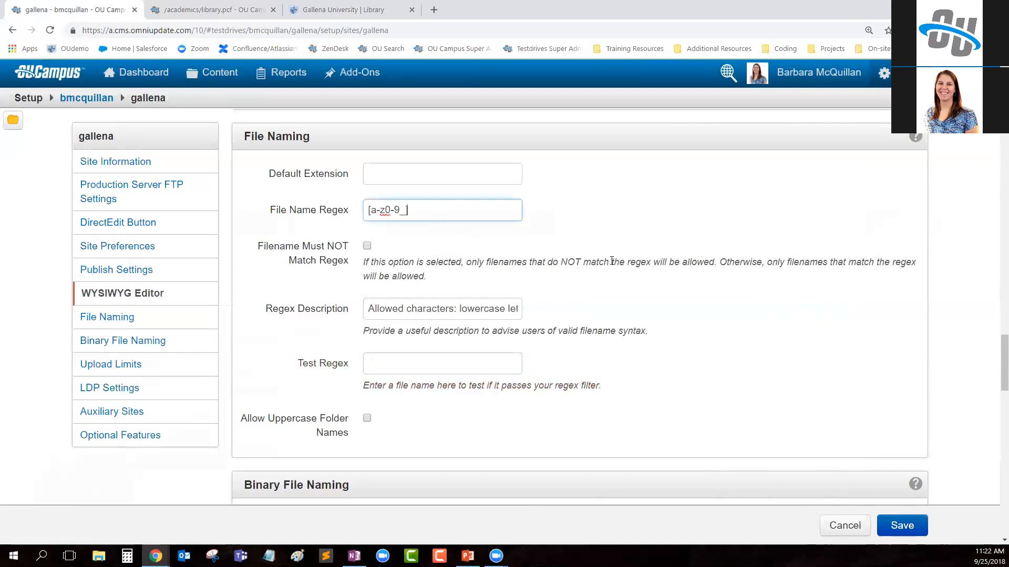
{"action": "type", "text": "*"}
{"action": "left_click", "coordinate": [494, 367]}
{"action": "type", "text": "sdfojfosdfsdknf"}
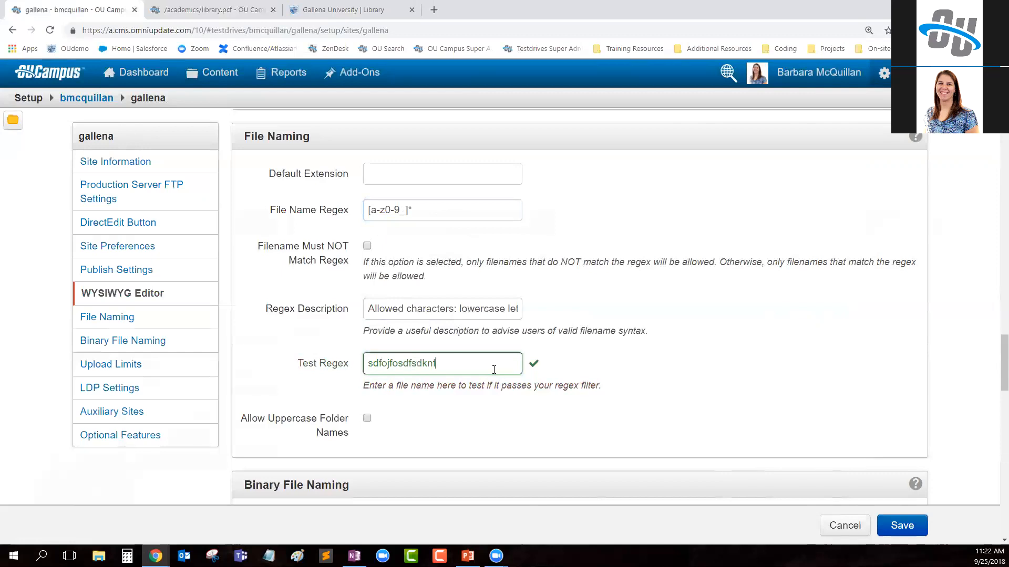
{"action": "type", "text": "928734927420384"}
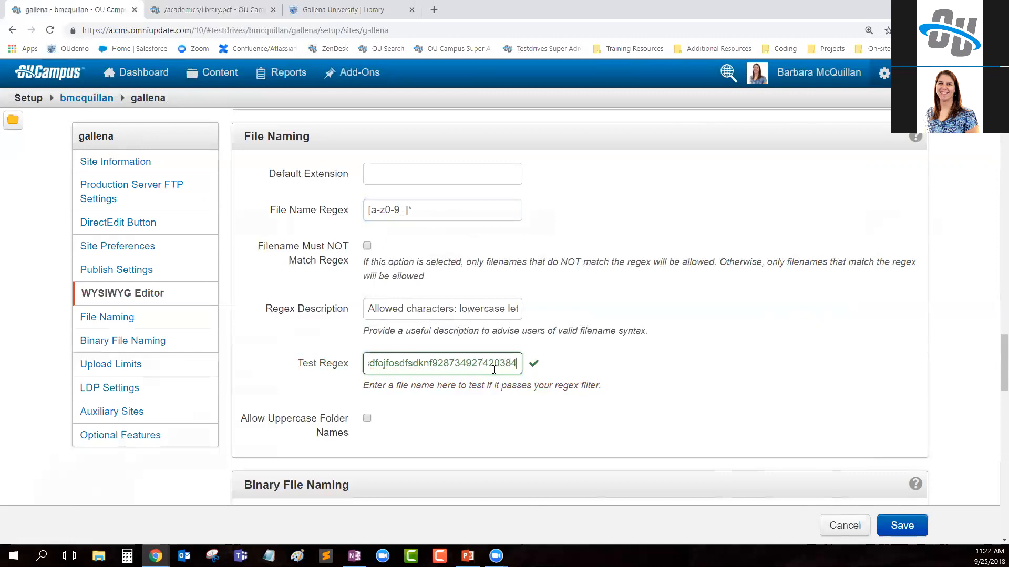
{"action": "type", "text": "______"}
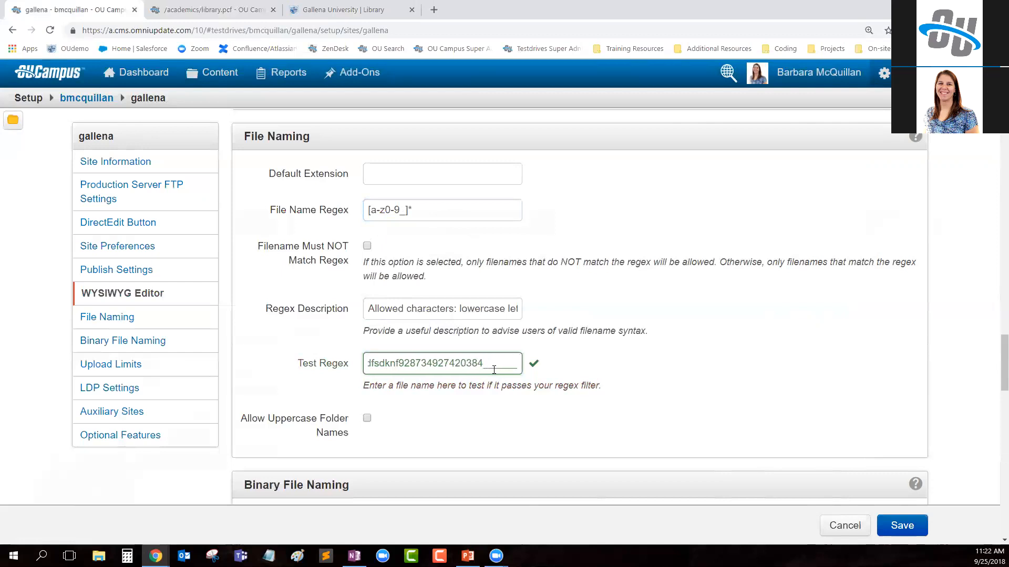
Test disallowed special characters such as a semicolon at the end of the test string, and clear the Test Regex value.
{"action": "type", "text": "!"}
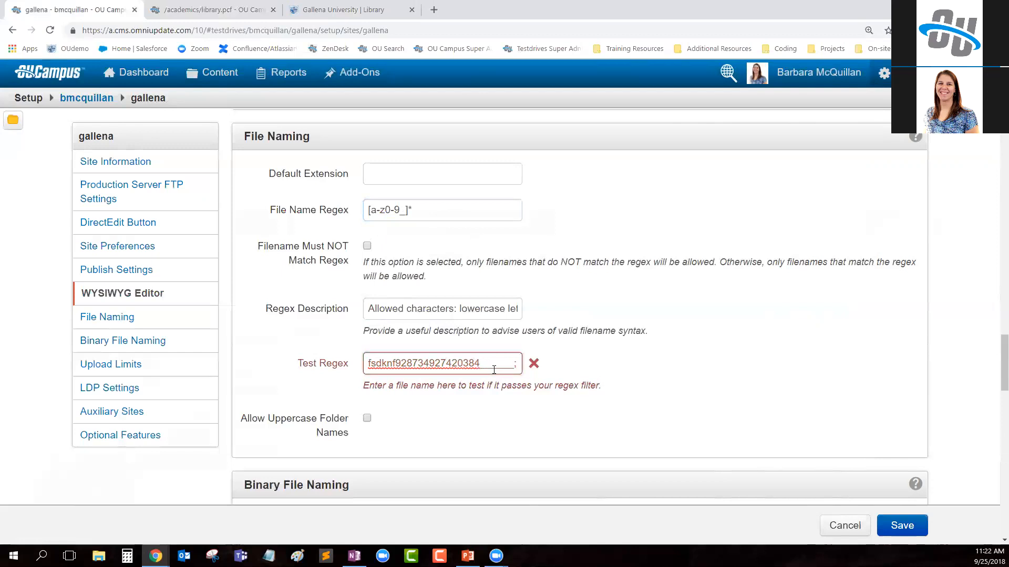
{"action": "key", "text": "BackSpace"}
{"action": "type", "text": "%"}
{"action": "key", "text": "BackSpace"}
{"action": "key", "text": "BackSpace"}
{"action": "key", "text": "BackSpace"}
{"action": "key", "text": "BackSpace"}
{"action": "key", "text": "BackSpace"}
{"action": "key", "text": "BackSpace"}
{"action": "key", "text": "BackSpace"}
{"action": "key", "text": "BackSpace"}
{"action": "key", "text": "BackSpace"}
{"action": "key", "text": "BackSpace"}
{"action": "key", "text": "BackSpace"}
{"action": "key", "text": "BackSpace"}
{"action": "key", "text": "BackSpace"}
{"action": "key", "text": "BackSpace"}
{"action": "key", "text": "BackSpace"}
{"action": "key", "text": "BackSpace"}
{"action": "key", "text": "BackSpace"}
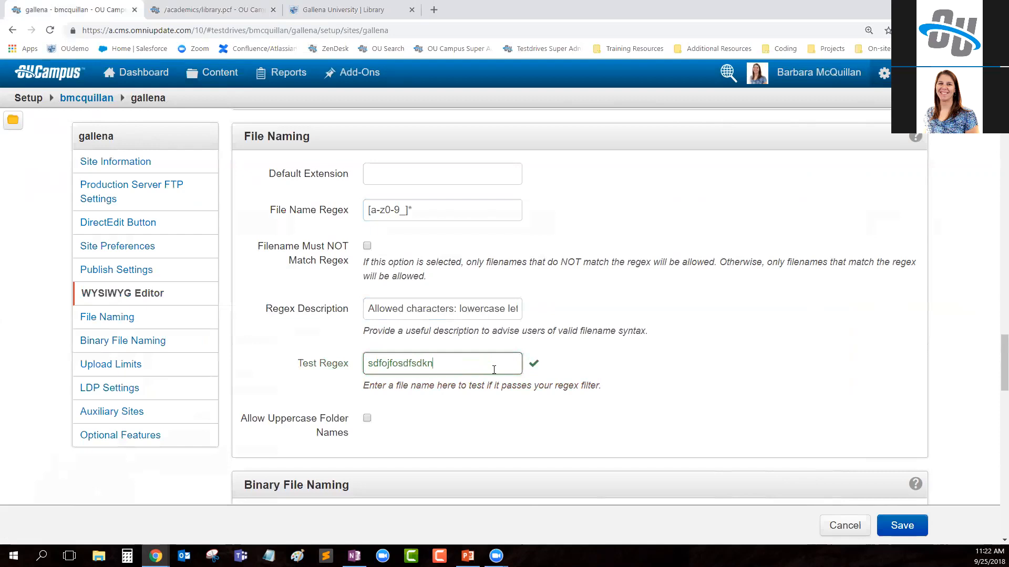
{"action": "key", "text": "BackSpace"}
{"action": "key", "text": "BackSpace"}
{"action": "key", "text": "BackSpace"}
{"action": "key", "text": "BackSpace"}
{"action": "key", "text": "BackSpace"}
{"action": "key", "text": "BackSpace"}
{"action": "key", "text": "BackSpace"}
{"action": "key", "text": "BackSpace"}
{"action": "key", "text": "BackSpace"}
{"action": "key", "text": "BackSpace"}
{"action": "key", "text": "BackSpace"}
{"action": "key", "text": "BackSpace"}
{"action": "key", "text": "BackSpace"}
{"action": "key", "text": "BackSpace"}
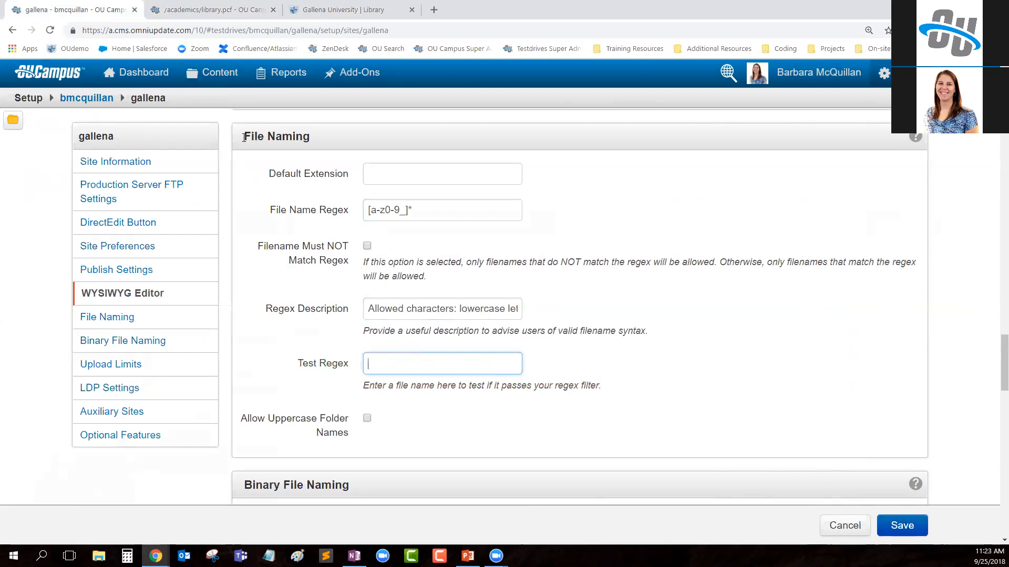
Highlight the File Naming heading and the underscore in the File Name Regex.
{"action": "left_click_drag", "start_coordinate": [243, 137], "coordinate": [297, 136]}
{"action": "left_click_drag", "start_coordinate": [398, 210], "coordinate": [405, 211]}
{"action": "left_click", "coordinate": [451, 213]}
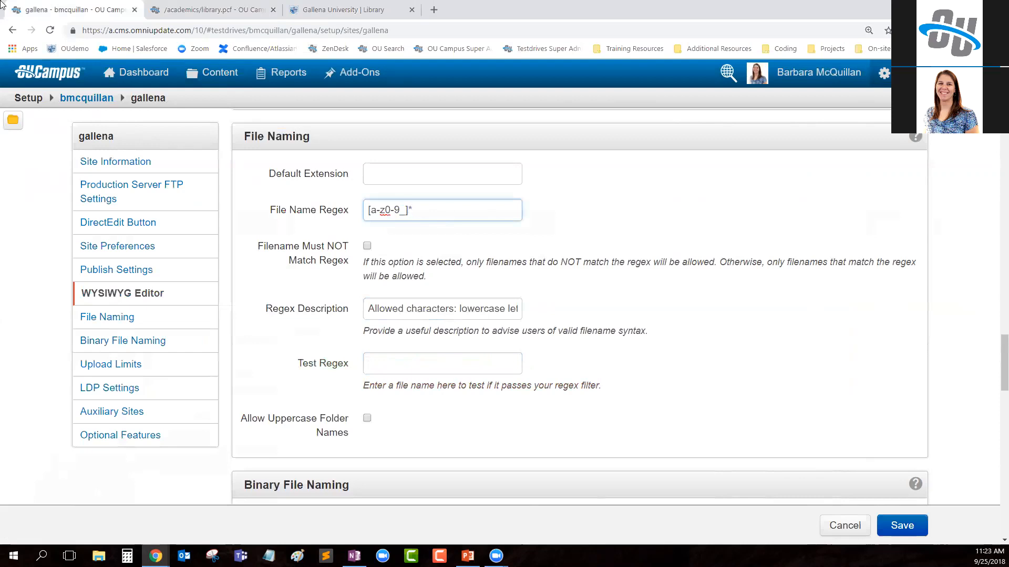
Go from library.pcf to the academics folder's file list and select _sidenav.inc to examine its file name.
{"action": "left_click", "coordinate": [163, 8]}
{"action": "left_click", "coordinate": [85, 98]}
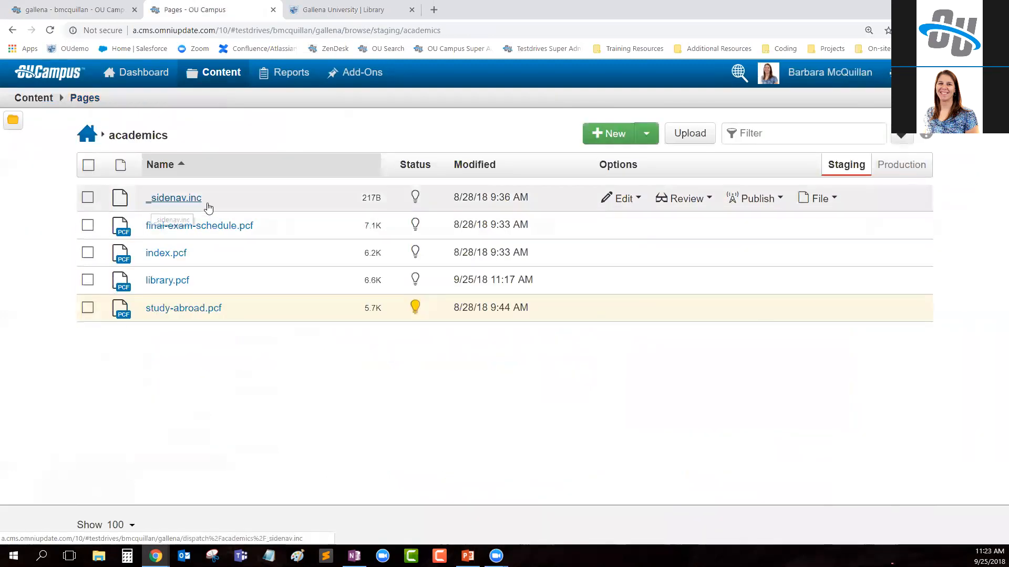
{"action": "left_click", "coordinate": [87, 197]}
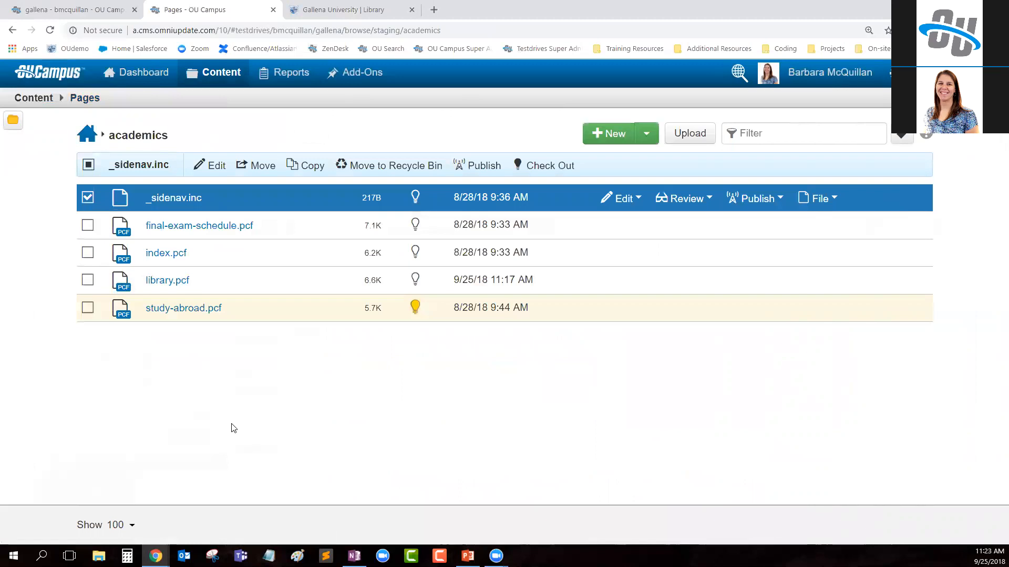
Save the gallena site settings and open the site's root Pages list.
{"action": "left_click", "coordinate": [48, 8]}
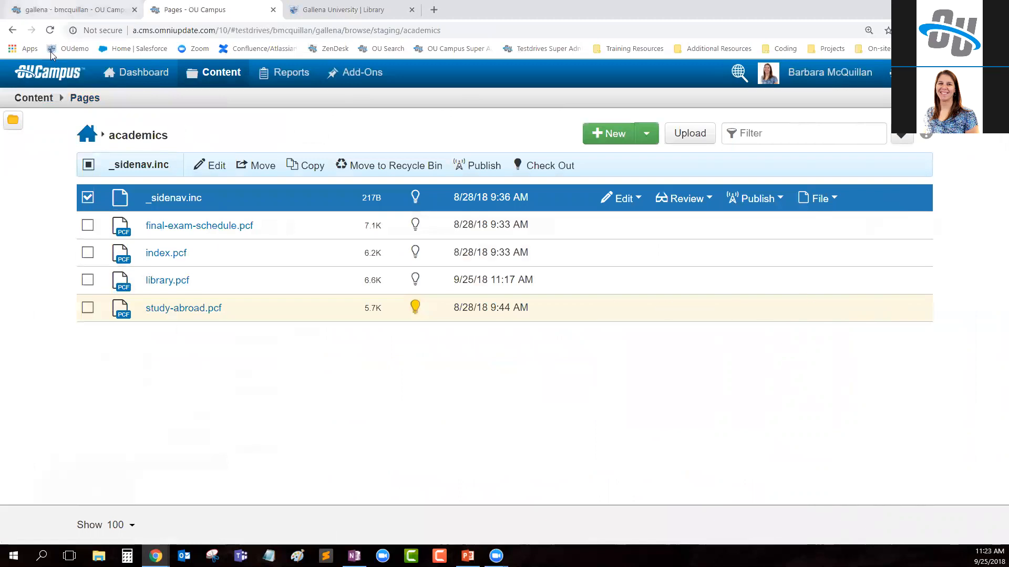
{"action": "left_click", "coordinate": [917, 530]}
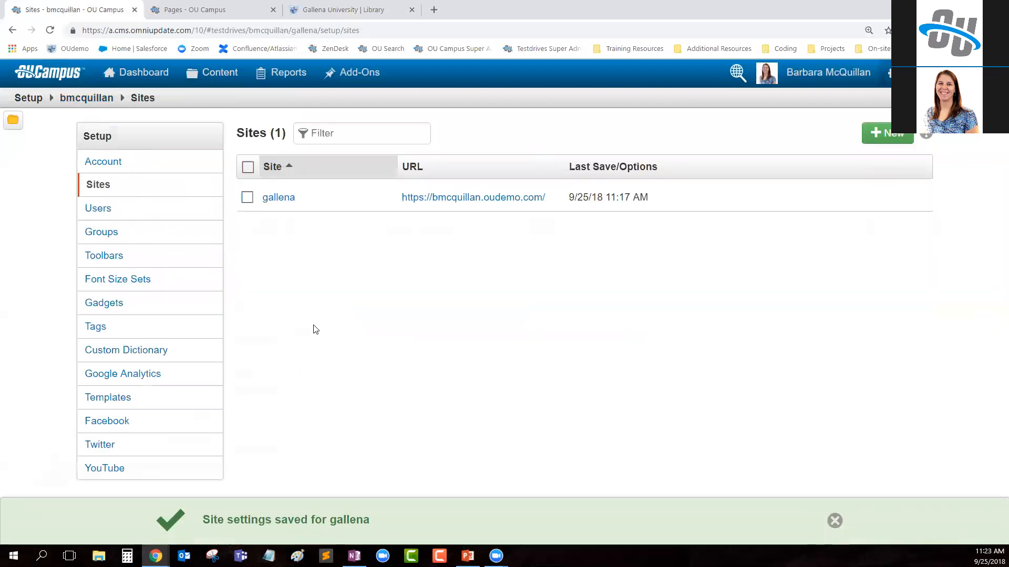
{"action": "mouse_move", "coordinate": [213, 73]}
{"action": "left_click", "coordinate": [216, 100]}
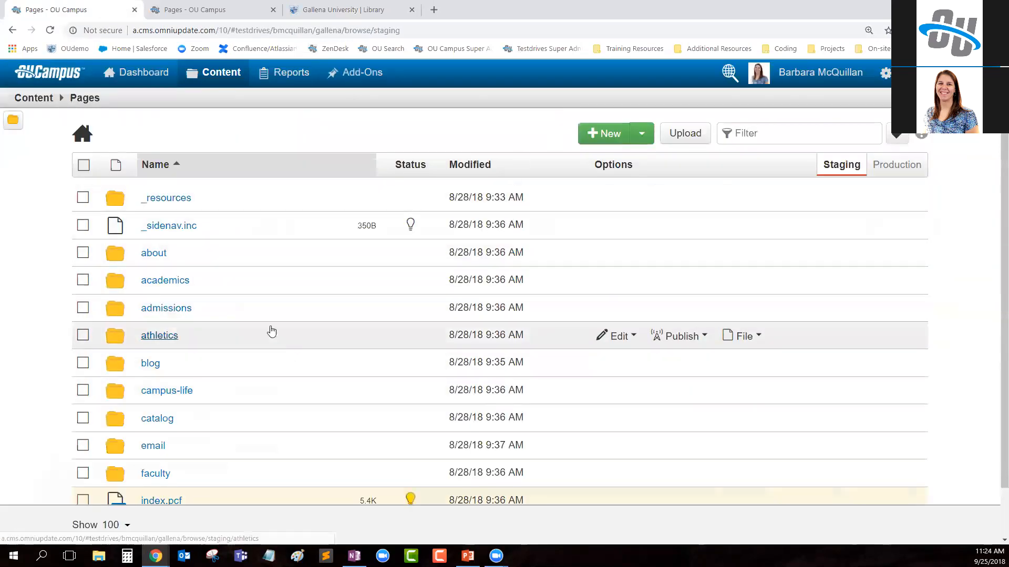
{"action": "scroll", "coordinate": [239, 448], "scroll_direction": "down", "scroll_amount": 1}
{"action": "scroll", "coordinate": [261, 433], "scroll_direction": "up", "scroll_amount": 1}
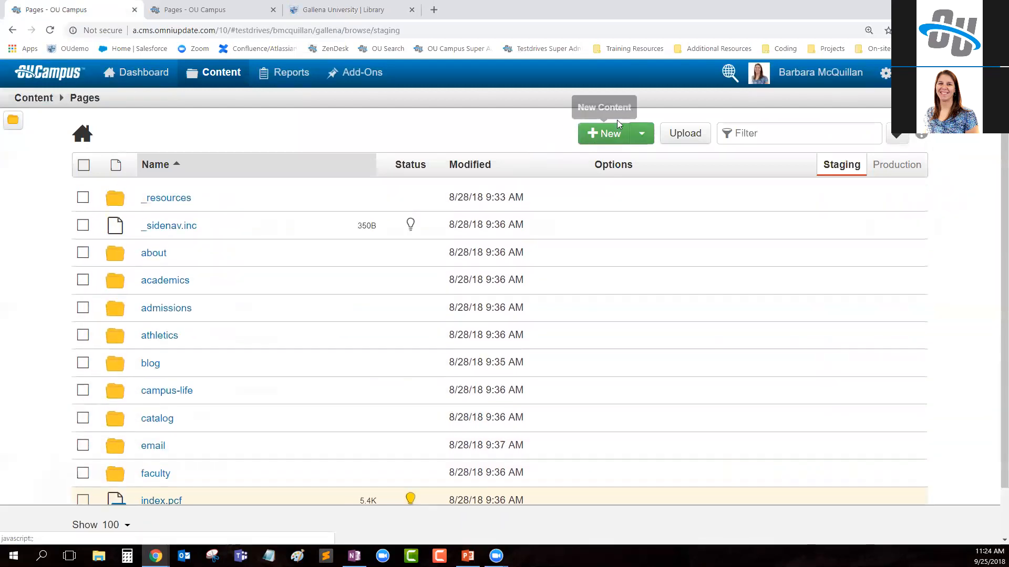
Try to create an interior page with the filename ?A%**()( and discard the page form.
{"action": "left_click", "coordinate": [611, 134]}
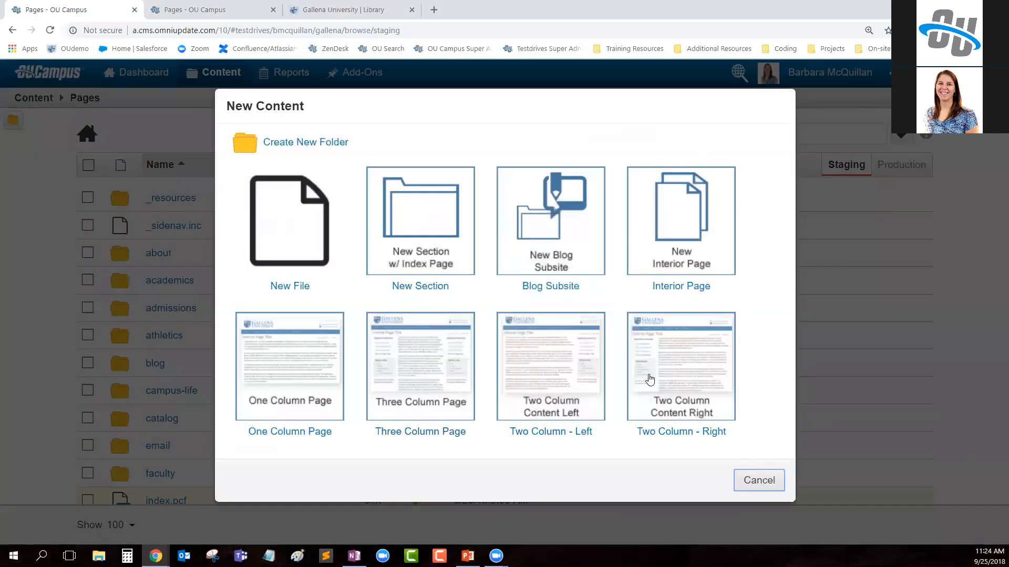
{"action": "left_click", "coordinate": [677, 228]}
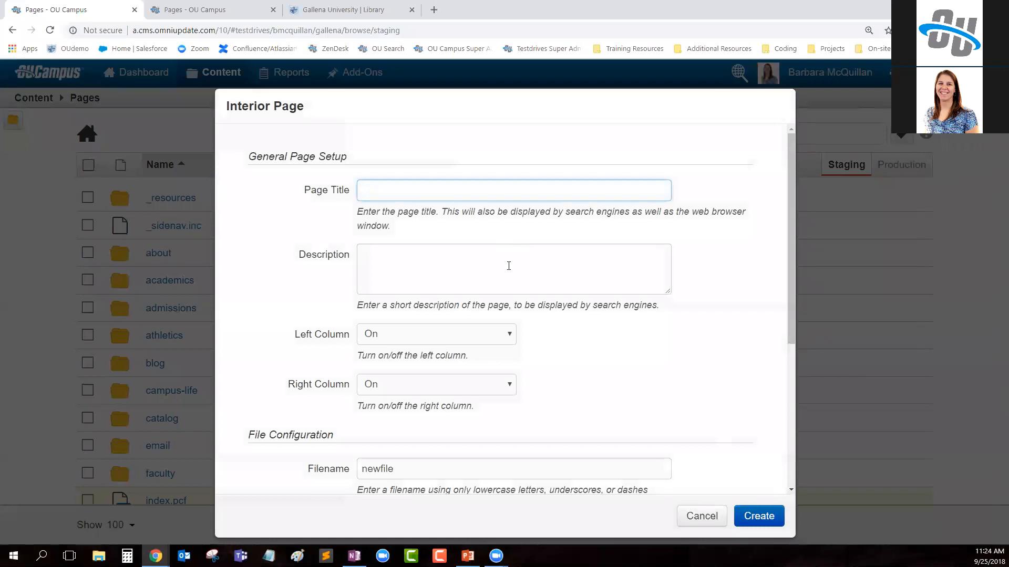
{"action": "scroll", "coordinate": [473, 236], "scroll_direction": "down", "scroll_amount": 4}
{"action": "left_click", "coordinate": [328, 240]}
{"action": "type", "text": "?A"}
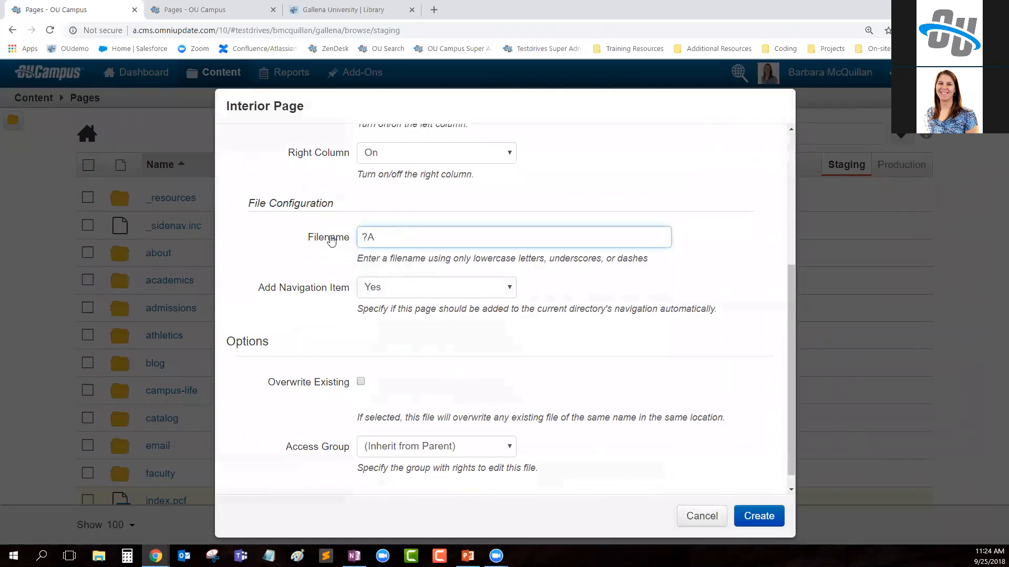
{"action": "type", "text": "%**()("}
{"action": "scroll", "coordinate": [651, 461], "scroll_direction": "down", "scroll_amount": 1}
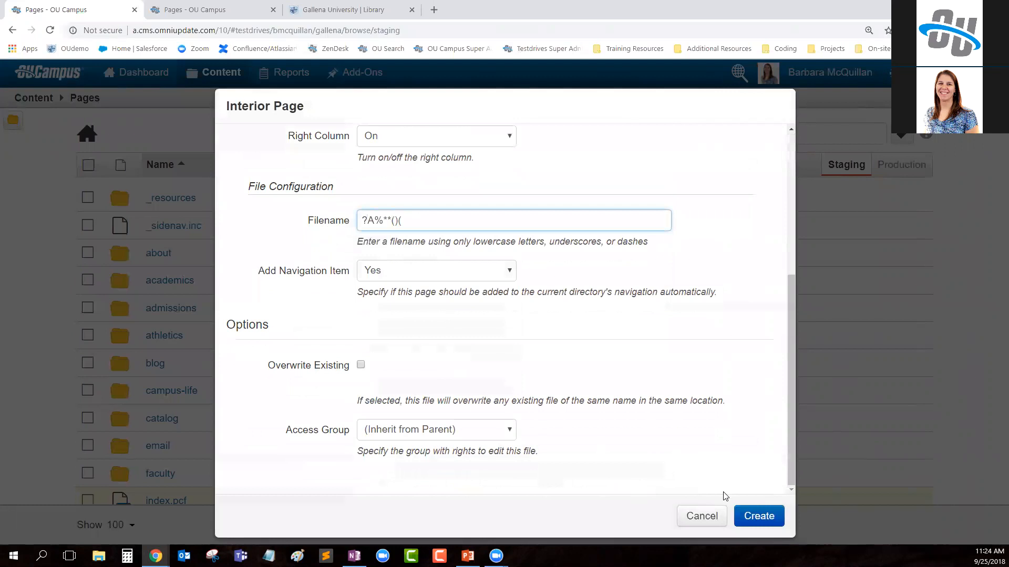
{"action": "left_click", "coordinate": [744, 511]}
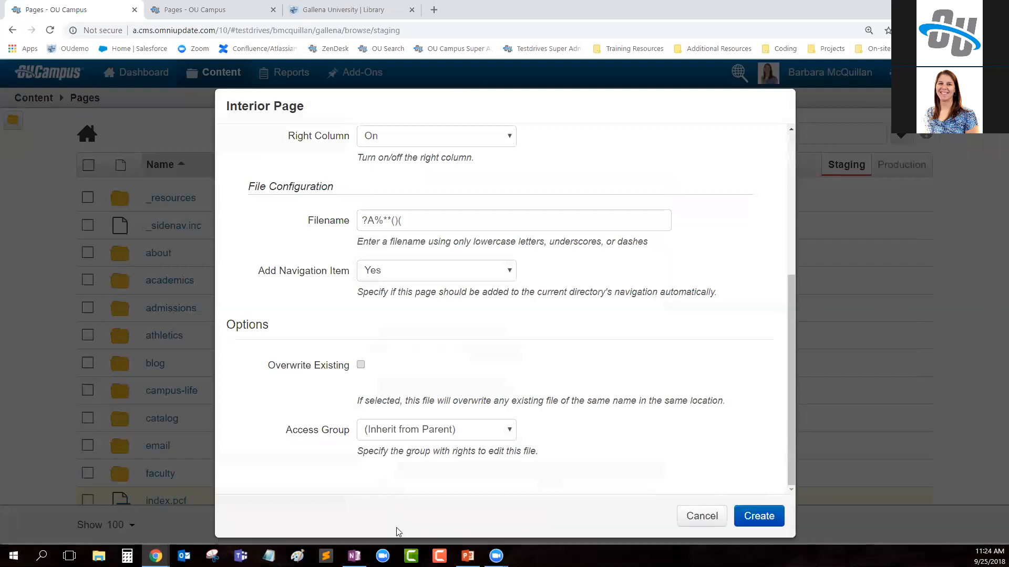
{"action": "left_click", "coordinate": [762, 517]}
{"action": "left_click", "coordinate": [716, 518]}
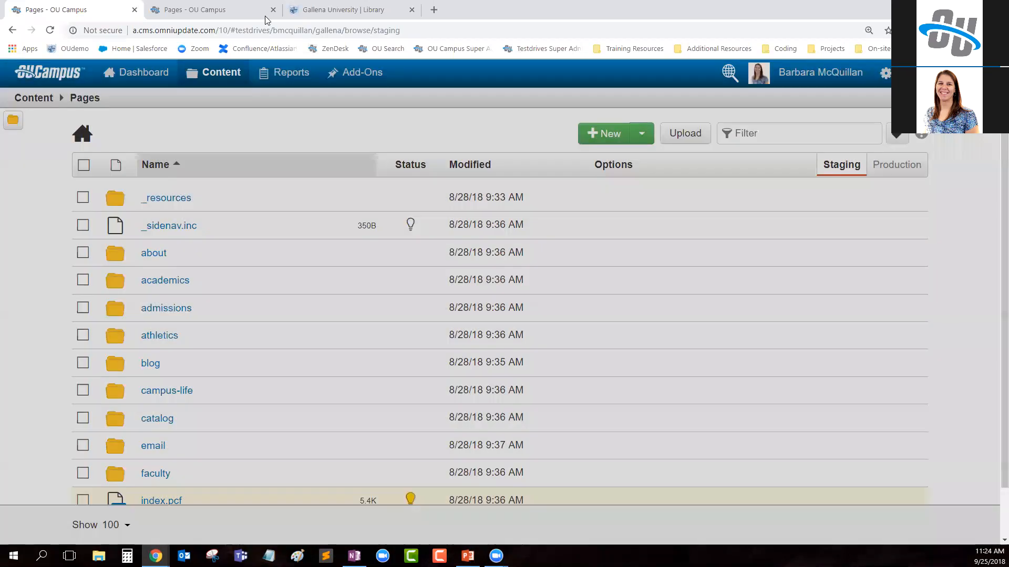
Open the gallena site's settings for editing and go to its File Naming section.
{"action": "mouse_move", "coordinate": [905, 73]}
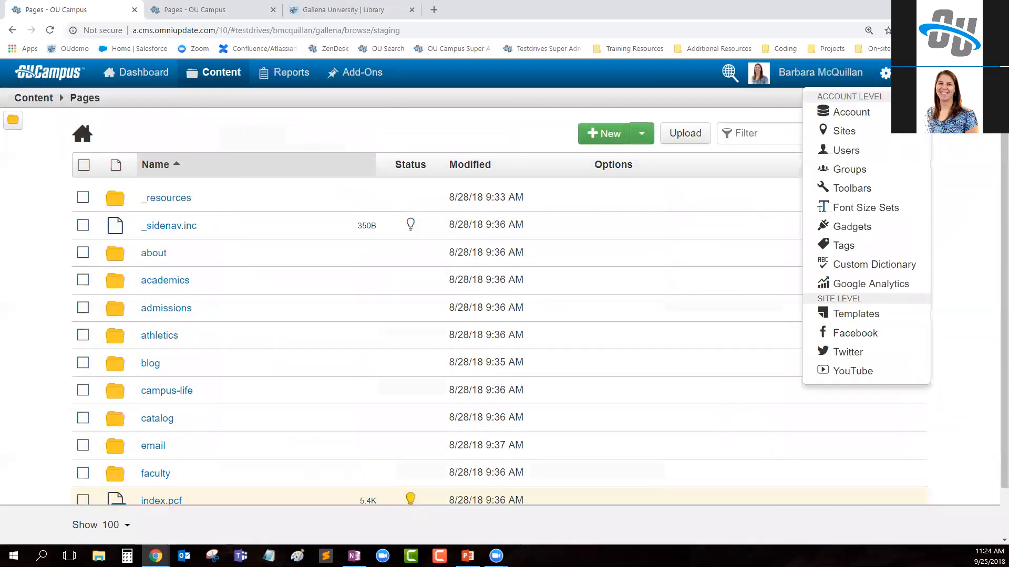
{"action": "left_click", "coordinate": [841, 131]}
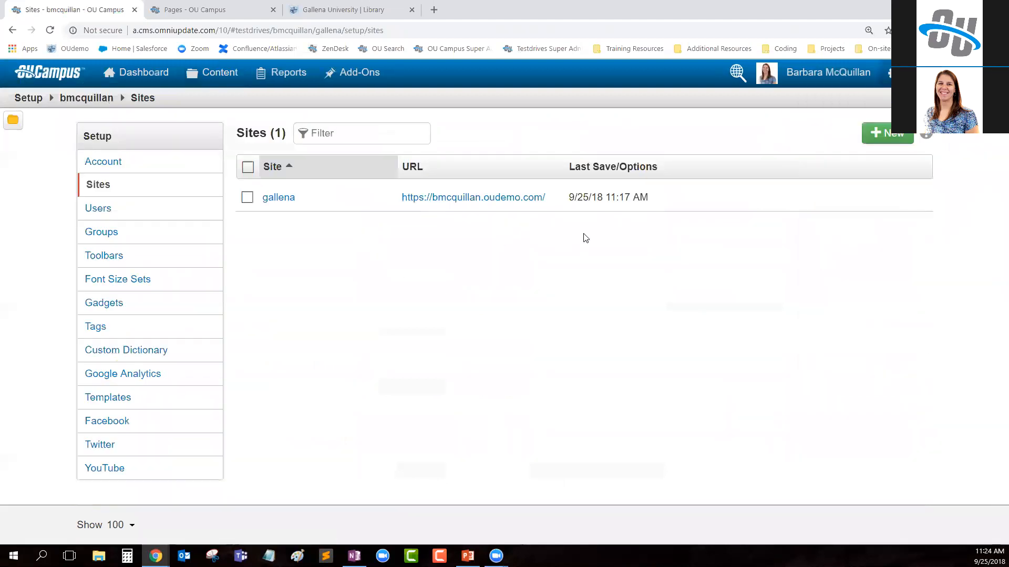
{"action": "left_click", "coordinate": [589, 200]}
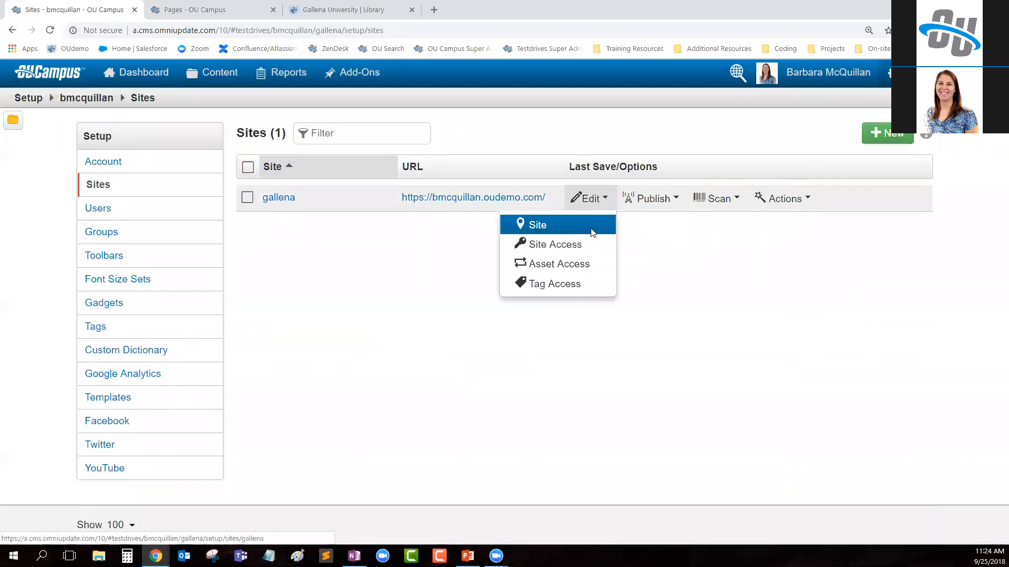
{"action": "left_click", "coordinate": [557, 225]}
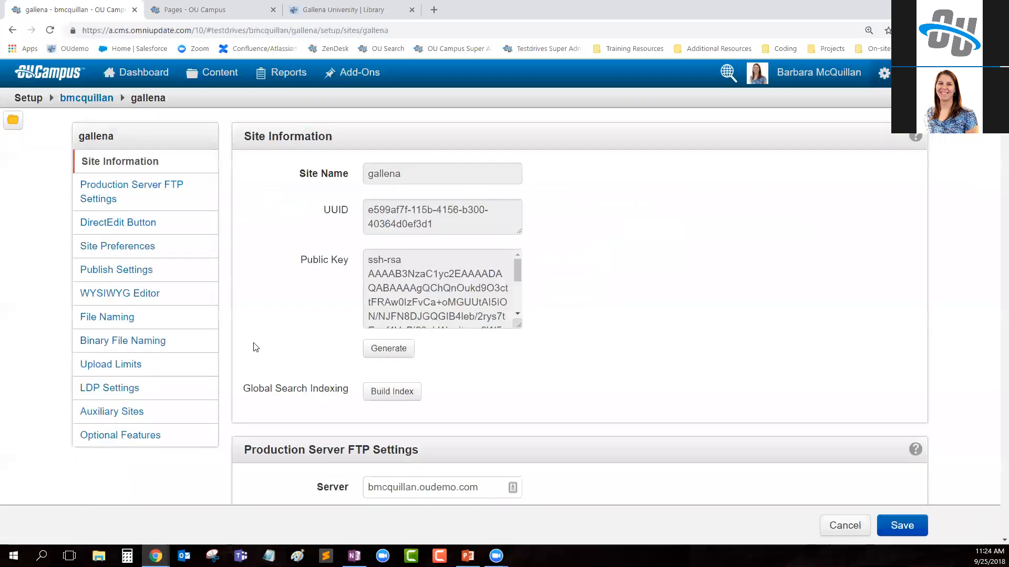
{"action": "left_click", "coordinate": [113, 325]}
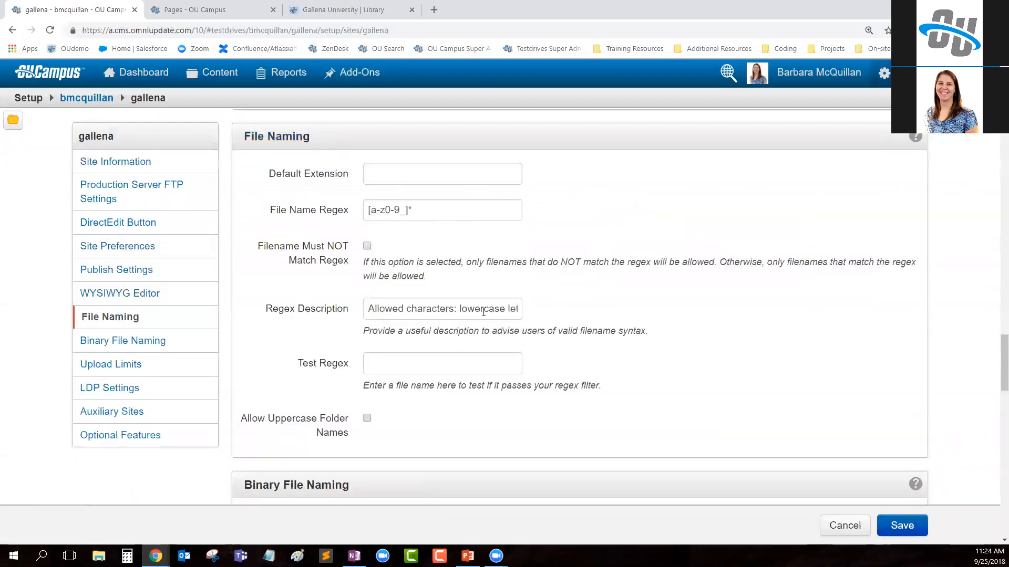
Copy the file name regex [a-z0-9_]* into the Binary File Name Regex setting.
{"action": "scroll", "coordinate": [483, 311], "scroll_direction": "down", "scroll_amount": 4}
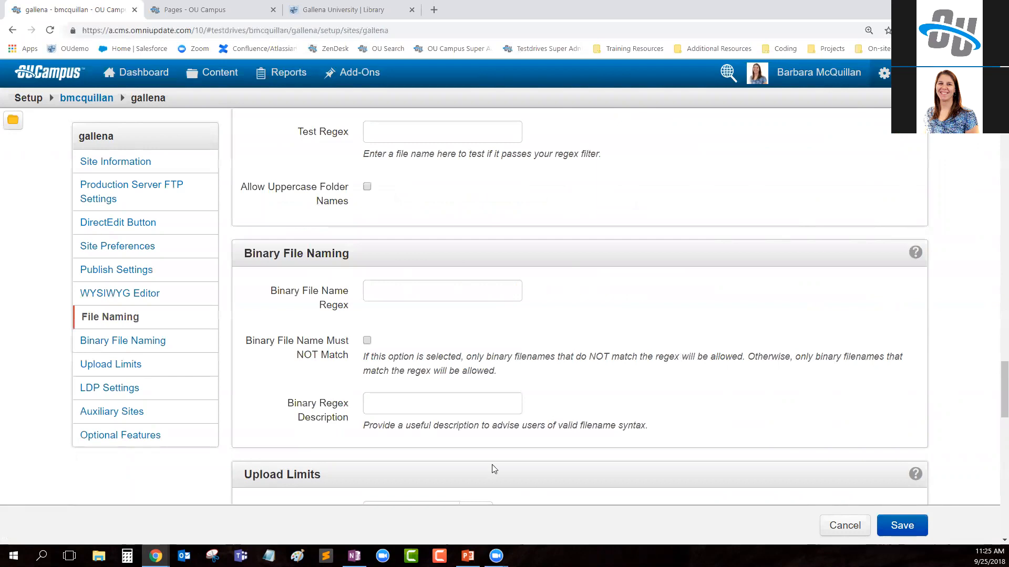
{"action": "scroll", "coordinate": [473, 452], "scroll_direction": "up", "scroll_amount": 5}
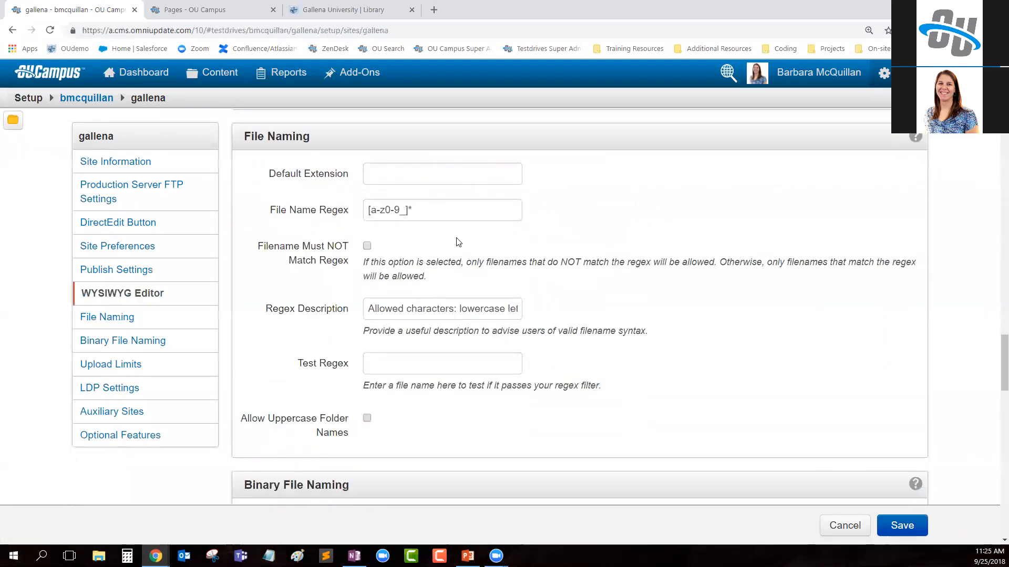
{"action": "scroll", "coordinate": [525, 362], "scroll_direction": "down", "scroll_amount": 4}
{"action": "scroll", "coordinate": [581, 388], "scroll_direction": "up", "scroll_amount": 4}
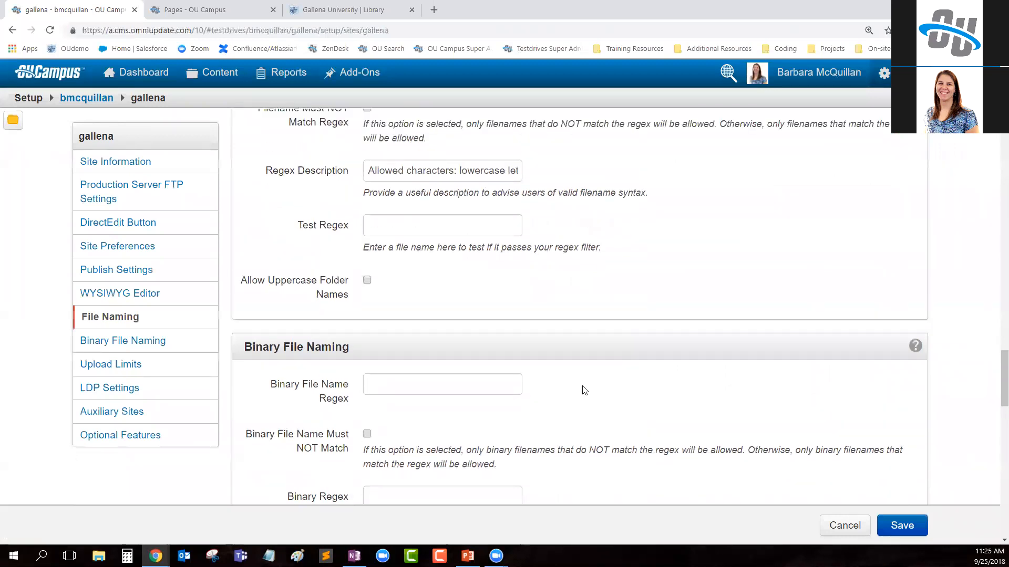
{"action": "left_click", "coordinate": [344, 213]}
{"action": "key", "text": "ctrl+c"}
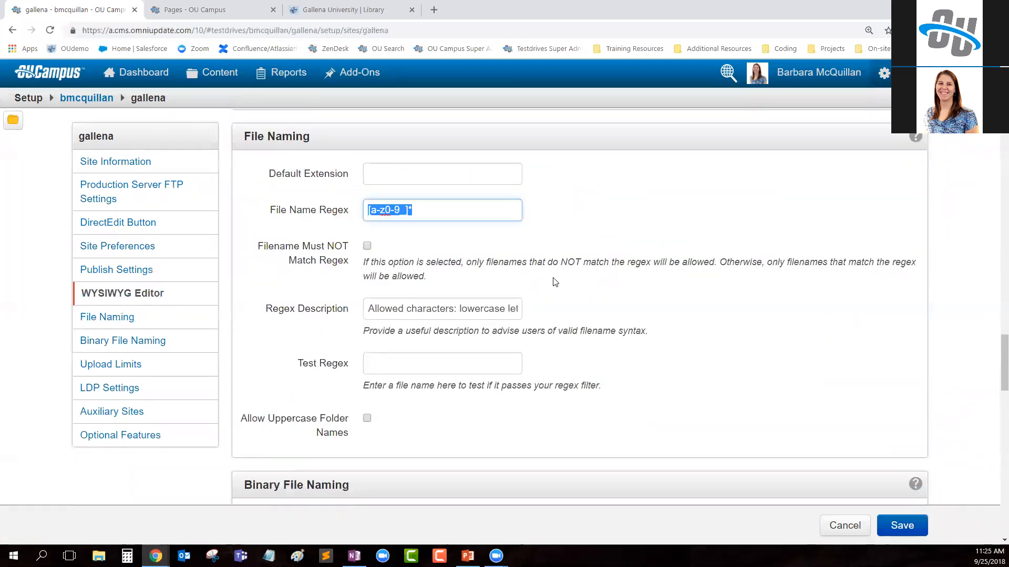
{"action": "scroll", "coordinate": [408, 378], "scroll_direction": "down", "scroll_amount": 4}
{"action": "left_click", "coordinate": [381, 345]}
{"action": "key", "text": "ctrl+v"}
{"action": "scroll", "coordinate": [375, 315], "scroll_direction": "down", "scroll_amount": 3}
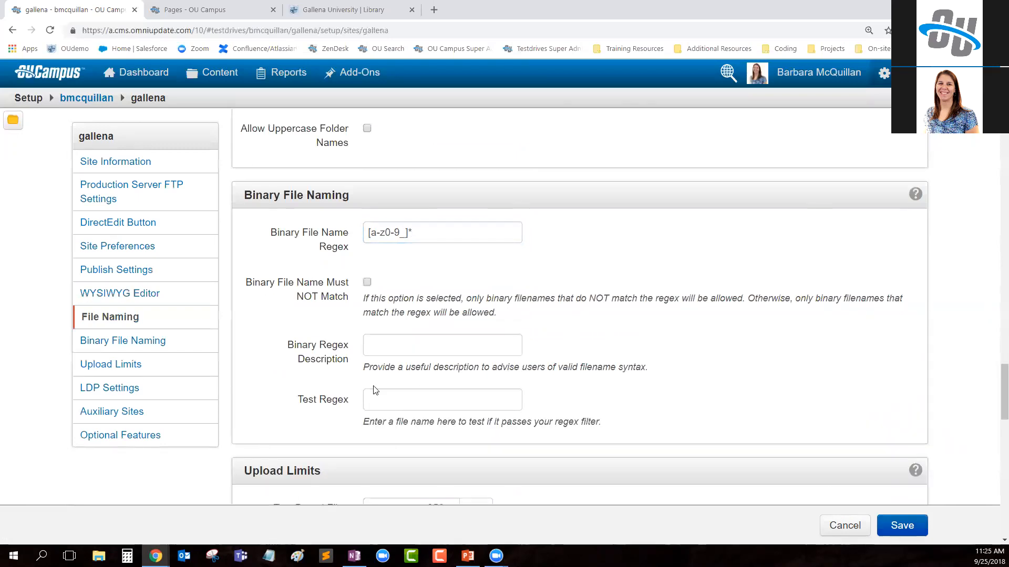
Copy the regex description about allowed lowercase letters, numbers, and underscores into the Binary Regex Description.
{"action": "left_click_drag", "start_coordinate": [297, 400], "coordinate": [351, 399]}
{"action": "left_click", "coordinate": [626, 347]}
{"action": "left_click_drag", "start_coordinate": [291, 349], "coordinate": [525, 348]}
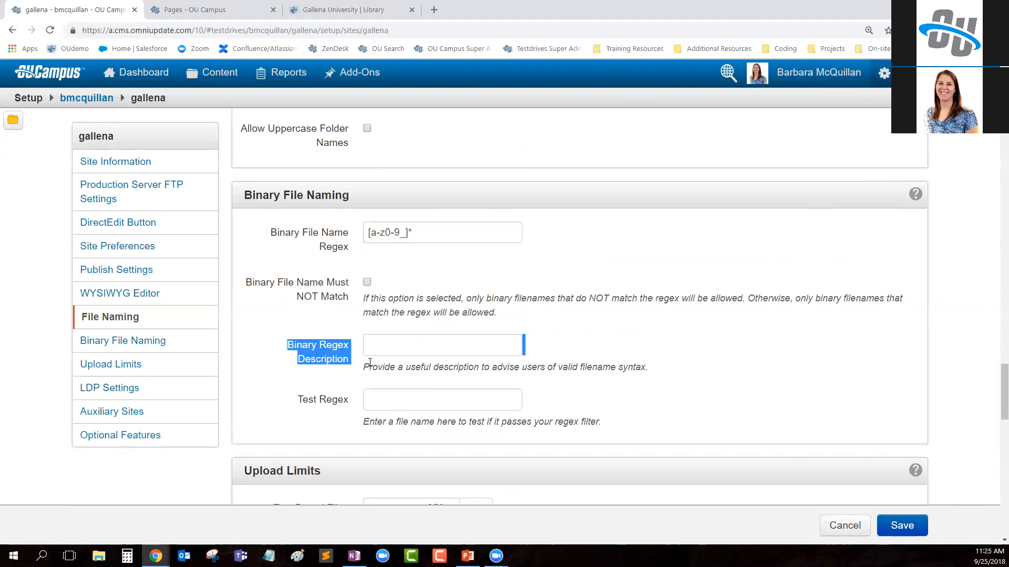
{"action": "left_click", "coordinate": [604, 345]}
{"action": "scroll", "coordinate": [424, 287], "scroll_direction": "up", "scroll_amount": 3}
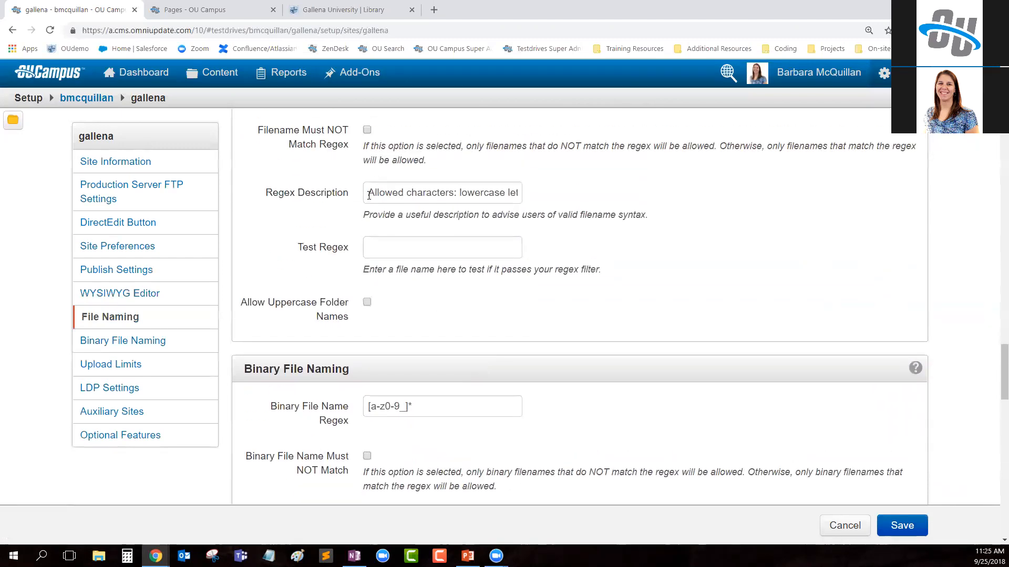
{"action": "left_click_drag", "start_coordinate": [368, 195], "coordinate": [534, 213]}
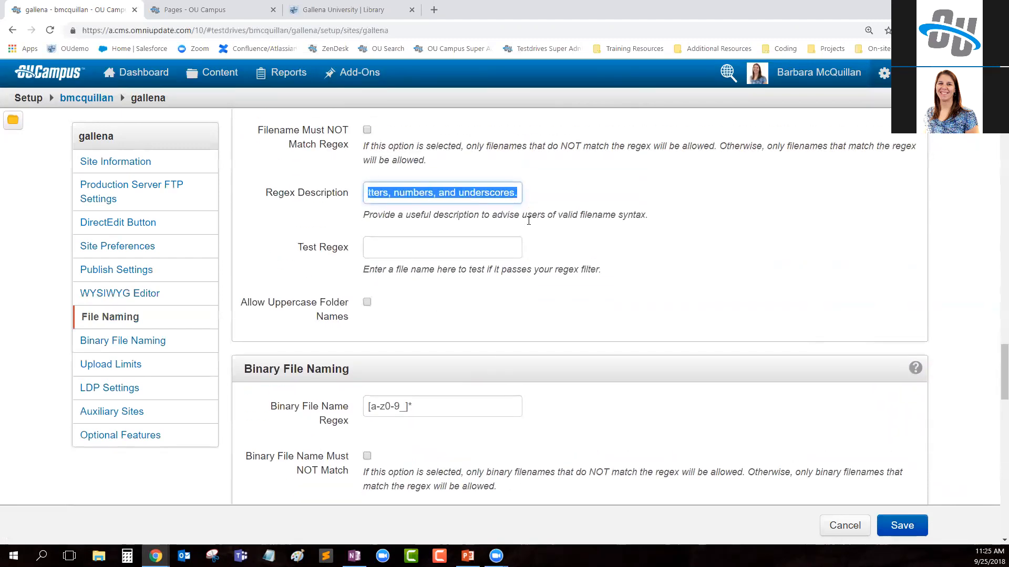
{"action": "scroll", "coordinate": [429, 337], "scroll_direction": "down", "scroll_amount": 4}
{"action": "key", "text": "ctrl+v"}
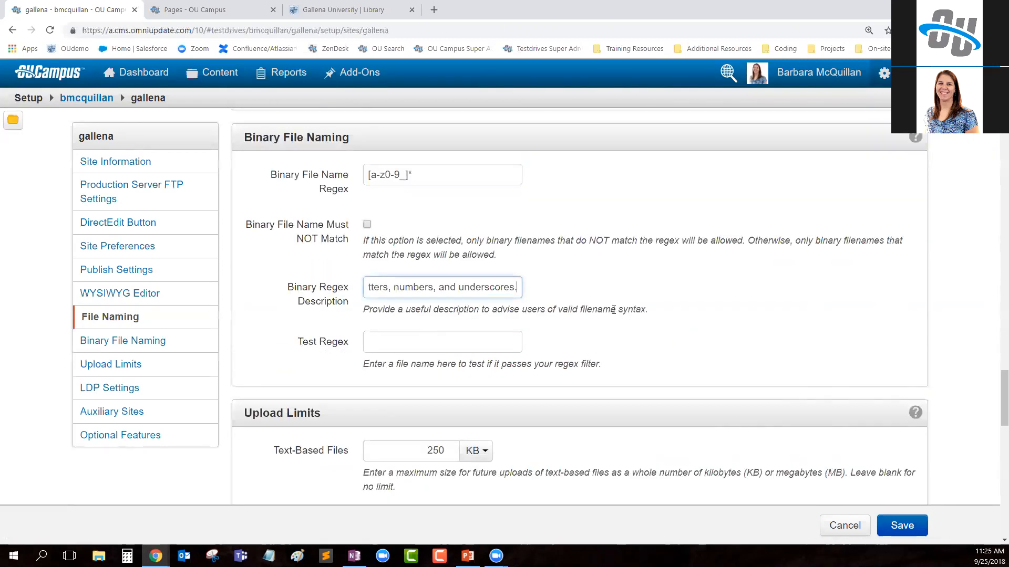
{"action": "left_click", "coordinate": [640, 276]}
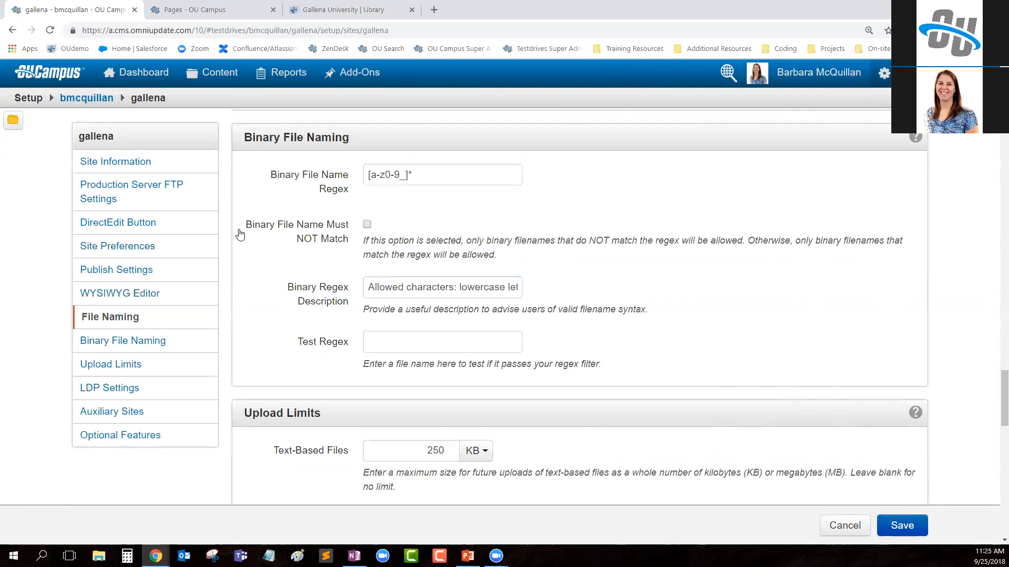
Review the Binary File Name Must NOT Match option, switching it on and back off.
{"action": "left_click_drag", "start_coordinate": [240, 231], "coordinate": [363, 262]}
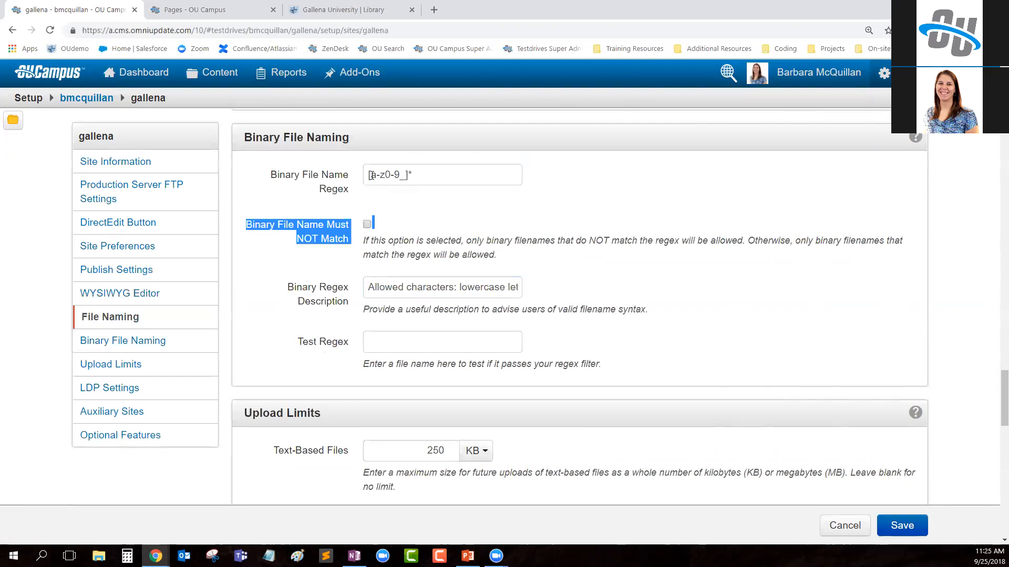
{"action": "left_click", "coordinate": [506, 232]}
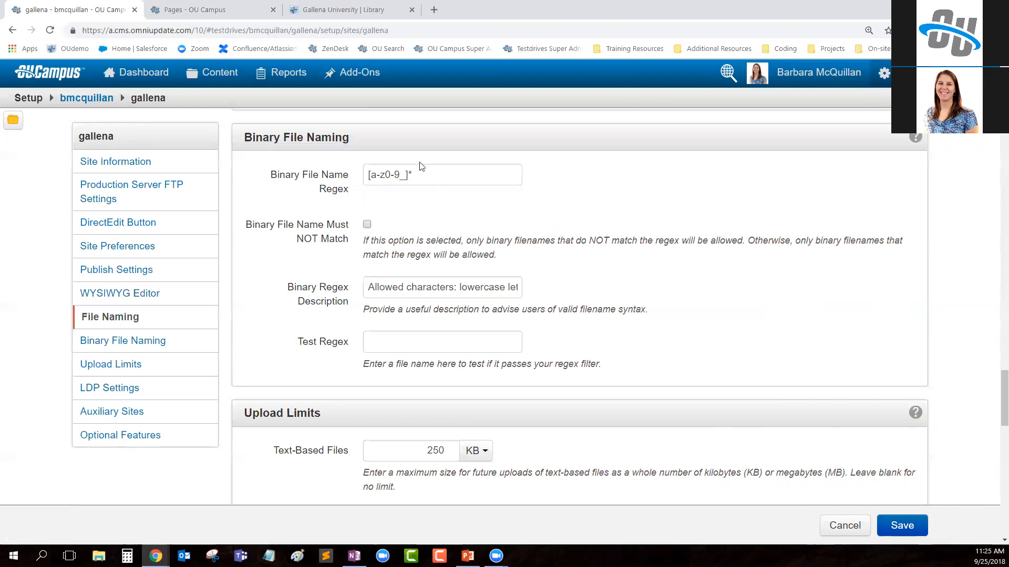
{"action": "left_click_drag", "start_coordinate": [239, 227], "coordinate": [356, 250]}
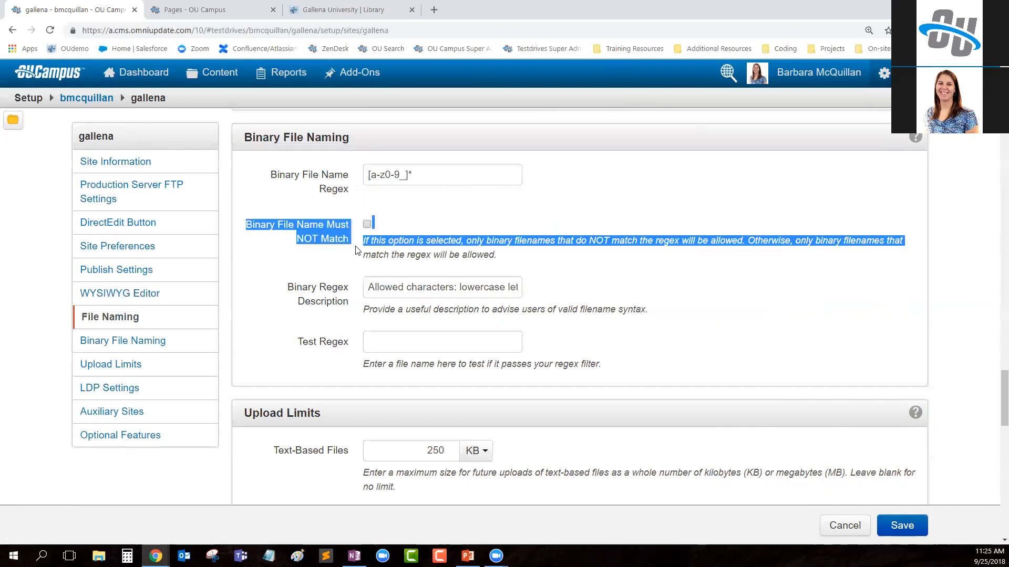
{"action": "left_click", "coordinate": [367, 224]}
{"action": "left_click", "coordinate": [367, 224]}
{"action": "left_click", "coordinate": [682, 317]}
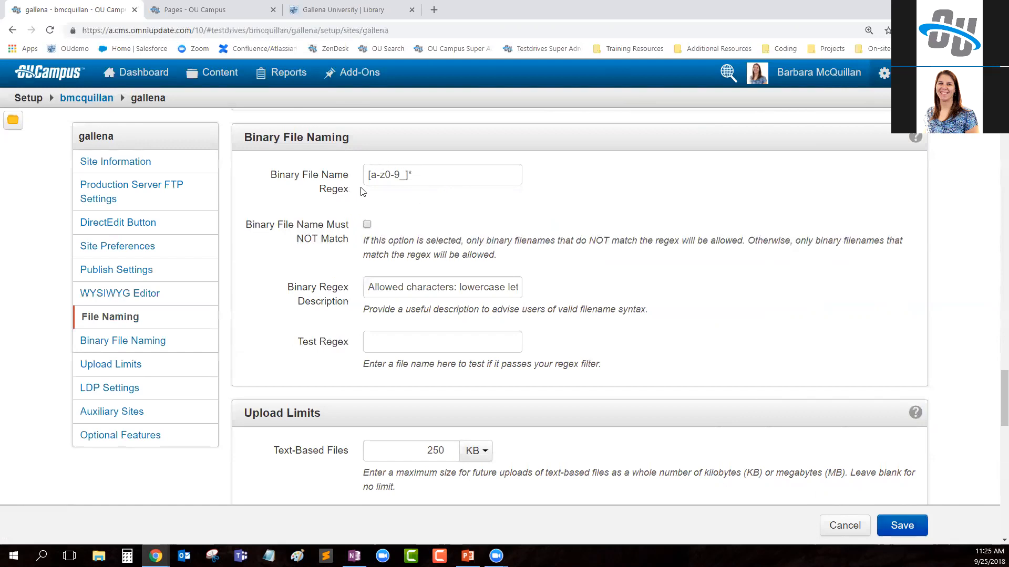
Save the gallena site settings and open the file upload dialog for the site's root folder.
{"action": "left_click", "coordinate": [901, 525]}
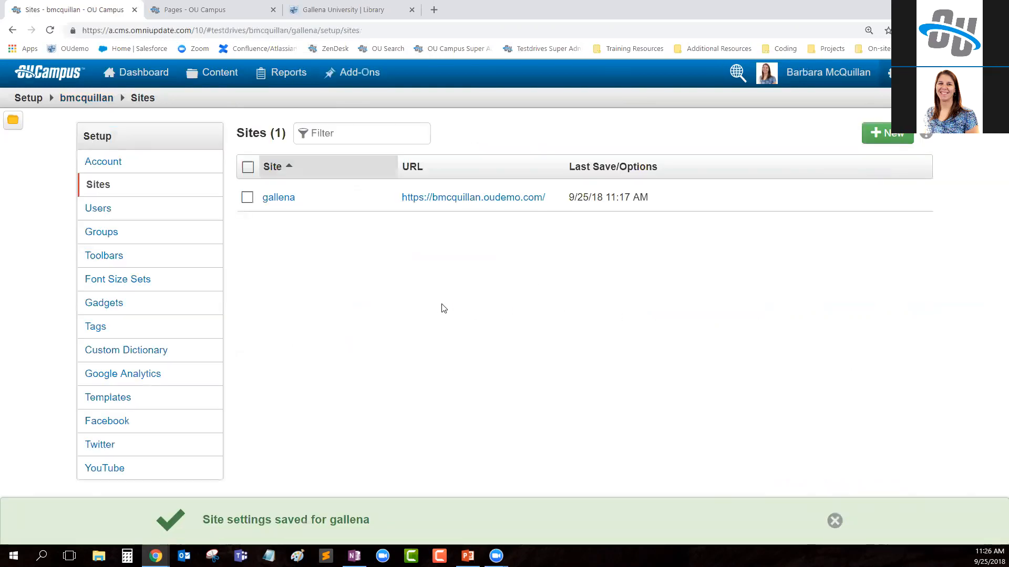
{"action": "left_click", "coordinate": [216, 72]}
{"action": "left_click", "coordinate": [210, 99]}
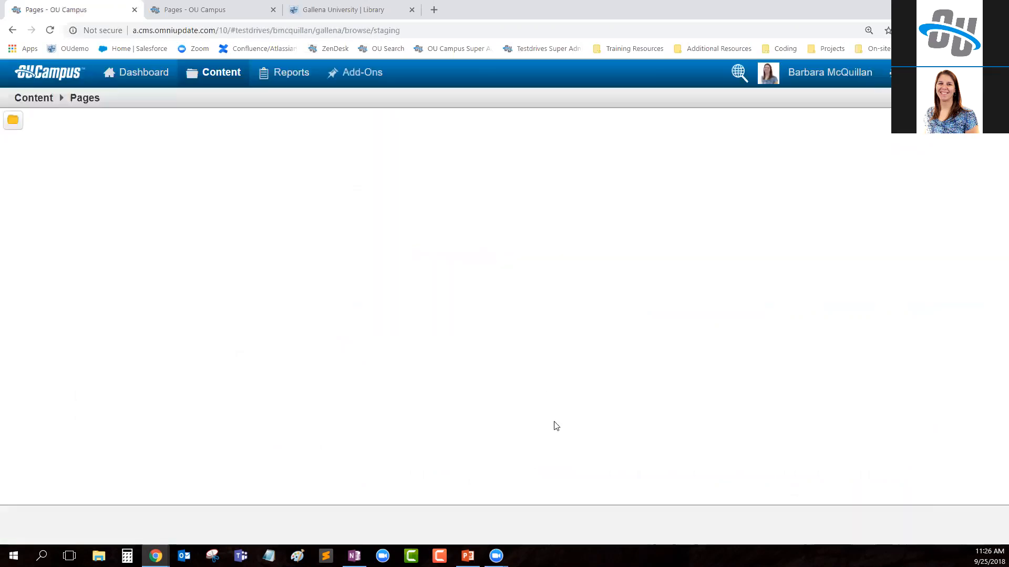
{"action": "scroll", "coordinate": [415, 367], "scroll_direction": "down", "scroll_amount": 1}
{"action": "scroll", "coordinate": [219, 219], "scroll_direction": "up", "scroll_amount": 1}
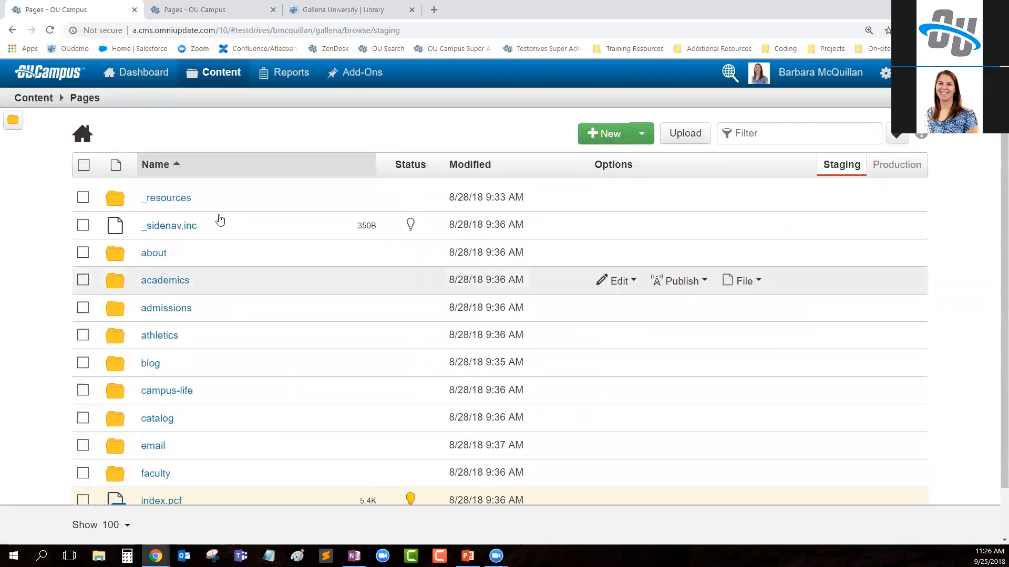
{"action": "left_click", "coordinate": [697, 132]}
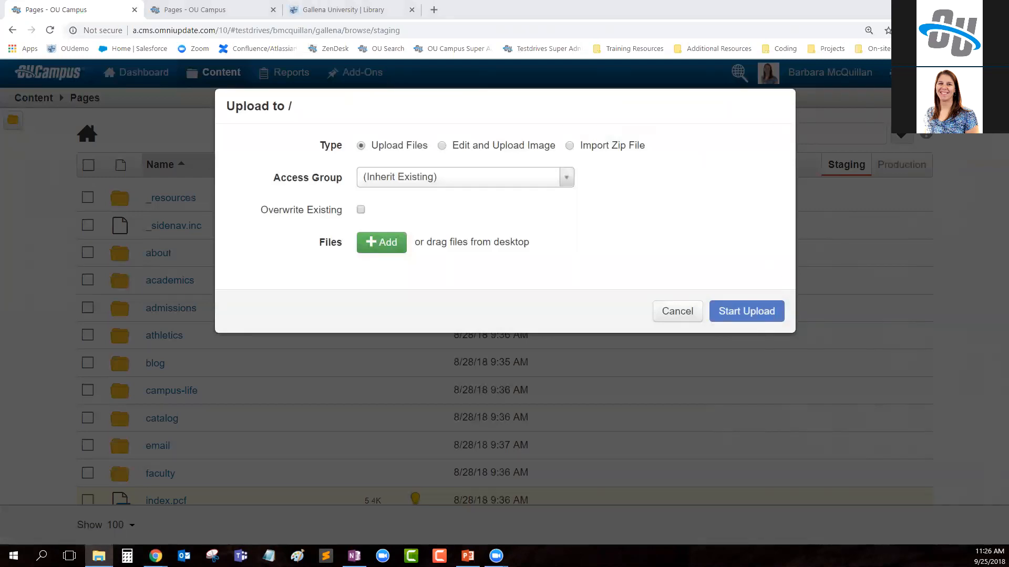
Switch to the Sample Images folder in File Explorer and inspect the filename of images bridge.jpg without renaming it.
{"action": "left_click_drag", "start_coordinate": [1008, 176], "coordinate": [579, 177]}
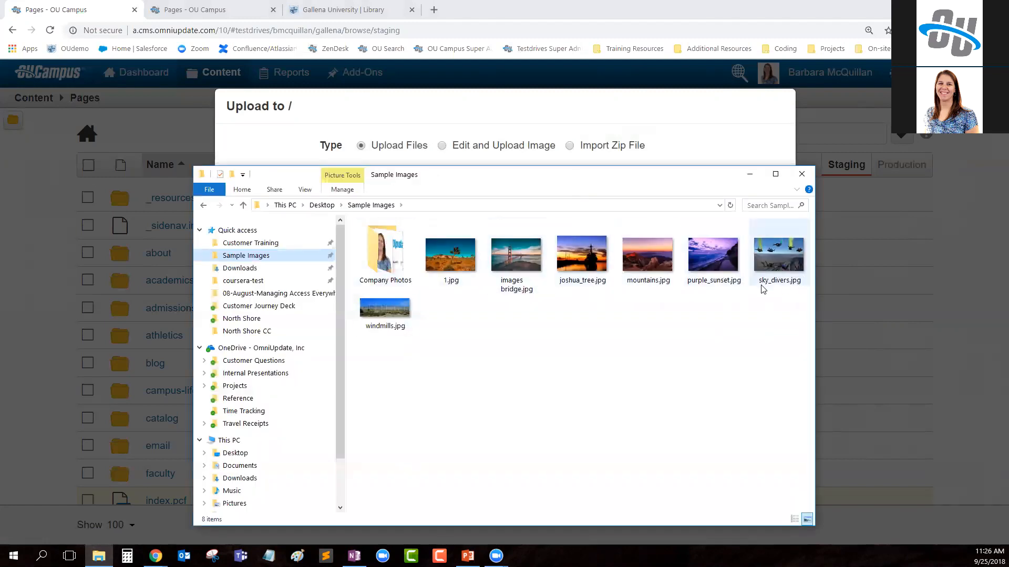
{"action": "right_click", "coordinate": [512, 279]}
{"action": "left_click", "coordinate": [544, 519]}
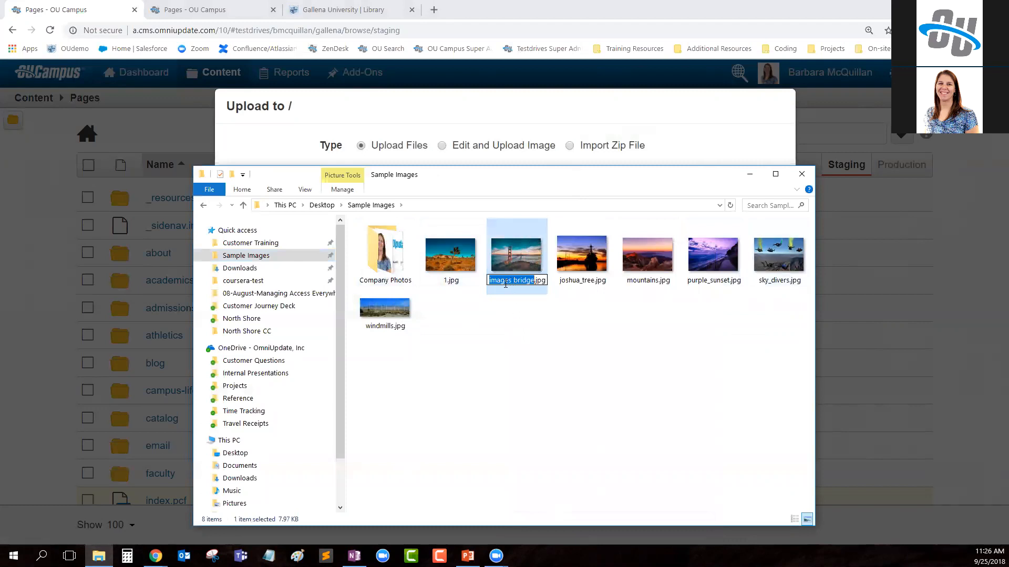
{"action": "left_click", "coordinate": [558, 365]}
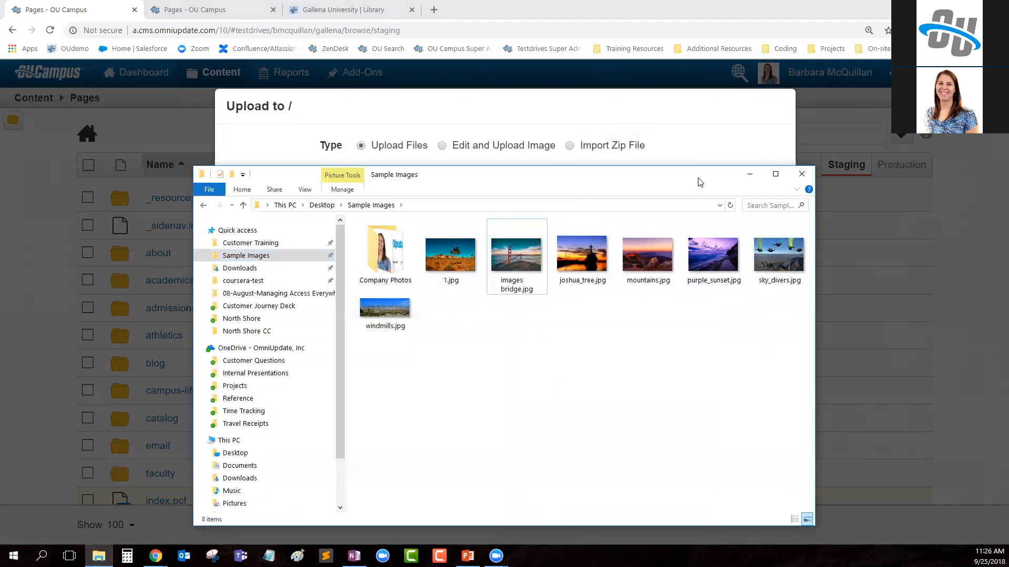
{"action": "left_click_drag", "start_coordinate": [462, 175], "coordinate": [418, 311]}
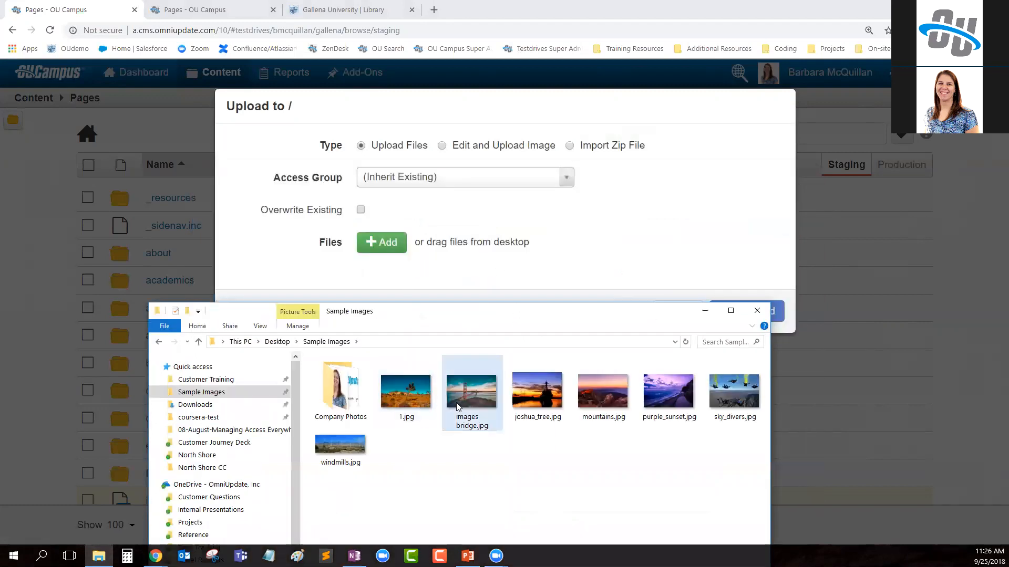
Add images bridge.jpg from the Sample Images folder to the root folder upload.
{"action": "left_click", "coordinate": [381, 244]}
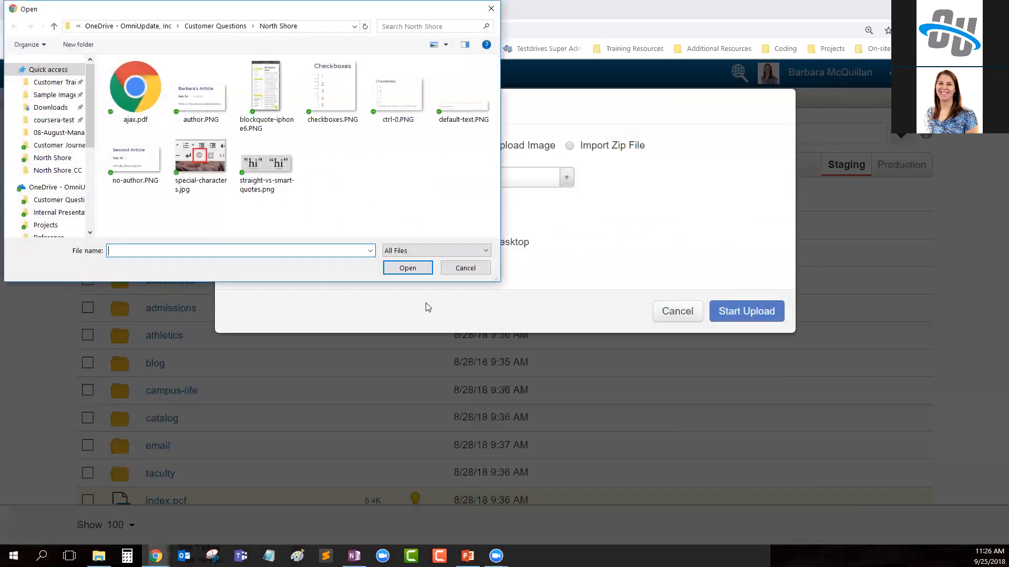
{"action": "left_click", "coordinate": [52, 95]}
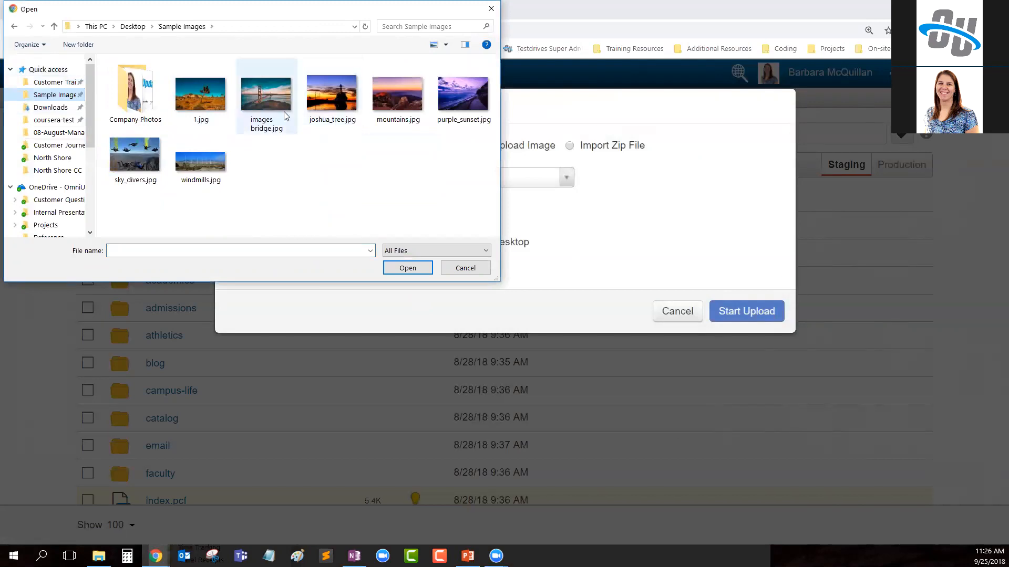
{"action": "double_click", "coordinate": [266, 96]}
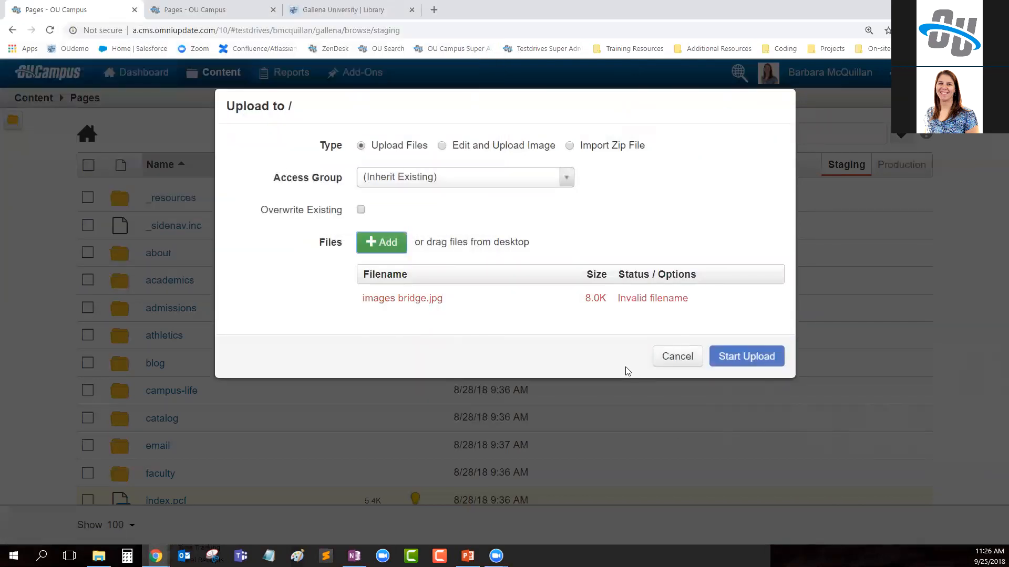
{"action": "mouse_move", "coordinate": [640, 294]}
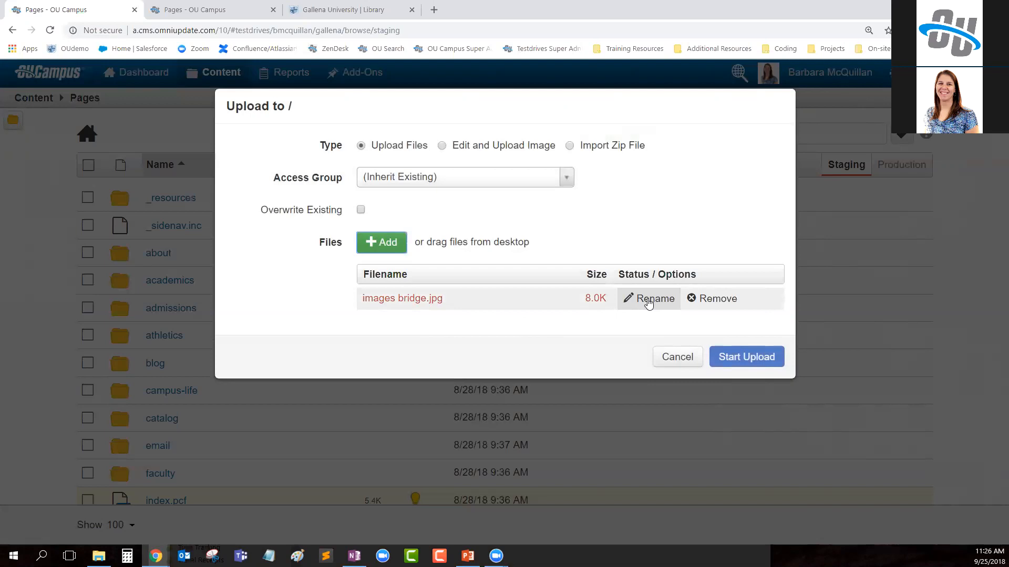
Try to rename the queued upload file as images_bridge.jpg to meet the site's naming requirements.
{"action": "left_click", "coordinate": [649, 300]}
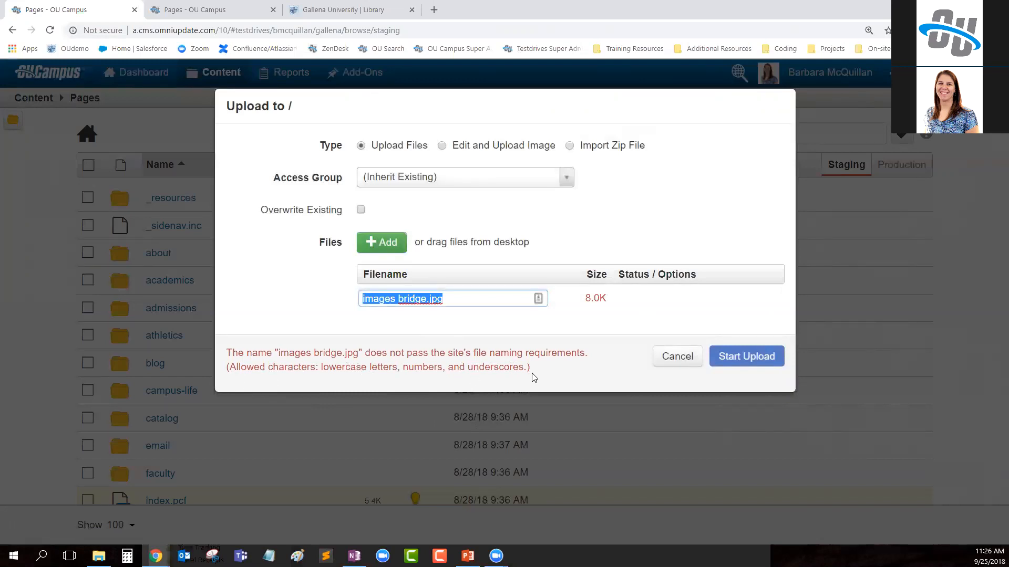
{"action": "left_click", "coordinate": [427, 299]}
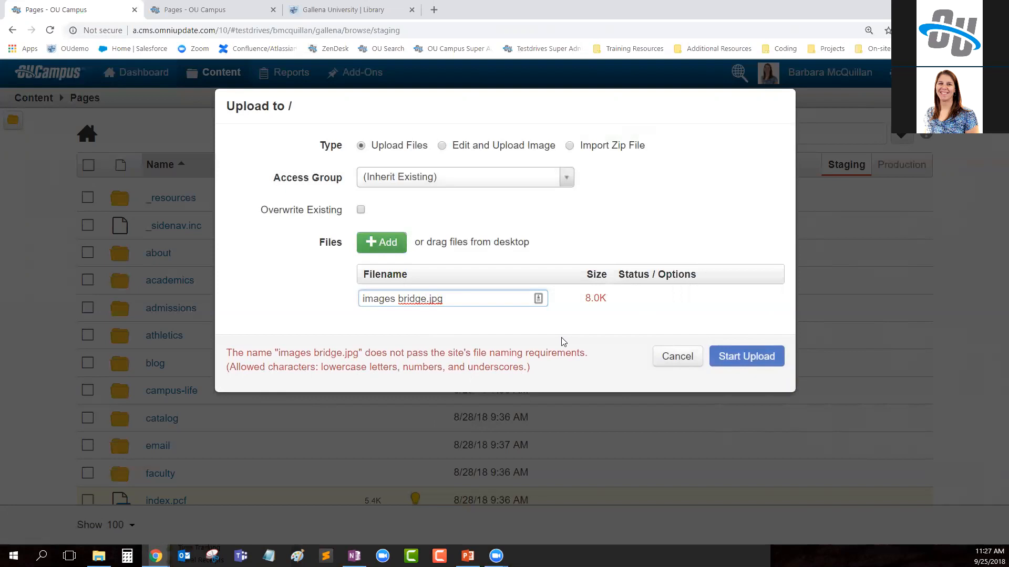
{"action": "key", "text": "shift+Left"}
{"action": "key", "text": "shift+Left"}
{"action": "key", "text": "shift+Left"}
{"action": "key", "text": "shift+Left"}
{"action": "key", "text": "Left"}
{"action": "key", "text": "BackSpace"}
{"action": "type", "text": "_"}
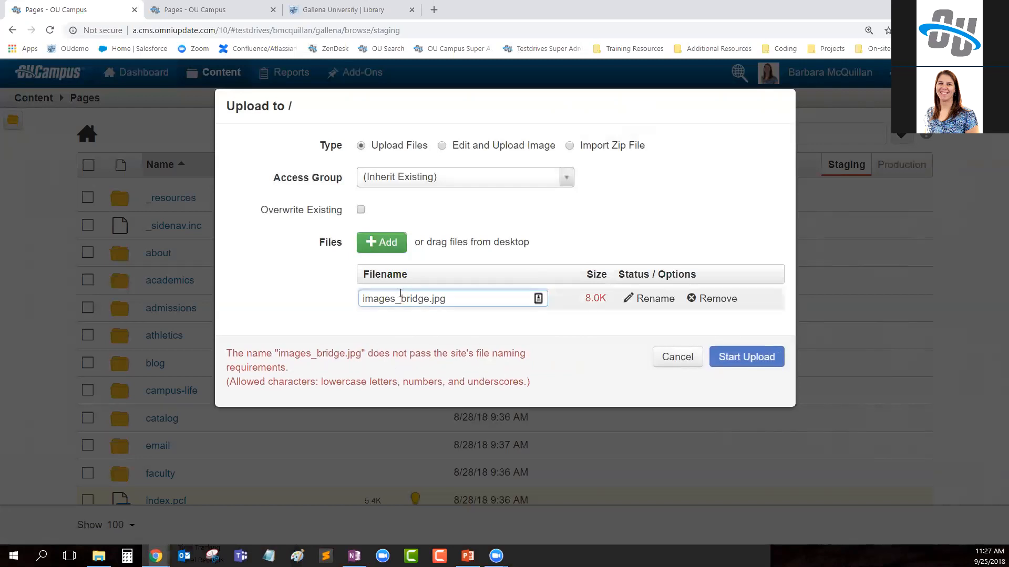
Try the filename imagesbridge.jpg with Overwrite Existing enabled and cancel the upload.
{"action": "key", "text": "BackSpace"}
{"action": "left_click", "coordinate": [361, 209]}
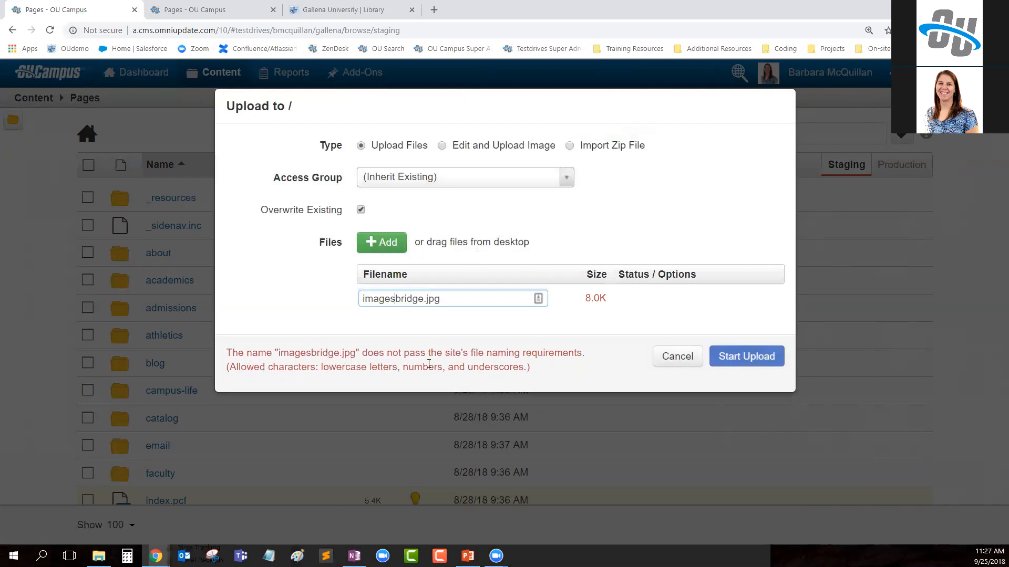
{"action": "left_click", "coordinate": [425, 299]}
{"action": "left_click", "coordinate": [671, 363]}
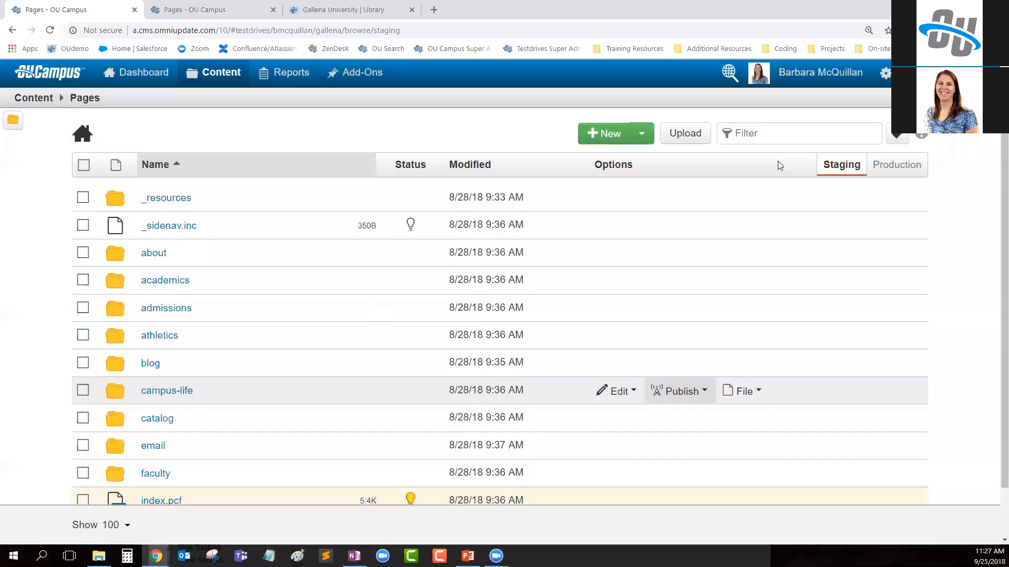
Open the gallena site's settings at the Binary File Naming section.
{"action": "left_click", "coordinate": [886, 74]}
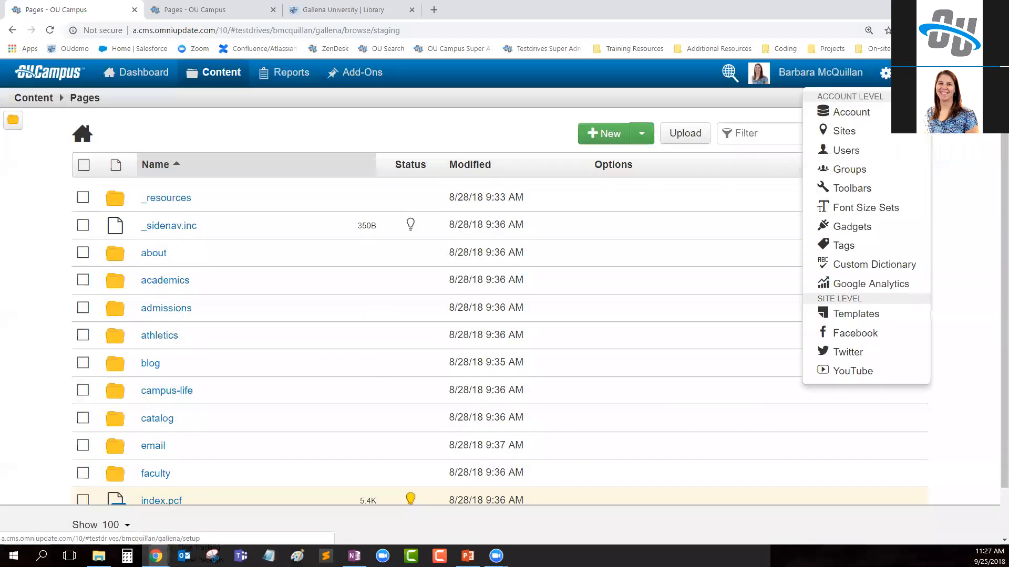
{"action": "left_click", "coordinate": [884, 143]}
{"action": "left_click", "coordinate": [590, 198]}
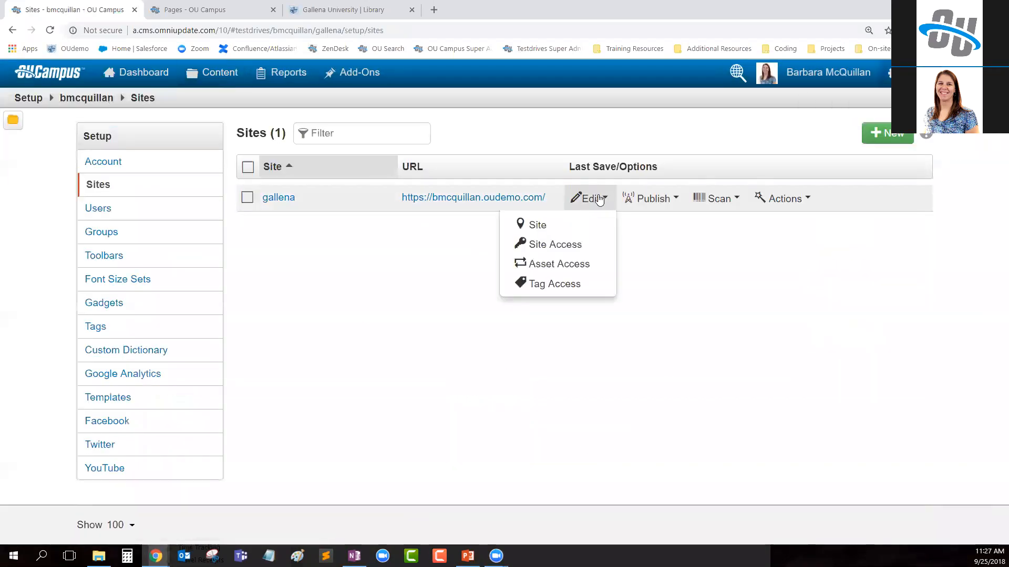
{"action": "left_click", "coordinate": [584, 235]}
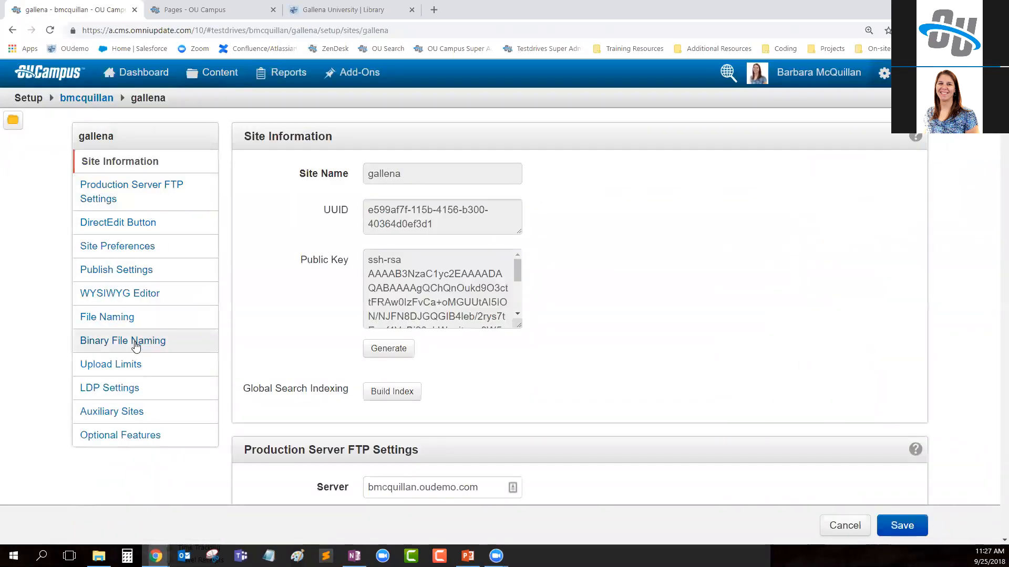
{"action": "left_click", "coordinate": [136, 343]}
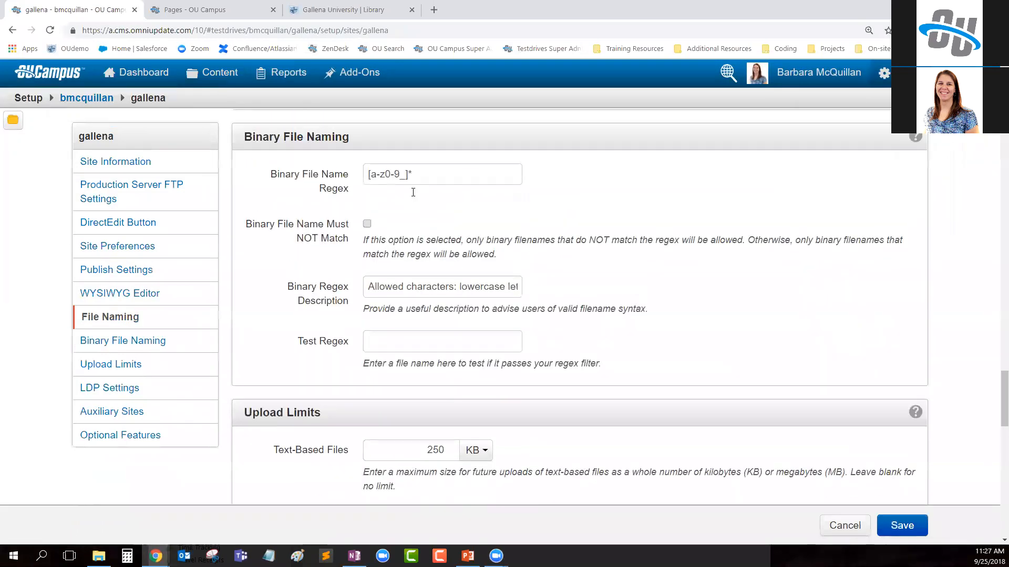
Extend the Binary File Name Regex to [a-z0-9_]*[.][a-z]{3,4} so that it covers the file extension.
{"action": "left_click", "coordinate": [421, 175]}
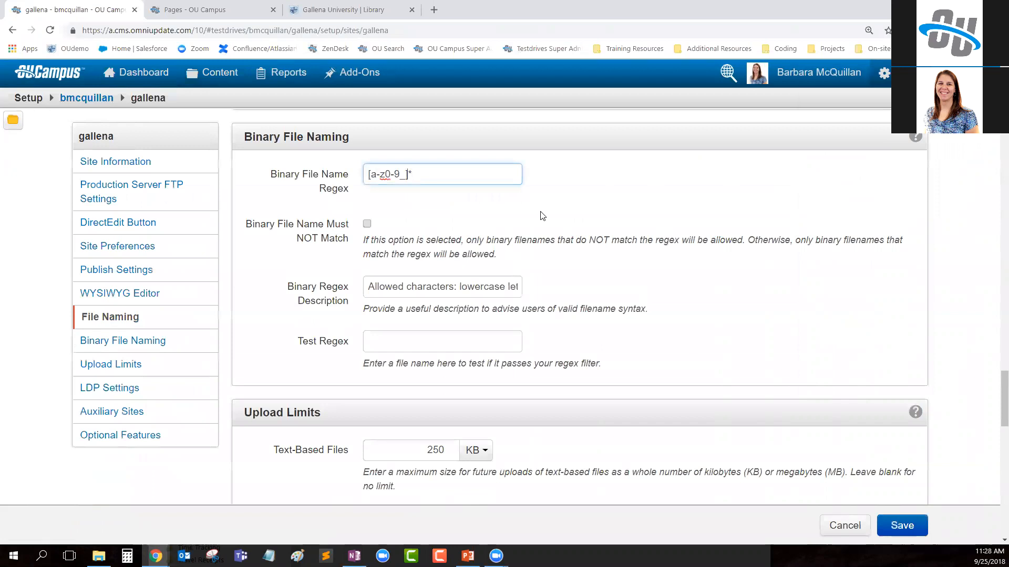
{"action": "type", "text": "."}
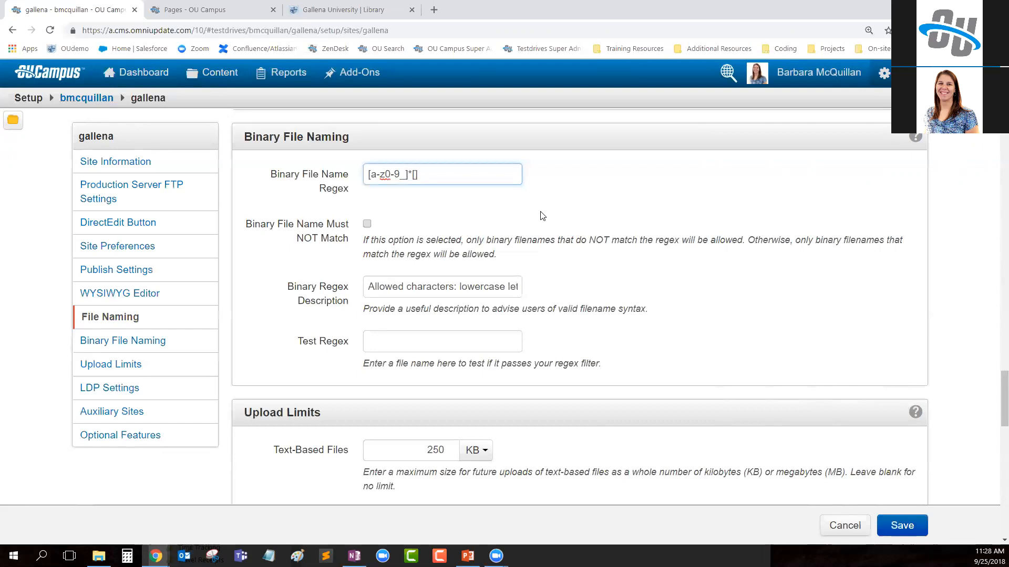
{"action": "left_click_drag", "start_coordinate": [366, 174], "coordinate": [409, 175]}
{"action": "left_click", "coordinate": [413, 174]}
{"action": "left_click", "coordinate": [416, 175]}
{"action": "type", "text": "."}
{"action": "key", "text": "End"}
{"action": "type", "text": "["}
{"action": "type", "text": "a-"}
{"action": "type", "text": "z"}
{"action": "type", "text": "]"}
{"action": "type", "text": "{}"}
{"action": "type", "text": "3,4"}
Test the binary regex with the filename imagebridge.jpg and save the gallena site settings.
{"action": "left_click", "coordinate": [440, 347]}
{"action": "type", "text": "image"}
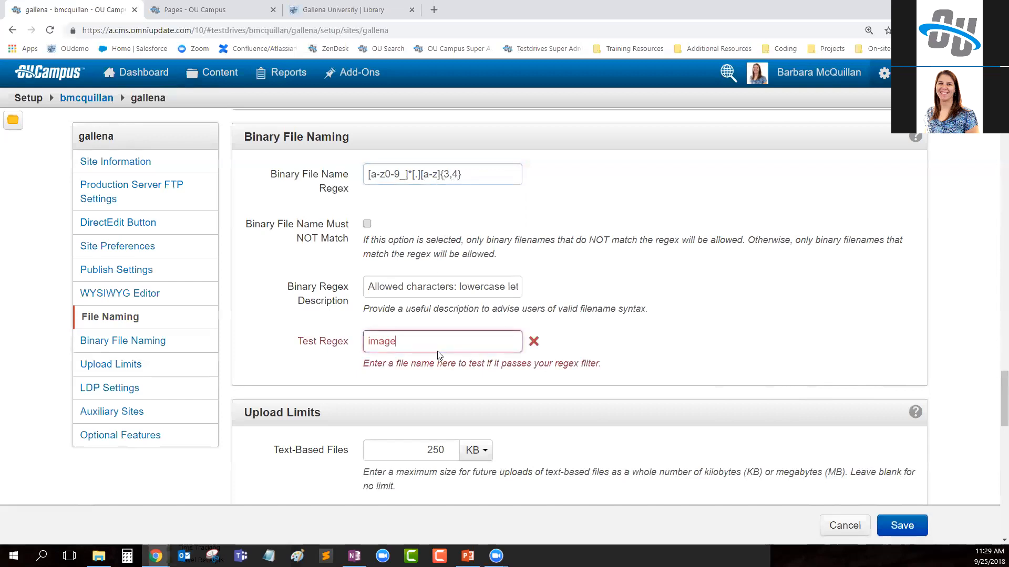
{"action": "type", "text": "bridge.jpg"}
{"action": "left_click", "coordinate": [901, 527]}
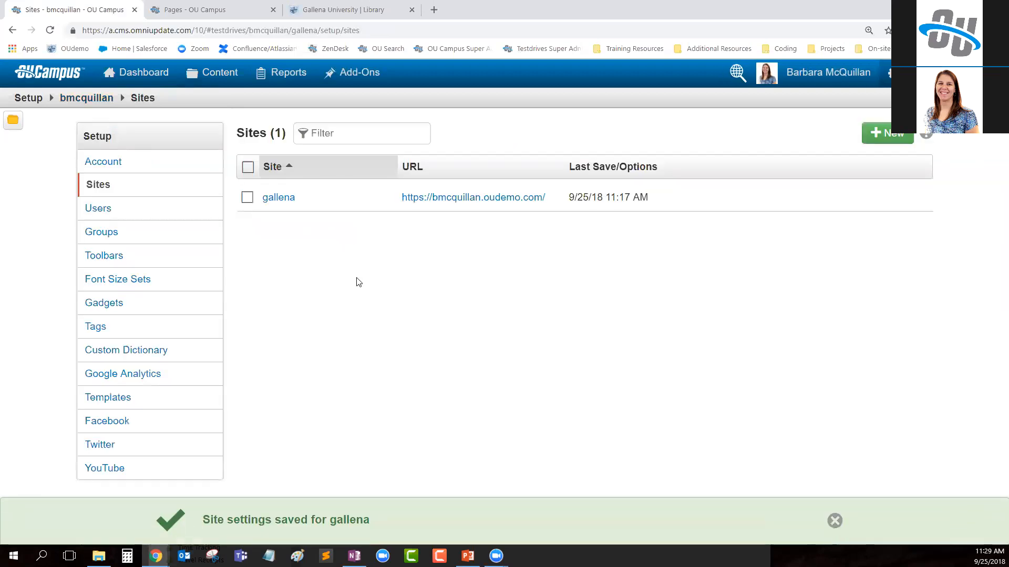
Reload the academics folder page in the other browser tab and add images bridge.jpg to a new upload there.
{"action": "left_click", "coordinate": [174, 10]}
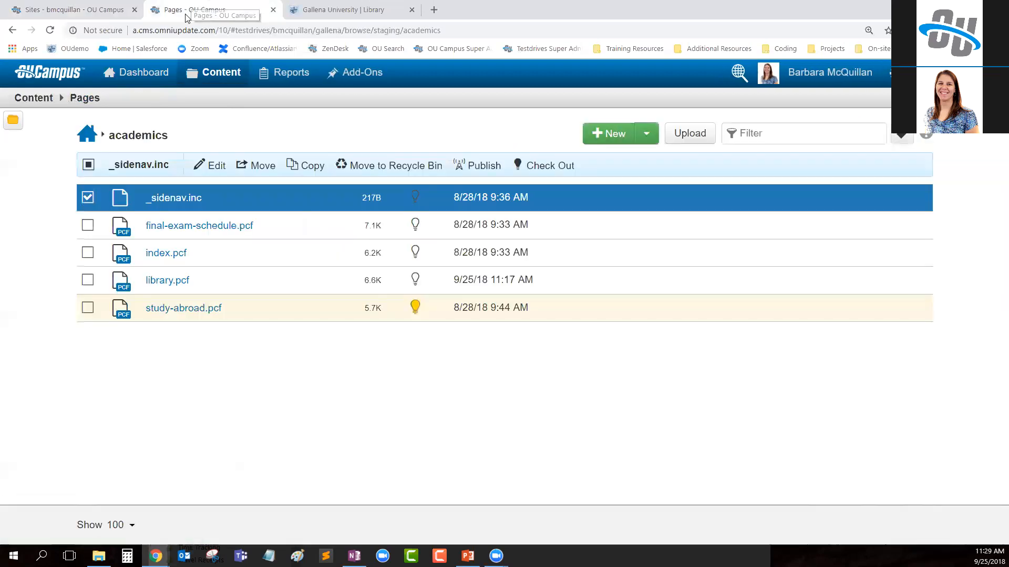
{"action": "left_click", "coordinate": [50, 29]}
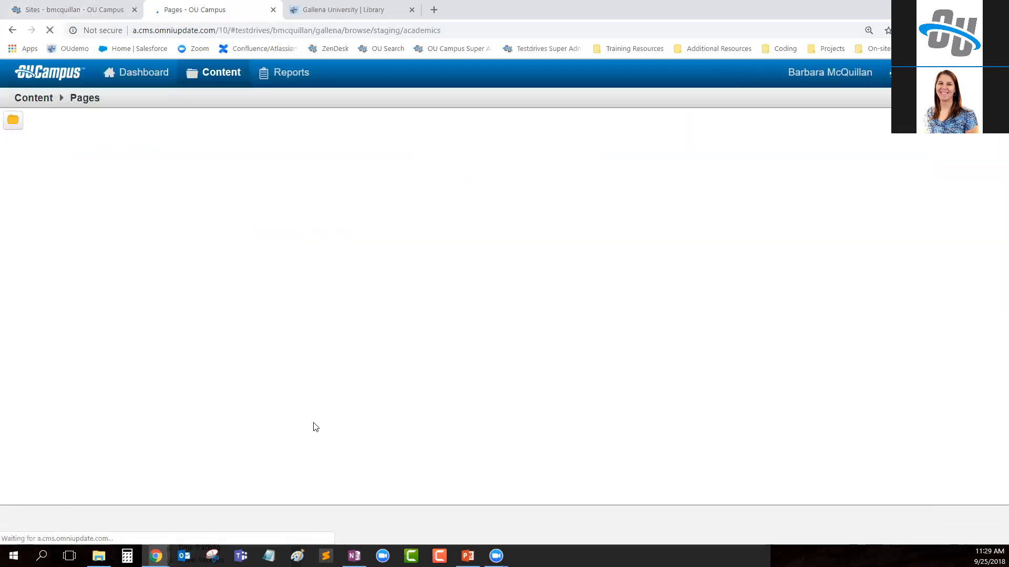
{"action": "left_click", "coordinate": [701, 134]}
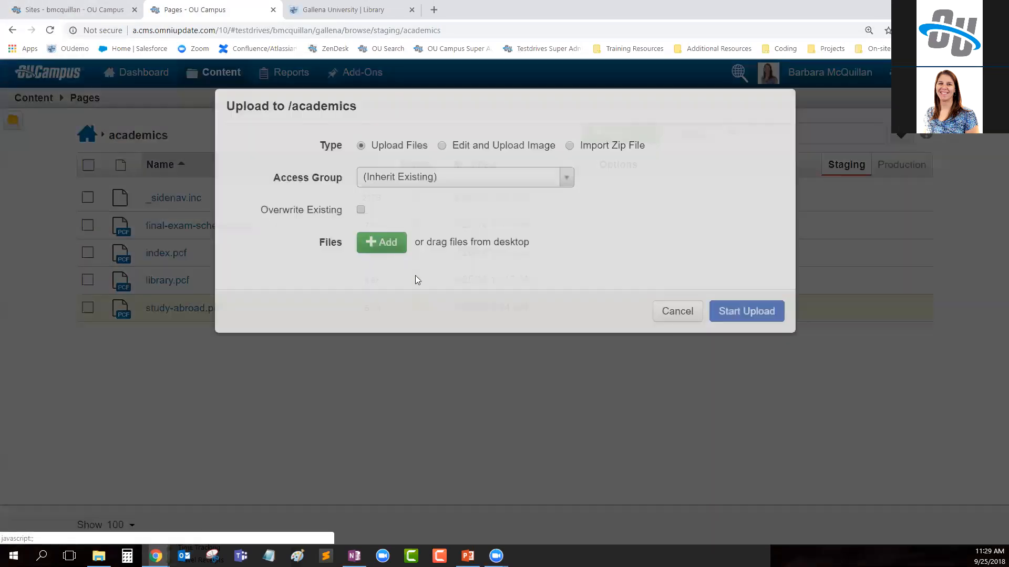
{"action": "left_click", "coordinate": [384, 245]}
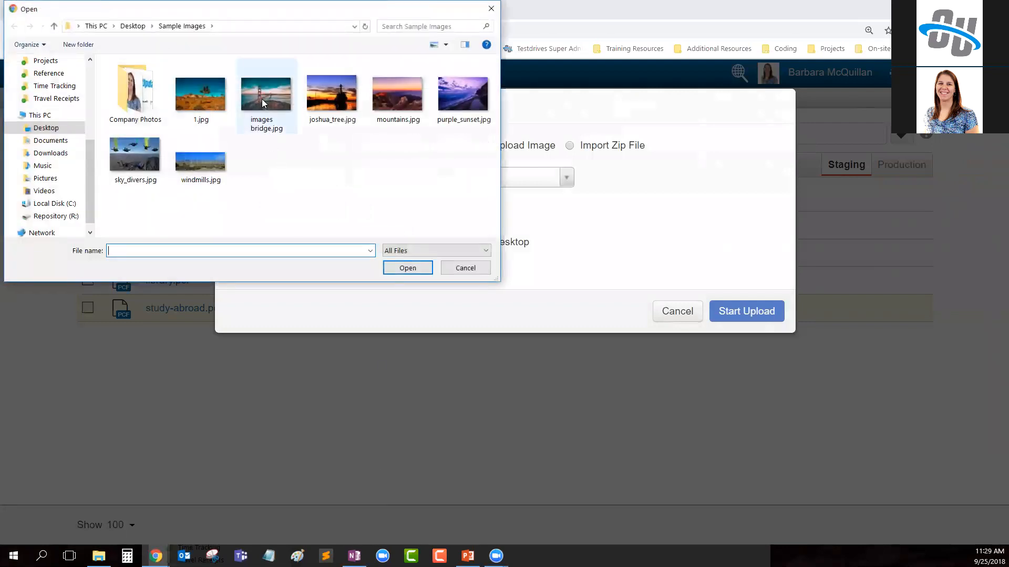
{"action": "double_click", "coordinate": [263, 99]}
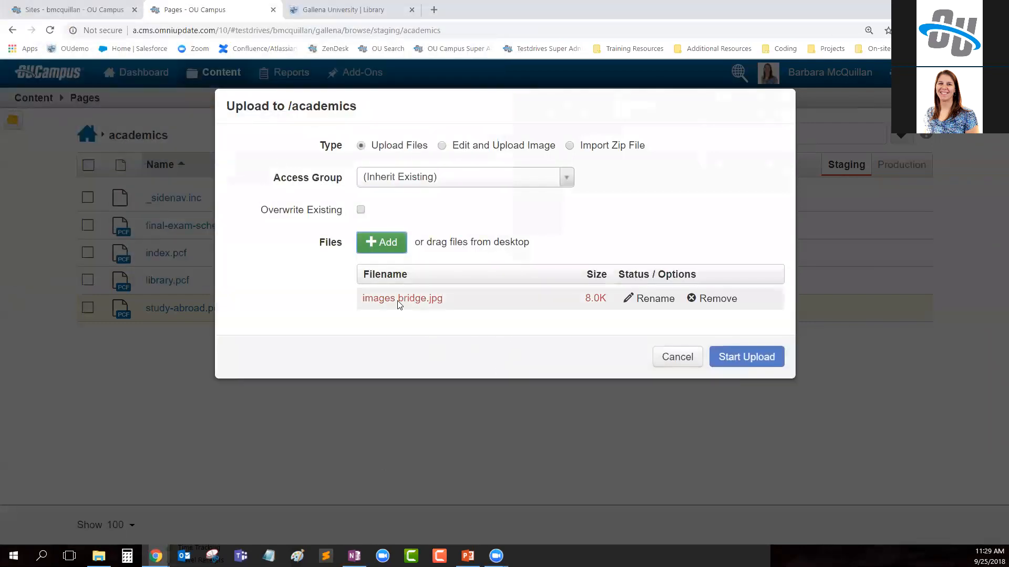
Rename the queued image as imagesbridge.jpg and upload it to the academics folder.
{"action": "left_click", "coordinate": [638, 298]}
{"action": "left_click", "coordinate": [396, 298]}
{"action": "key", "text": "BackSpace"}
{"action": "key", "text": "Return"}
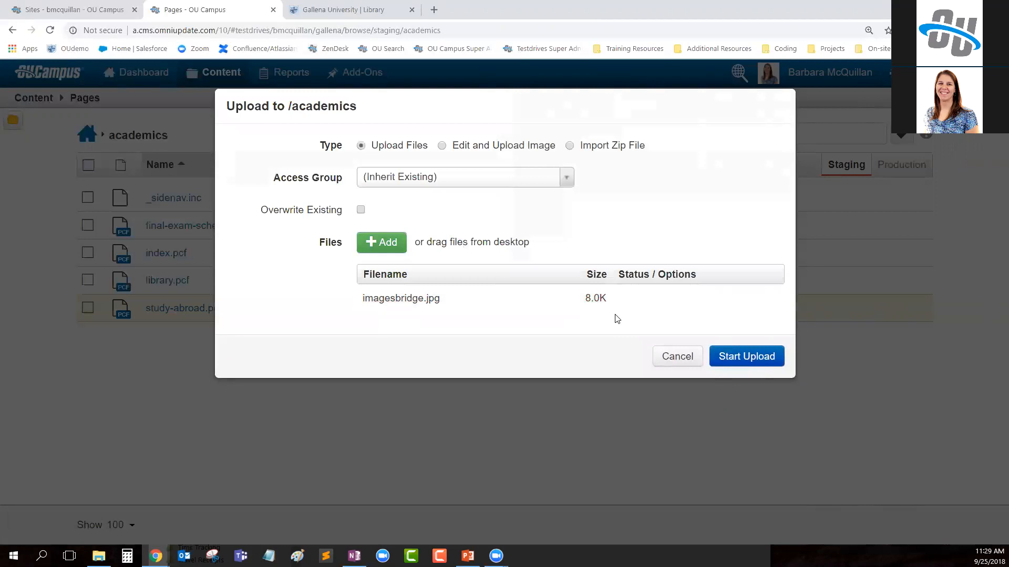
{"action": "left_click", "coordinate": [747, 362]}
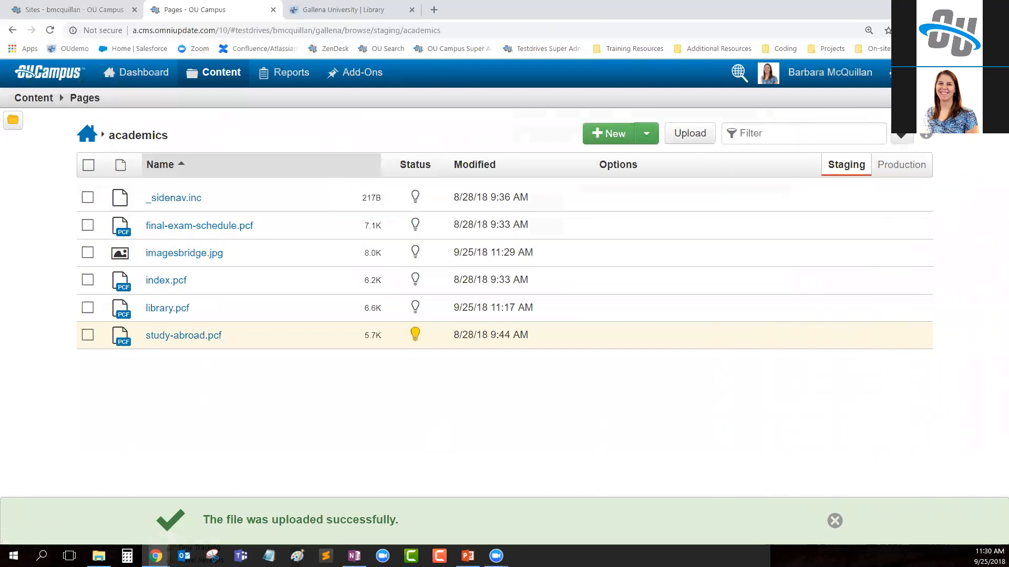
Open the gallena site's settings at the Upload Limits section.
{"action": "mouse_move", "coordinate": [896, 72]}
{"action": "left_click", "coordinate": [914, 133]}
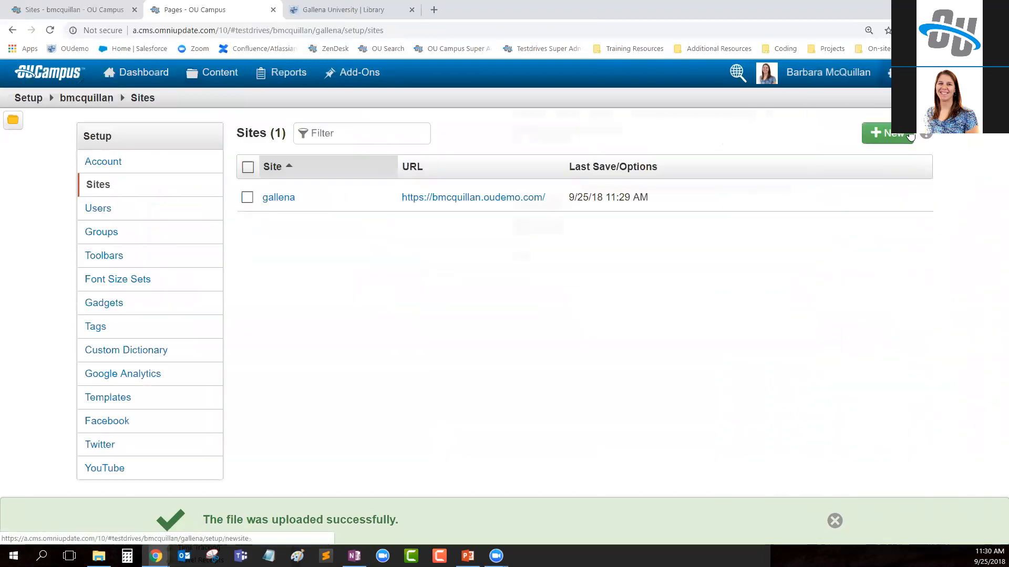
{"action": "left_click", "coordinate": [588, 198]}
{"action": "left_click", "coordinate": [575, 225]}
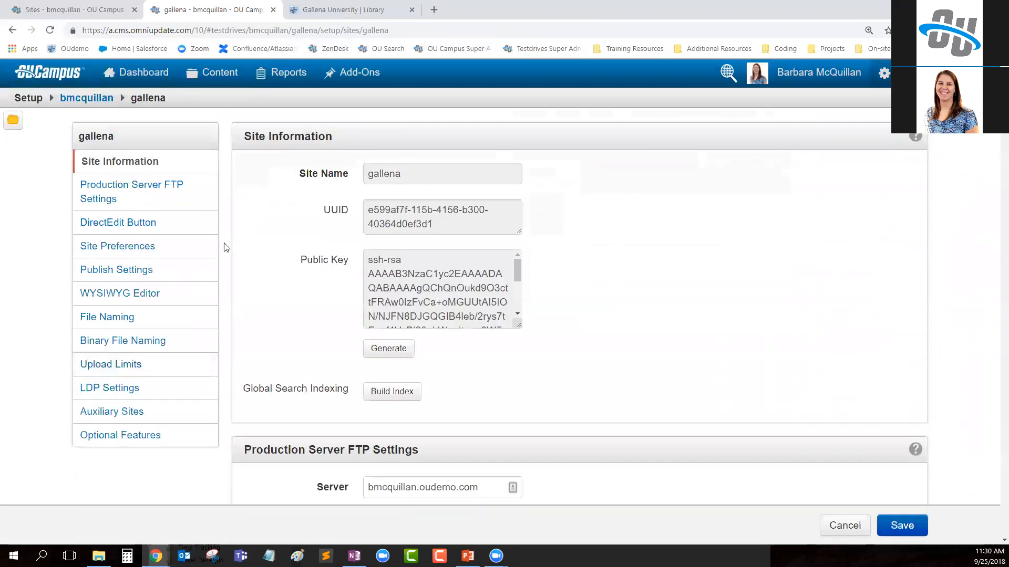
{"action": "left_click", "coordinate": [153, 367]}
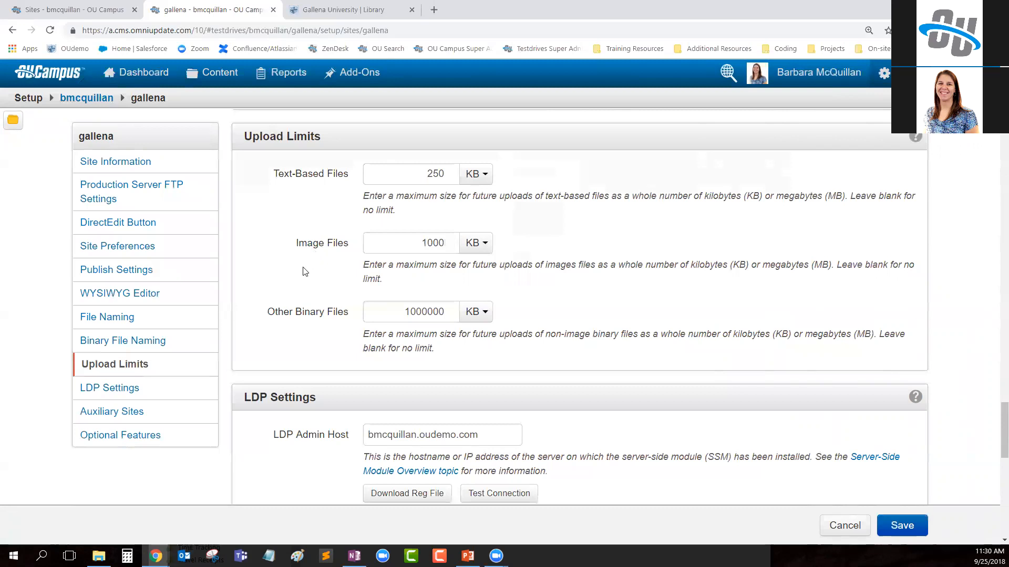
Review the upload limits for text-based, image and other binary files, and leave the site settings without saving.
{"action": "left_click_drag", "start_coordinate": [294, 243], "coordinate": [348, 250]}
{"action": "left_click_drag", "start_coordinate": [273, 176], "coordinate": [342, 184]}
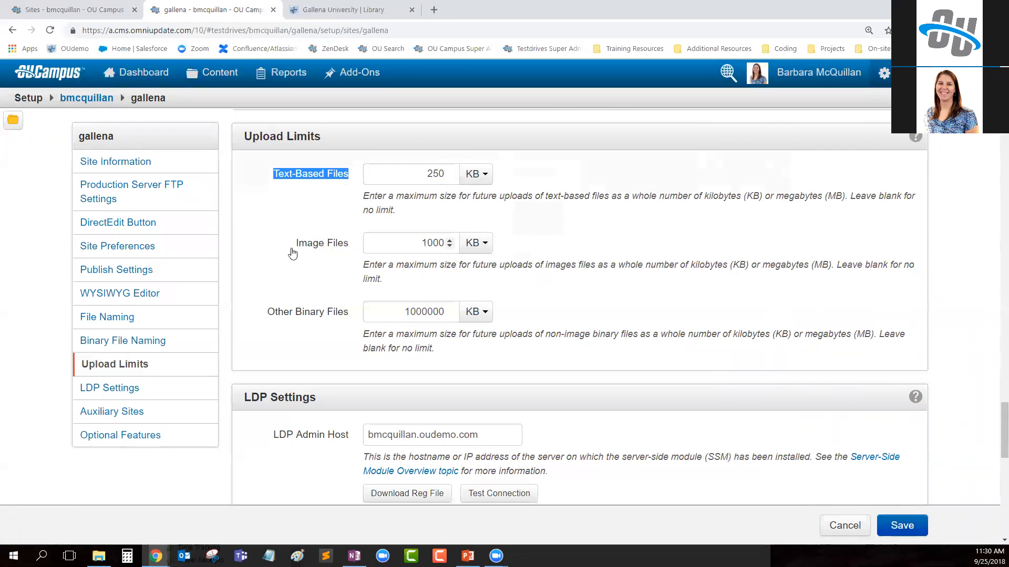
{"action": "left_click_drag", "start_coordinate": [286, 249], "coordinate": [356, 252]}
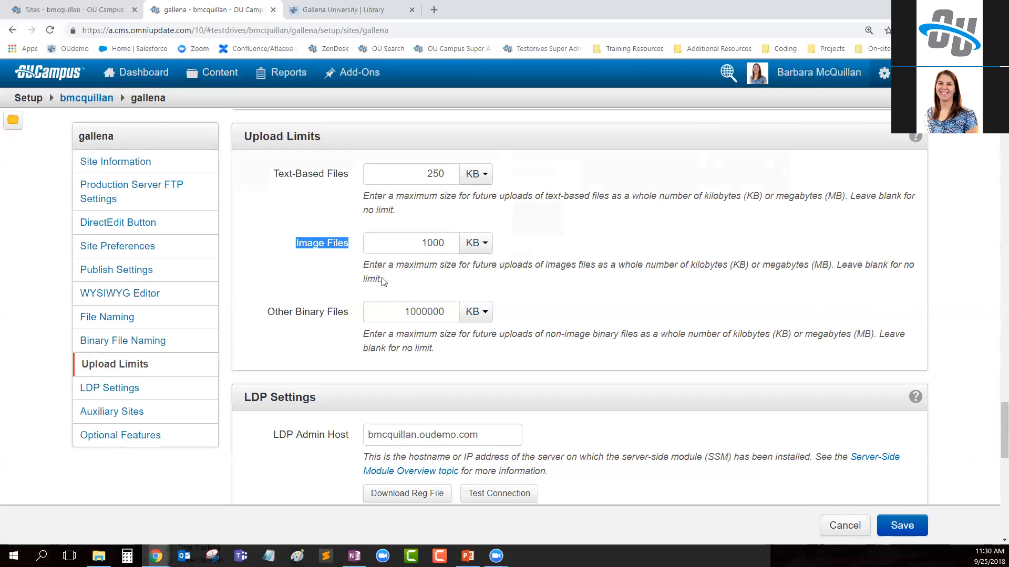
{"action": "left_click_drag", "start_coordinate": [262, 321], "coordinate": [355, 324]}
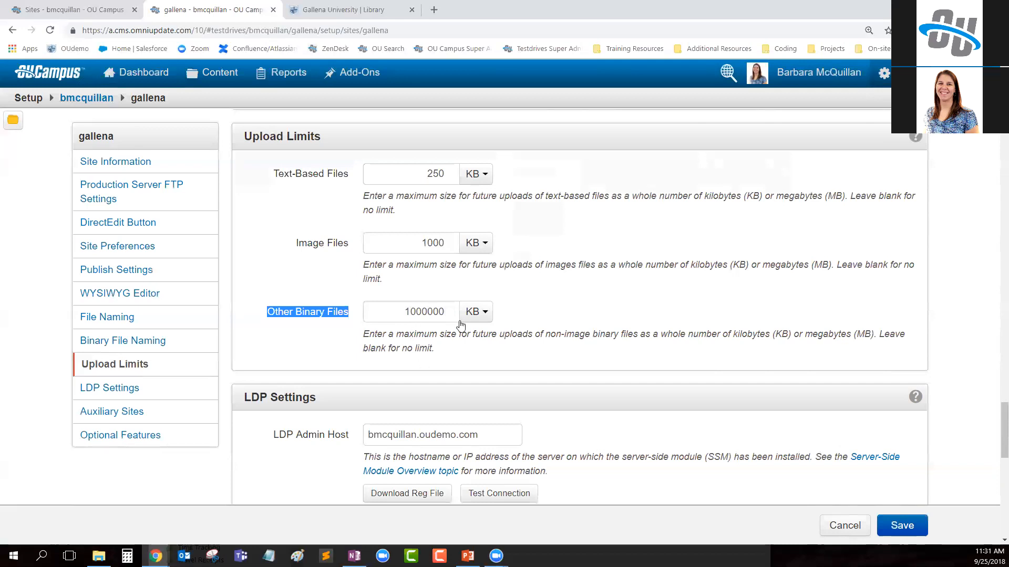
{"action": "left_click", "coordinate": [852, 539]}
{"action": "left_click", "coordinate": [844, 528]}
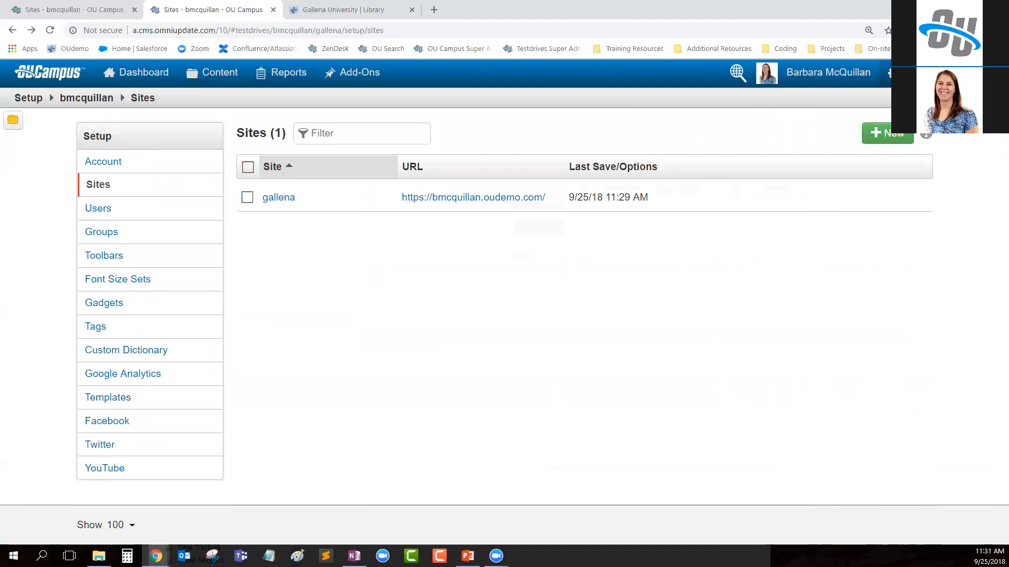
Open the account's Toolbars setup, and show the site's Pages listing in the first browser tab.
{"action": "mouse_move", "coordinate": [912, 73]}
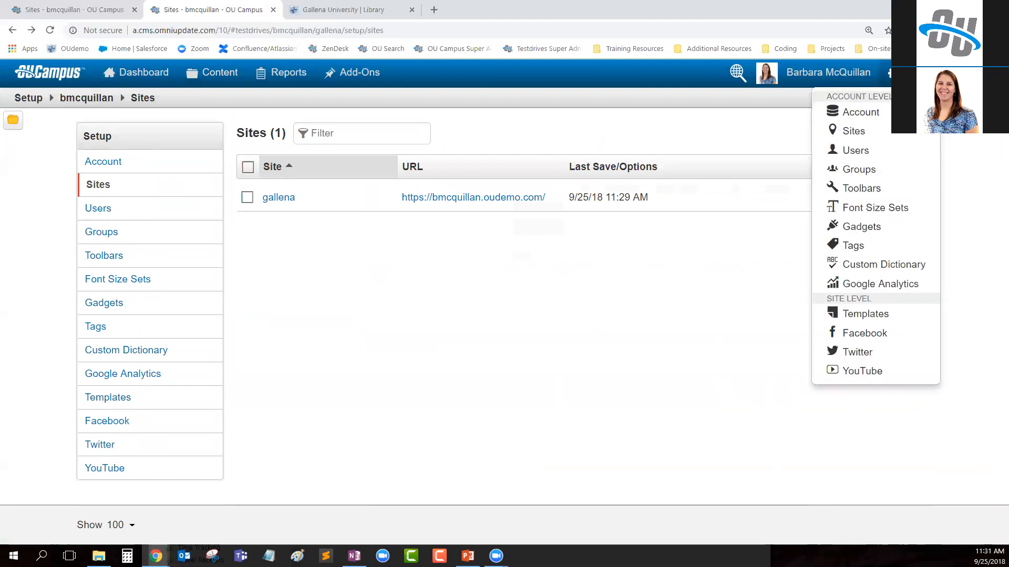
{"action": "left_click", "coordinate": [864, 193]}
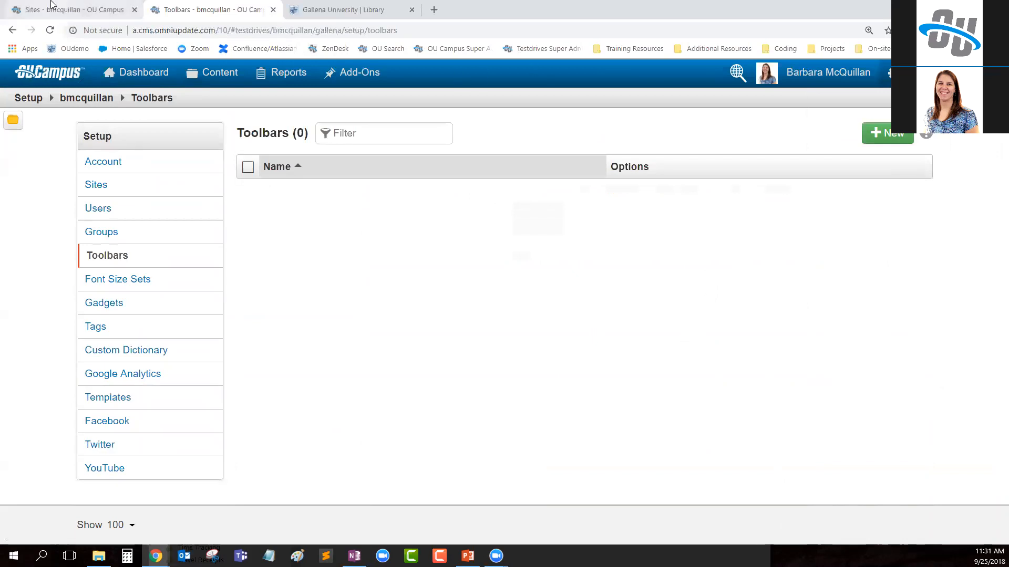
{"action": "left_click", "coordinate": [70, 7]}
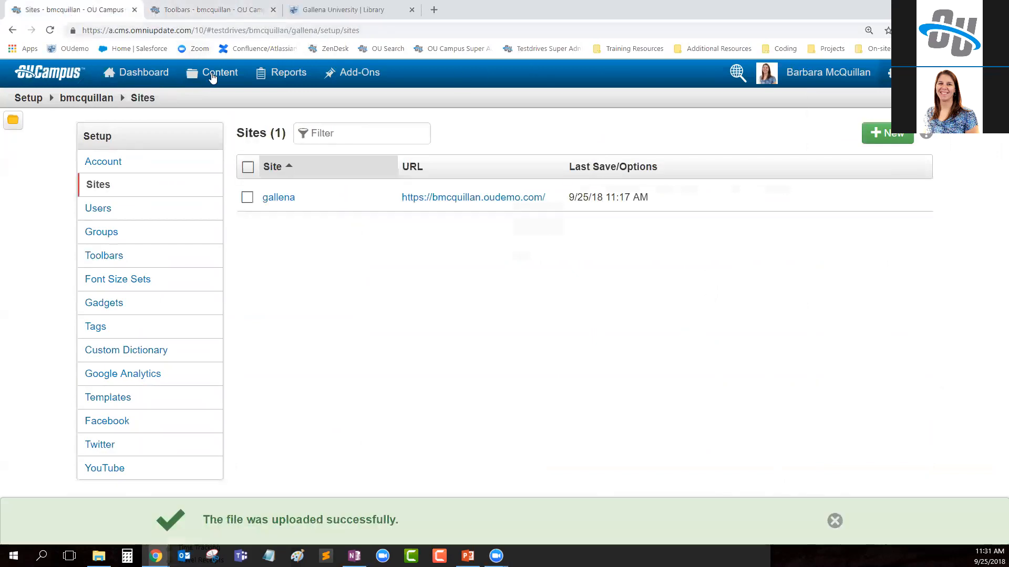
{"action": "mouse_move", "coordinate": [213, 79]}
{"action": "left_click", "coordinate": [227, 101]}
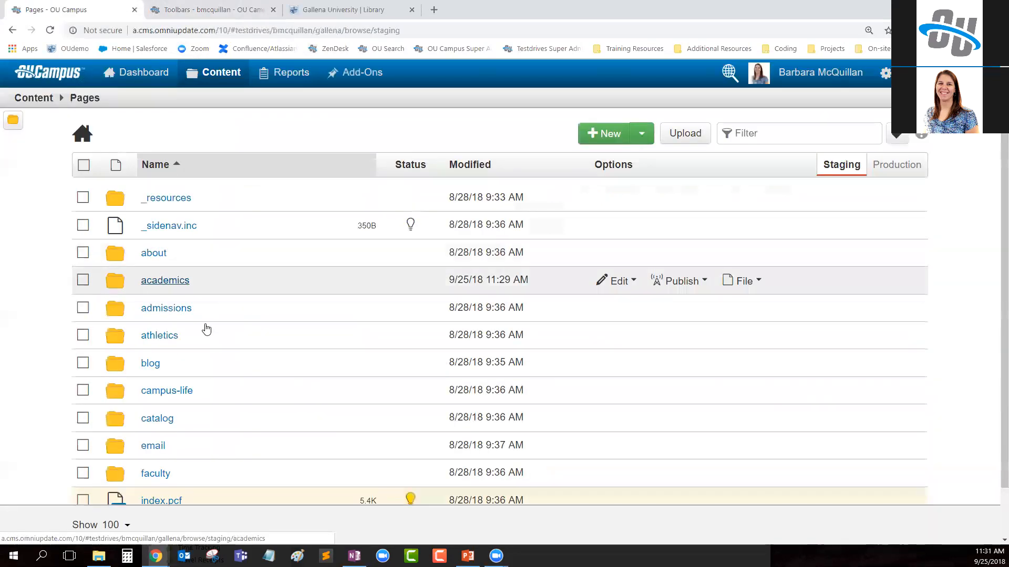
Open study-abroad.pcf from the academics folder and start editing its Main Content region.
{"action": "left_click", "coordinate": [163, 281]}
{"action": "left_click", "coordinate": [171, 348]}
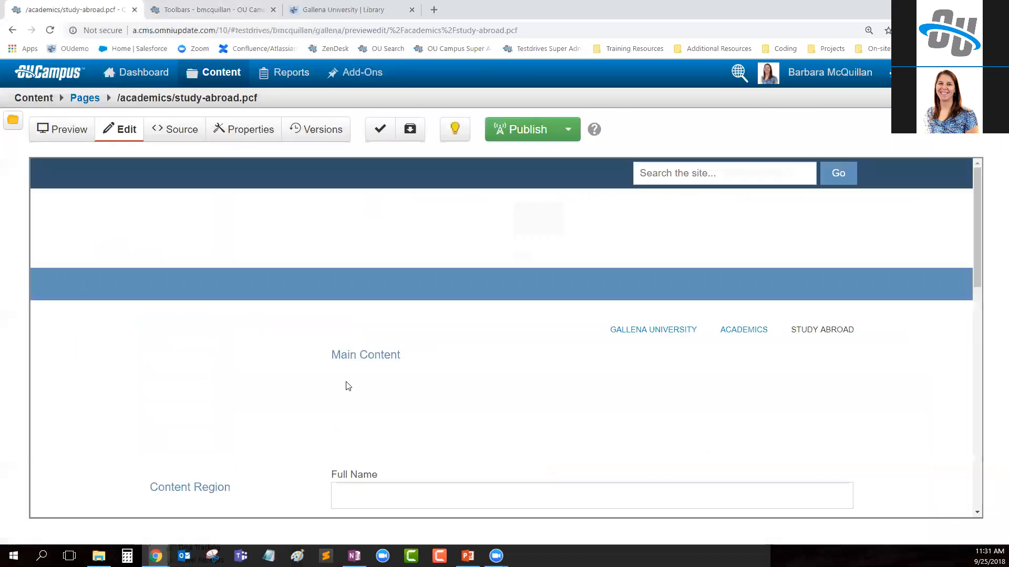
{"action": "scroll", "coordinate": [375, 251], "scroll_direction": "down", "scroll_amount": 3}
{"action": "left_click", "coordinate": [374, 246]}
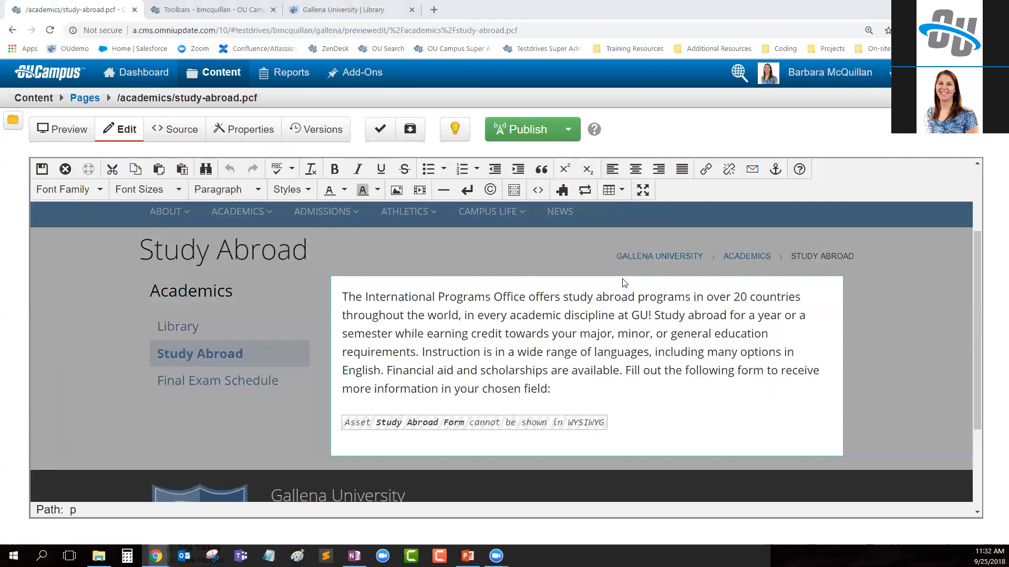
Examine the font family, text color and background color choices offered by the full editing toolbar.
{"action": "left_click", "coordinate": [73, 190]}
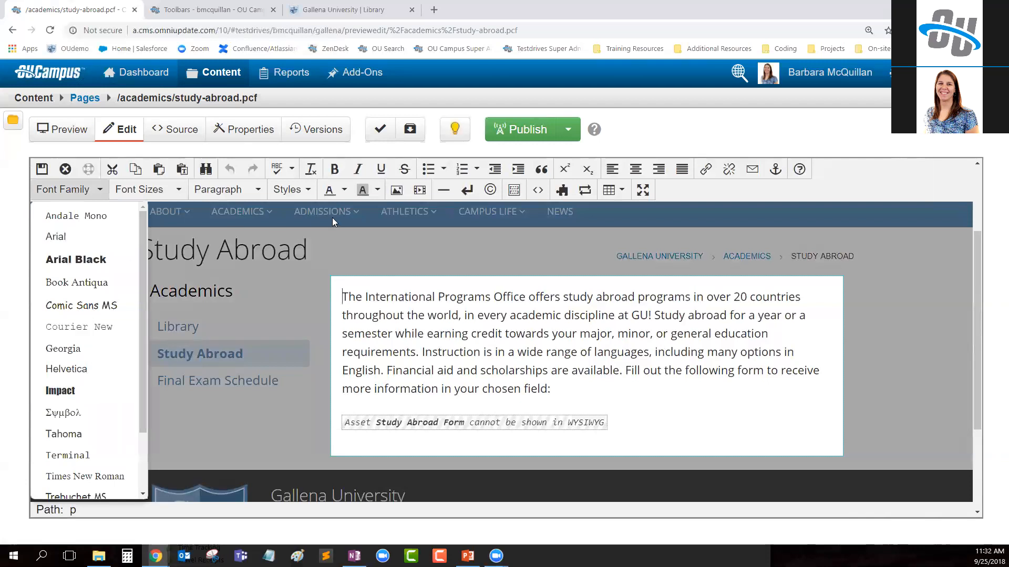
{"action": "left_click", "coordinate": [344, 190]}
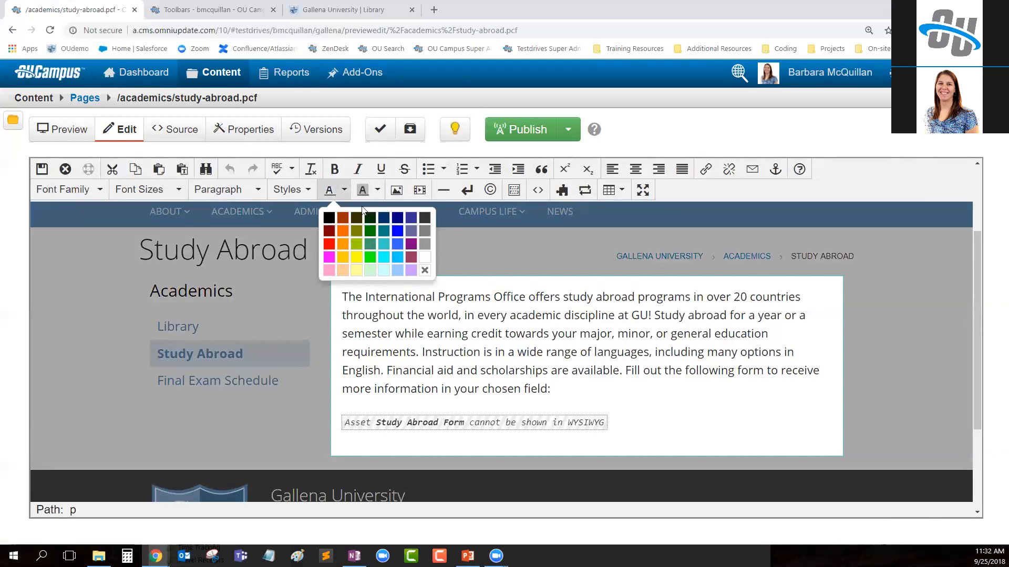
{"action": "left_click", "coordinate": [377, 191]}
{"action": "left_click", "coordinate": [414, 382]}
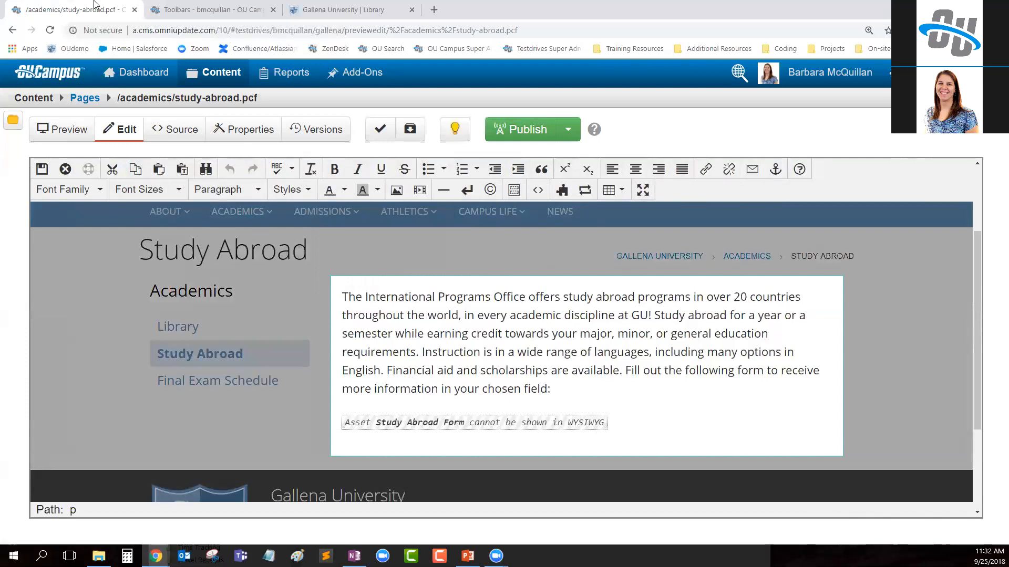
Start a new toolbar in the account's Toolbars setup and name it Basic Editor.
{"action": "left_click", "coordinate": [202, 11]}
{"action": "mouse_move", "coordinate": [890, 72]}
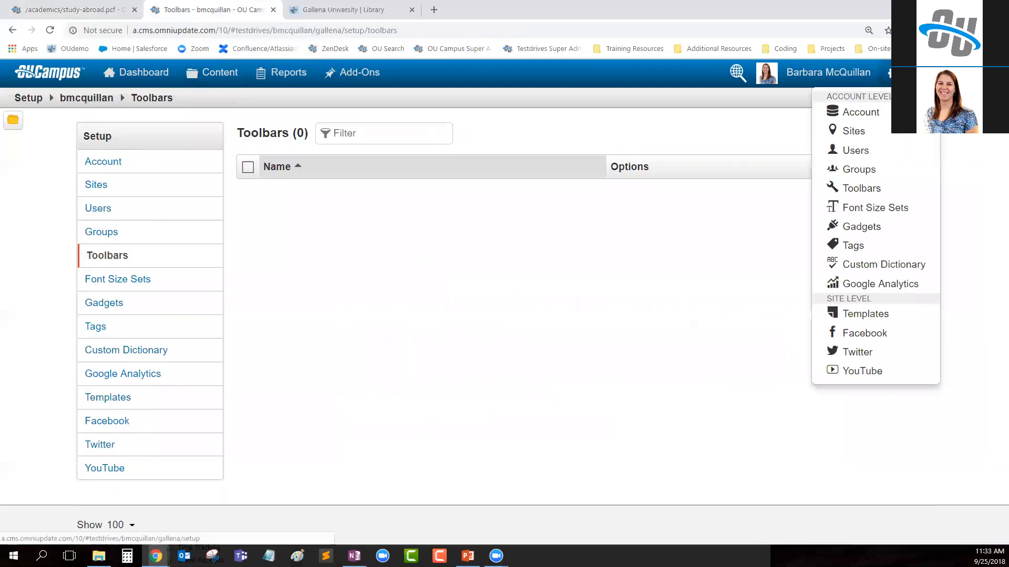
{"action": "left_click", "coordinate": [888, 190]}
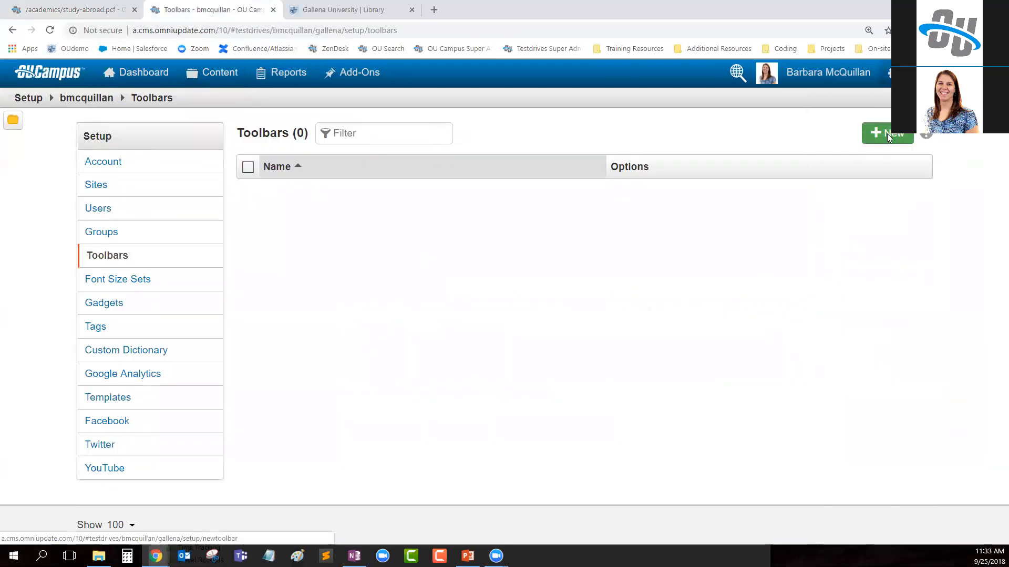
{"action": "left_click", "coordinate": [886, 134]}
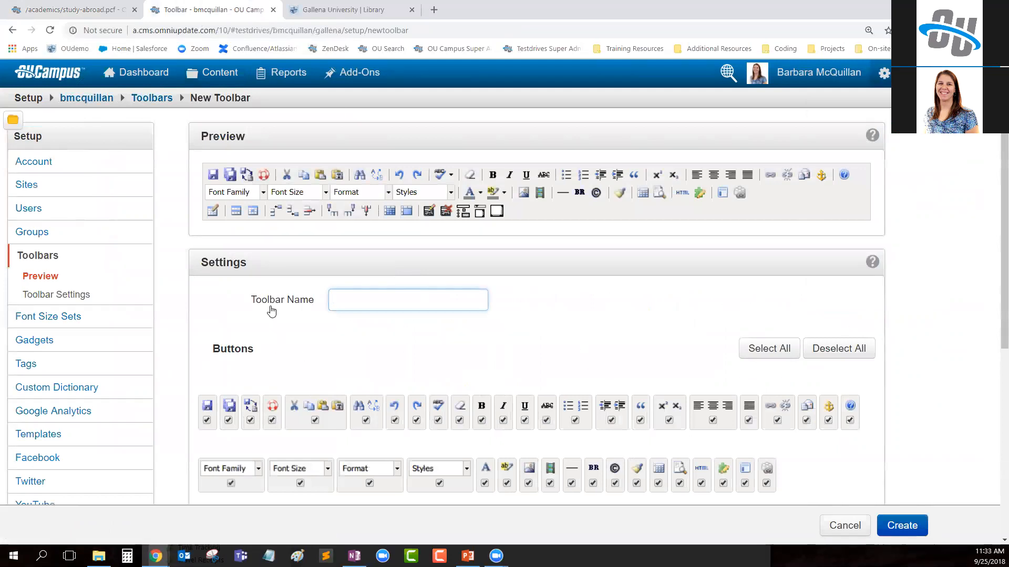
{"action": "left_click_drag", "start_coordinate": [248, 305], "coordinate": [318, 306]}
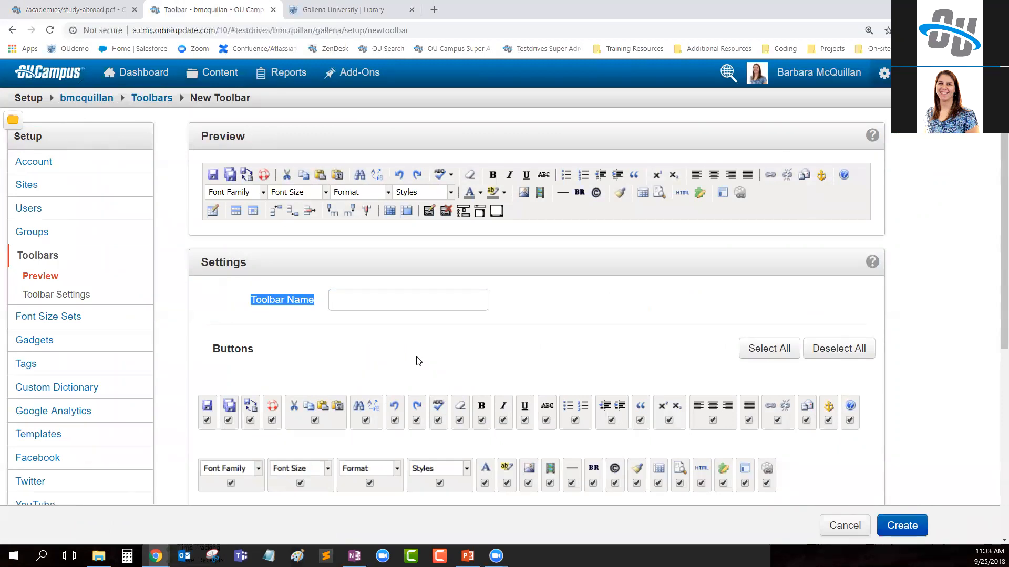
{"action": "left_click", "coordinate": [412, 303]}
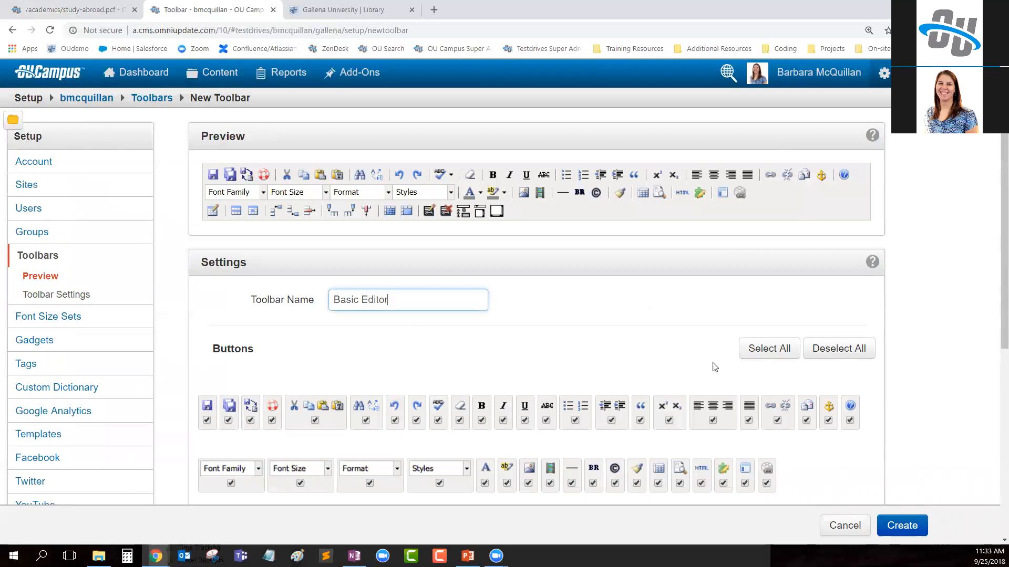
Limit the toolbar's buttons to Save, Bold and Insert/Edit Image by clearing all of them first, and check the preview.
{"action": "scroll", "coordinate": [476, 358], "scroll_direction": "down", "scroll_amount": 2}
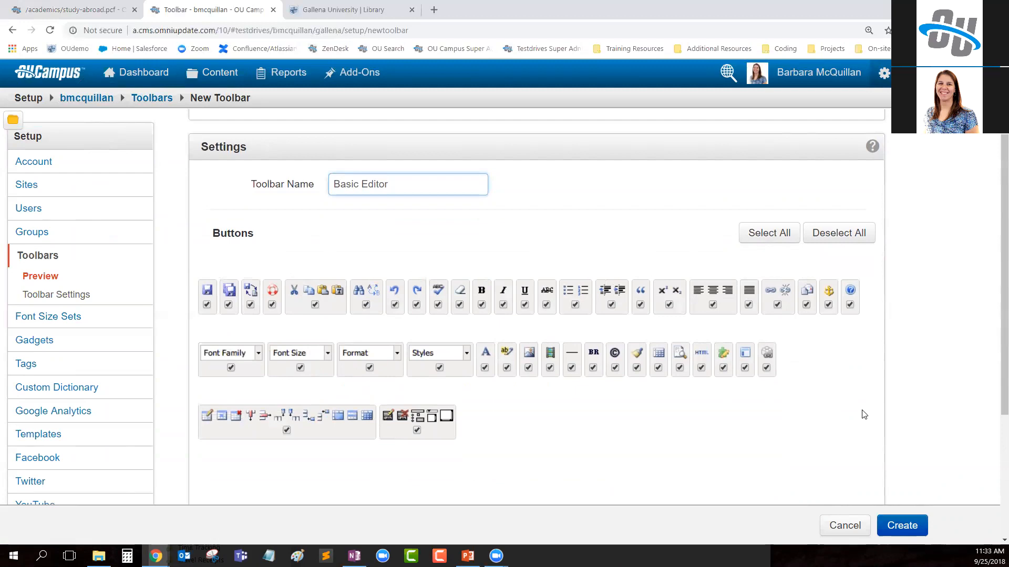
{"action": "left_click", "coordinate": [830, 233]}
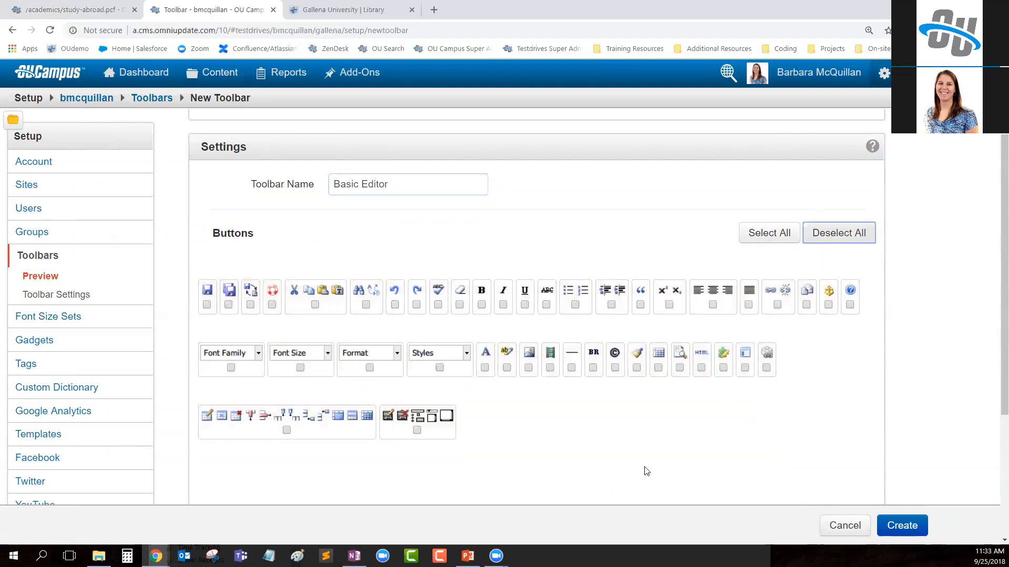
{"action": "left_click", "coordinate": [207, 305]}
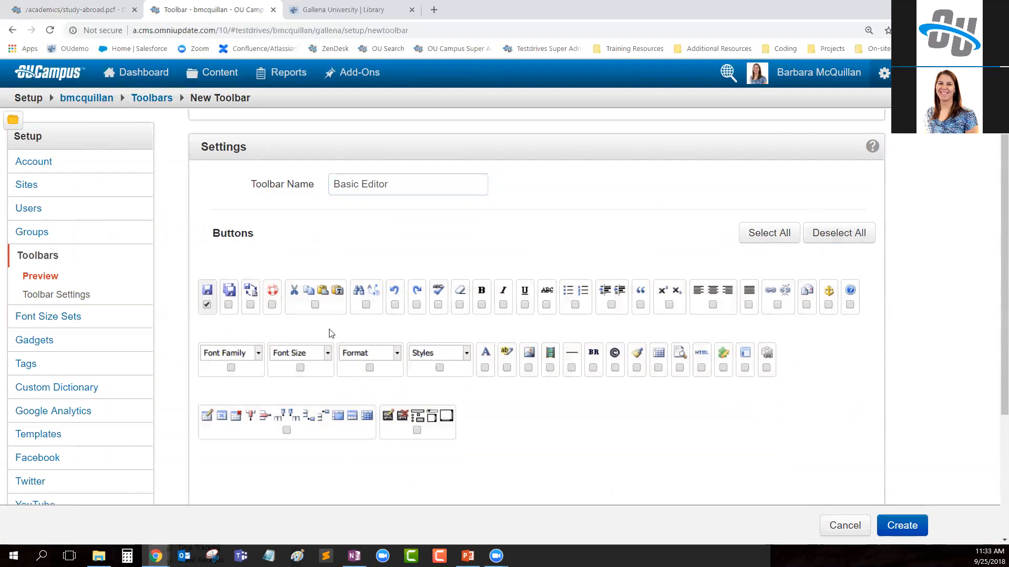
{"action": "left_click", "coordinate": [481, 305]}
{"action": "left_click", "coordinate": [528, 367]}
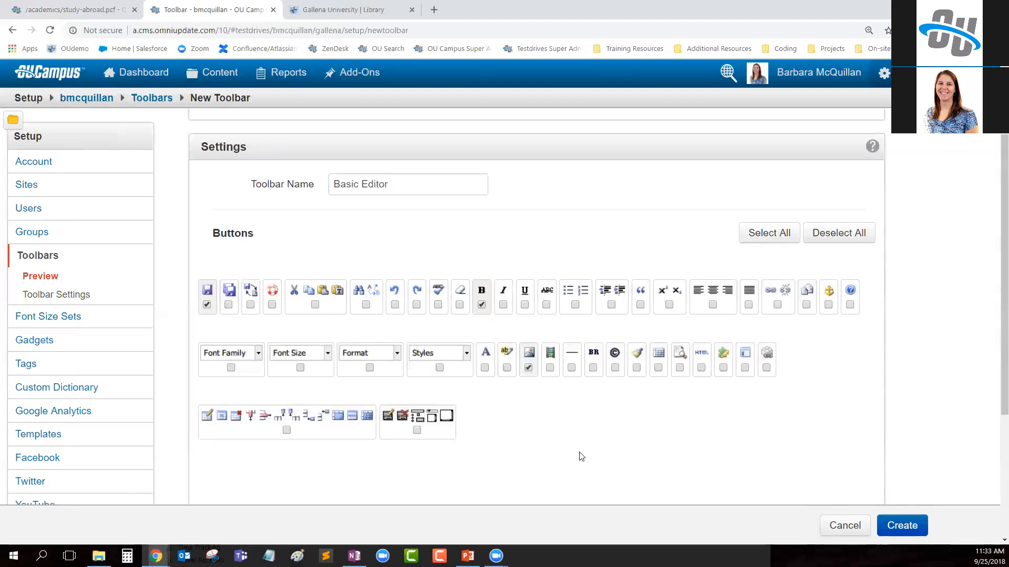
{"action": "scroll", "coordinate": [576, 455], "scroll_direction": "up", "scroll_amount": 2}
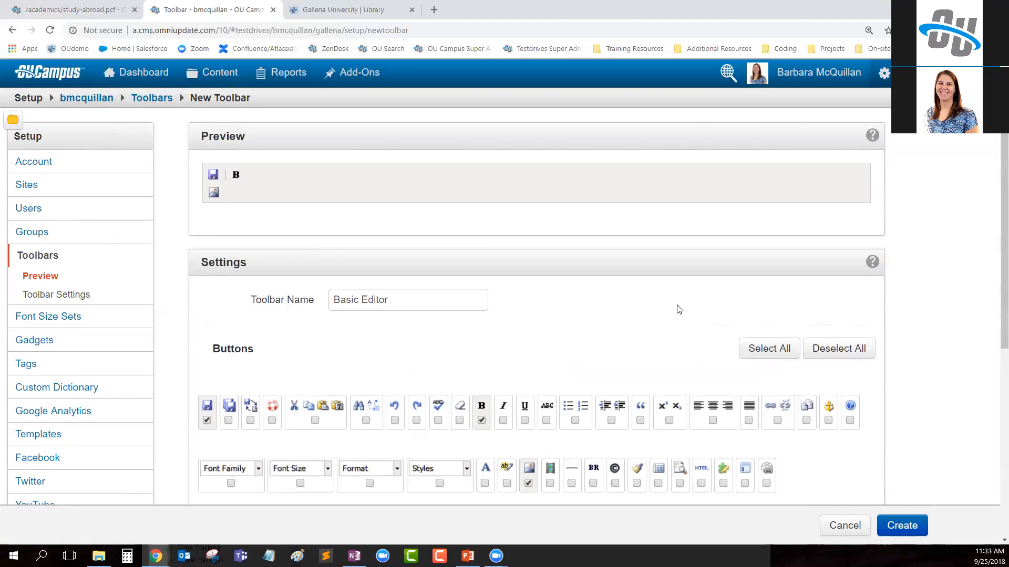
Compare the two paste settings, keep All Paste Options for the toolbar, and create it.
{"action": "scroll", "coordinate": [681, 311], "scroll_direction": "down", "scroll_amount": 5}
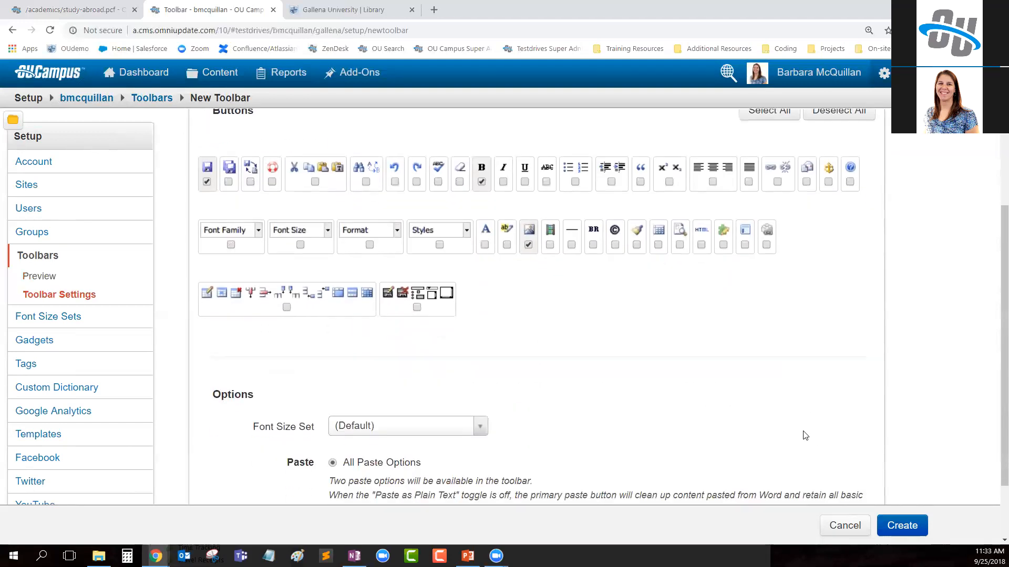
{"action": "left_click_drag", "start_coordinate": [285, 378], "coordinate": [321, 383]}
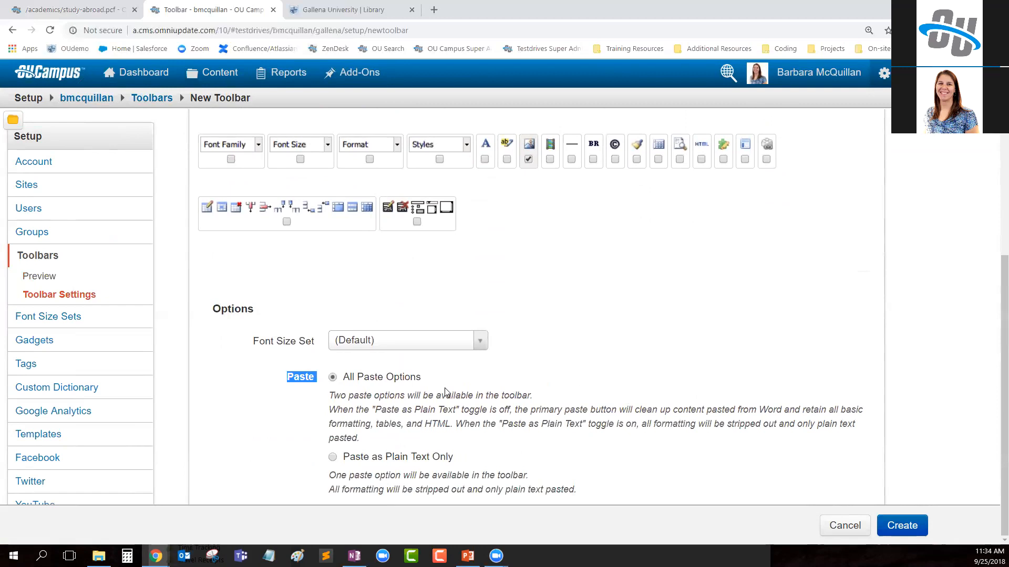
{"action": "left_click", "coordinate": [333, 457]}
{"action": "left_click", "coordinate": [549, 458]}
{"action": "left_click", "coordinate": [331, 377]}
{"action": "left_click", "coordinate": [899, 528]}
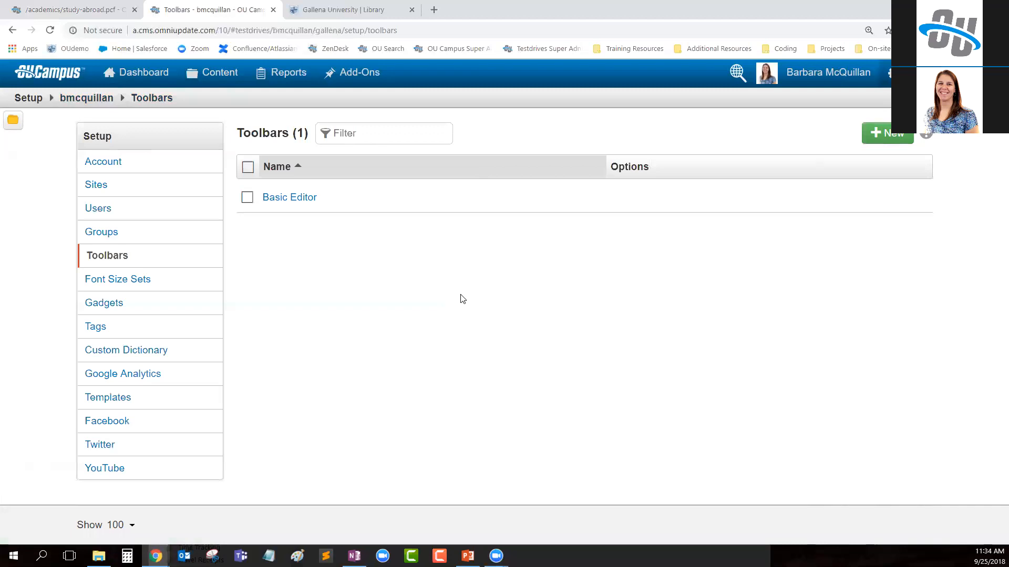
In the level 6 user's browser window, open athletics/tailgating-policy.pcf, view its Main Content editing toolbar, and check the page back in.
{"action": "mouse_move", "coordinate": [156, 553]}
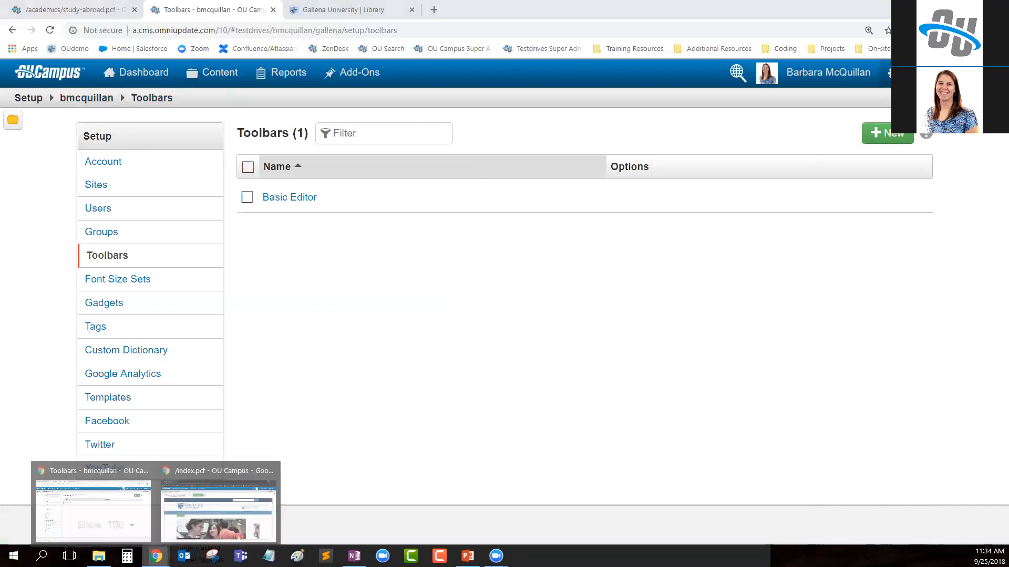
{"action": "left_click", "coordinate": [230, 515]}
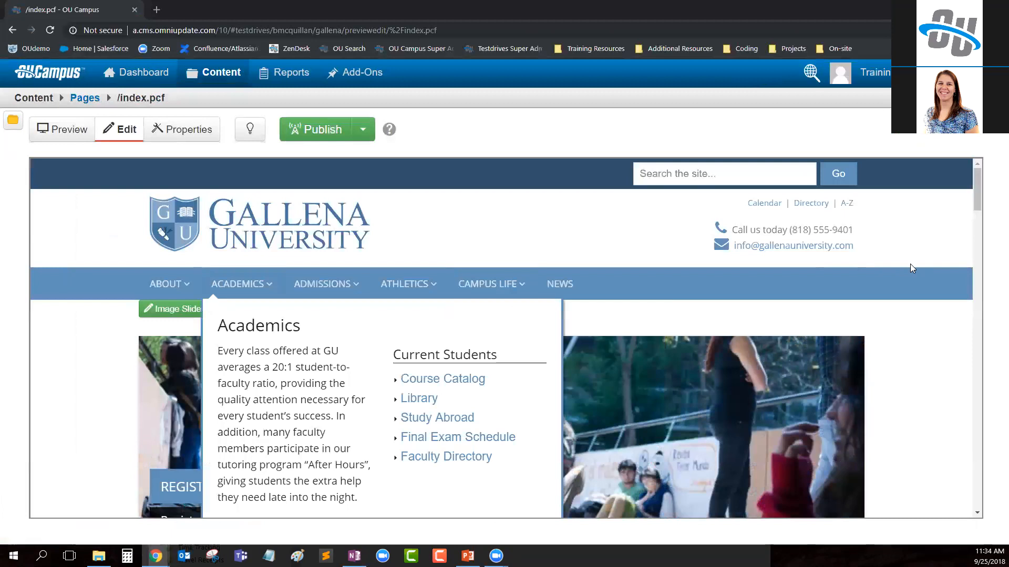
{"action": "left_click", "coordinate": [83, 101]}
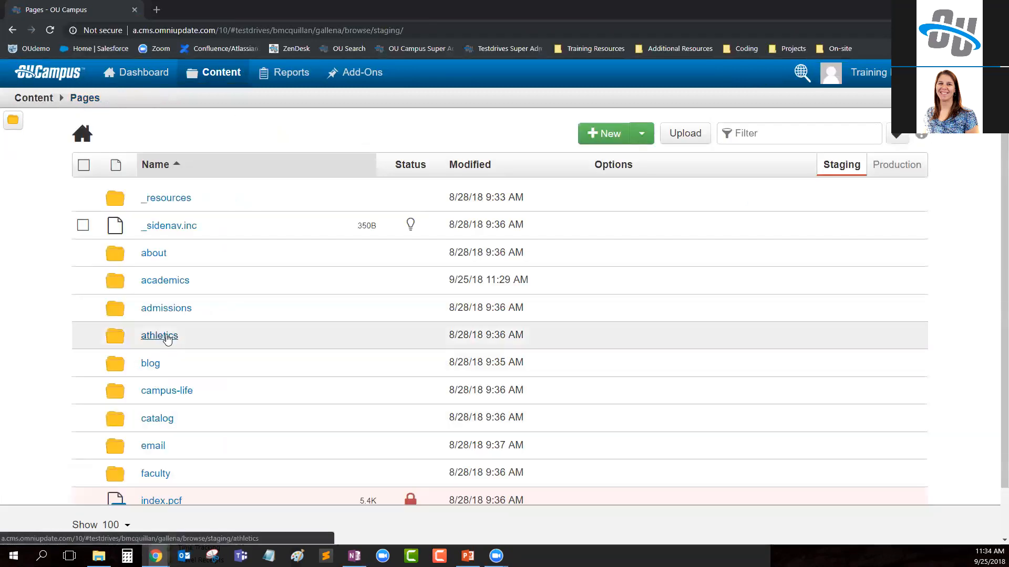
{"action": "left_click", "coordinate": [167, 337]}
{"action": "left_click", "coordinate": [175, 335]}
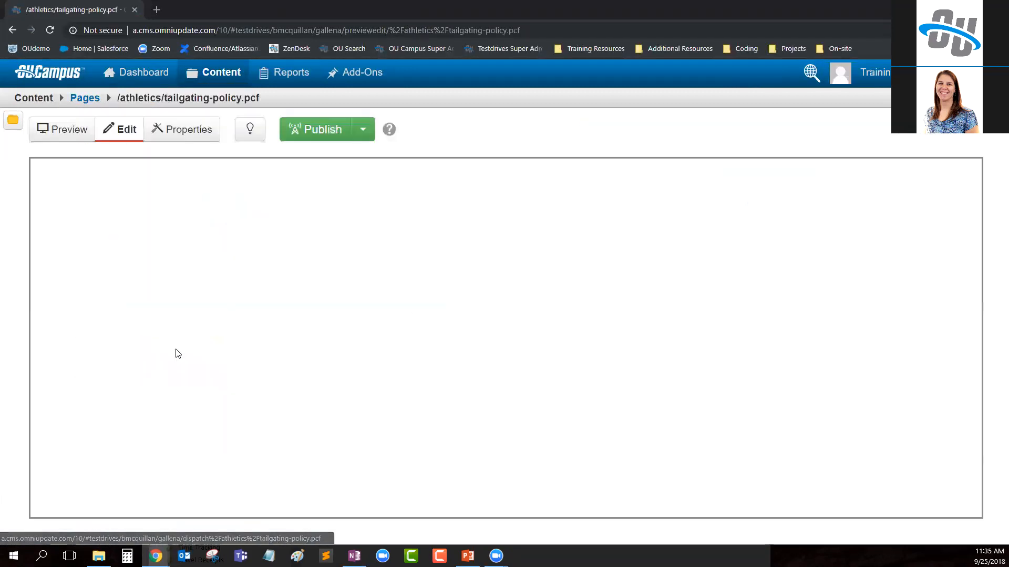
{"action": "left_click", "coordinate": [389, 359]}
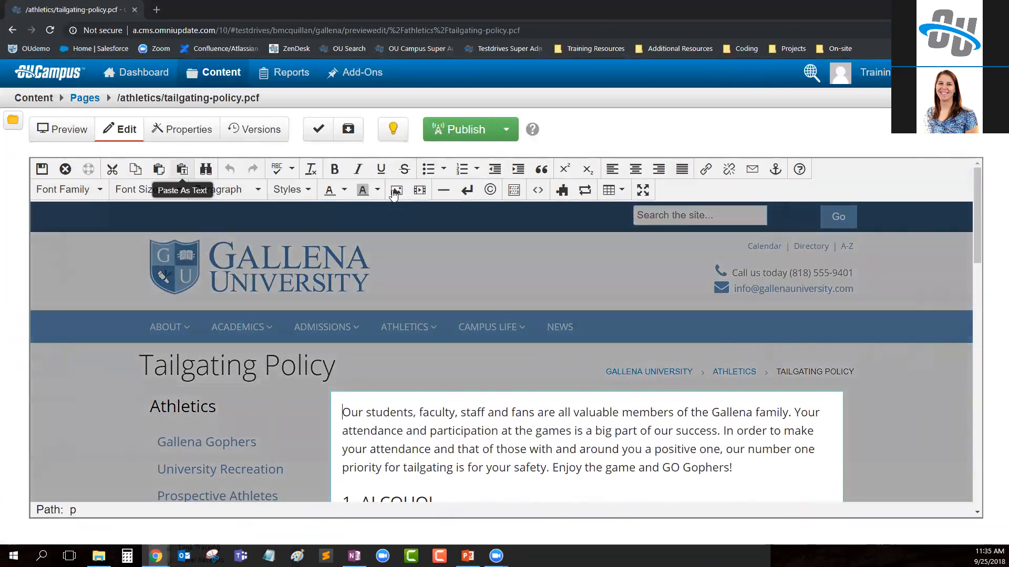
{"action": "left_click", "coordinate": [393, 129]}
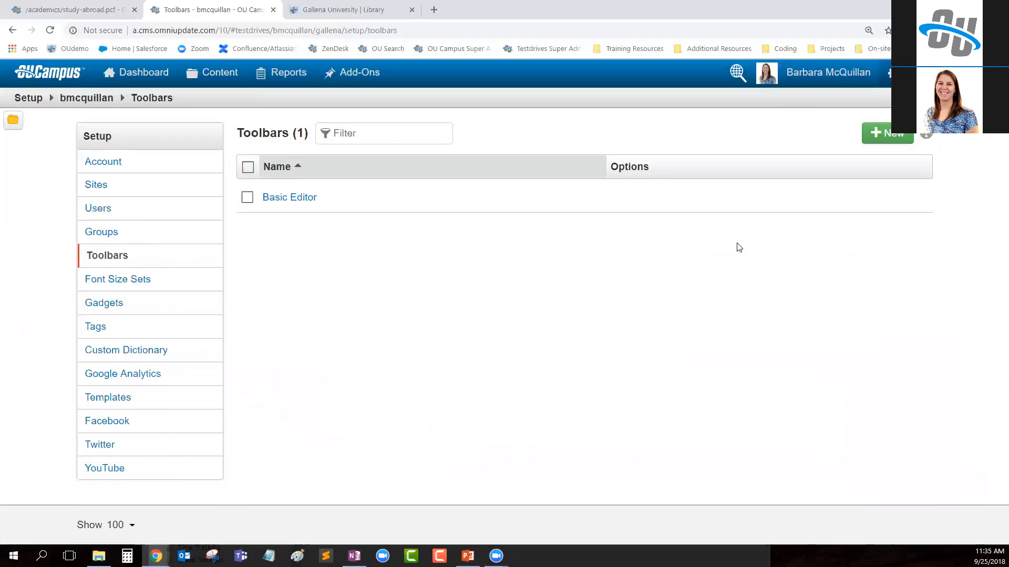
In the administrator's window, open the level 6 training user's settings at the Restrictions section.
{"action": "mouse_move", "coordinate": [892, 73]}
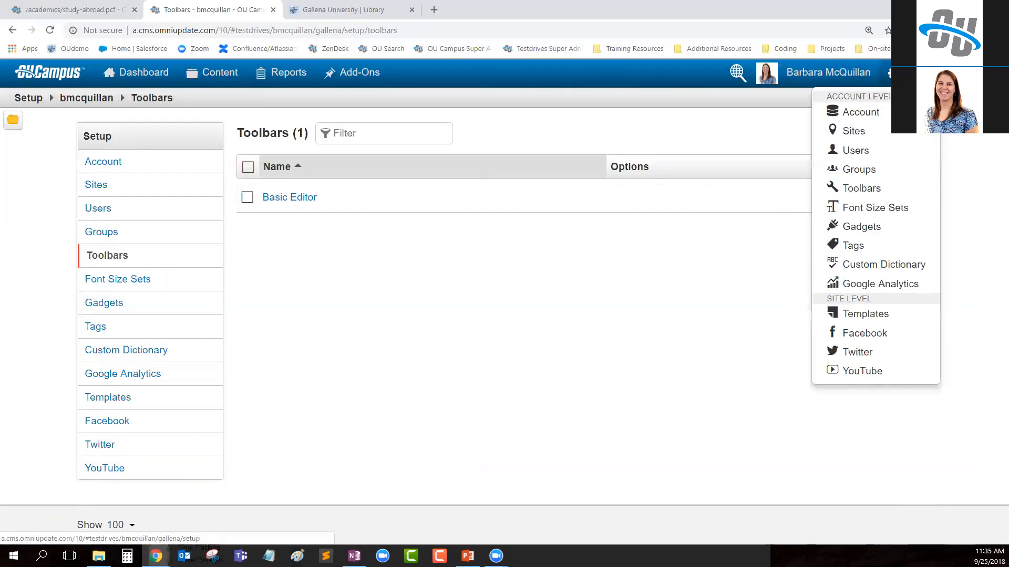
{"action": "left_click", "coordinate": [861, 150]}
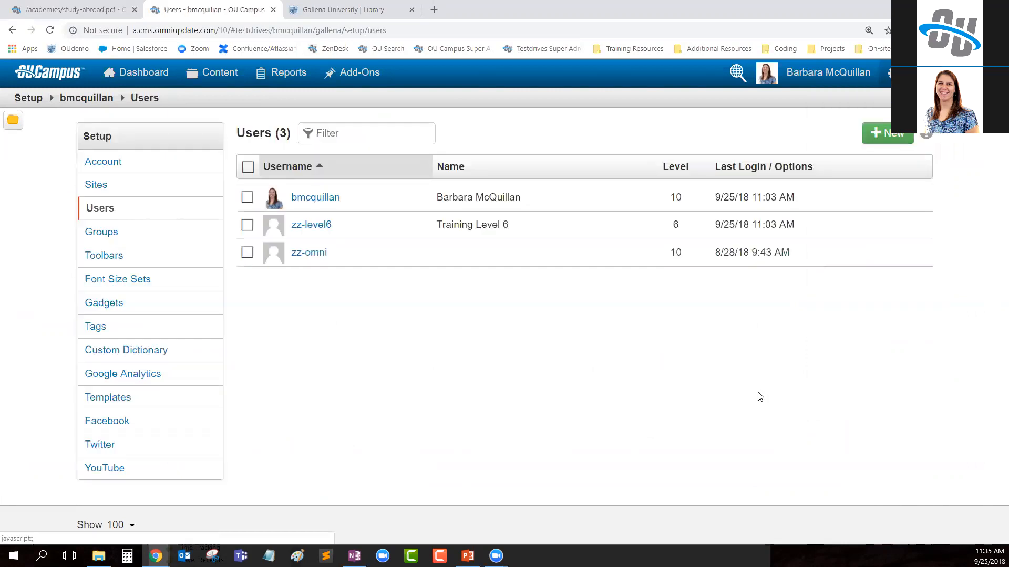
{"action": "mouse_move", "coordinate": [396, 234]}
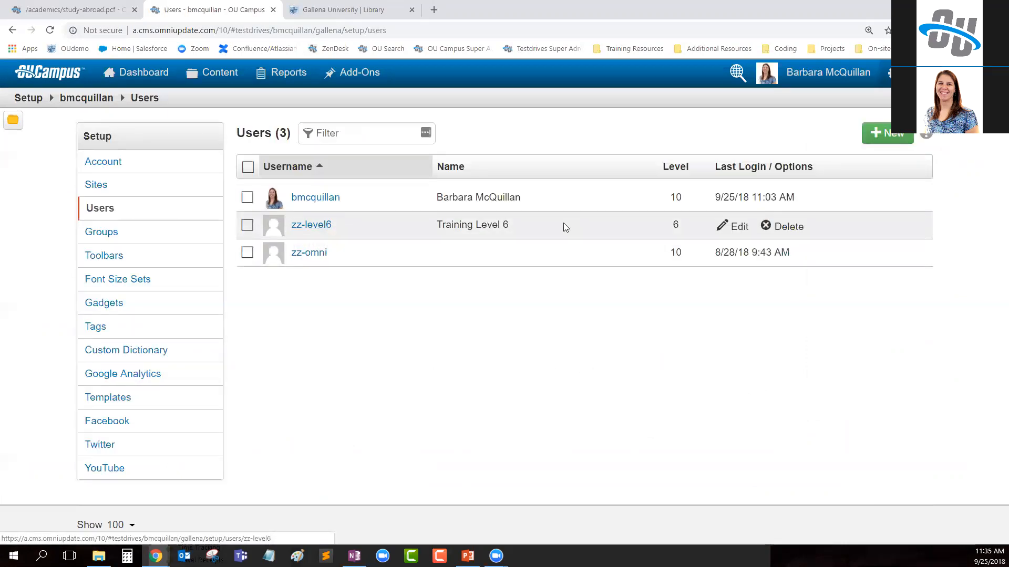
{"action": "left_click", "coordinate": [309, 227]}
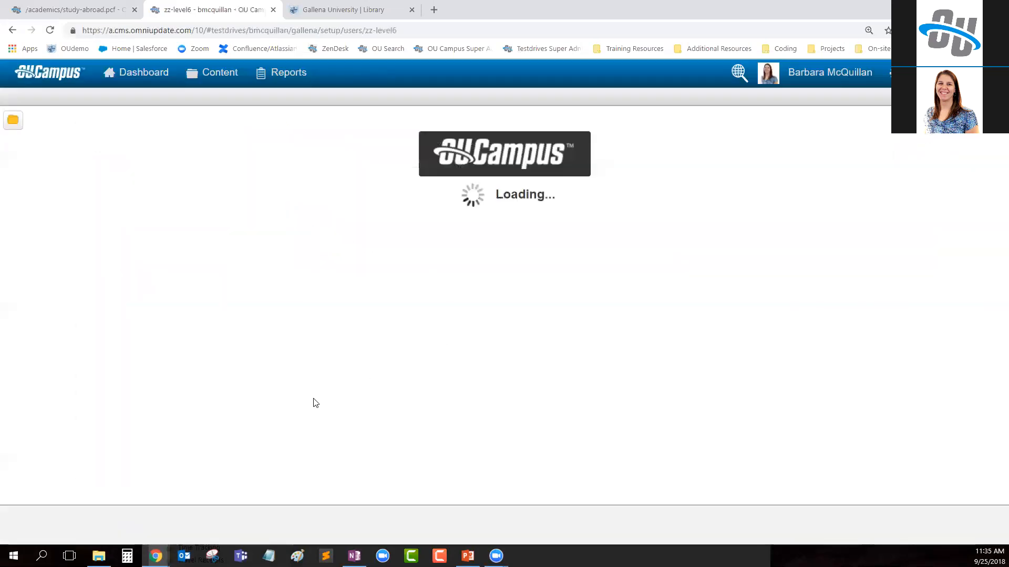
{"action": "scroll", "coordinate": [316, 321], "scroll_direction": "down", "scroll_amount": 10}
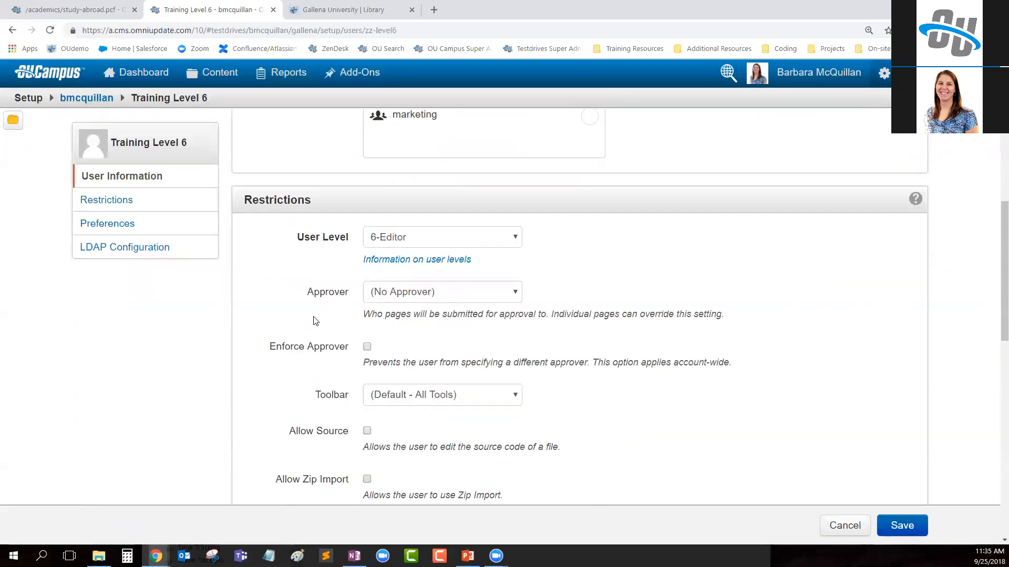
{"action": "scroll", "coordinate": [315, 321], "scroll_direction": "down", "scroll_amount": 1}
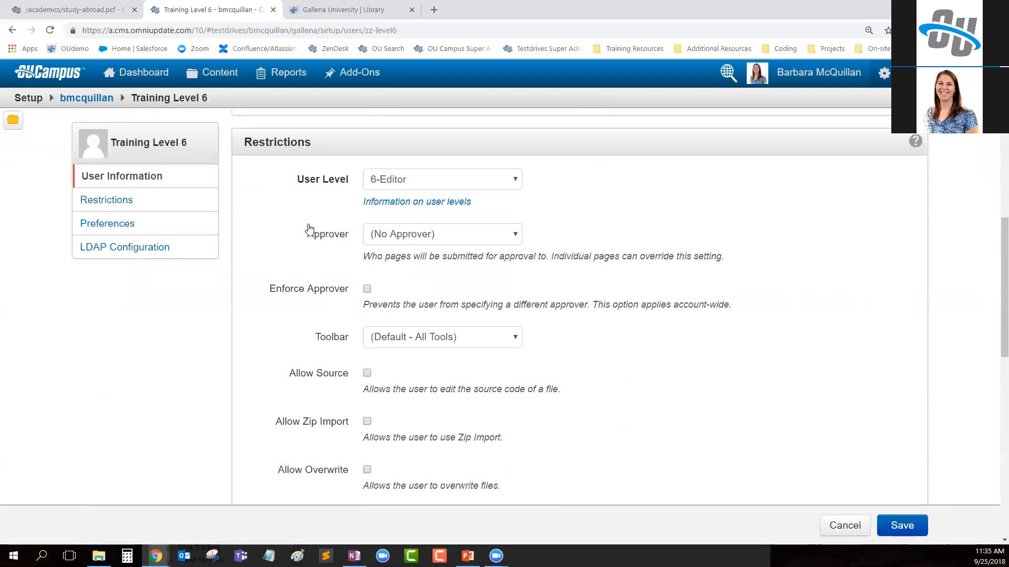
Assign the Basic Editor toolbar to the level 6 training user and save the user settings.
{"action": "left_click_drag", "start_coordinate": [320, 336], "coordinate": [348, 339]}
{"action": "left_click", "coordinate": [421, 344]}
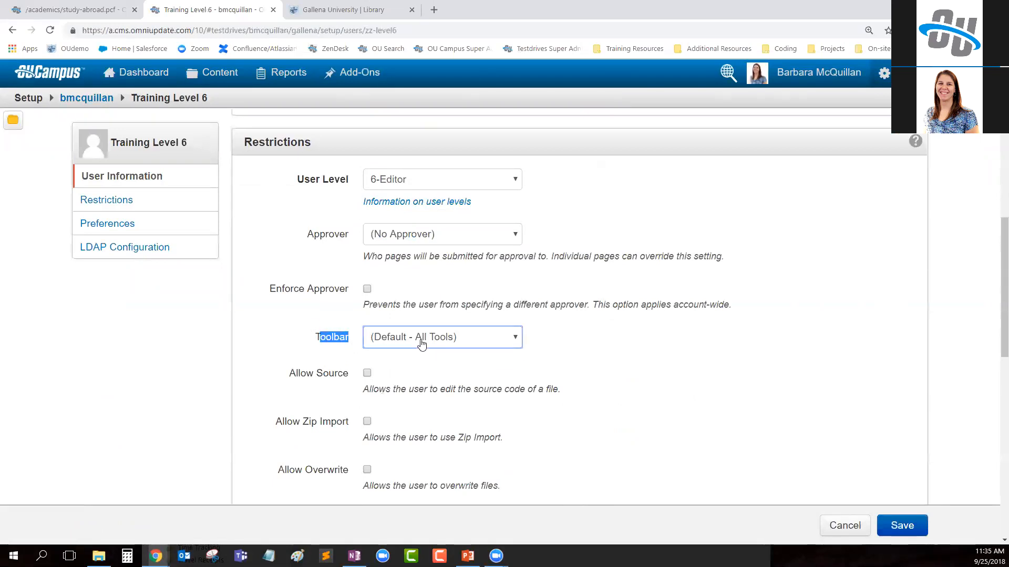
{"action": "left_click", "coordinate": [431, 367]}
{"action": "left_click", "coordinate": [675, 378]}
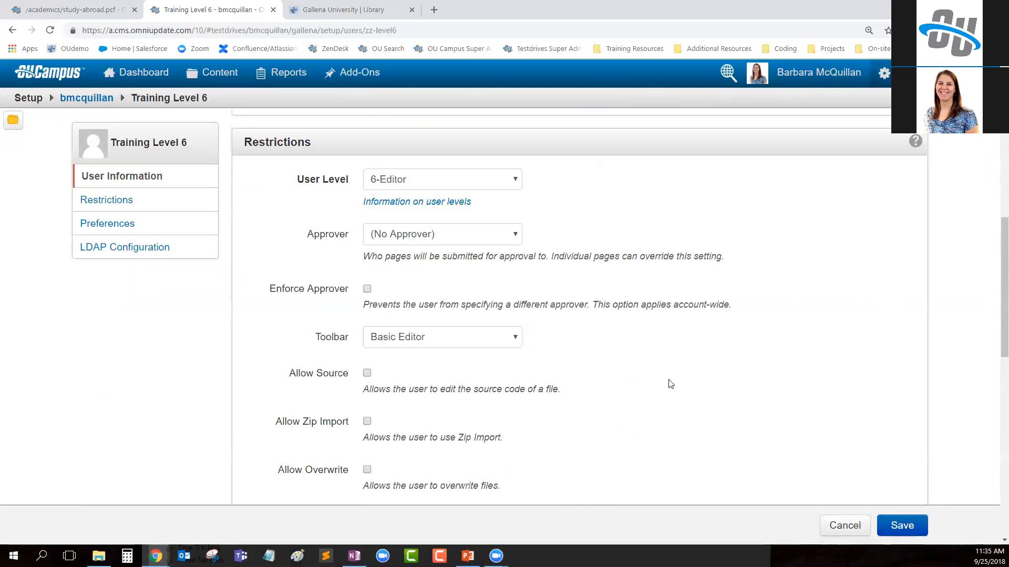
{"action": "left_click", "coordinate": [902, 526]}
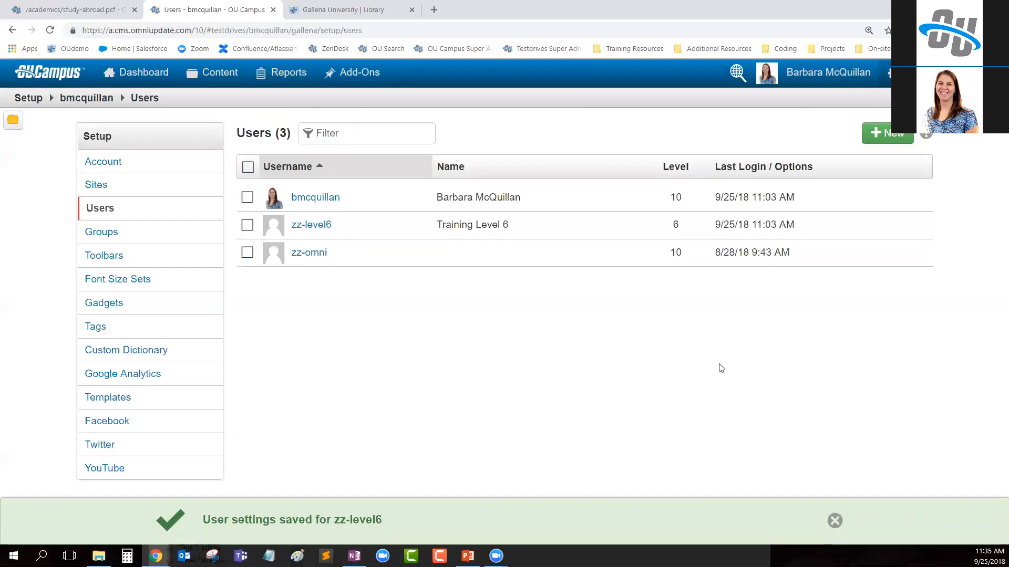
Reload the tailgating policy page in the level 6 user's window and open its Main Content region to check the toolbar.
{"action": "mouse_move", "coordinate": [155, 556]}
{"action": "left_click", "coordinate": [213, 517]}
{"action": "key", "text": "F5"}
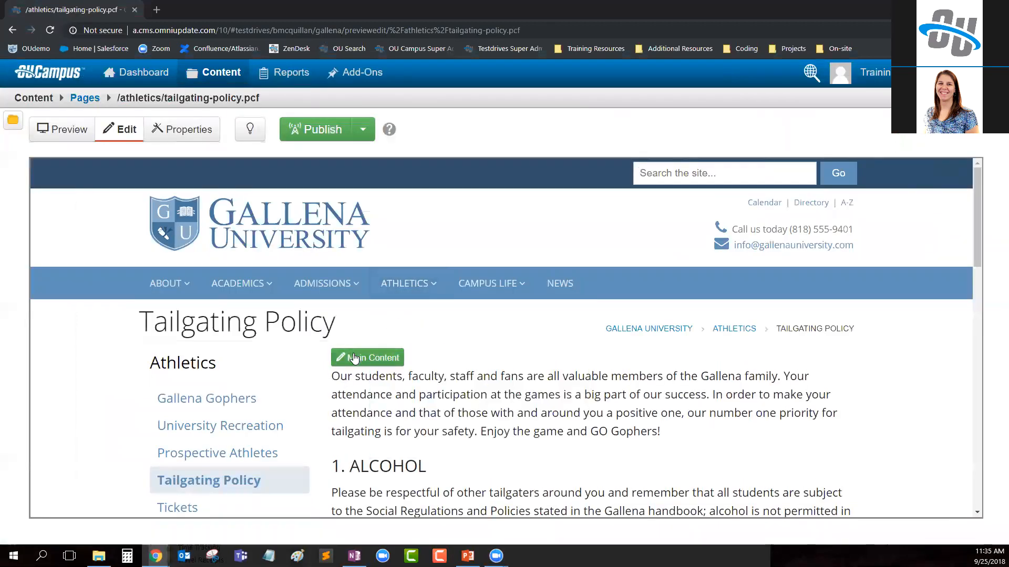
{"action": "left_click", "coordinate": [354, 358]}
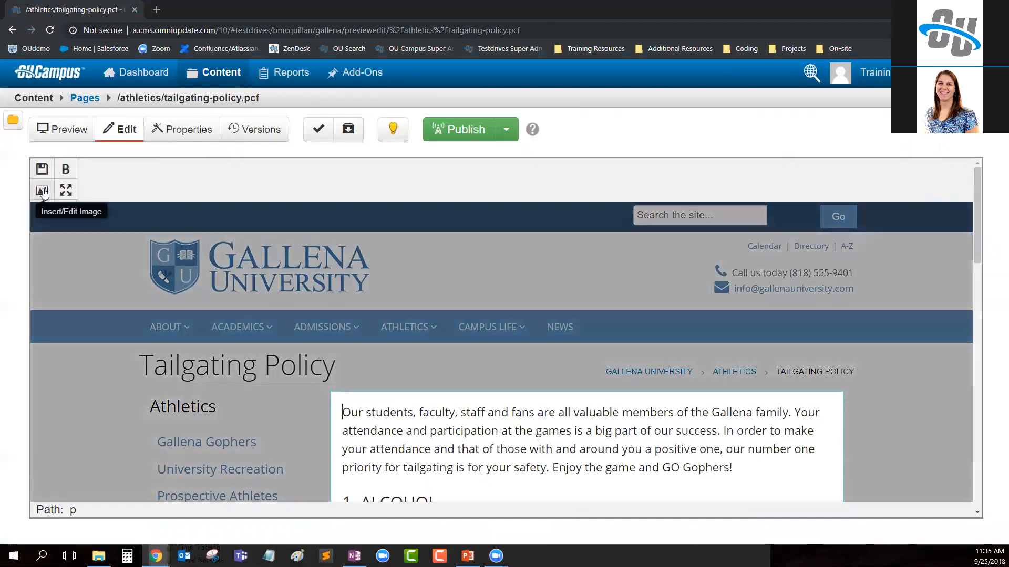
Open athletics/prospective-athletes.pcf and its Main Content region to check the editing toolbar, and return to the athletics folder.
{"action": "left_click", "coordinate": [97, 98]}
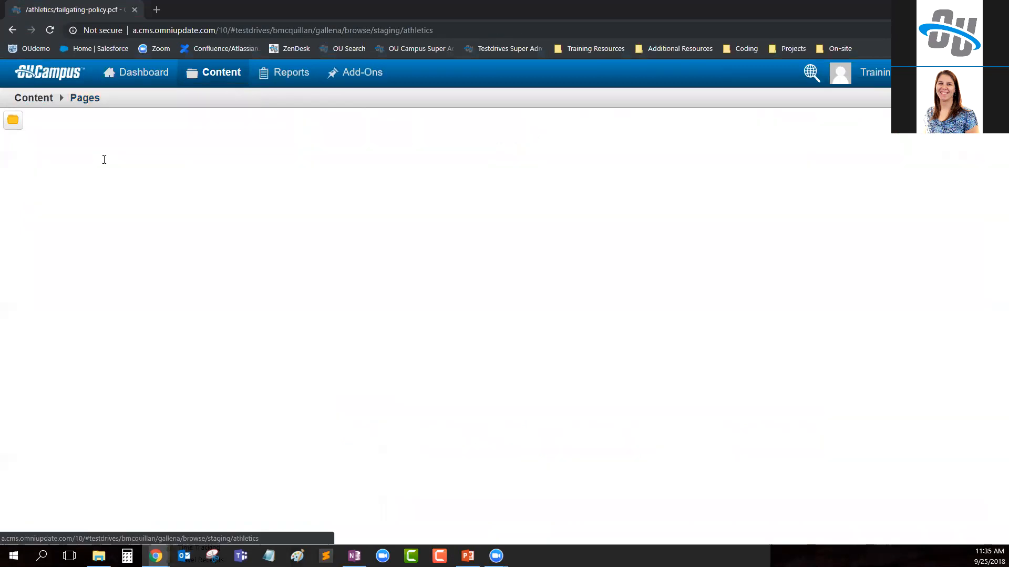
{"action": "left_click", "coordinate": [180, 280]}
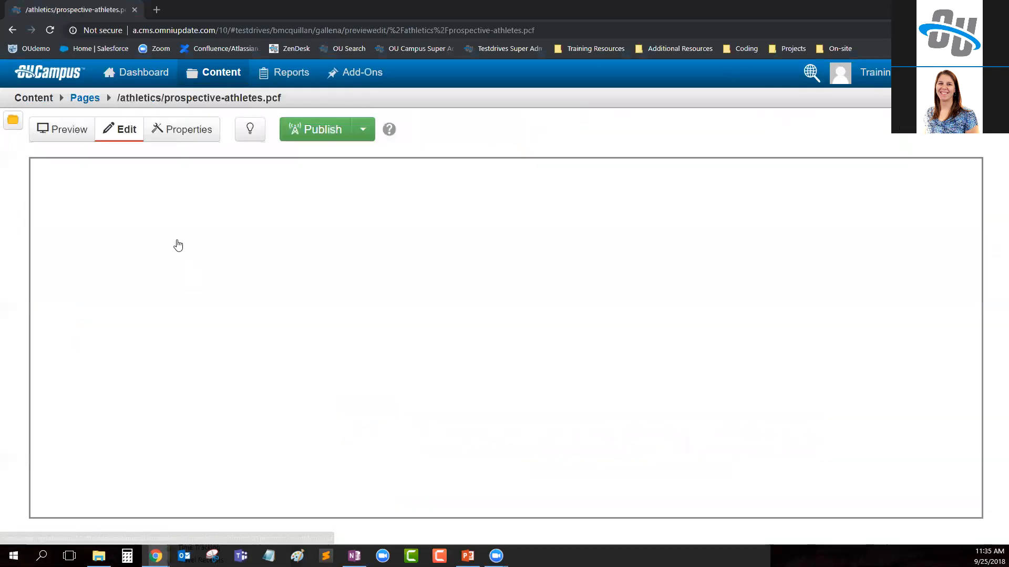
{"action": "left_click", "coordinate": [399, 359]}
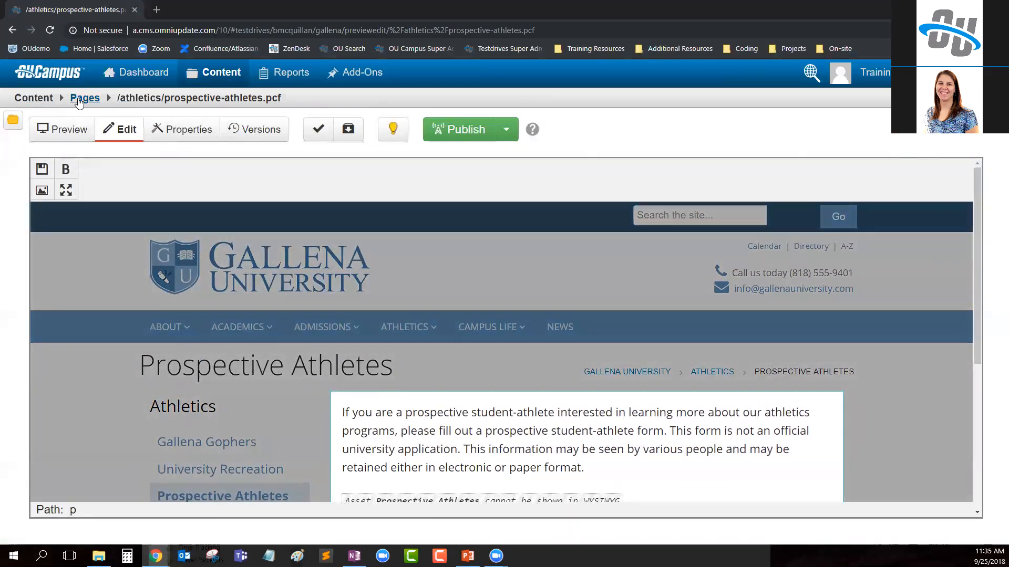
{"action": "left_click", "coordinate": [78, 100]}
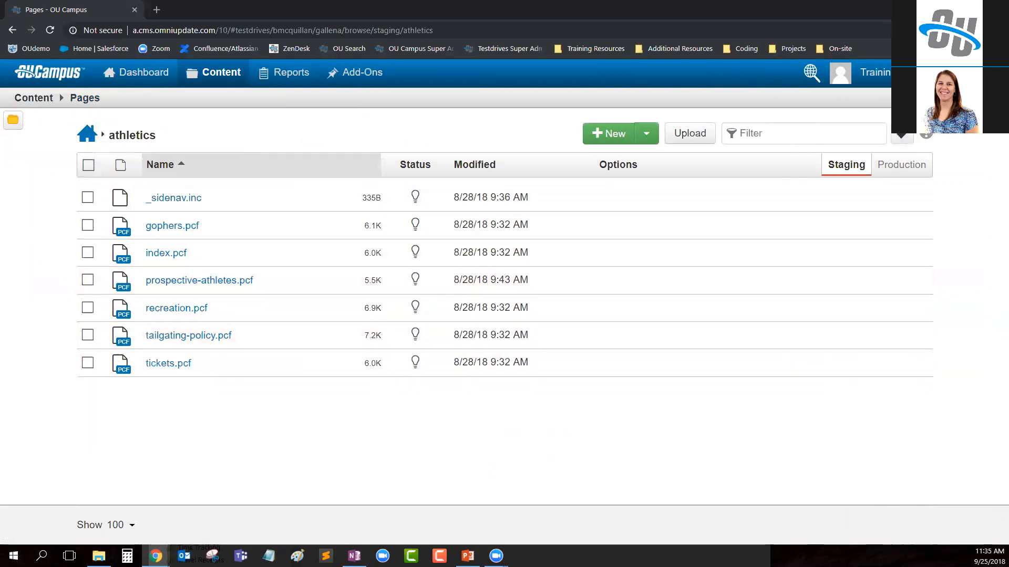
In the administrator's window, open the admissions folder's access settings and choose to apply selected settings to the folder and all enclosed files and folders.
{"action": "left_click", "coordinate": [946, 8]}
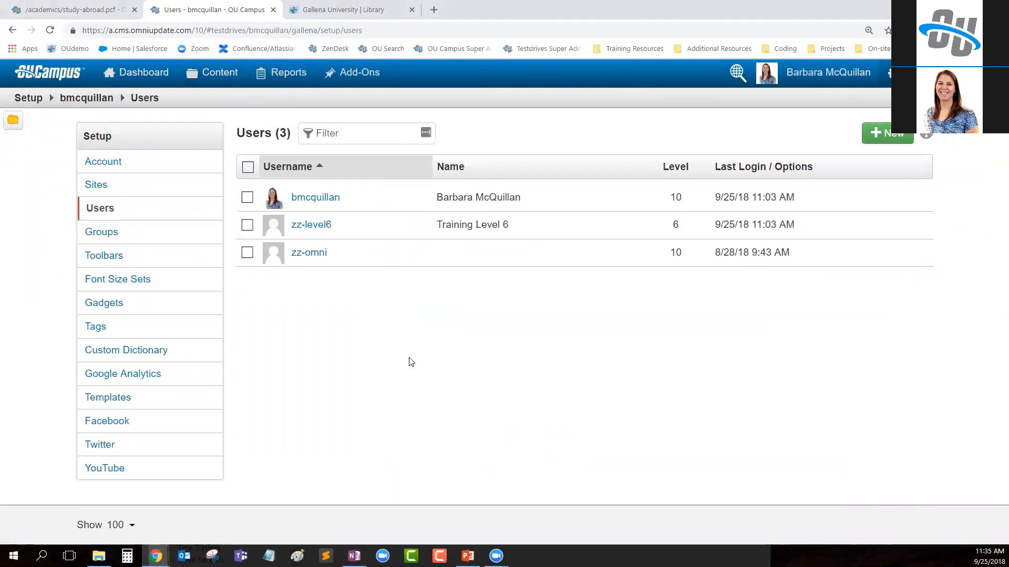
{"action": "mouse_move", "coordinate": [213, 73]}
{"action": "left_click", "coordinate": [218, 98]}
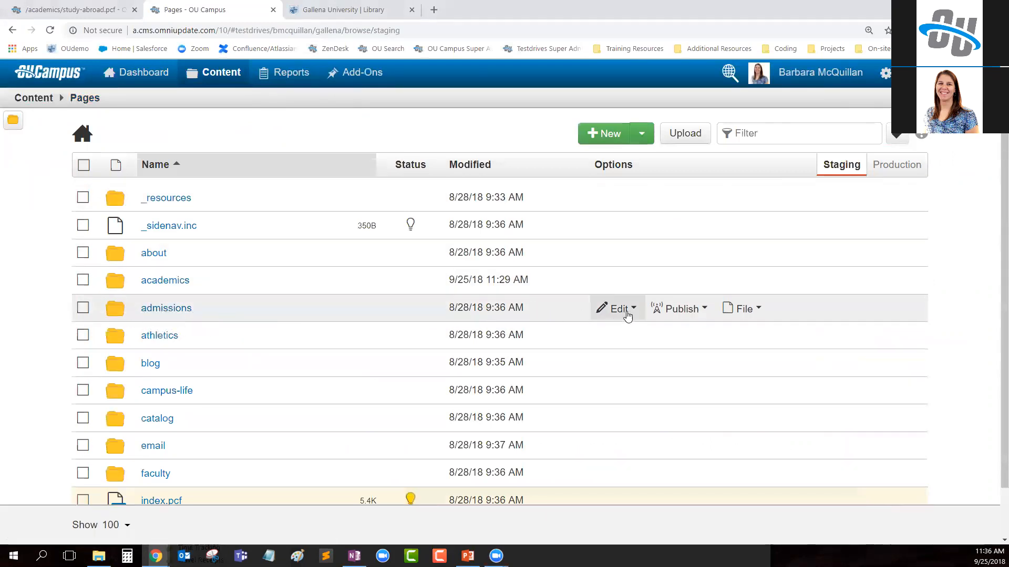
{"action": "left_click", "coordinate": [628, 315]}
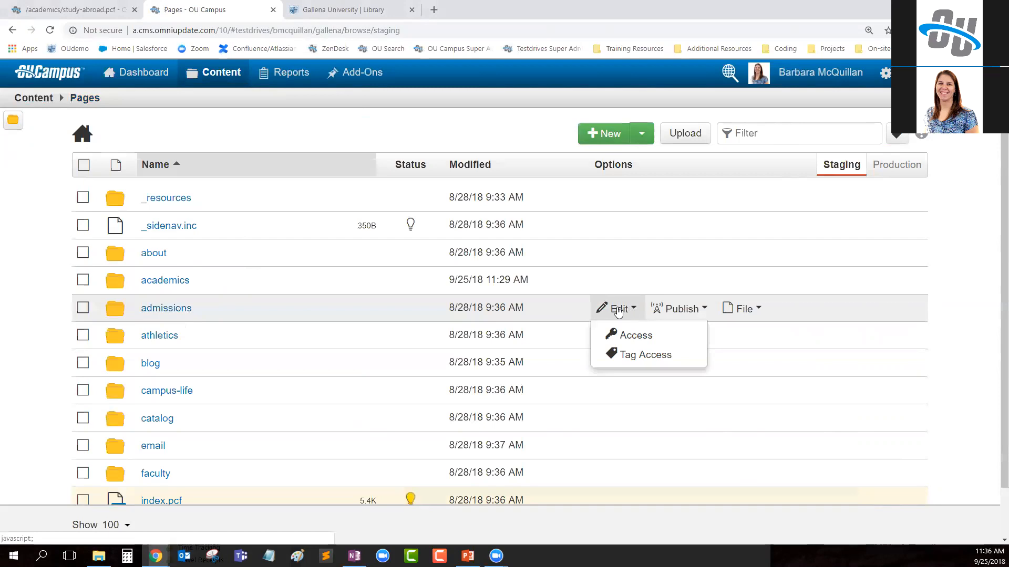
{"action": "left_click", "coordinate": [635, 336]}
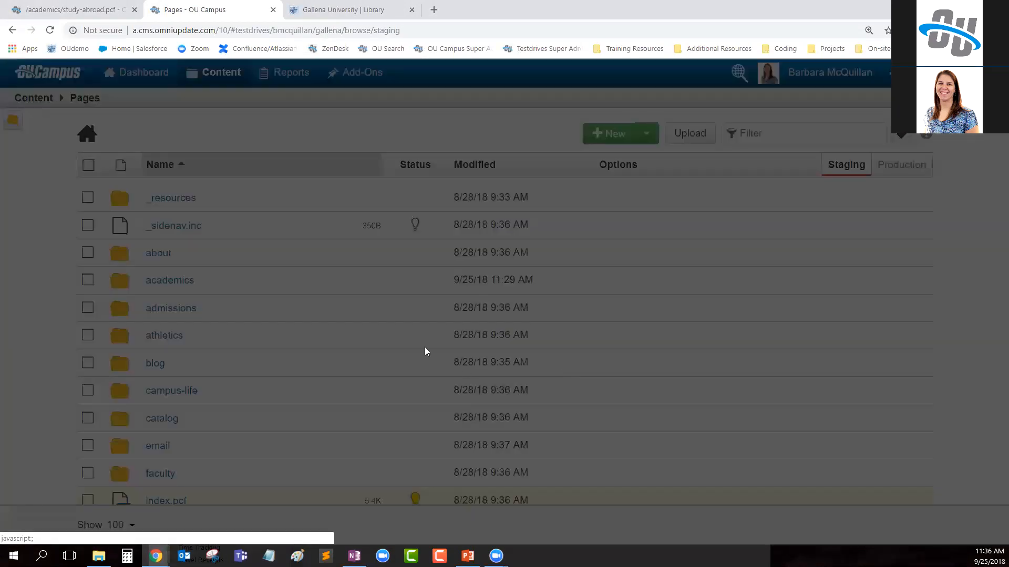
{"action": "left_click", "coordinate": [274, 193]}
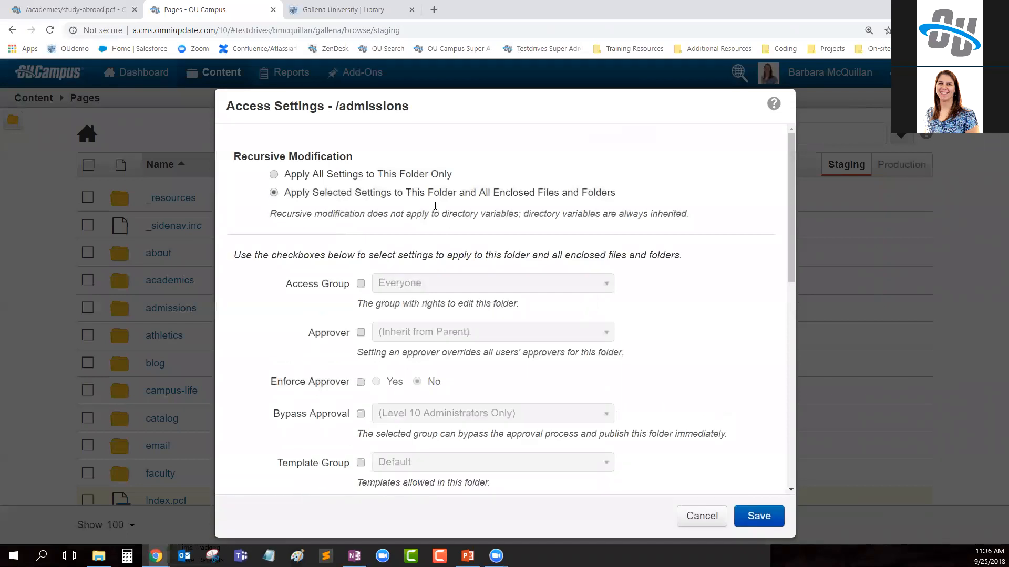
Include the Toolbar setting for the admissions folder, set it to Basic Editor, and save the access settings.
{"action": "scroll", "coordinate": [304, 332], "scroll_direction": "down", "scroll_amount": 3}
{"action": "scroll", "coordinate": [306, 337], "scroll_direction": "down", "scroll_amount": 2}
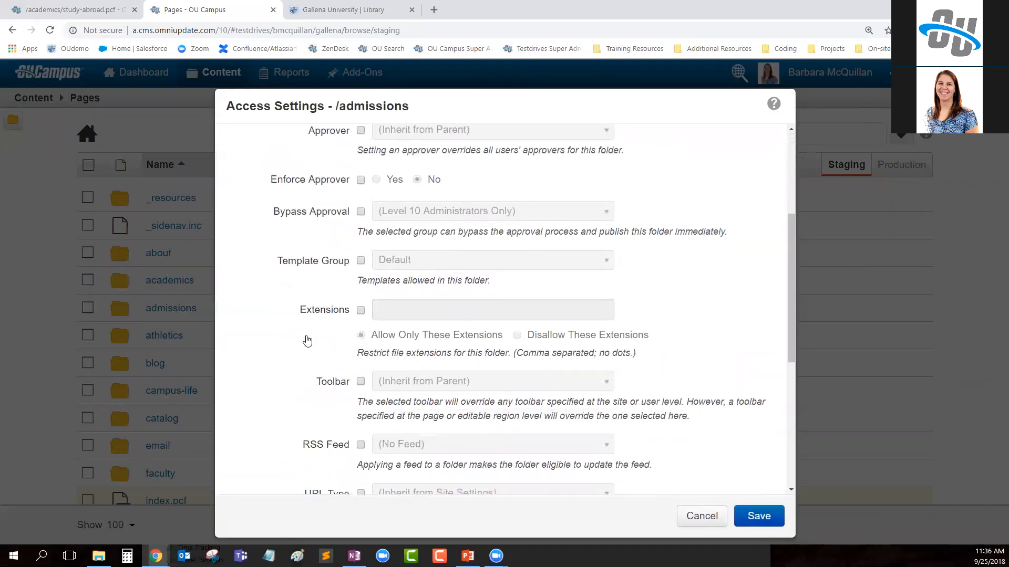
{"action": "left_click", "coordinate": [360, 293]}
{"action": "left_click", "coordinate": [466, 293]}
{"action": "left_click", "coordinate": [443, 362]}
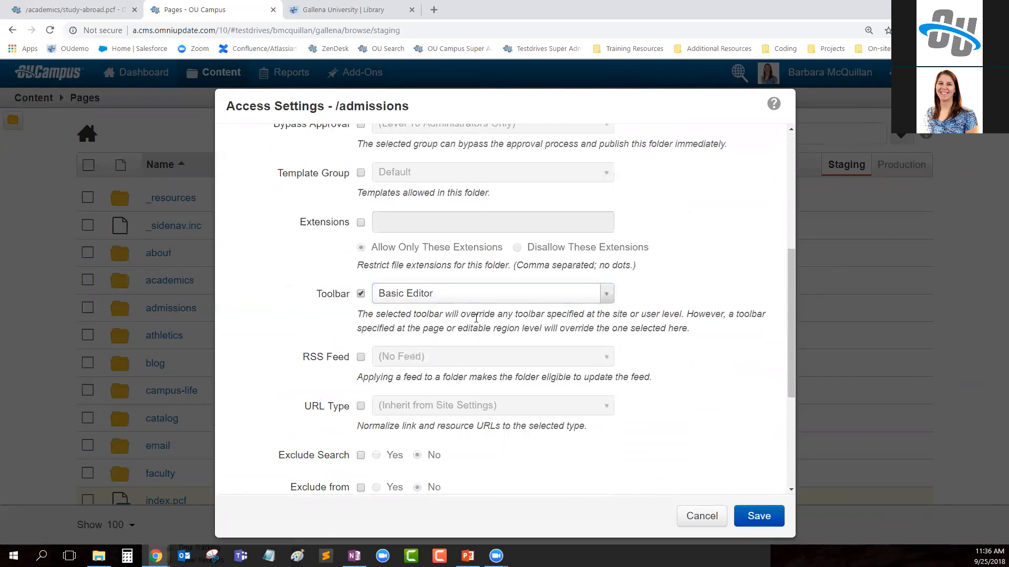
{"action": "left_click", "coordinate": [759, 516]}
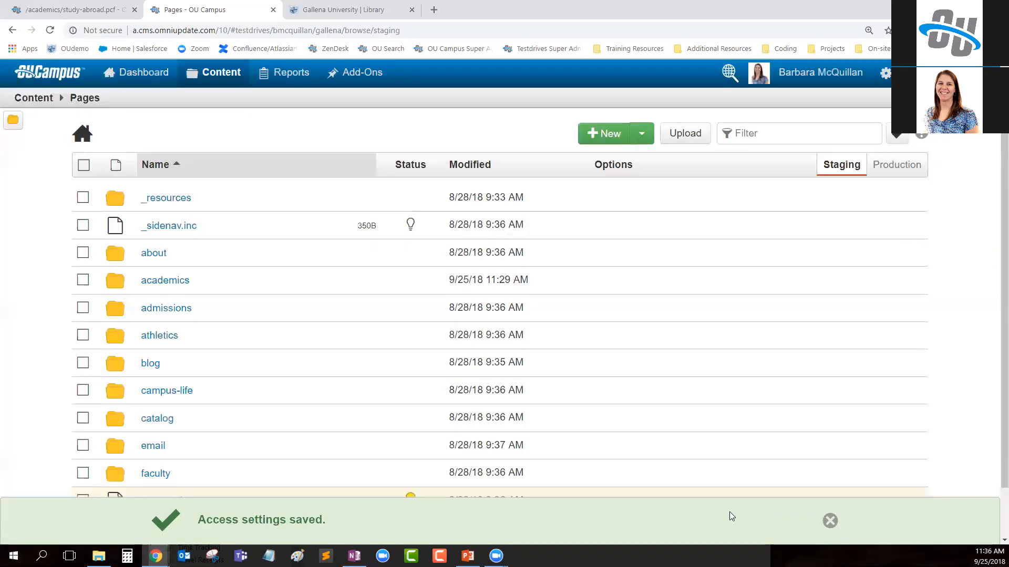
Open admissions/request-information.pcf, view the editing toolbar of its Main Content region, and check the page back in.
{"action": "left_click", "coordinate": [165, 308]}
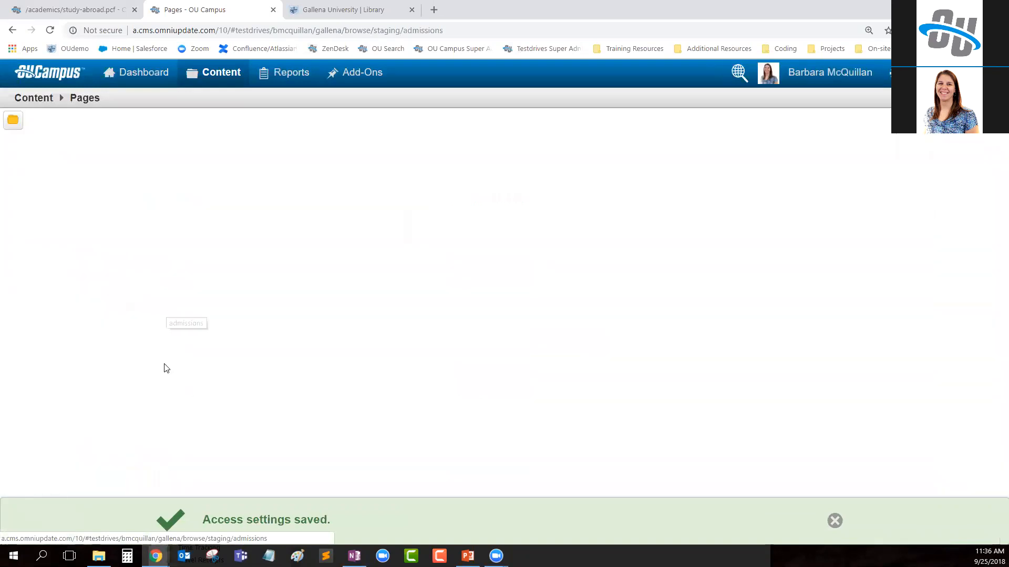
{"action": "left_click", "coordinate": [195, 281]}
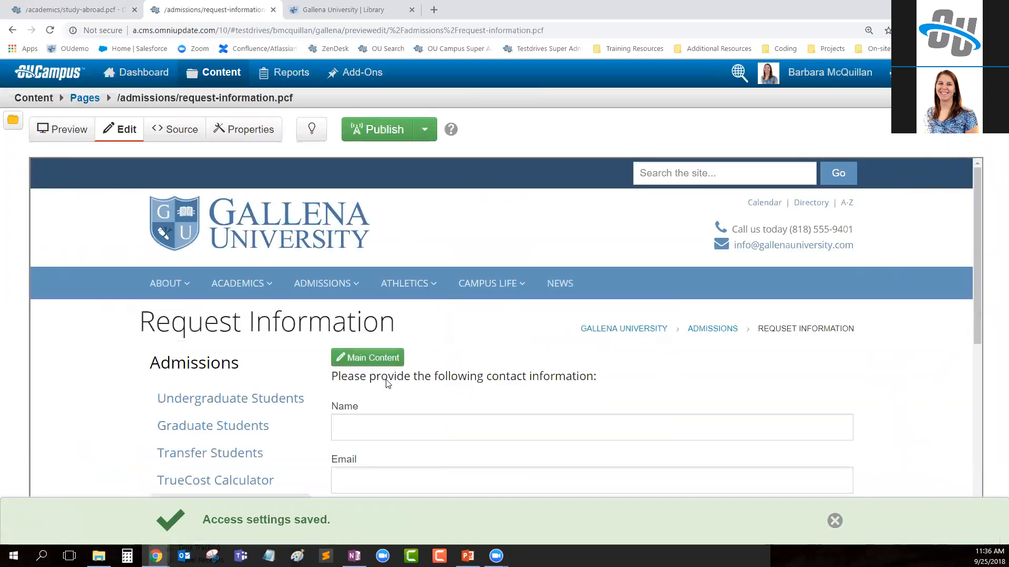
{"action": "left_click", "coordinate": [374, 363]}
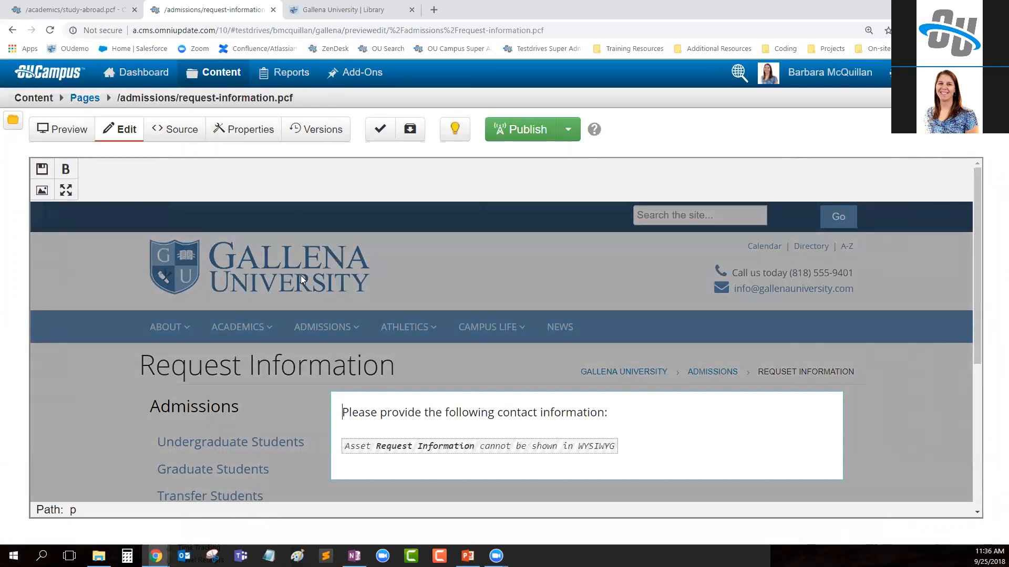
{"action": "left_click", "coordinate": [457, 127]}
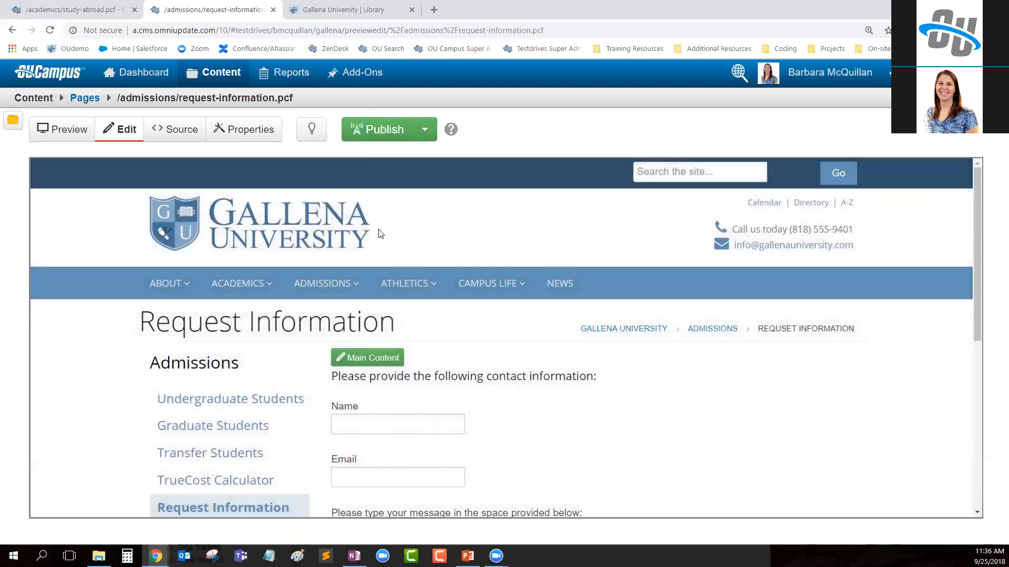
Review the account's toolbar list and the Toolbar setting in the admissions folder's access settings, closing them without changes.
{"action": "mouse_move", "coordinate": [893, 72]}
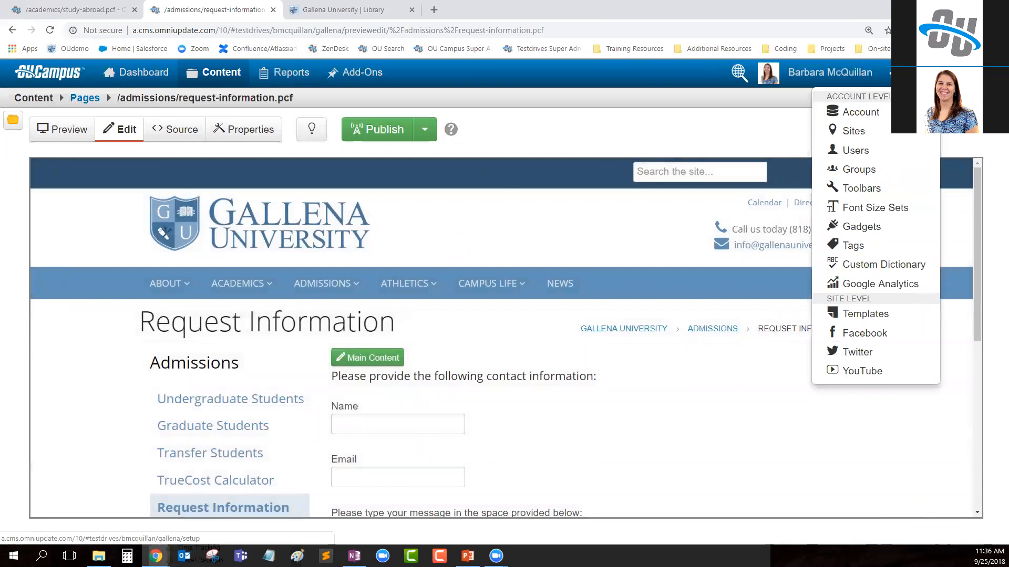
{"action": "left_click", "coordinate": [869, 191]}
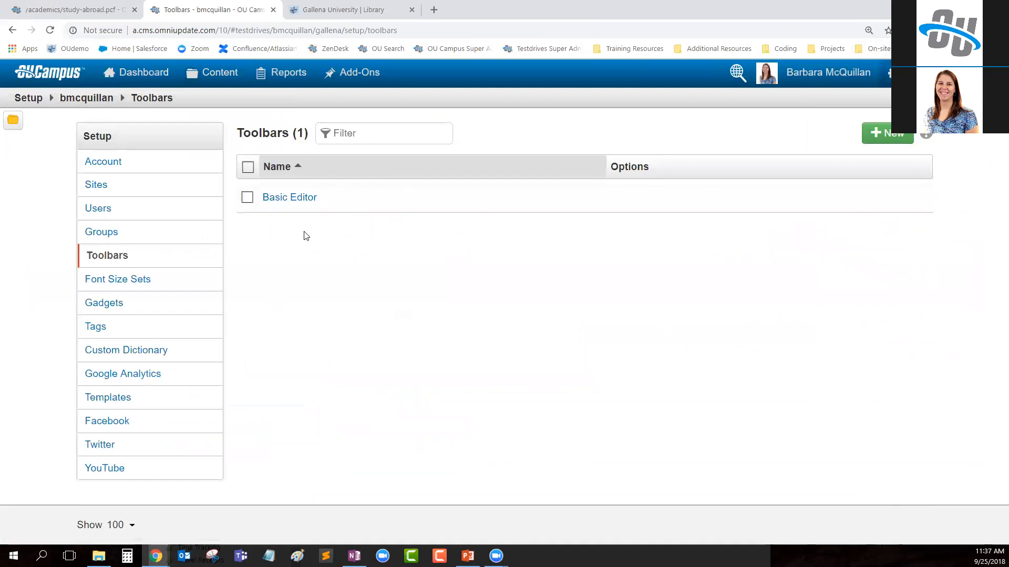
{"action": "mouse_move", "coordinate": [204, 79]}
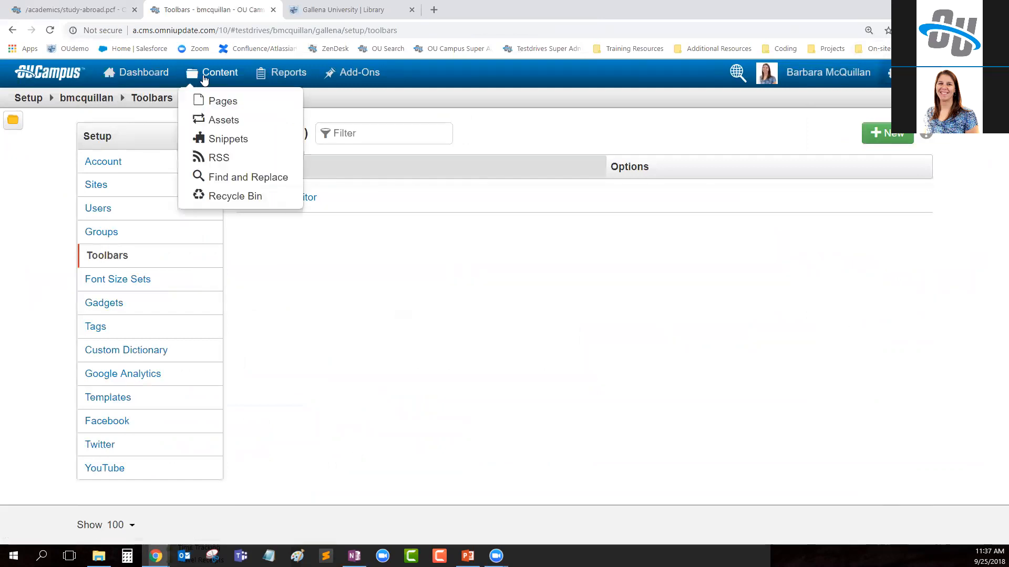
{"action": "left_click", "coordinate": [221, 100]}
{"action": "left_click", "coordinate": [86, 134]}
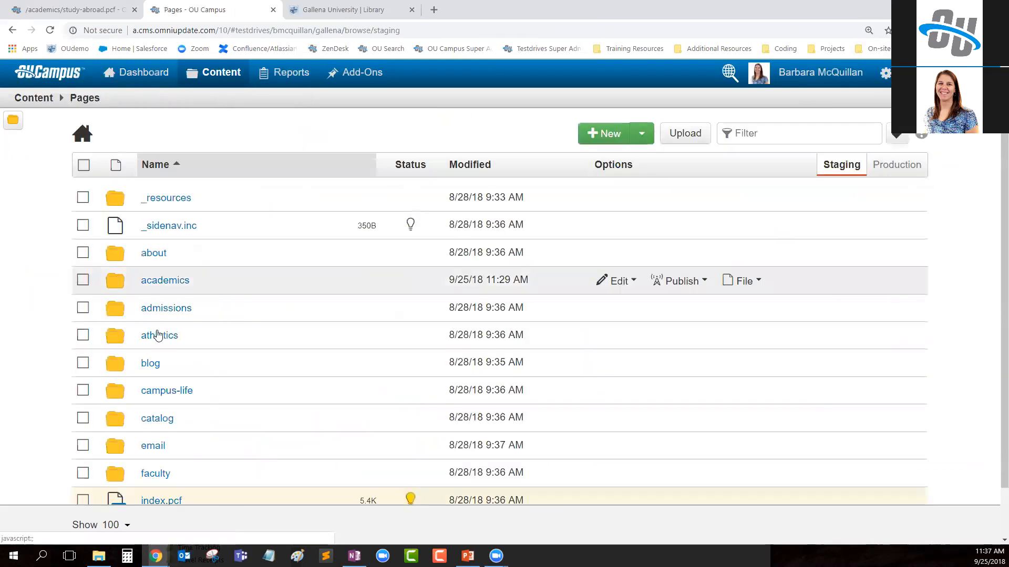
{"action": "left_click", "coordinate": [614, 310]}
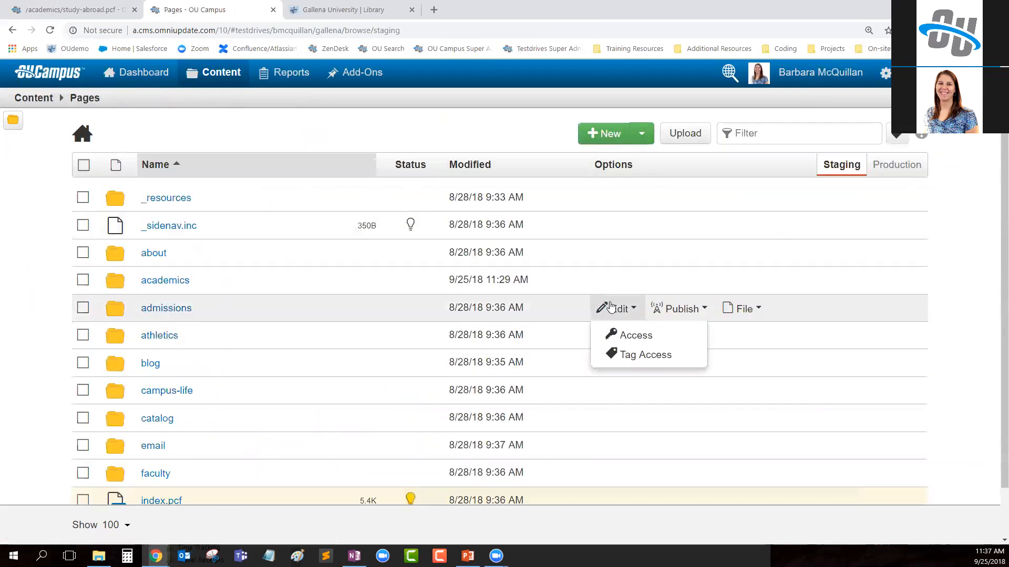
{"action": "left_click", "coordinate": [624, 335]}
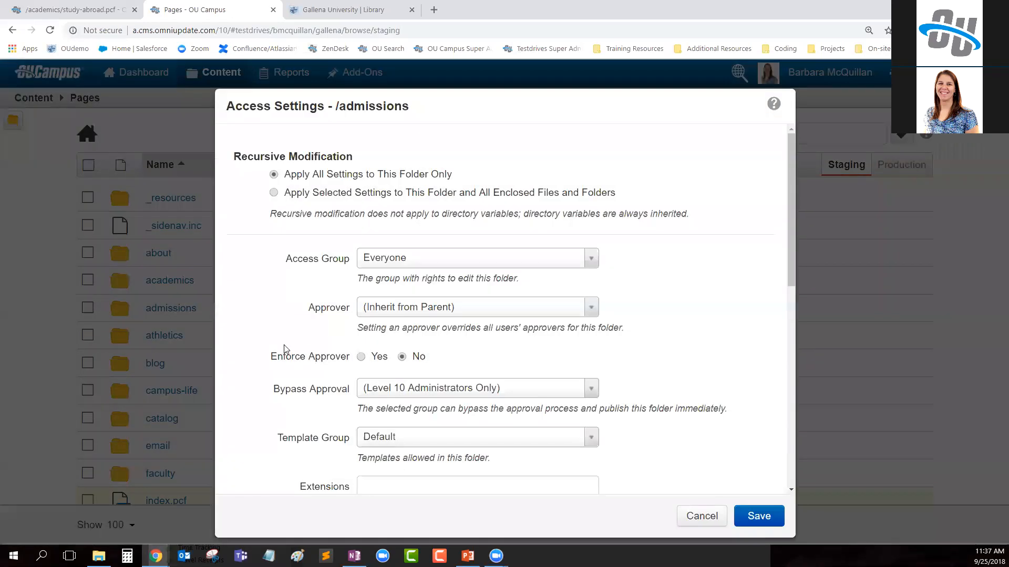
{"action": "scroll", "coordinate": [292, 423], "scroll_direction": "down", "scroll_amount": 4}
{"action": "left_click_drag", "start_coordinate": [311, 333], "coordinate": [353, 331]}
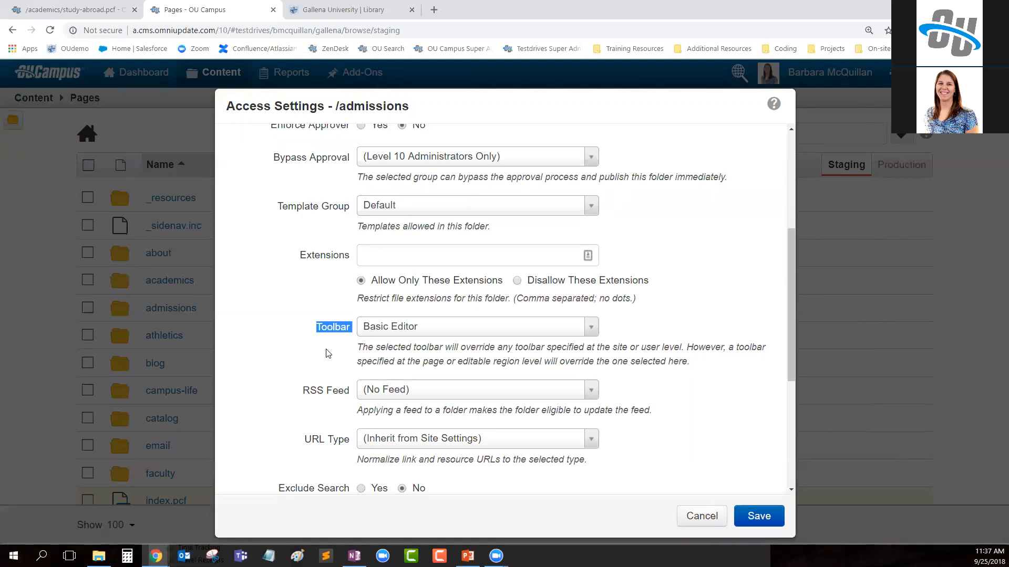
{"action": "left_click", "coordinate": [692, 519]}
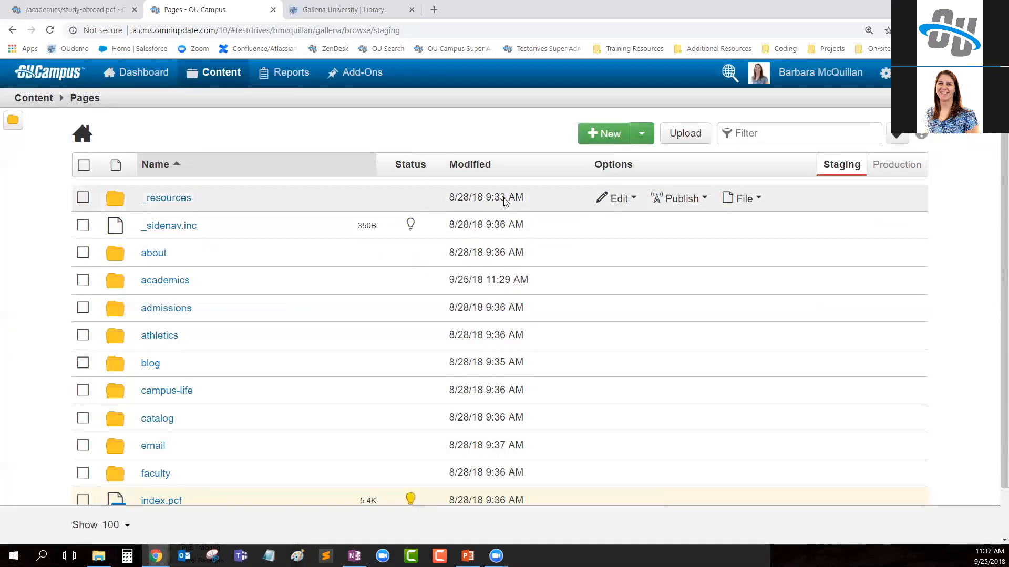
Open the account's Gadgets setup and bring up the access settings of the My Checked-Out Content gadget.
{"action": "mouse_move", "coordinate": [885, 73]}
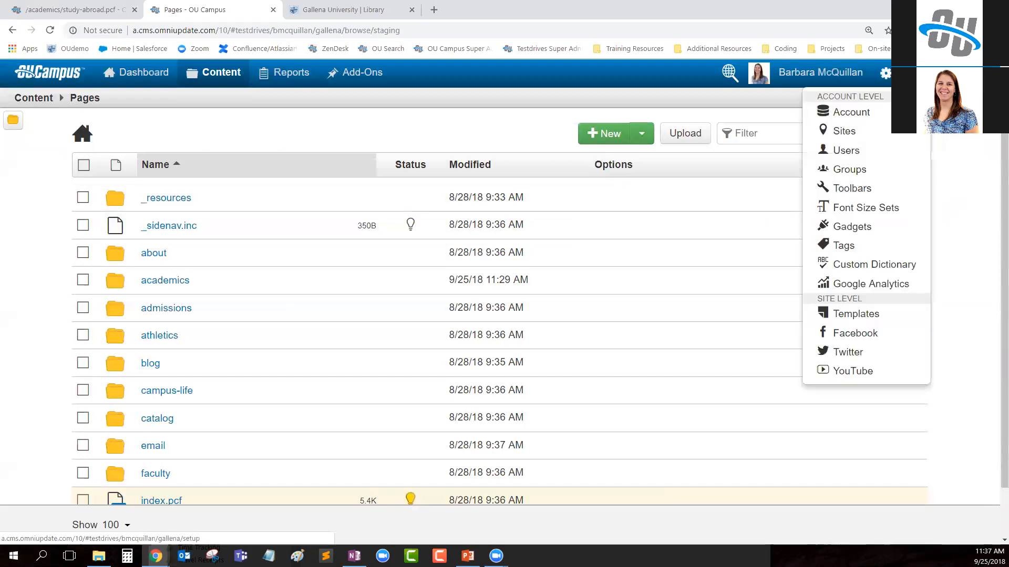
{"action": "left_click", "coordinate": [835, 230]}
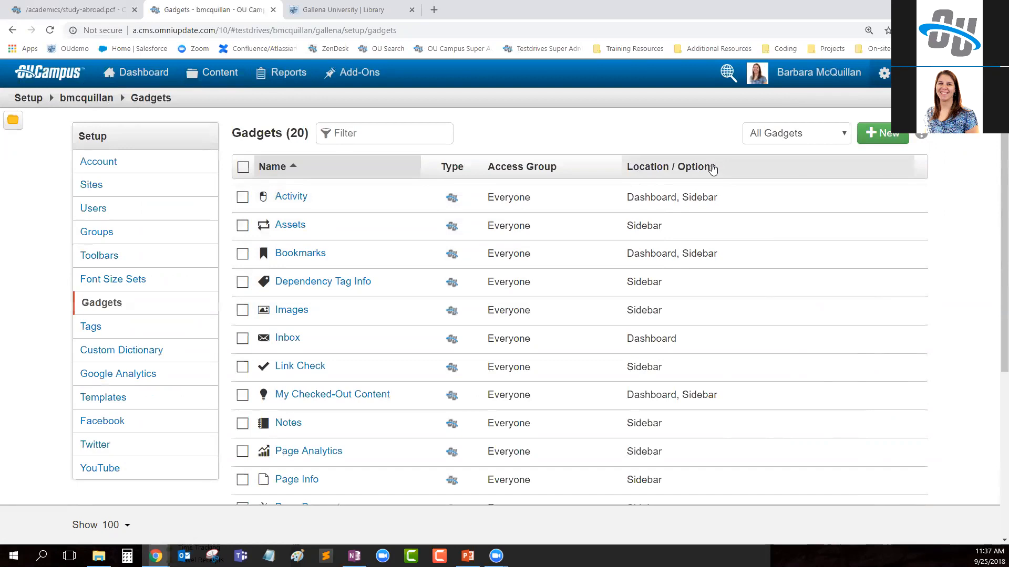
{"action": "scroll", "coordinate": [764, 215], "scroll_direction": "down", "scroll_amount": 1}
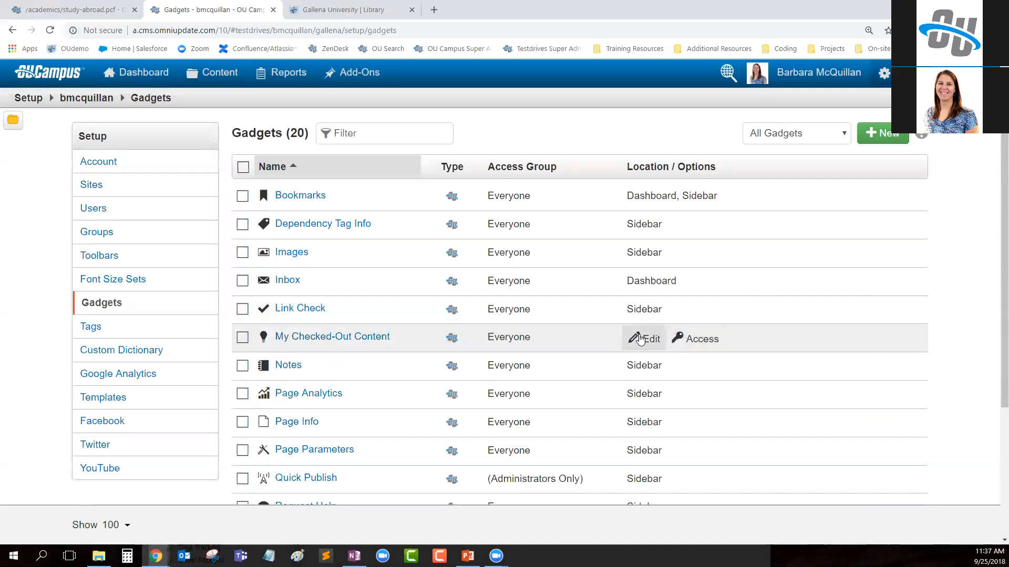
{"action": "left_click", "coordinate": [704, 341]}
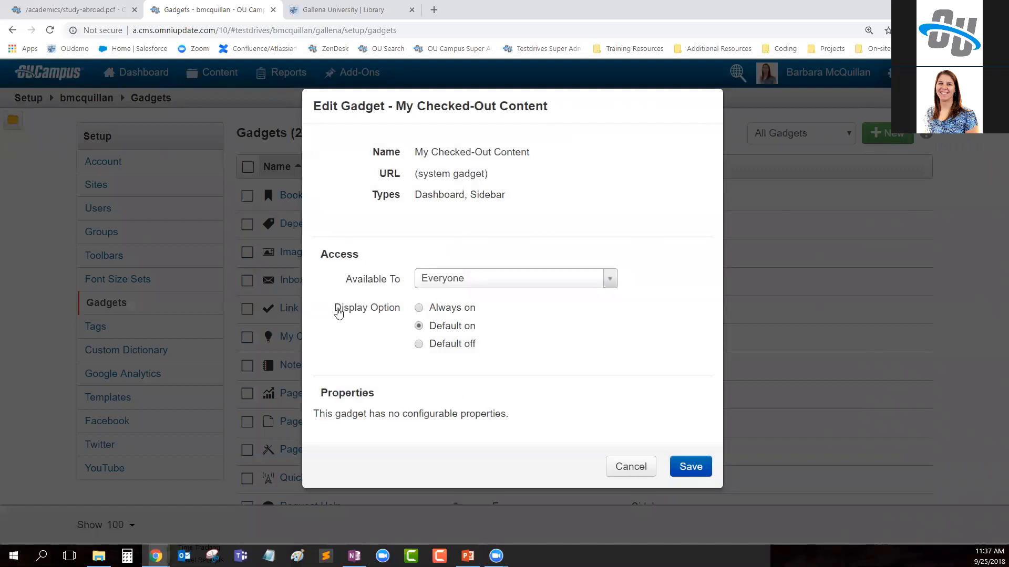
Set the My Checked-Out Content gadget's display option to Always on and save the gadget.
{"action": "left_click_drag", "start_coordinate": [332, 310], "coordinate": [408, 311]}
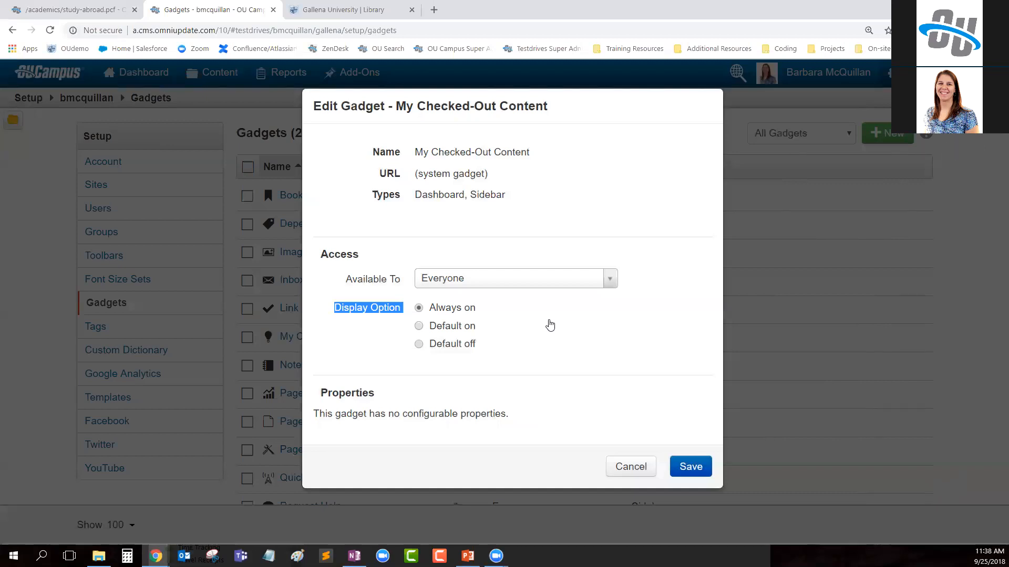
{"action": "left_click", "coordinate": [425, 327]}
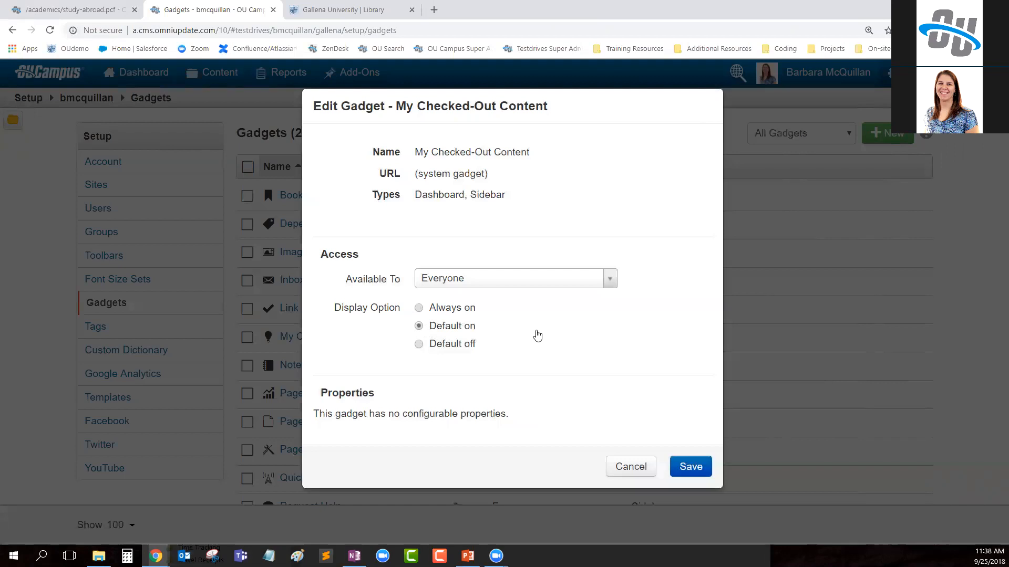
{"action": "left_click", "coordinate": [426, 346]}
{"action": "left_click", "coordinate": [417, 309]}
{"action": "left_click_drag", "start_coordinate": [537, 153], "coordinate": [413, 152]}
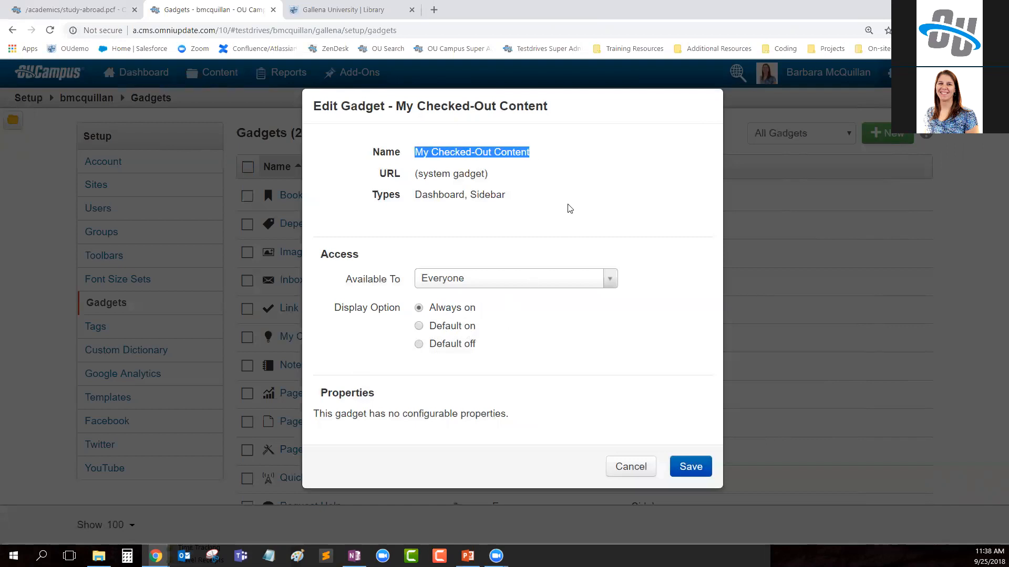
{"action": "left_click", "coordinate": [692, 466]}
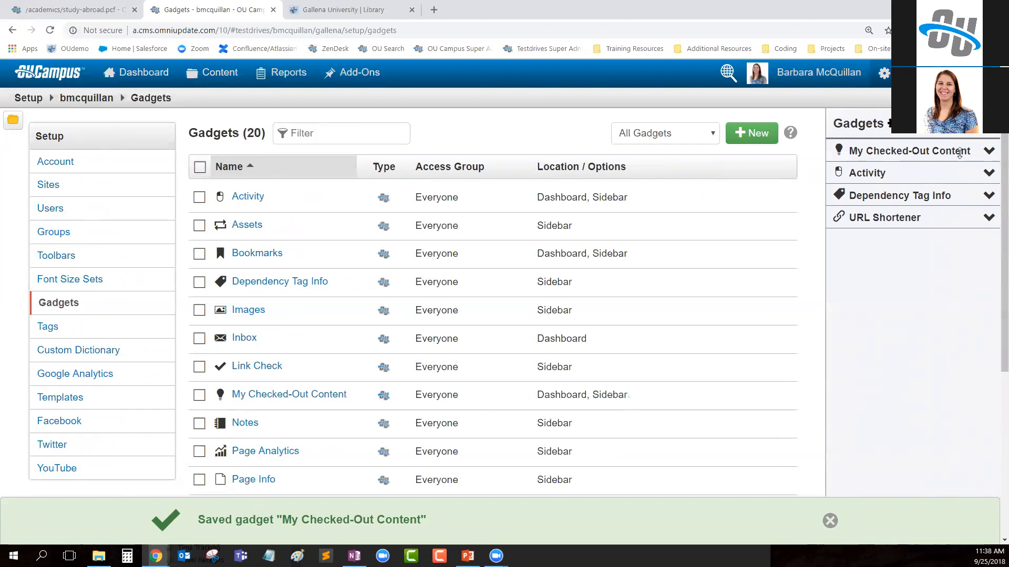
Expand the My Checked-Out Content gadget in the sidebar, open /academics/study-abroad.pcf from it, and check that page in.
{"action": "left_click", "coordinate": [987, 151]}
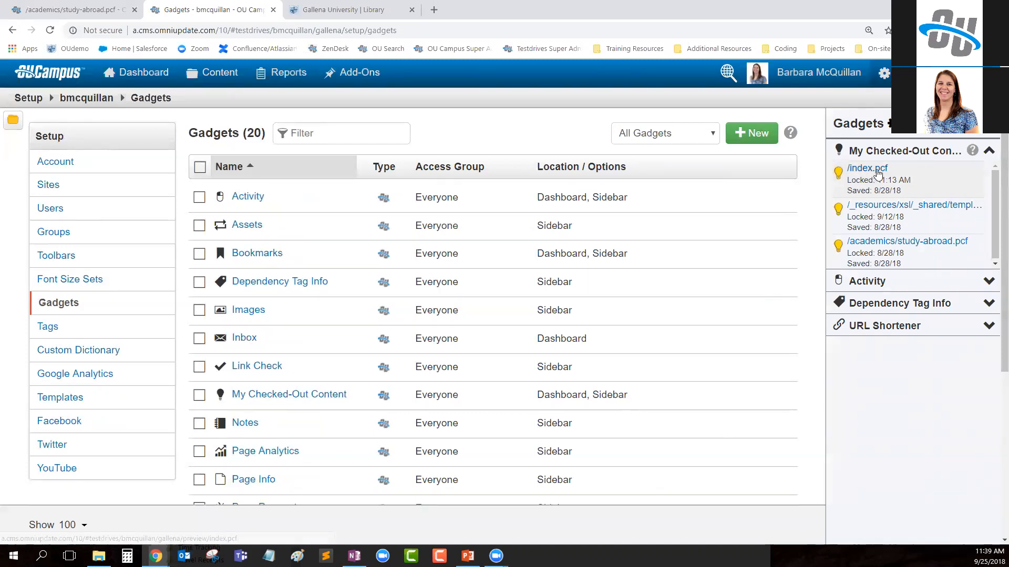
{"action": "left_click", "coordinate": [893, 245]}
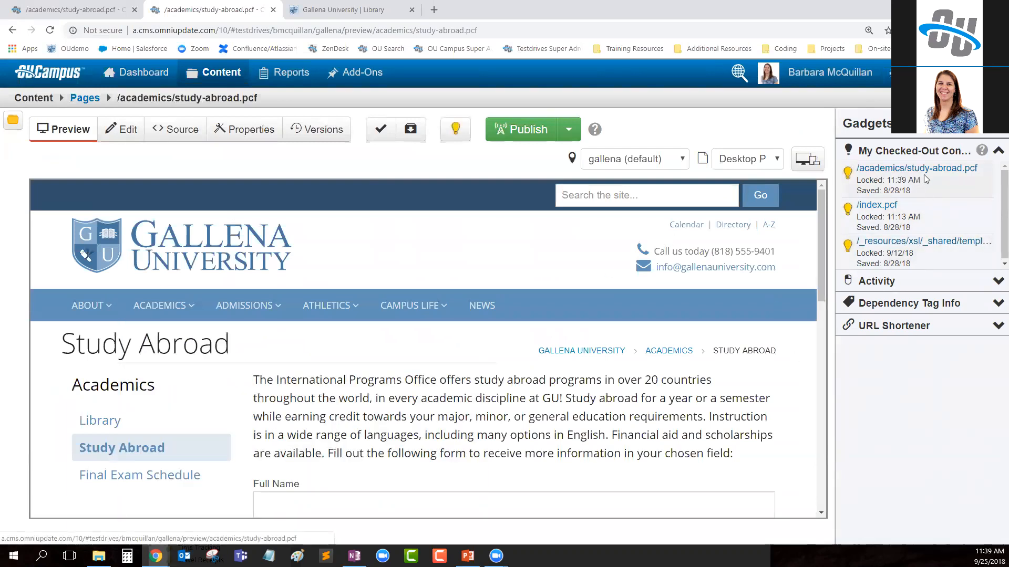
{"action": "left_click", "coordinate": [849, 175]}
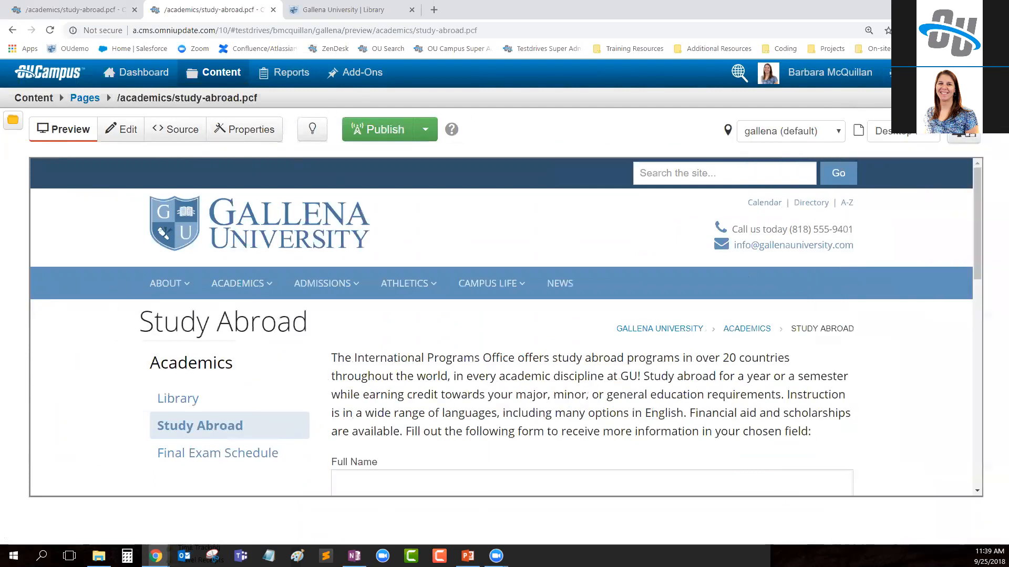
Open the site's Templates setup and compare its template options with the new content choices offered in the academics folder.
{"action": "mouse_move", "coordinate": [893, 72]}
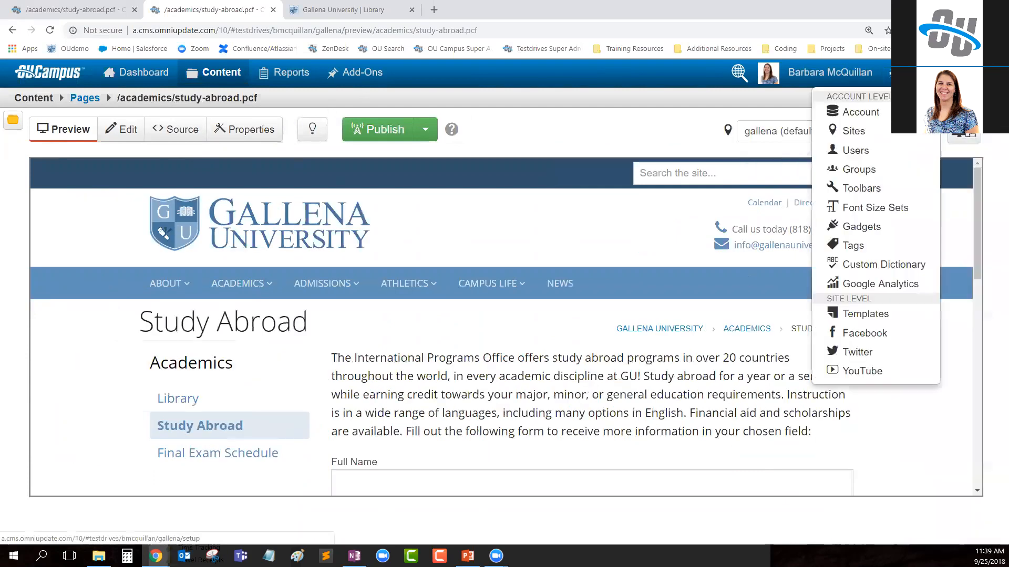
{"action": "left_click", "coordinate": [868, 319]}
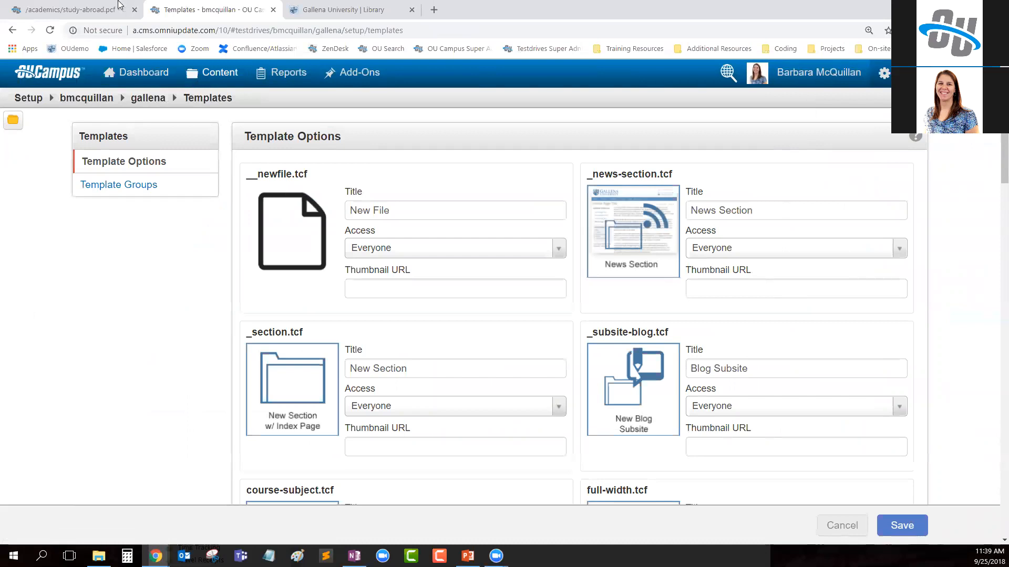
{"action": "left_click", "coordinate": [73, 9]}
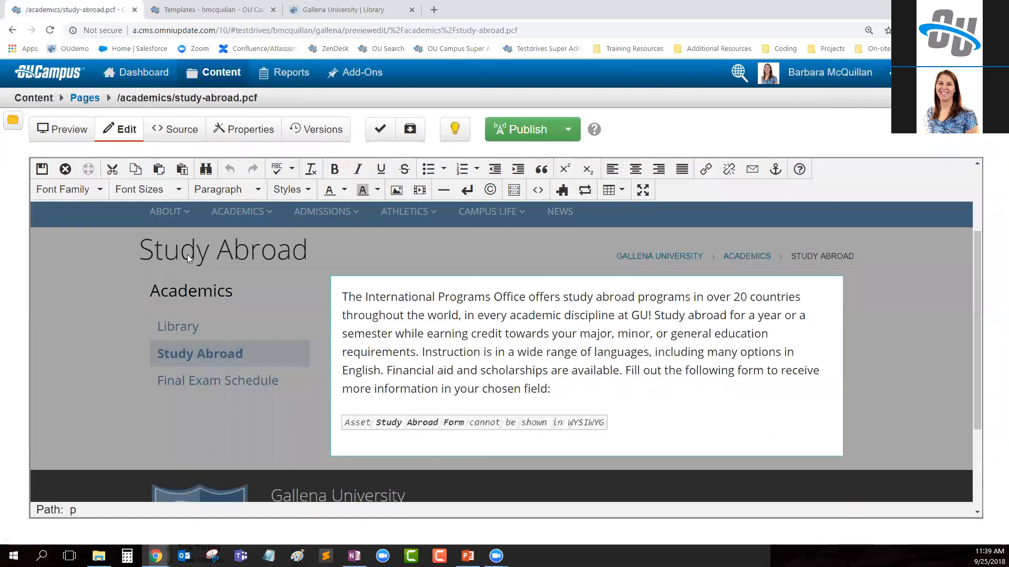
{"action": "left_click", "coordinate": [84, 98]}
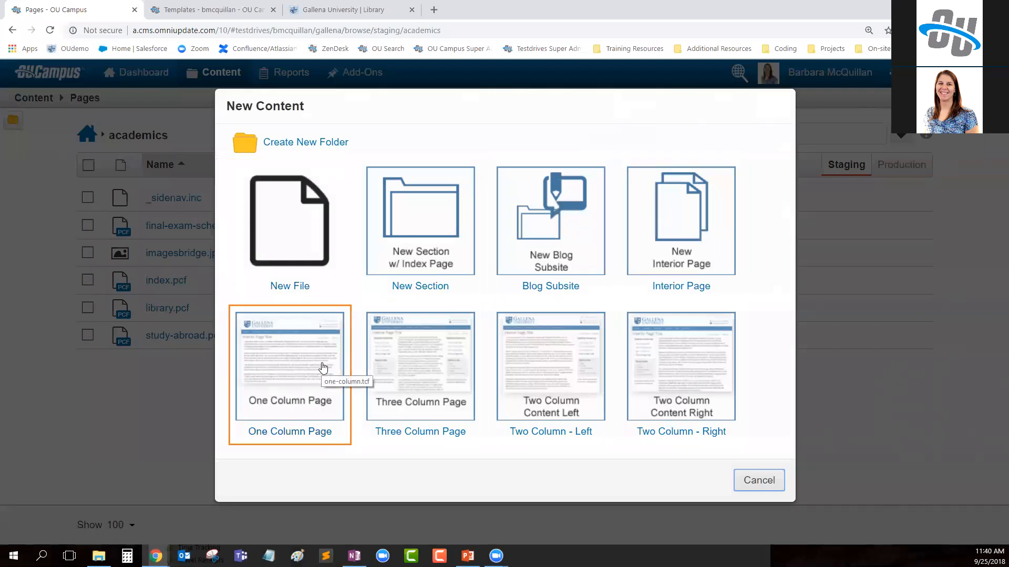
{"action": "left_click", "coordinate": [210, 10]}
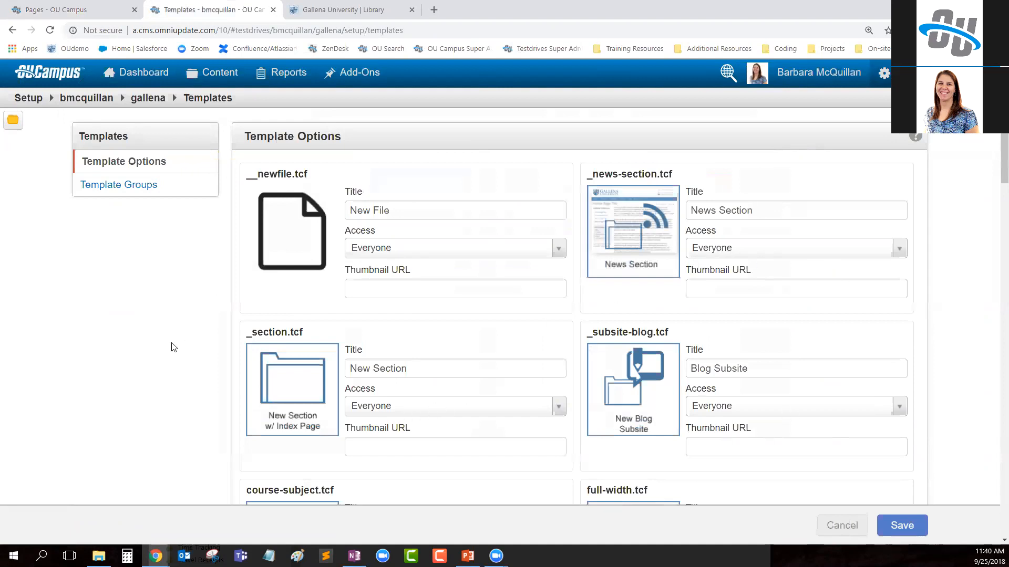
{"action": "scroll", "coordinate": [144, 350], "scroll_direction": "down", "scroll_amount": 1}
{"action": "scroll", "coordinate": [147, 352], "scroll_direction": "up", "scroll_amount": 1}
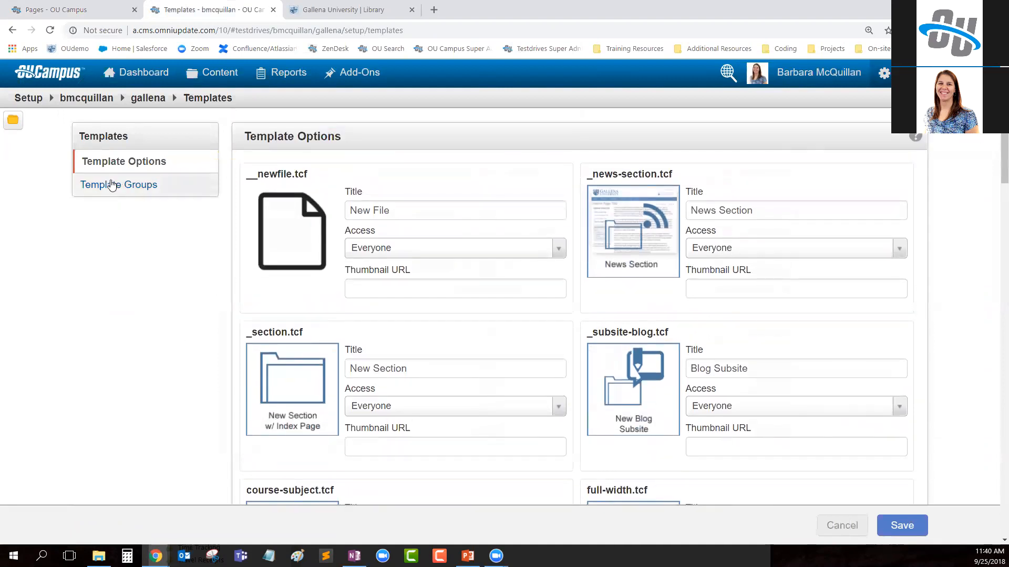
Start a new template group for the gallena site and name it TT Group.
{"action": "left_click", "coordinate": [126, 186]}
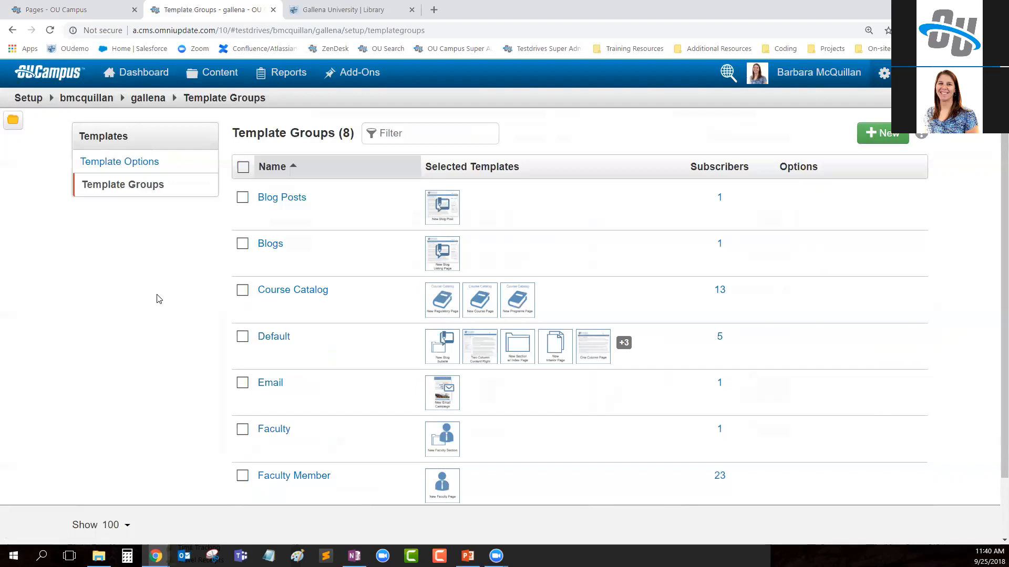
{"action": "left_click", "coordinate": [883, 133]}
{"action": "left_click", "coordinate": [371, 174]}
{"action": "type", "text": "T"}
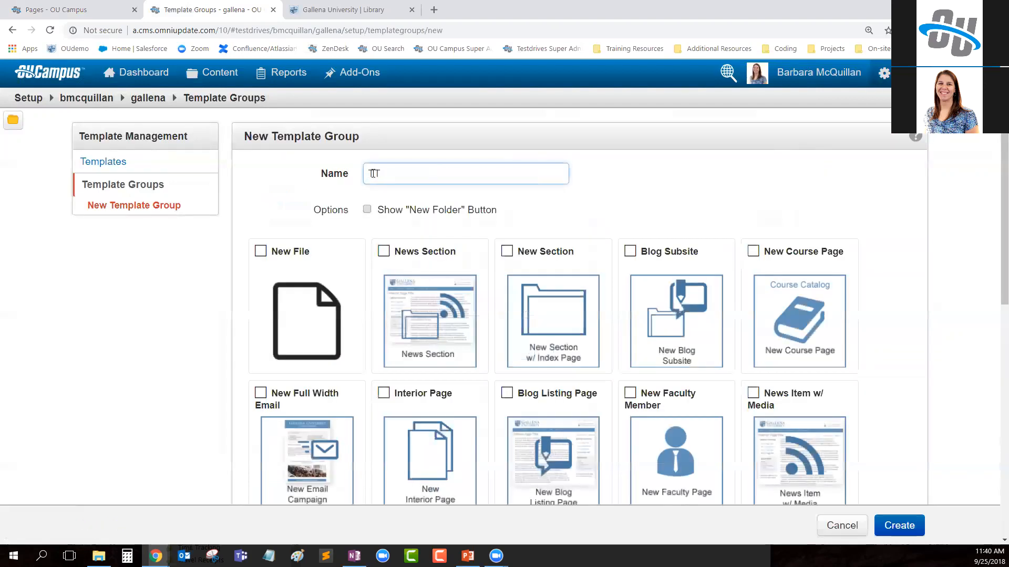
{"action": "type", "text": "T Group"}
Include the New Section and News Section templates in the new group and create it.
{"action": "left_click", "coordinate": [507, 252]}
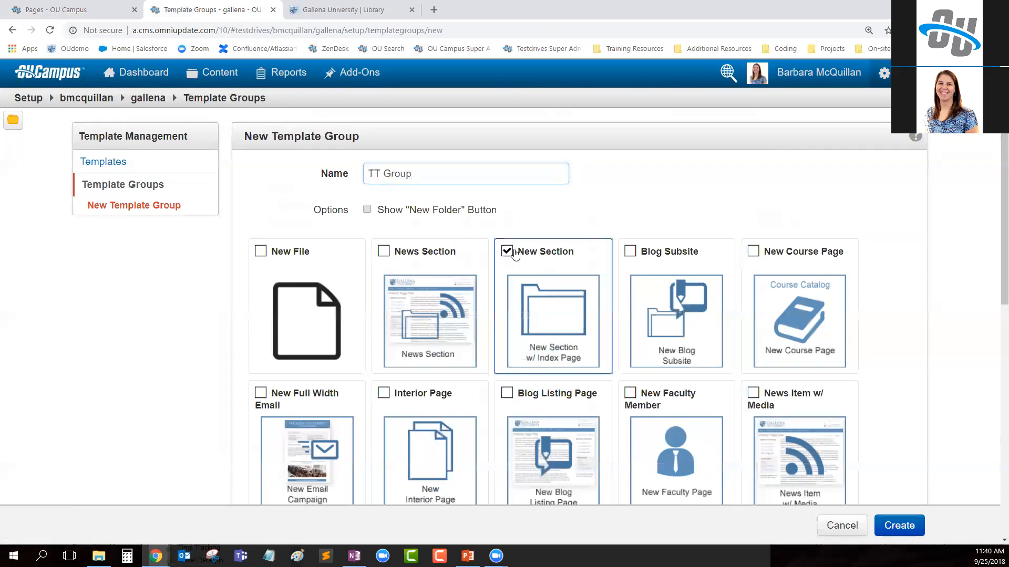
{"action": "left_click", "coordinate": [415, 250]}
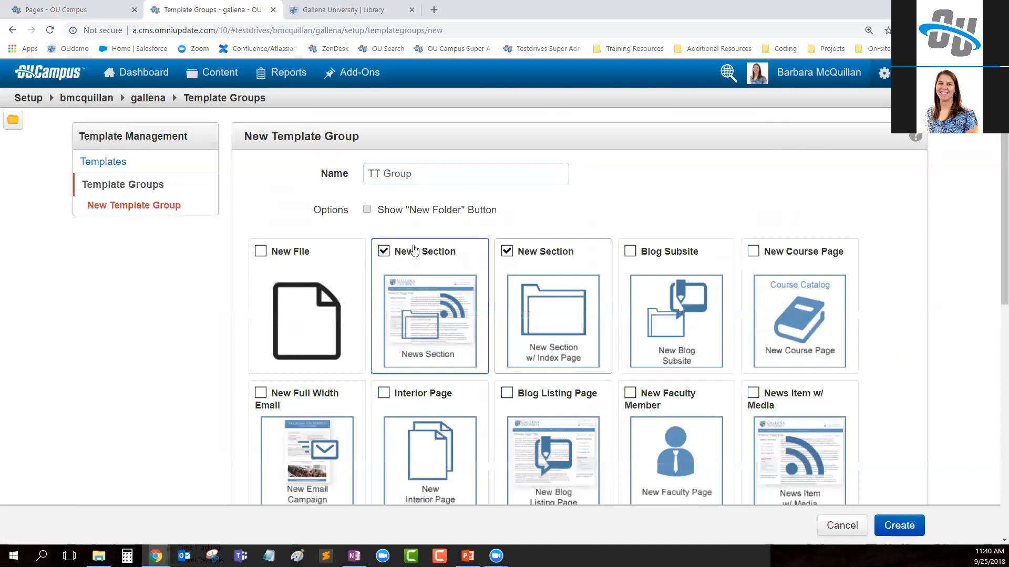
{"action": "scroll", "coordinate": [653, 129], "scroll_direction": "down", "scroll_amount": 3}
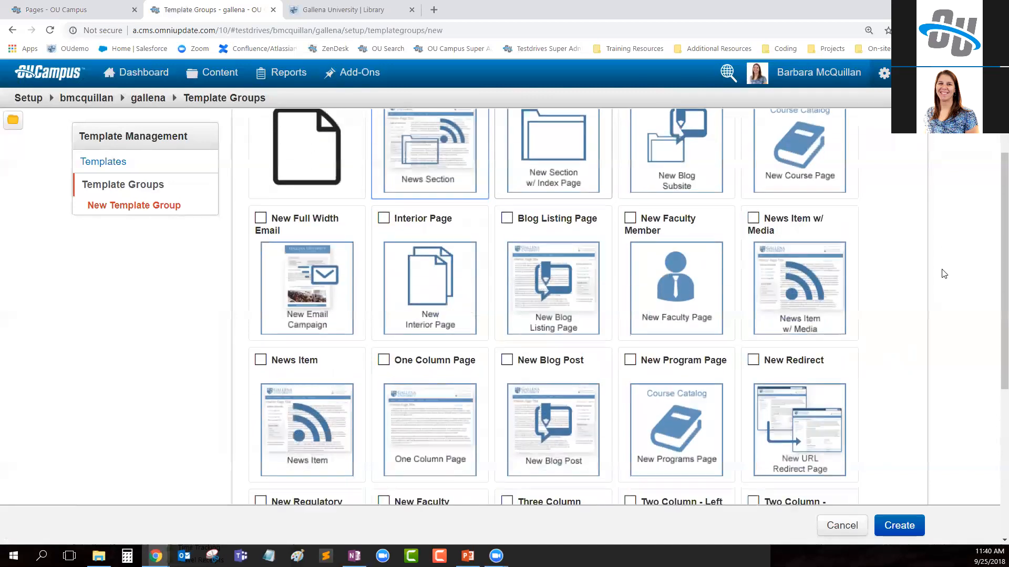
{"action": "scroll", "coordinate": [938, 286], "scroll_direction": "down", "scroll_amount": 3}
{"action": "scroll", "coordinate": [883, 378], "scroll_direction": "down", "scroll_amount": 2}
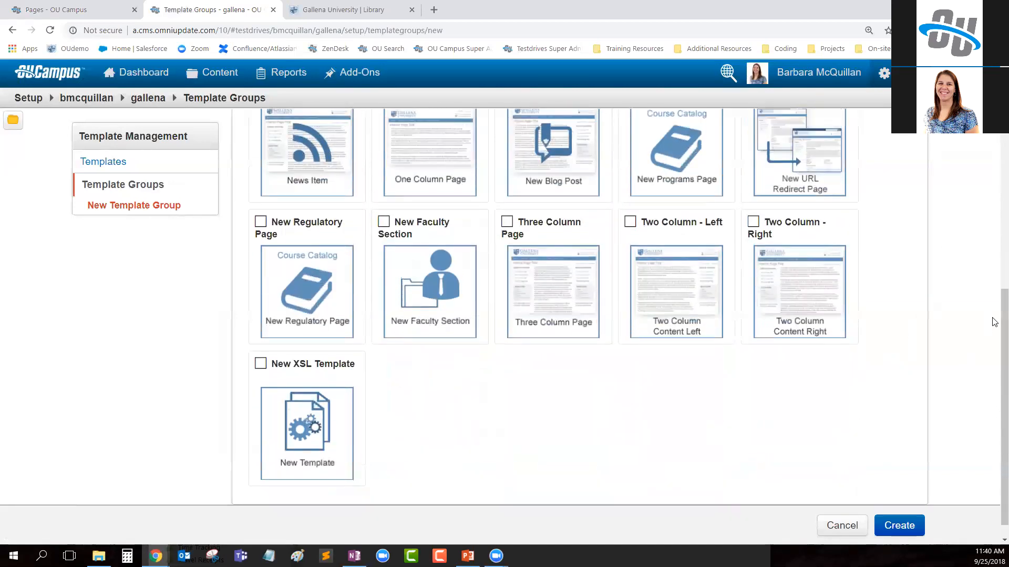
{"action": "scroll", "coordinate": [994, 321], "scroll_direction": "up", "scroll_amount": 8}
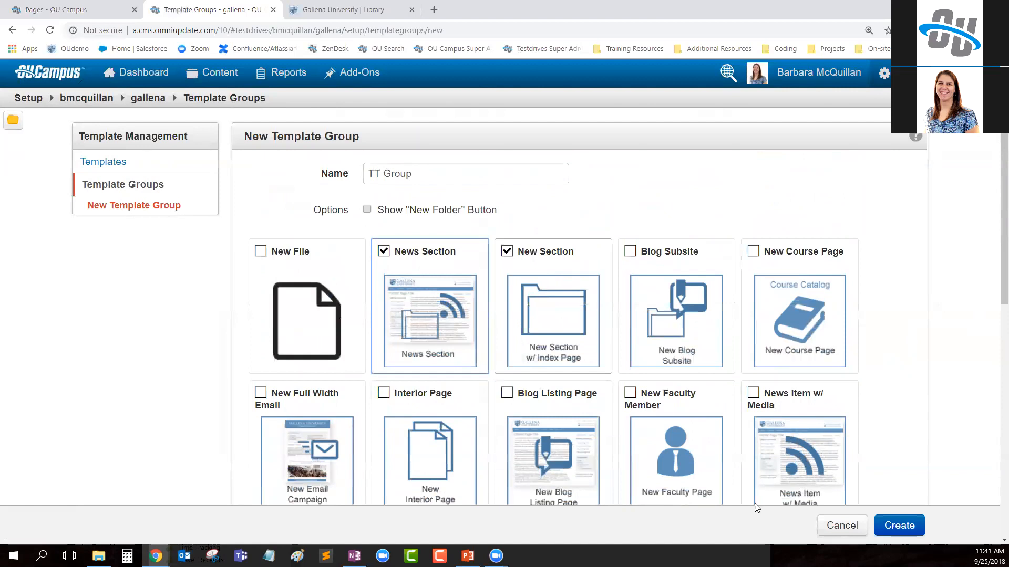
{"action": "left_click", "coordinate": [898, 534]}
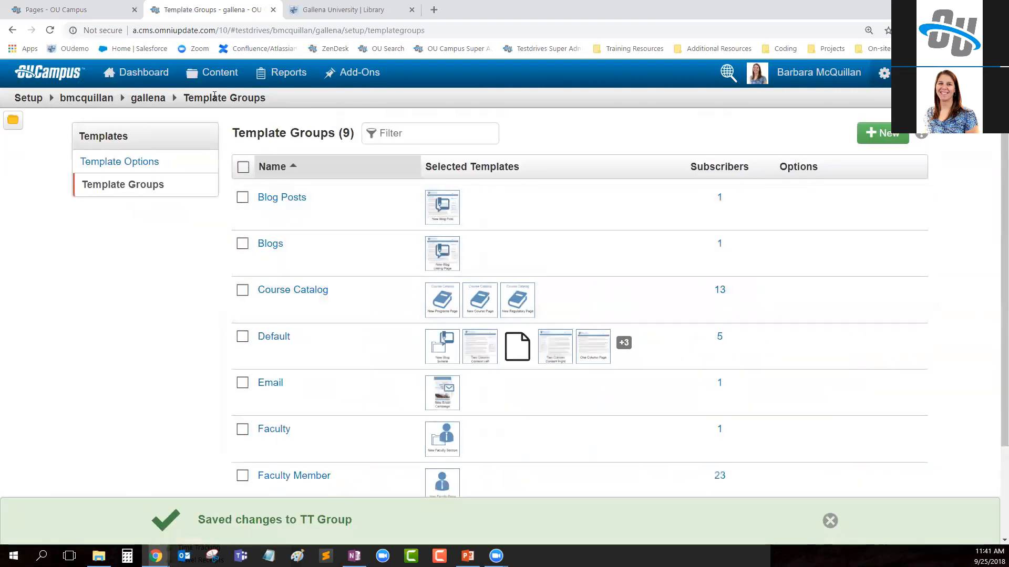
View the new content templates offered in the admissions folder, close the list without creating anything, and return to the site root.
{"action": "mouse_move", "coordinate": [213, 79]}
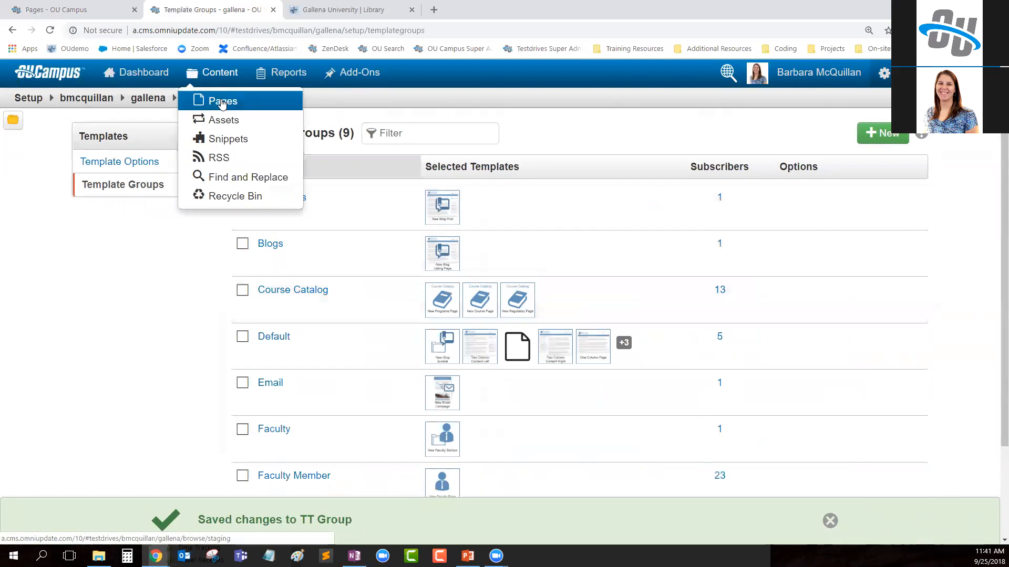
{"action": "left_click", "coordinate": [222, 102]}
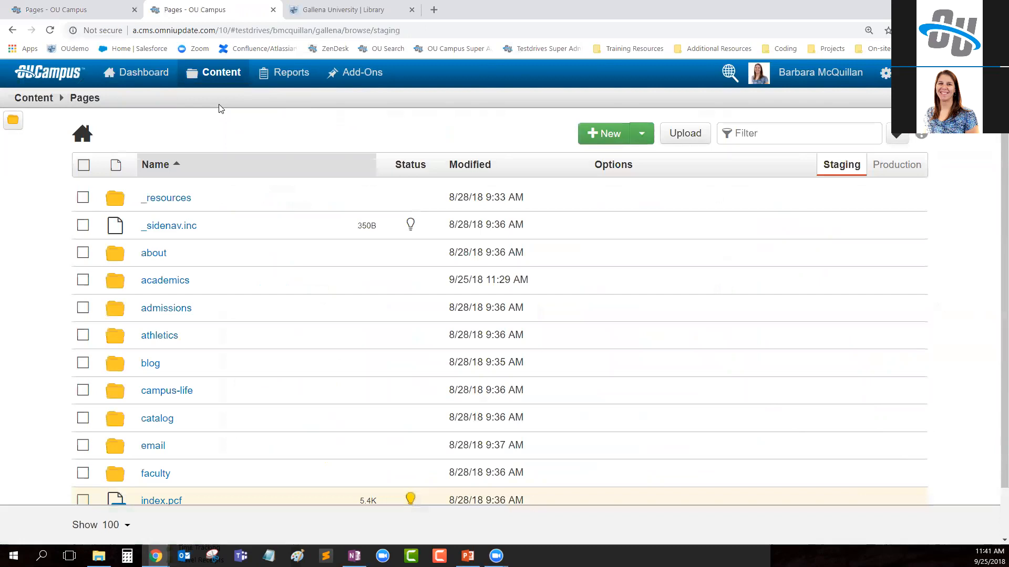
{"action": "mouse_move", "coordinate": [886, 72]}
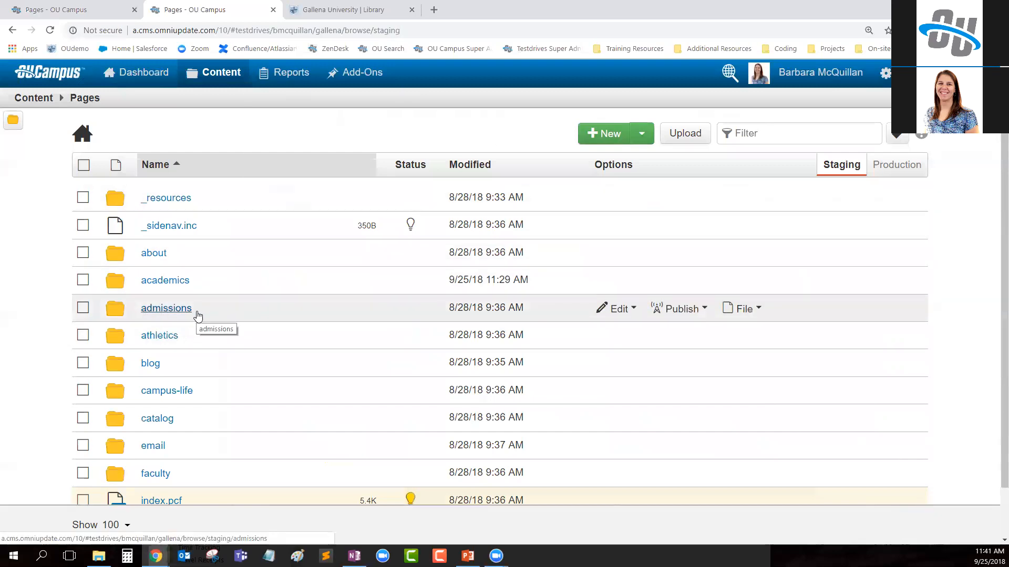
{"action": "left_click", "coordinate": [159, 313]}
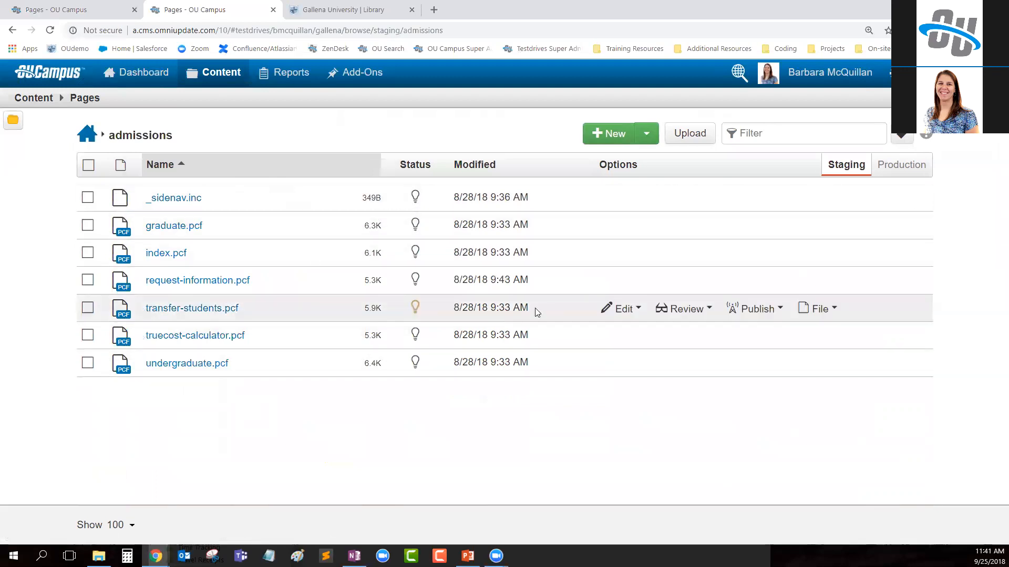
{"action": "left_click", "coordinate": [610, 149]}
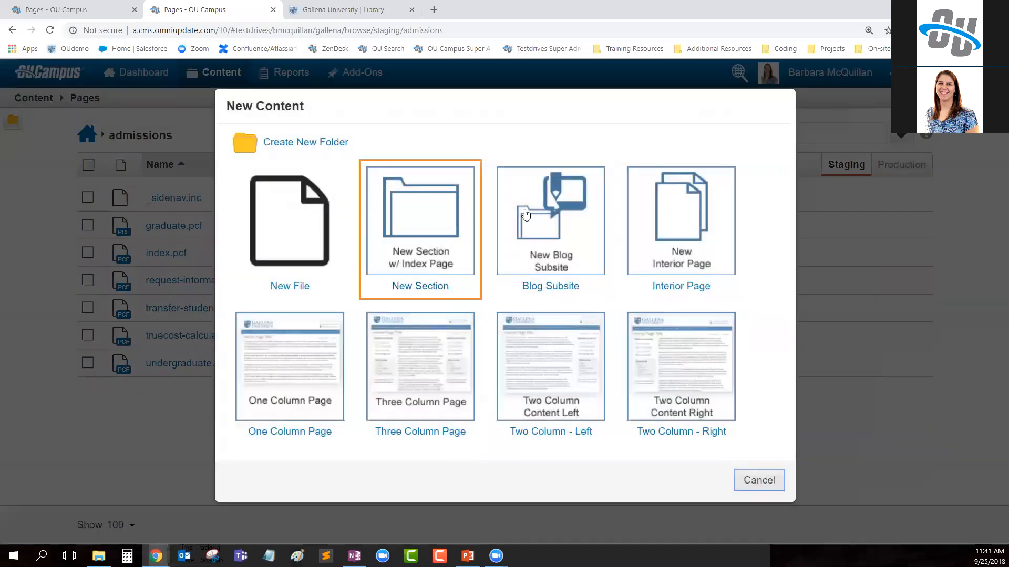
{"action": "left_click", "coordinate": [765, 480]}
{"action": "left_click", "coordinate": [87, 133]}
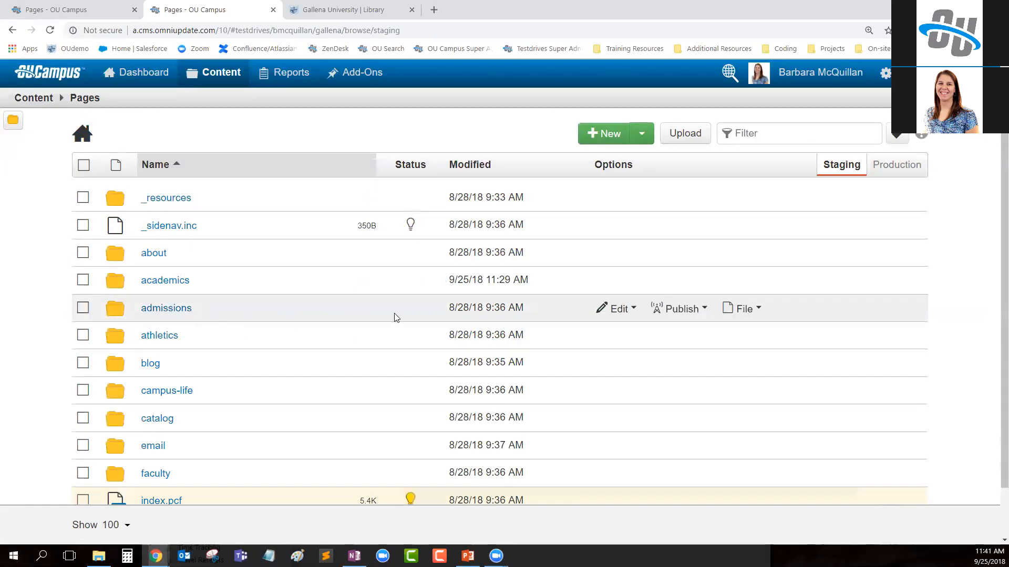
Set the admissions folder's Template Group to TT Group, applying it to all enclosed files and folders, and save the access settings.
{"action": "left_click", "coordinate": [619, 310]}
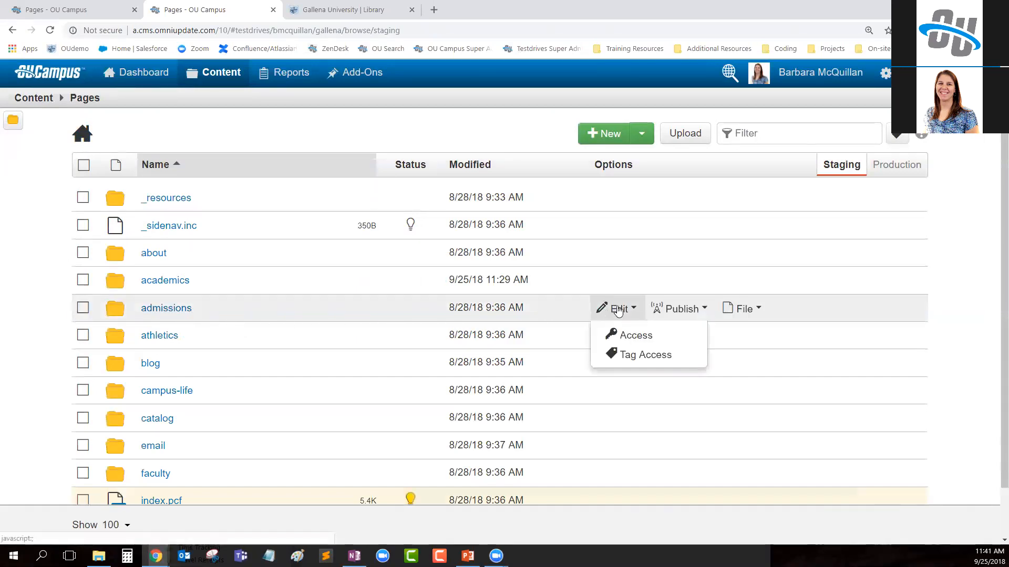
{"action": "left_click", "coordinate": [628, 338]}
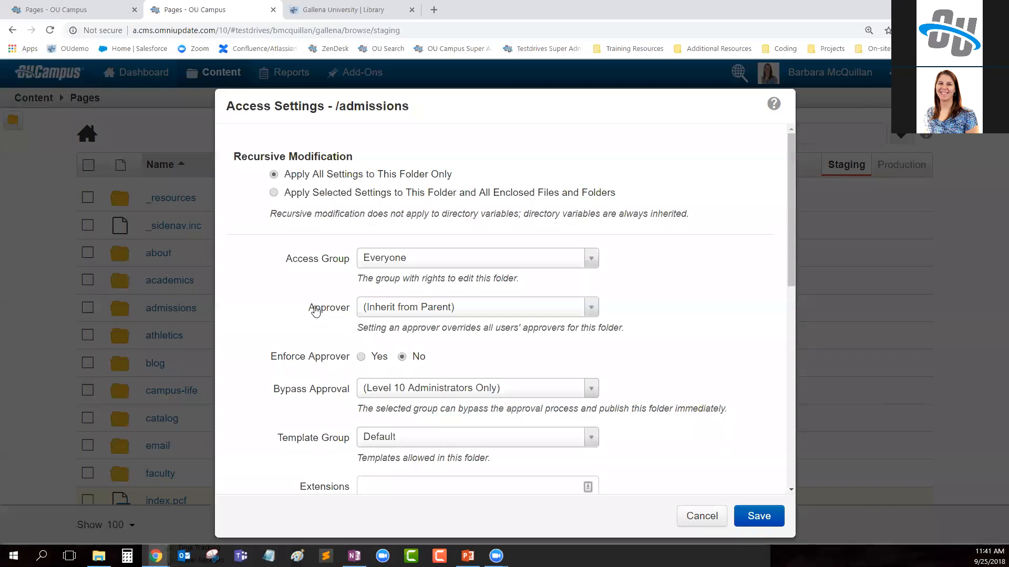
{"action": "left_click", "coordinate": [274, 192]}
{"action": "scroll", "coordinate": [299, 333], "scroll_direction": "down", "scroll_amount": 3}
{"action": "left_click_drag", "start_coordinate": [271, 349], "coordinate": [349, 355]}
{"action": "left_click", "coordinate": [396, 354]}
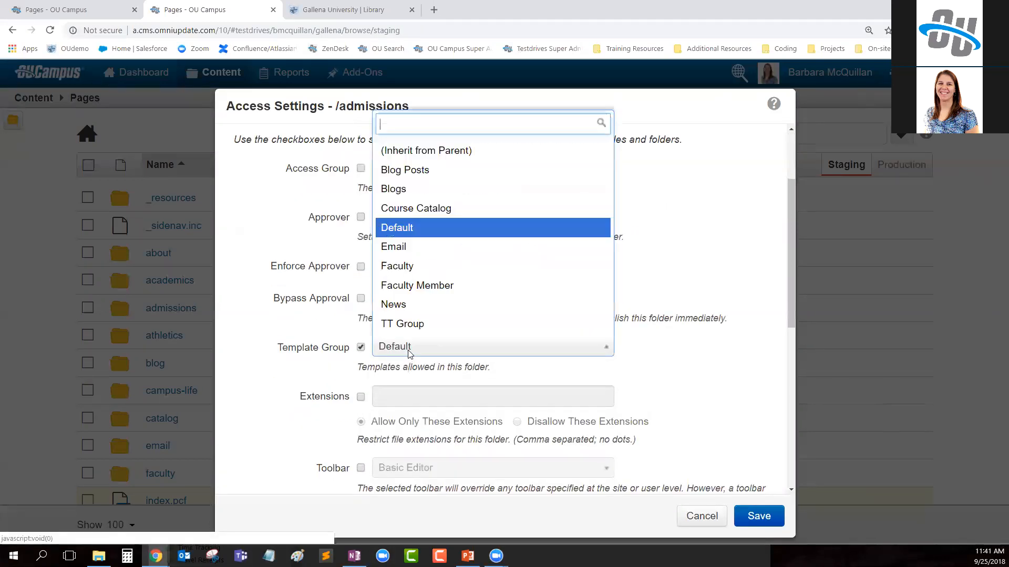
{"action": "left_click", "coordinate": [408, 326]}
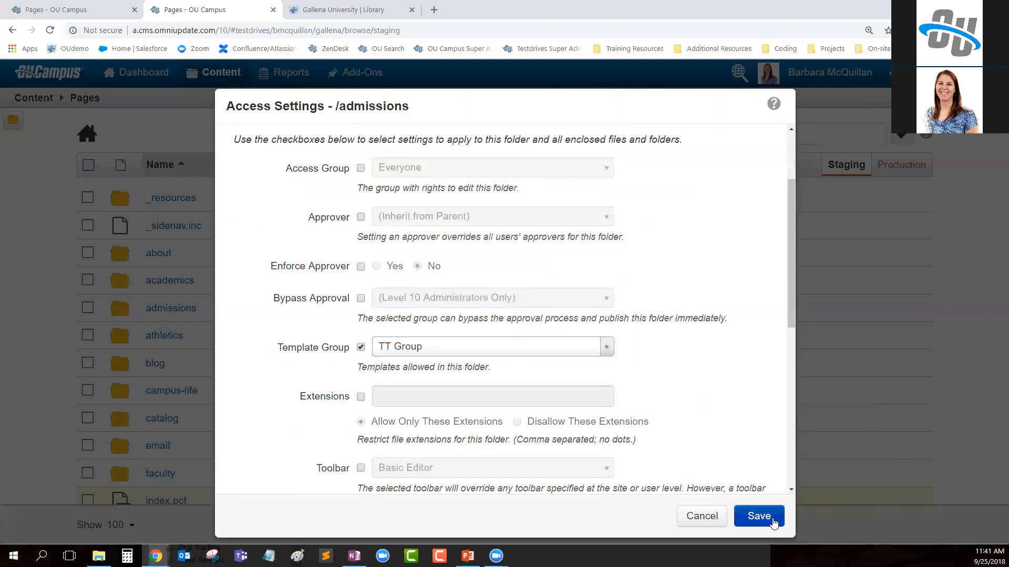
{"action": "left_click", "coordinate": [759, 517]}
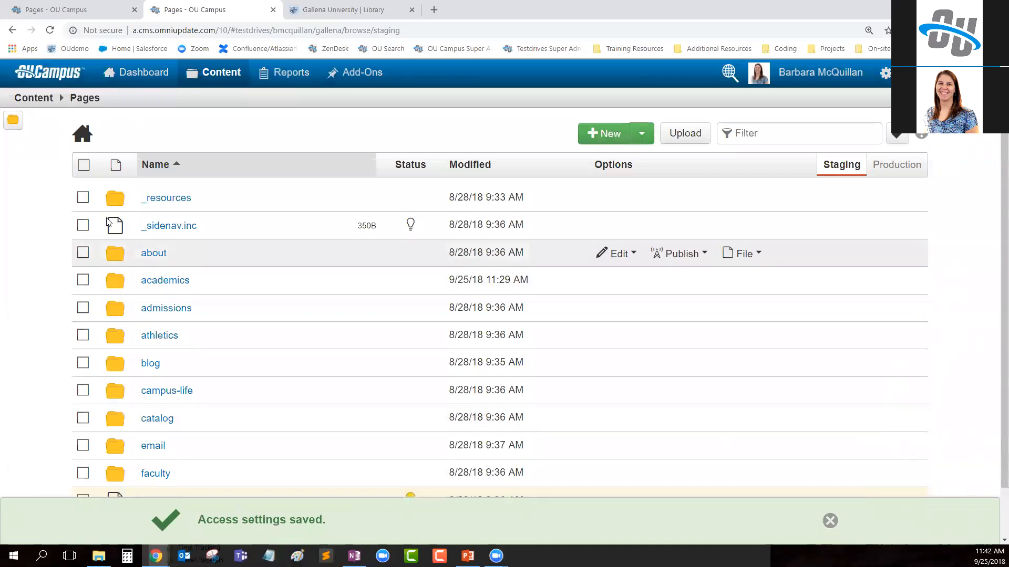
Check which templates the admissions folder now offers for new content, cancel, and return to the site root.
{"action": "left_click", "coordinate": [166, 308]}
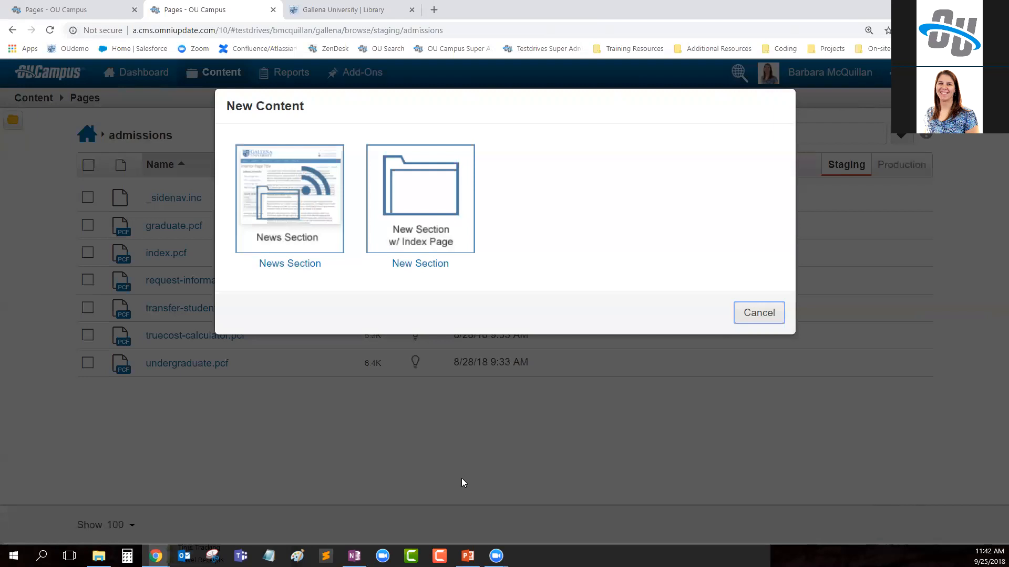
{"action": "left_click", "coordinate": [758, 314]}
{"action": "left_click", "coordinate": [87, 134]}
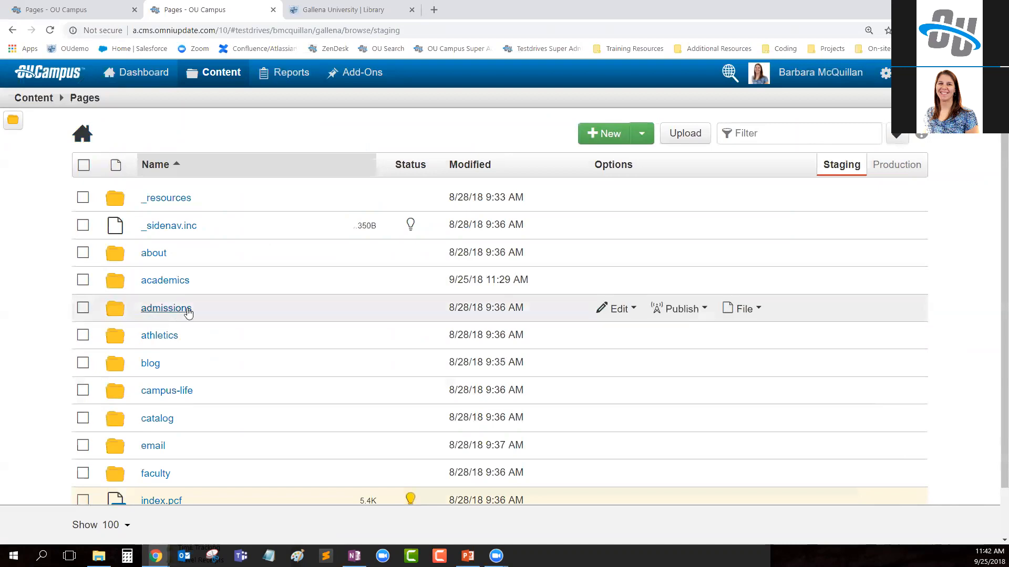
Open the access settings of the admissions folder and bring up its file Extensions restriction.
{"action": "left_click", "coordinate": [607, 311]}
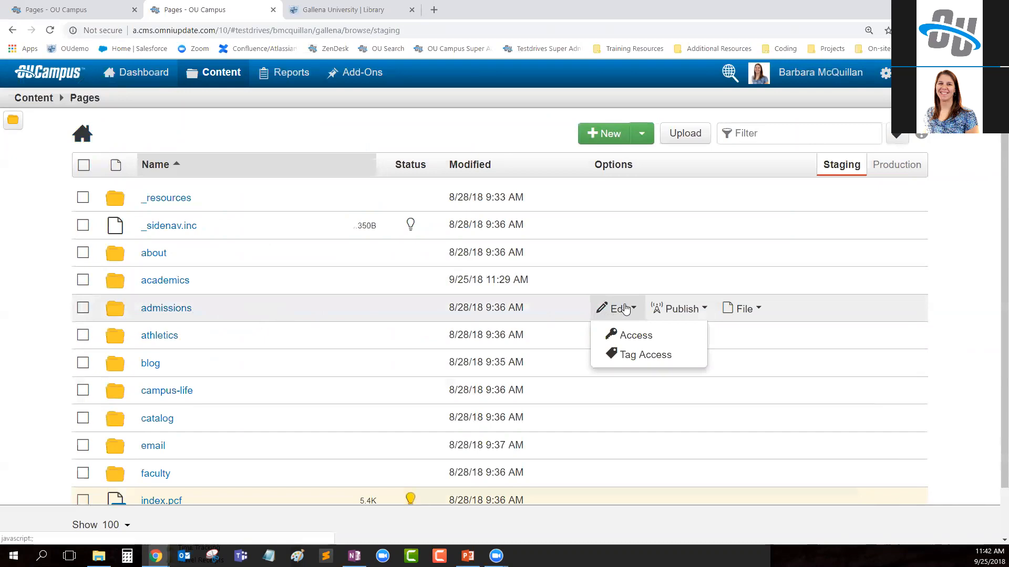
{"action": "left_click", "coordinate": [637, 337]}
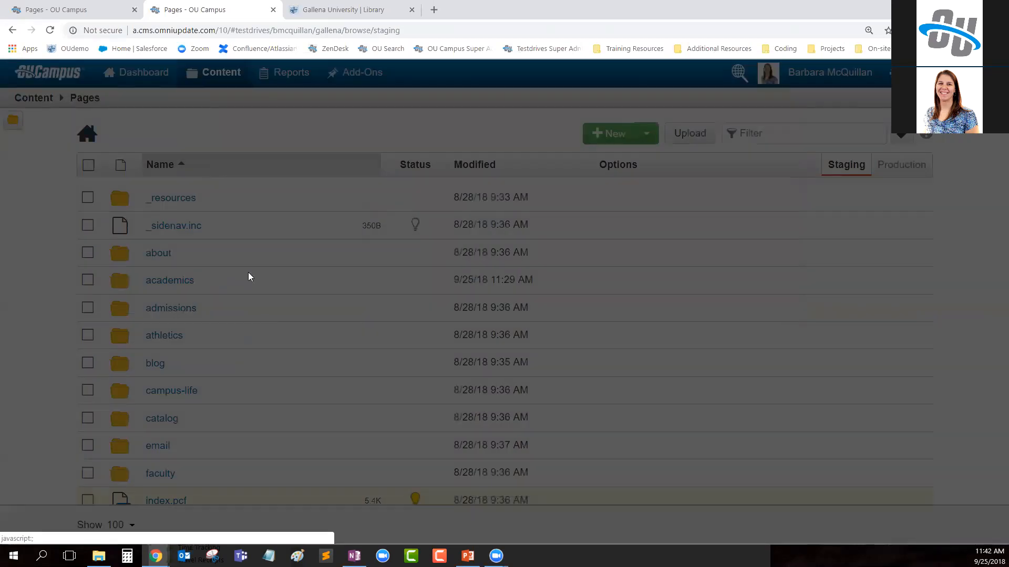
{"action": "scroll", "coordinate": [277, 255], "scroll_direction": "down", "scroll_amount": 3}
{"action": "left_click_drag", "start_coordinate": [295, 374], "coordinate": [352, 375]}
{"action": "left_click", "coordinate": [285, 401]}
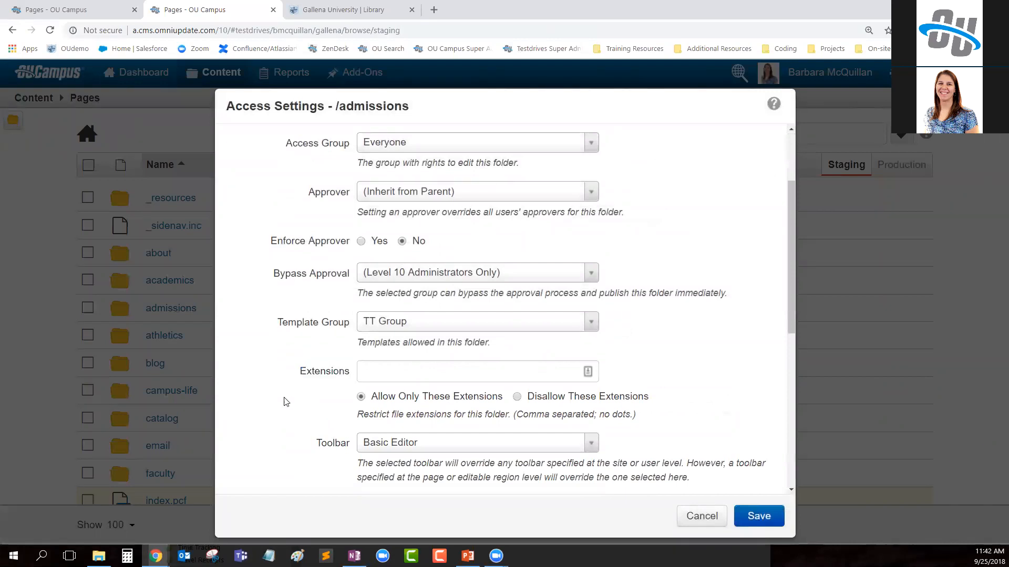
{"action": "scroll", "coordinate": [284, 401], "scroll_direction": "down", "scroll_amount": 1}
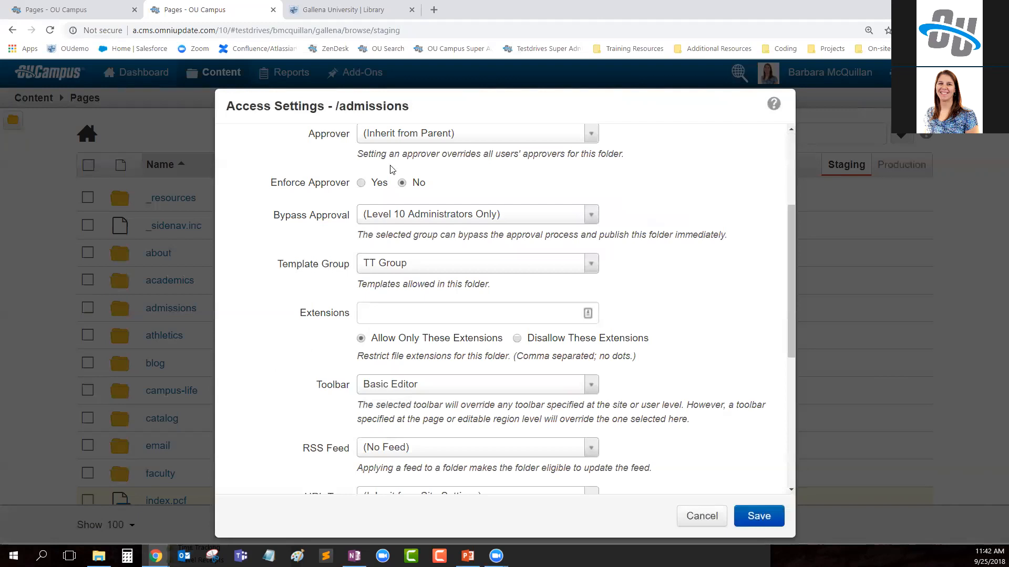
{"action": "left_click_drag", "start_coordinate": [415, 106], "coordinate": [335, 105]}
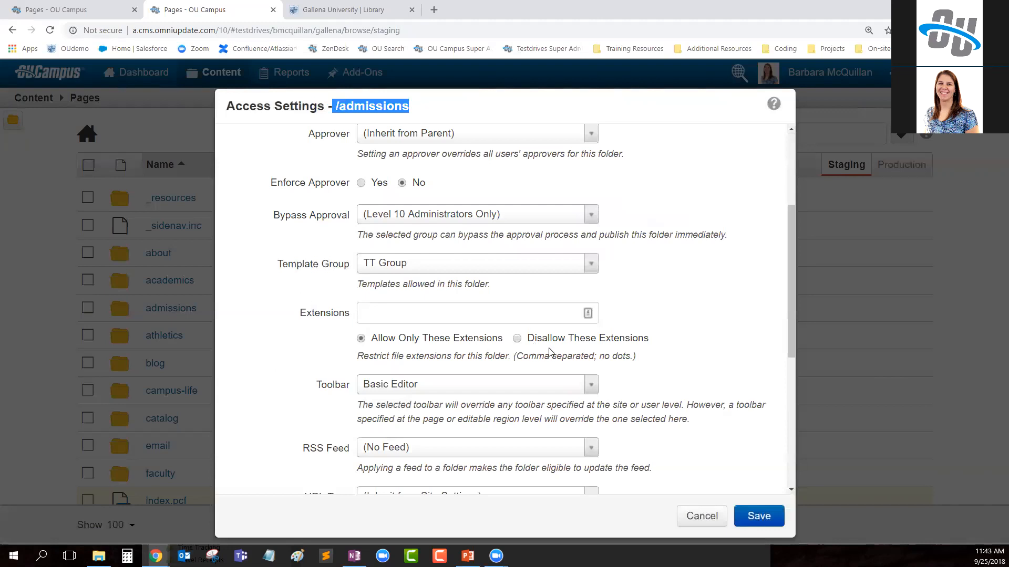
Disallow the extensions jpg, jpeg, bmp, png, doc, docx, ppt, pptx and pdf in the admissions folder and save the access settings.
{"action": "left_click", "coordinate": [517, 338]}
{"action": "left_click", "coordinate": [567, 318]}
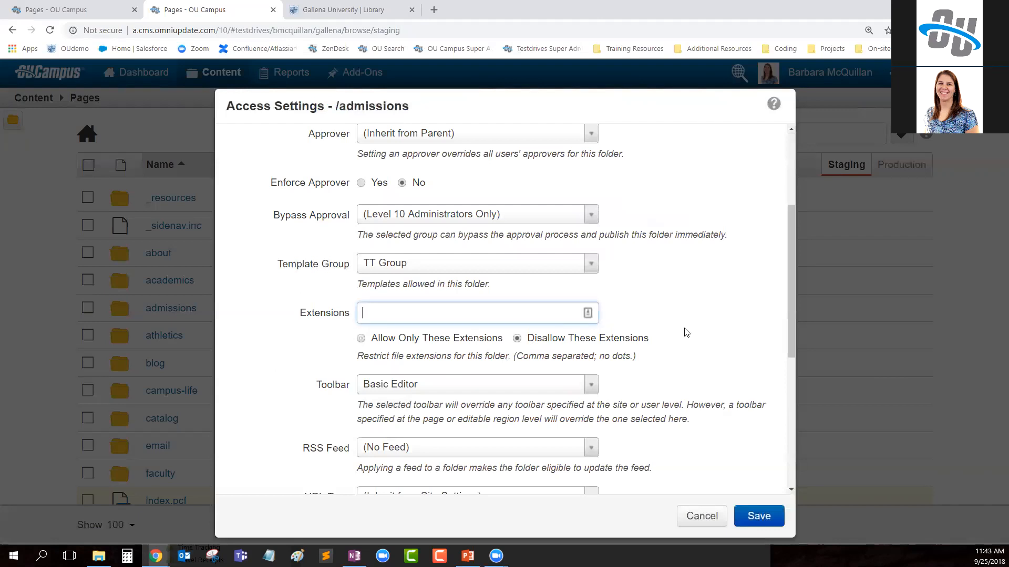
{"action": "left_click_drag", "start_coordinate": [516, 356], "coordinate": [631, 353]}
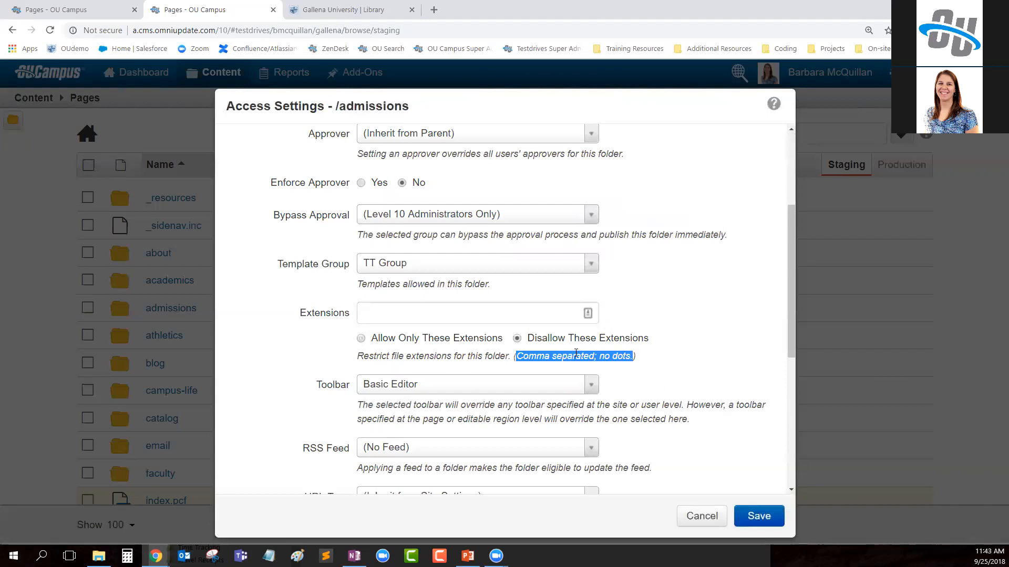
{"action": "left_click", "coordinate": [447, 318]}
{"action": "type", "text": "jpg, jp"}
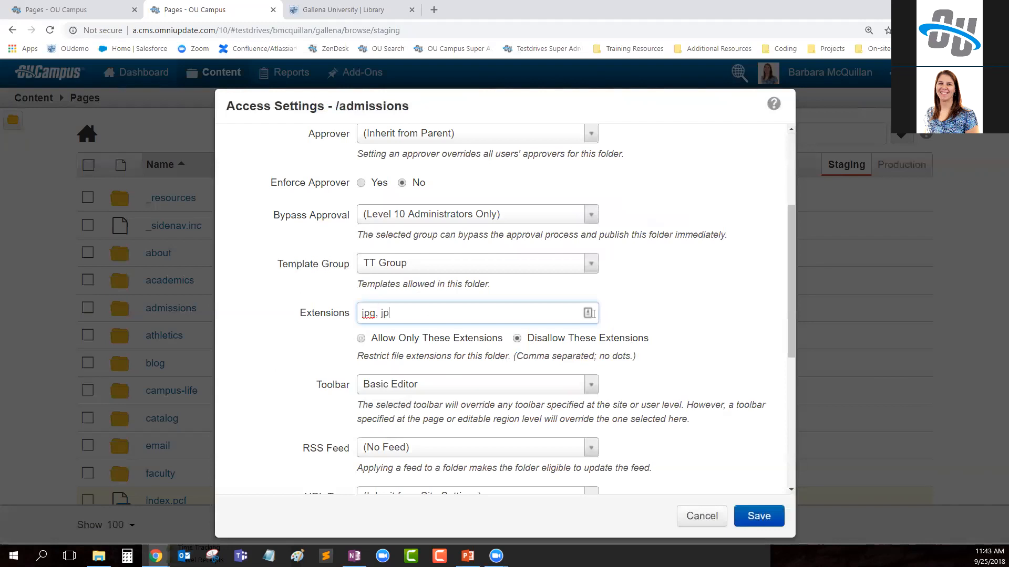
{"action": "type", "text": "eg, bm"}
{"action": "type", "text": "p, png, doc, docx"}
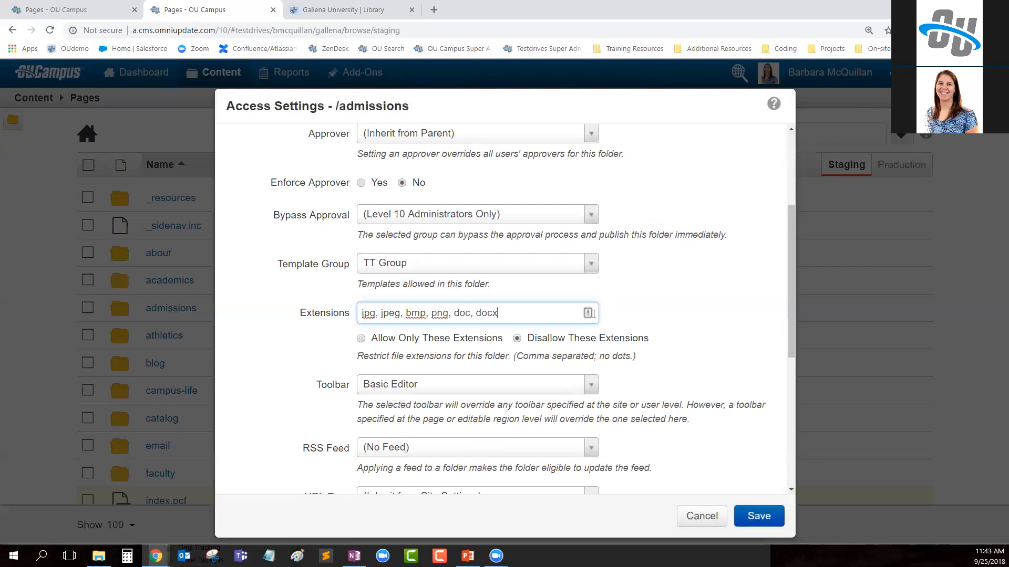
{"action": "type", "text": ", ppt, pptx, pdf"}
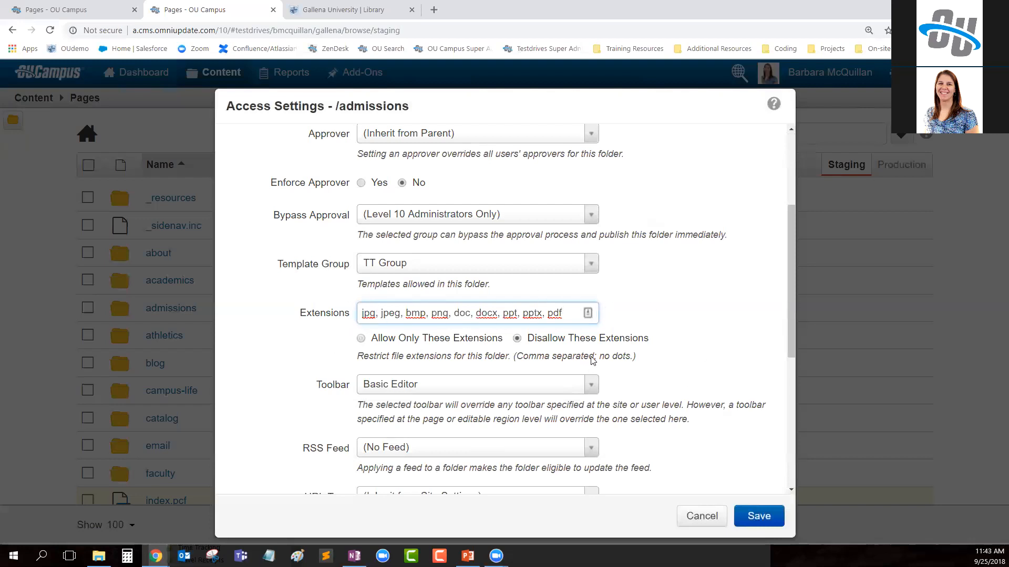
{"action": "left_click", "coordinate": [753, 517]}
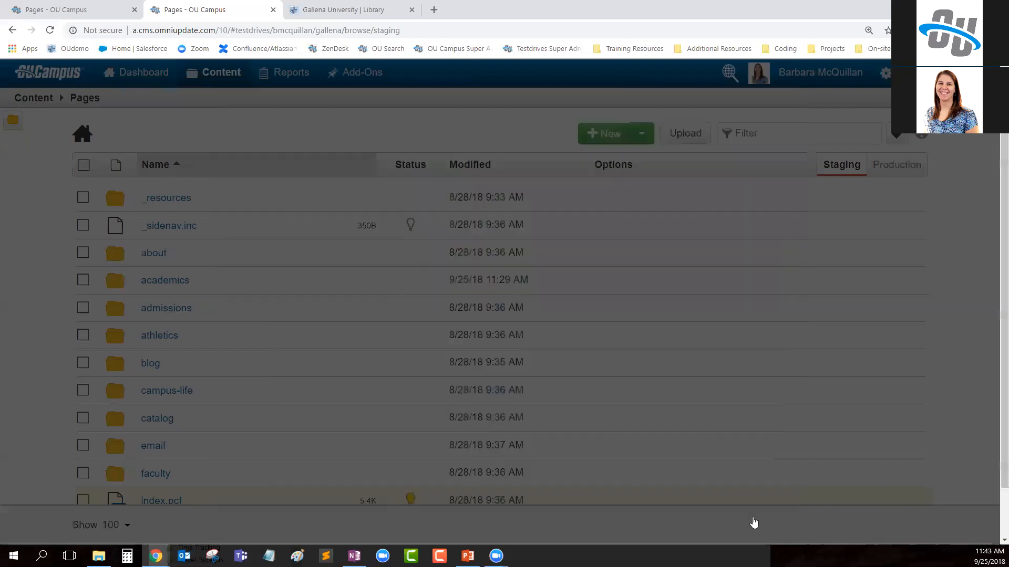
Start an upload in the admissions folder and examine which file extensions are blocked.
{"action": "left_click", "coordinate": [173, 310]}
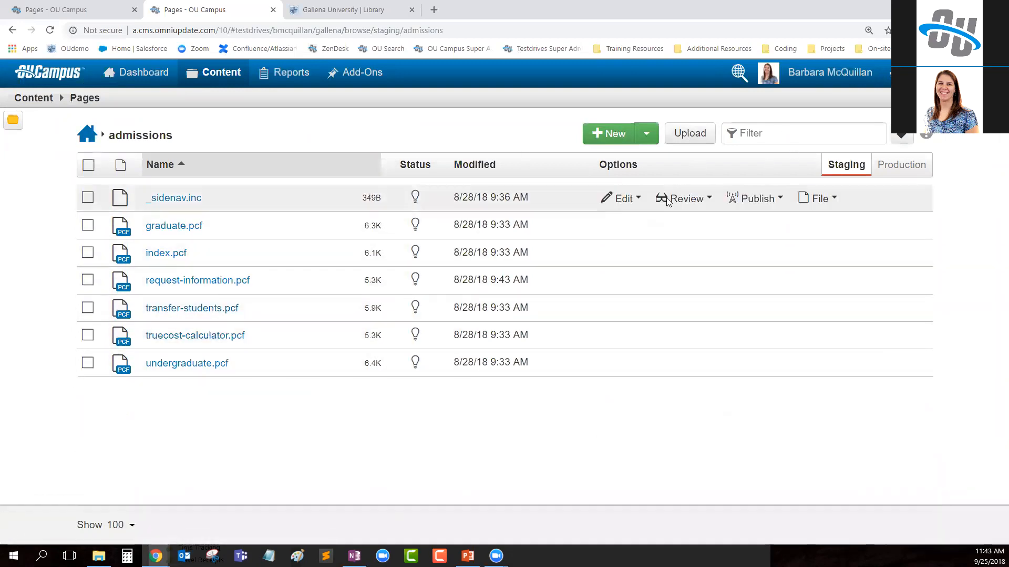
{"action": "left_click", "coordinate": [688, 138]}
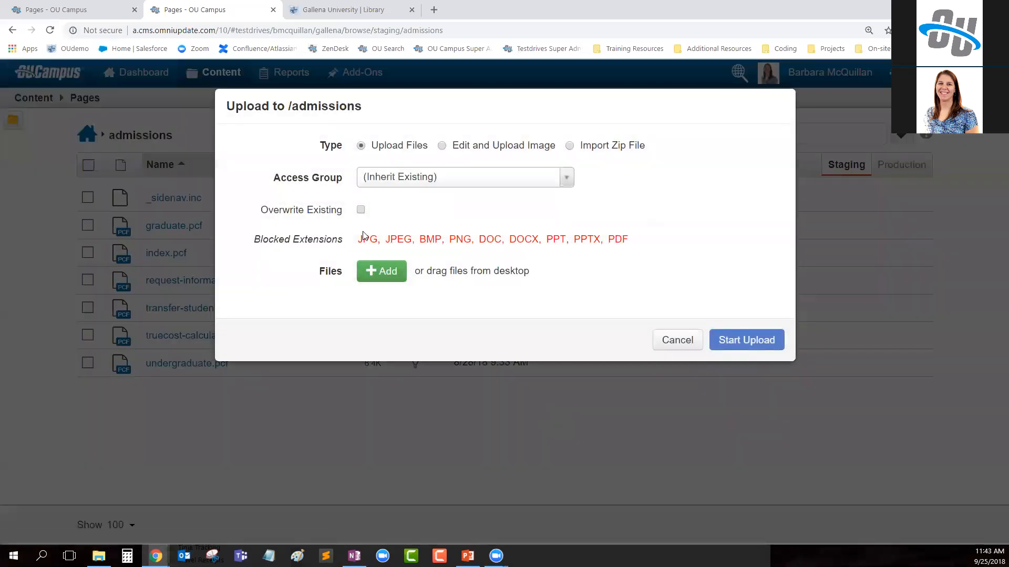
{"action": "left_click_drag", "start_coordinate": [253, 239], "coordinate": [656, 241]}
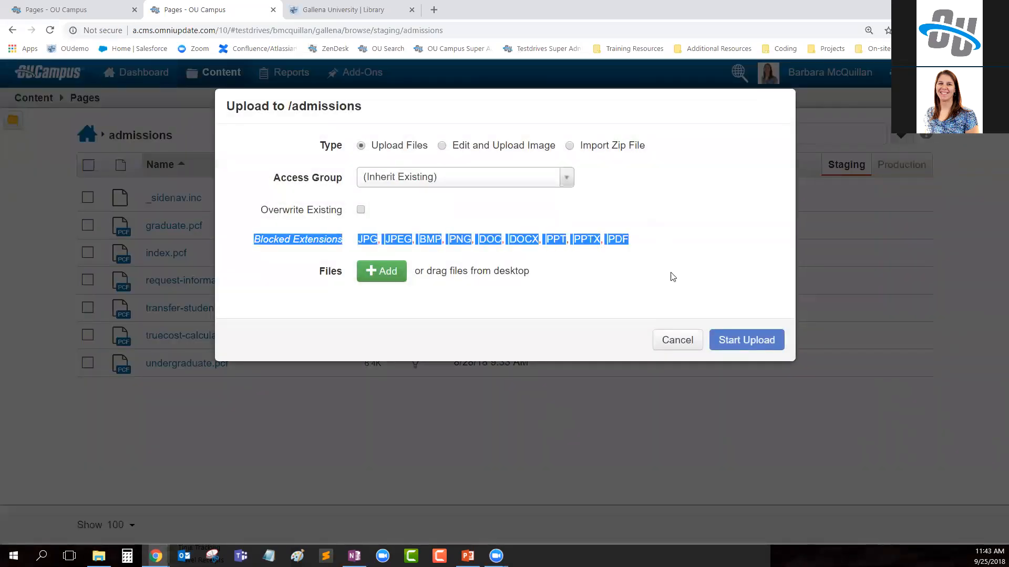
{"action": "left_click", "coordinate": [562, 350]}
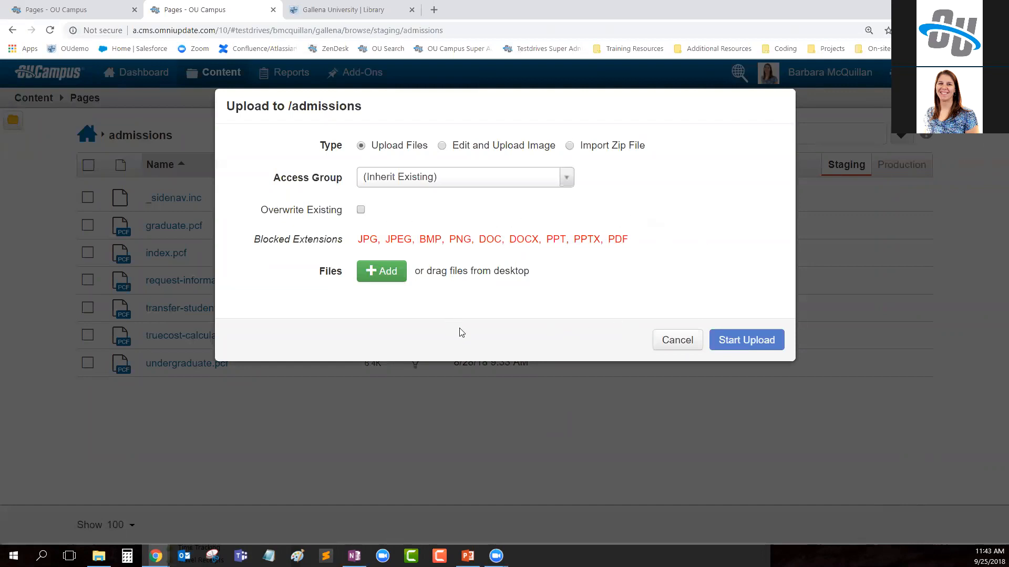
Try to add joshua_tree.jpg to the admissions upload, cancel the upload, and return to the site root.
{"action": "left_click", "coordinate": [382, 271]}
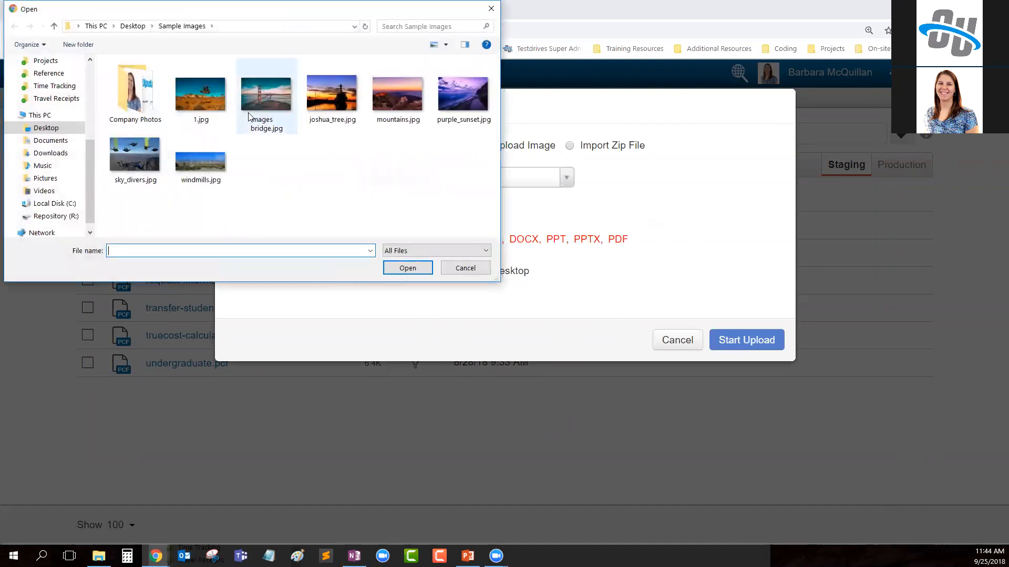
{"action": "left_click", "coordinate": [264, 111]}
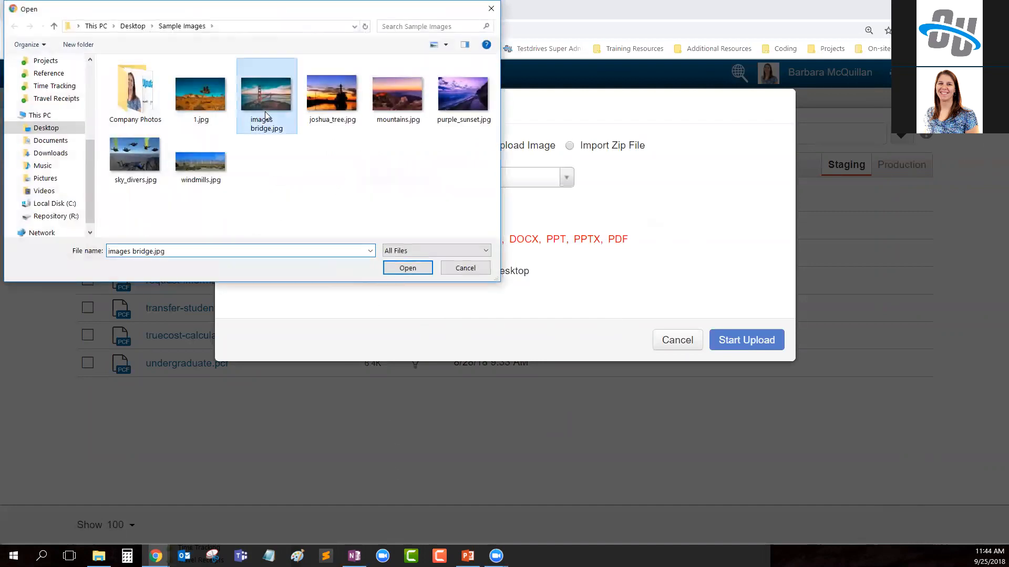
{"action": "left_click", "coordinate": [323, 105]}
{"action": "left_click", "coordinate": [408, 269]}
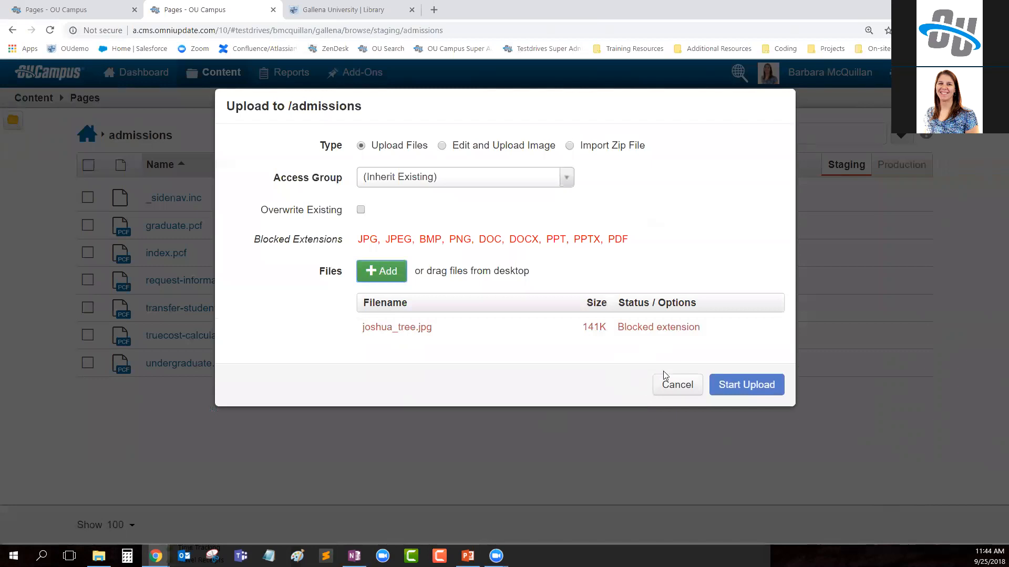
{"action": "left_click_drag", "start_coordinate": [629, 240], "coordinate": [608, 240]}
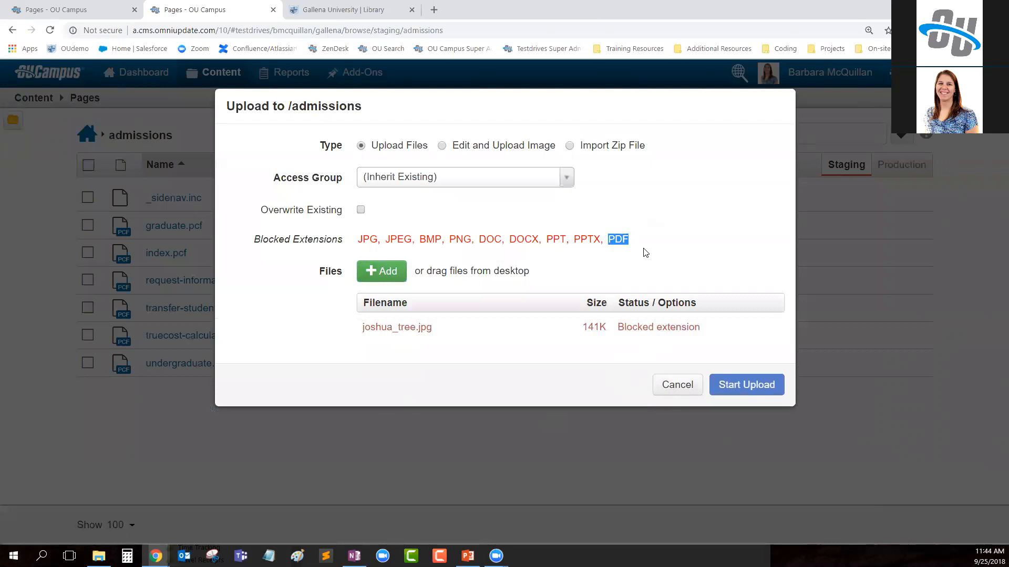
{"action": "left_click", "coordinate": [674, 246]}
{"action": "left_click", "coordinate": [666, 384]}
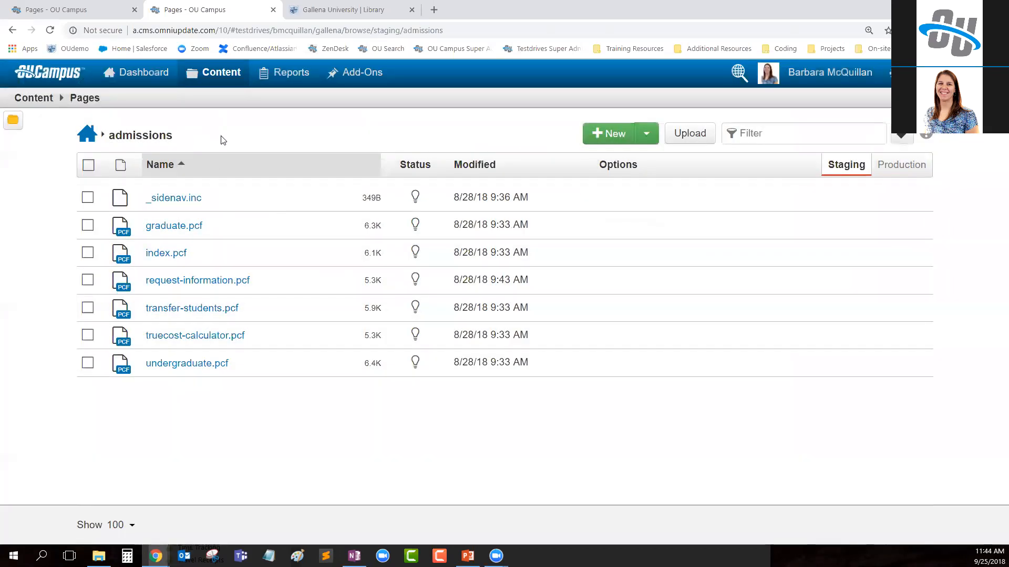
{"action": "left_click", "coordinate": [87, 135]}
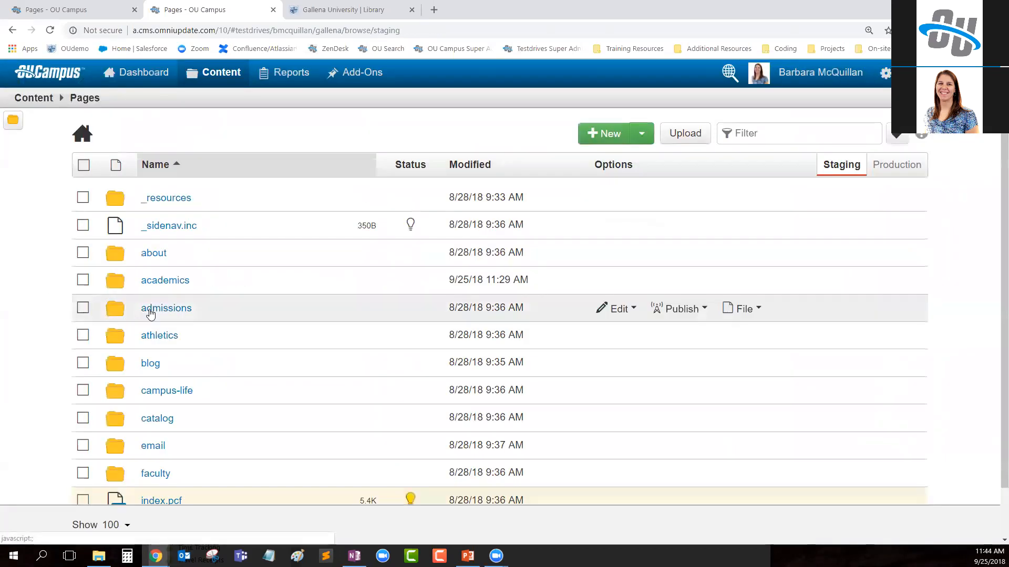
Remove pdf from the admissions folder's disallowed extensions and save the access settings.
{"action": "left_click", "coordinate": [617, 311]}
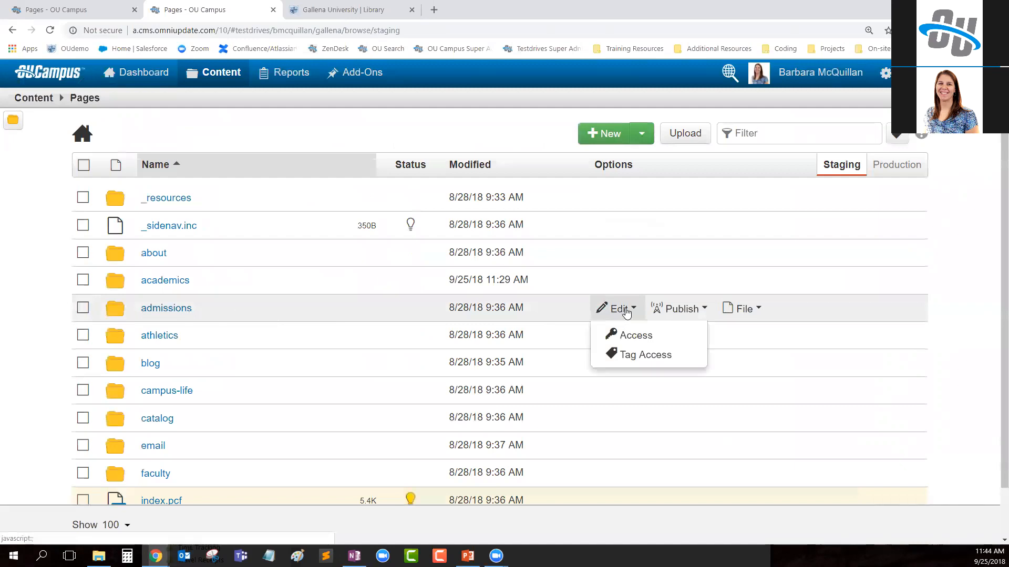
{"action": "left_click", "coordinate": [636, 336]}
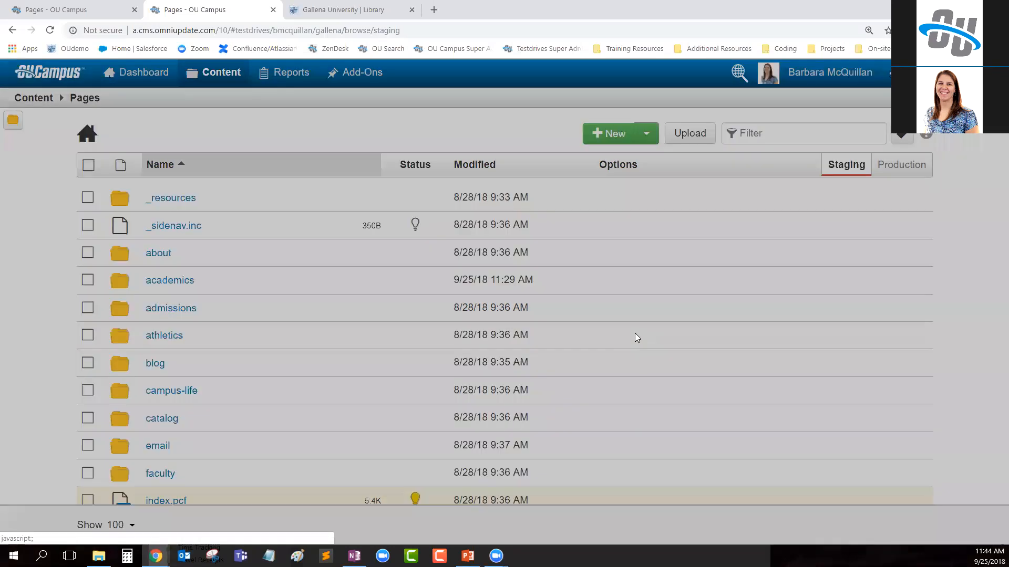
{"action": "scroll", "coordinate": [310, 316], "scroll_direction": "down", "scroll_amount": 3}
{"action": "left_click_drag", "start_coordinate": [562, 313], "coordinate": [542, 313]}
{"action": "key", "text": "BackSpace"}
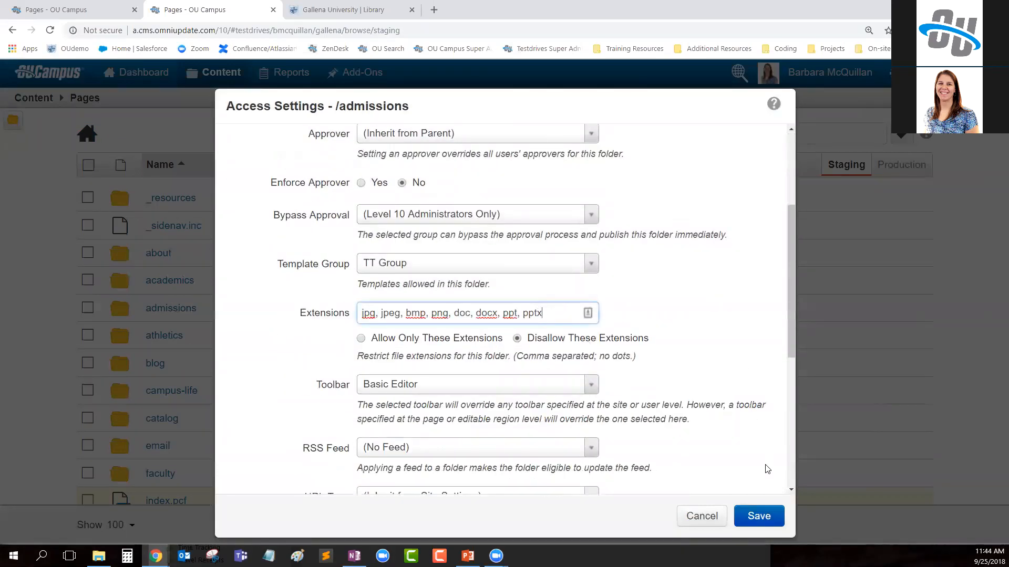
{"action": "left_click", "coordinate": [759, 515]}
Check the blocked extensions for uploads to the admissions folder again, cancel, and return to the site root.
{"action": "left_click", "coordinate": [172, 309]}
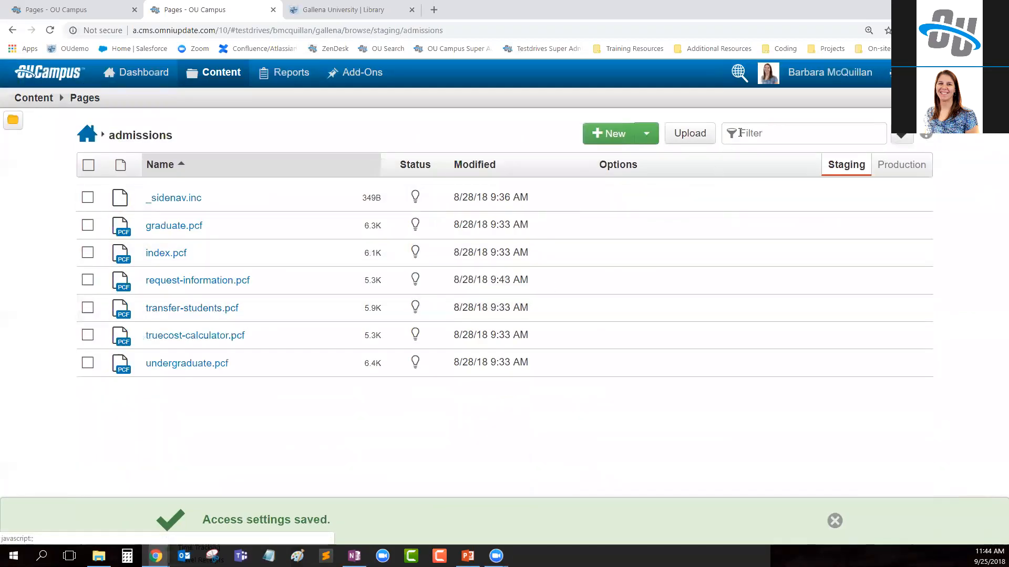
{"action": "left_click", "coordinate": [688, 138]}
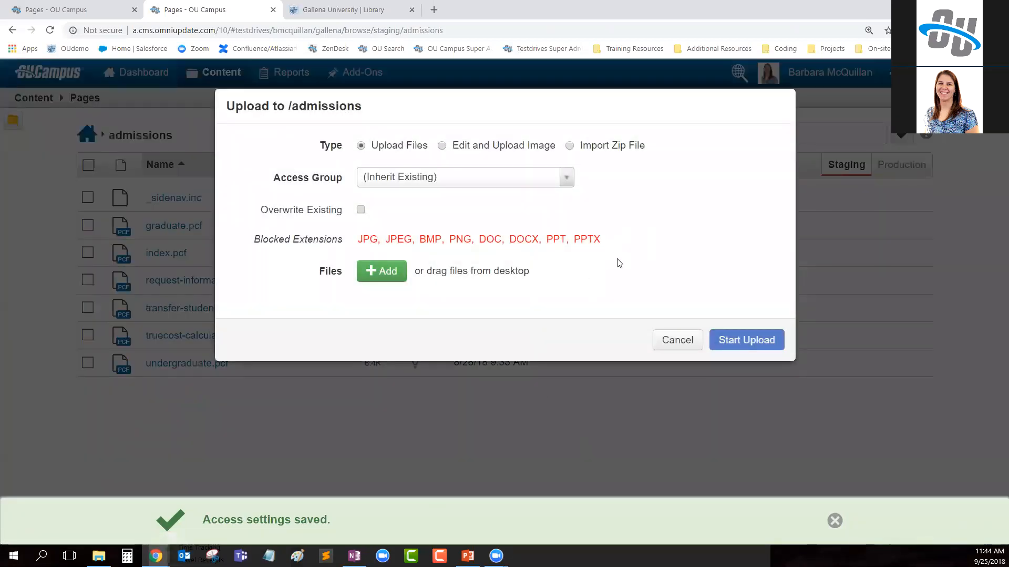
{"action": "left_click", "coordinate": [672, 344]}
{"action": "left_click", "coordinate": [81, 139]}
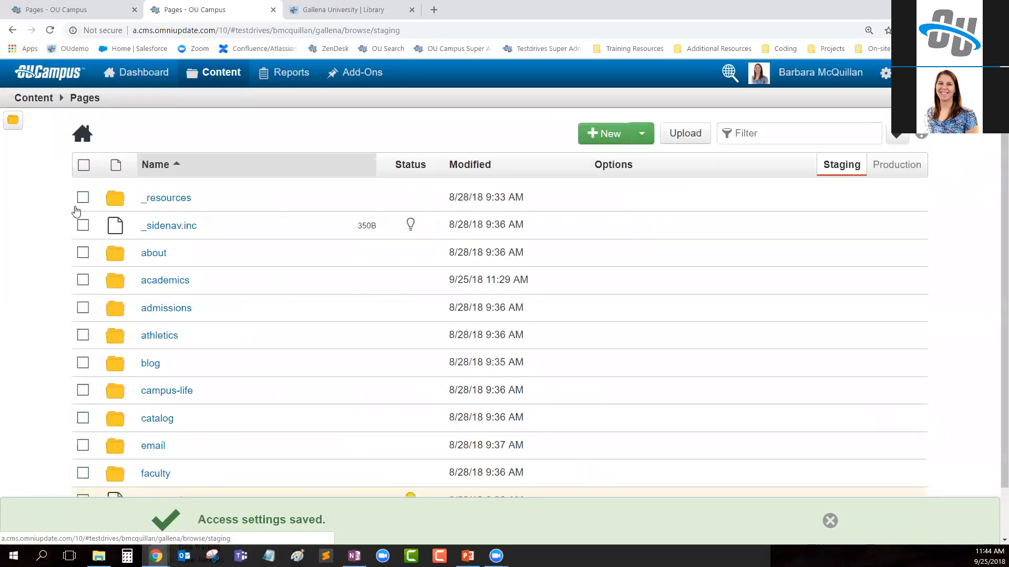
Add pdf back to the admissions folder's disallowed extensions and save the access settings.
{"action": "mouse_move", "coordinate": [622, 313]}
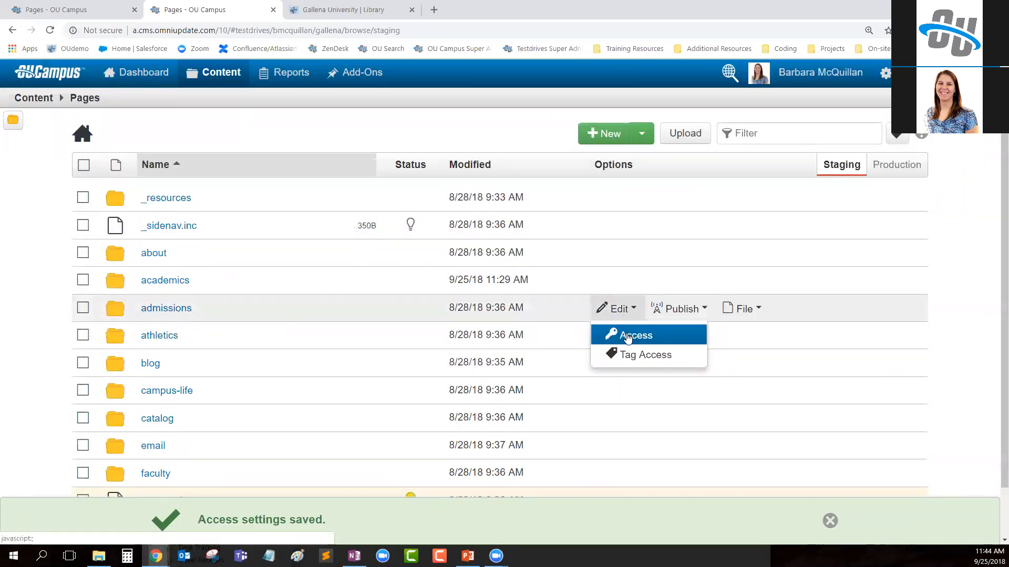
{"action": "left_click", "coordinate": [610, 334]}
{"action": "scroll", "coordinate": [436, 323], "scroll_direction": "down", "scroll_amount": 4}
{"action": "left_click", "coordinate": [573, 256]}
{"action": "type", "text": ", pdf"}
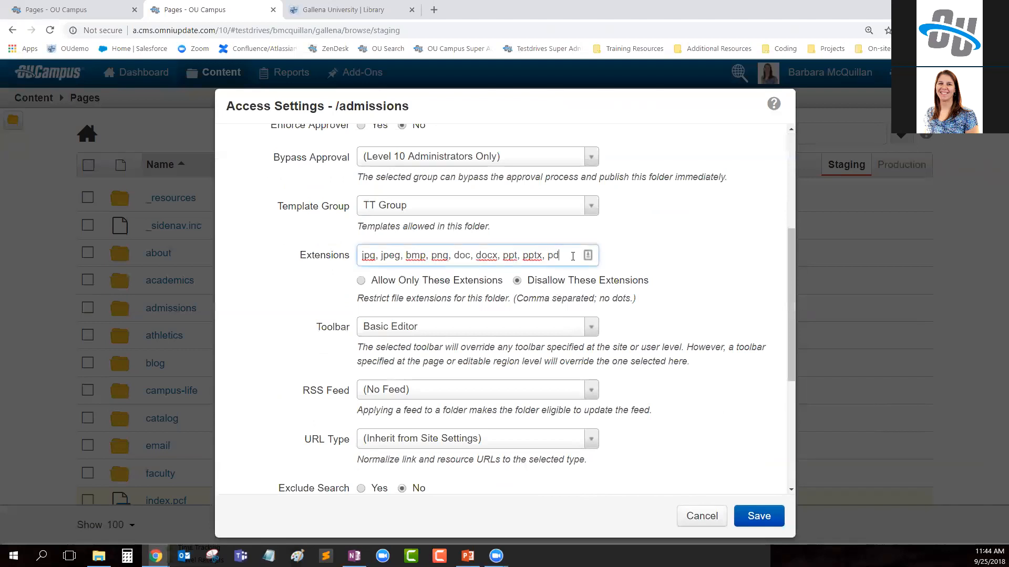
{"action": "left_click", "coordinate": [758, 516]}
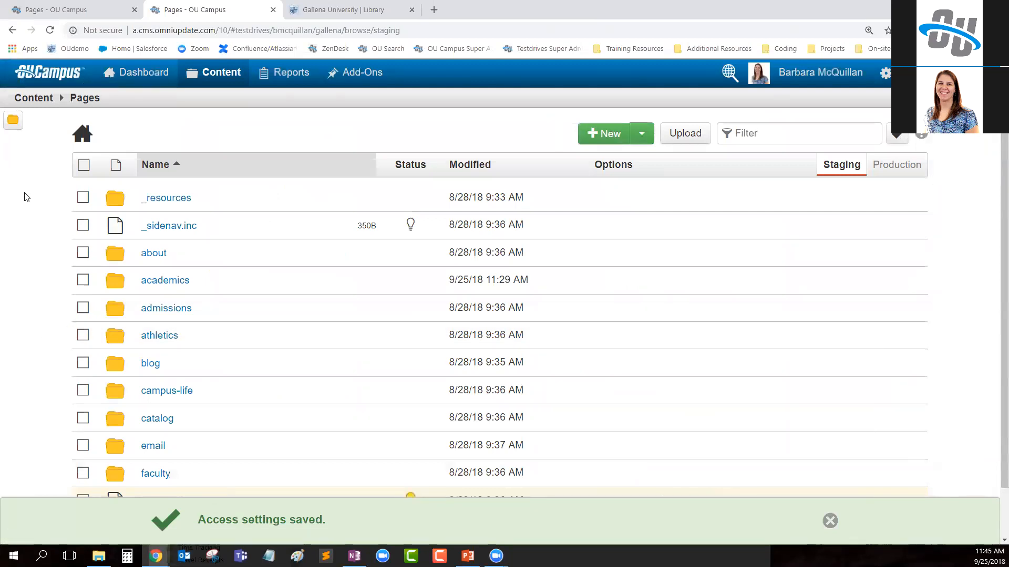
Open the Accordion snippet from the list of all snippets.
{"action": "mouse_move", "coordinate": [223, 76]}
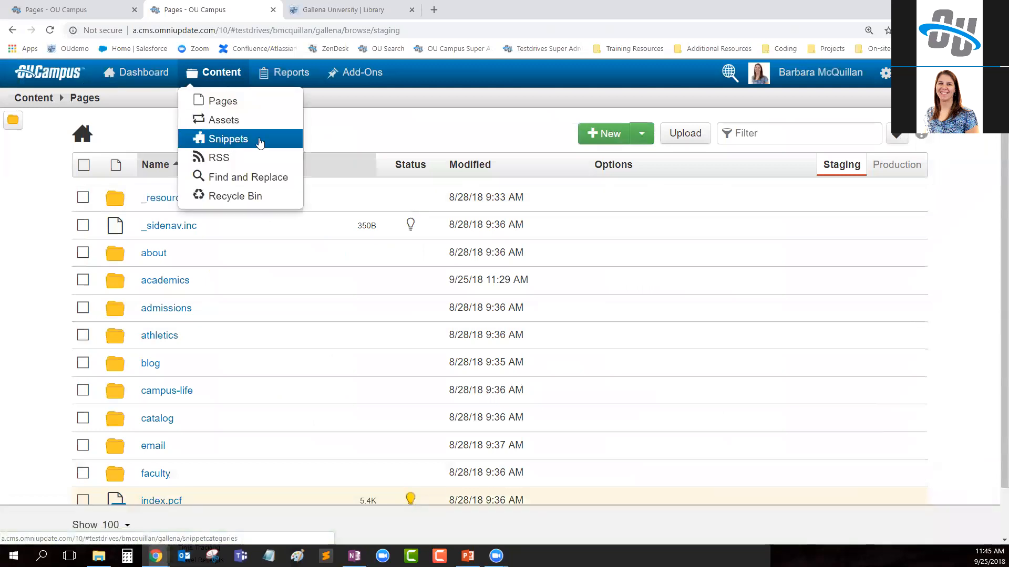
{"action": "left_click", "coordinate": [237, 140]}
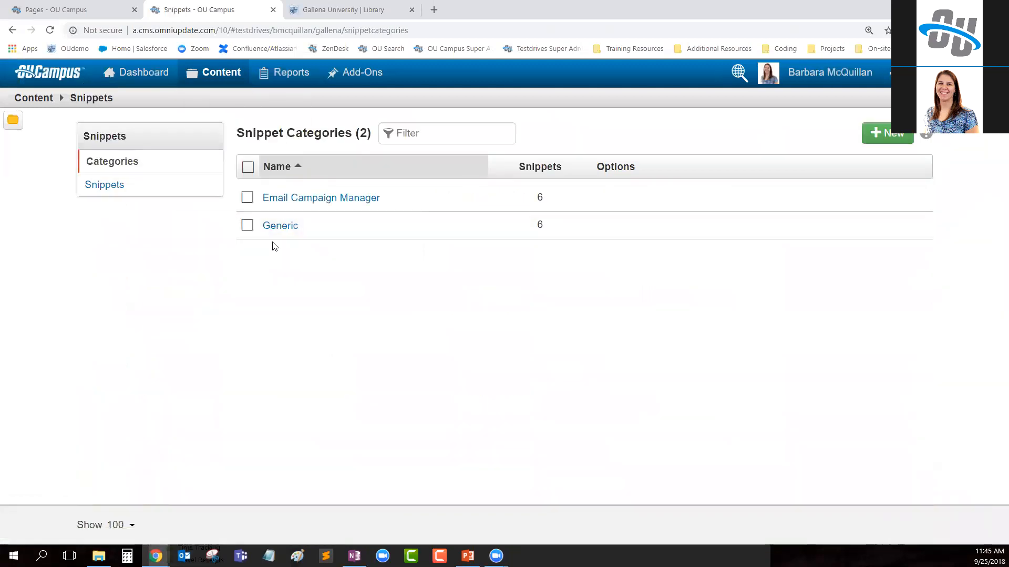
{"action": "left_click", "coordinate": [104, 186]}
{"action": "left_click", "coordinate": [278, 202]}
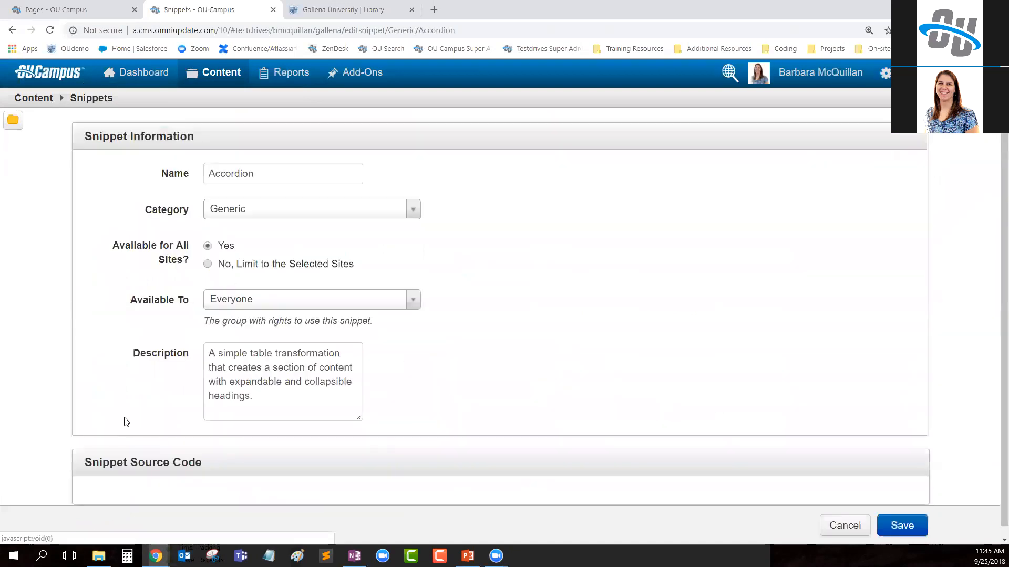
Limit the Accordion snippet's availability to the gallena site only and save the snippet.
{"action": "left_click_drag", "start_coordinate": [126, 305], "coordinate": [196, 307]}
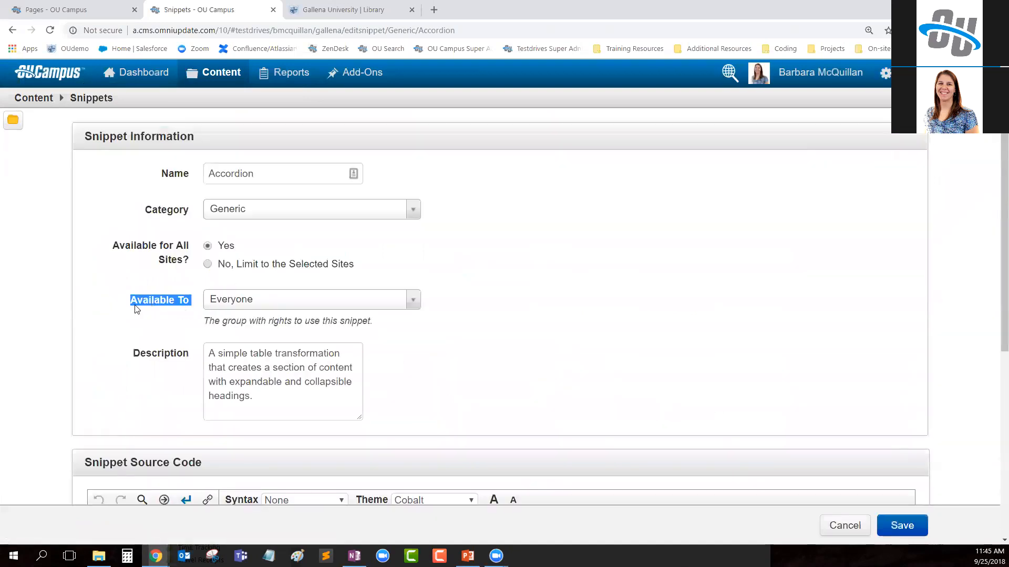
{"action": "left_click", "coordinate": [127, 357]}
{"action": "left_click_drag", "start_coordinate": [108, 253], "coordinate": [190, 261]}
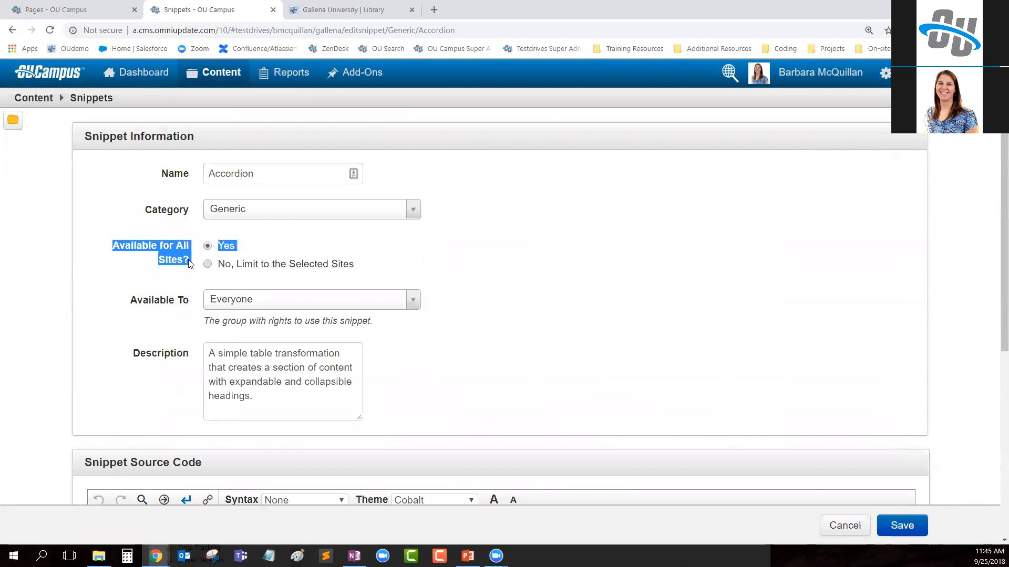
{"action": "left_click", "coordinate": [135, 260]}
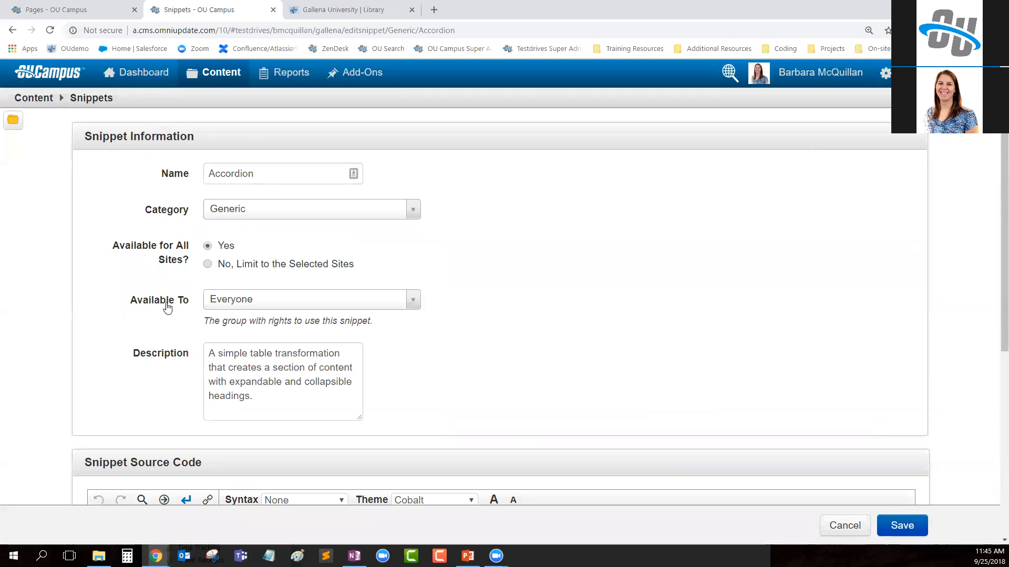
{"action": "left_click", "coordinate": [207, 264]}
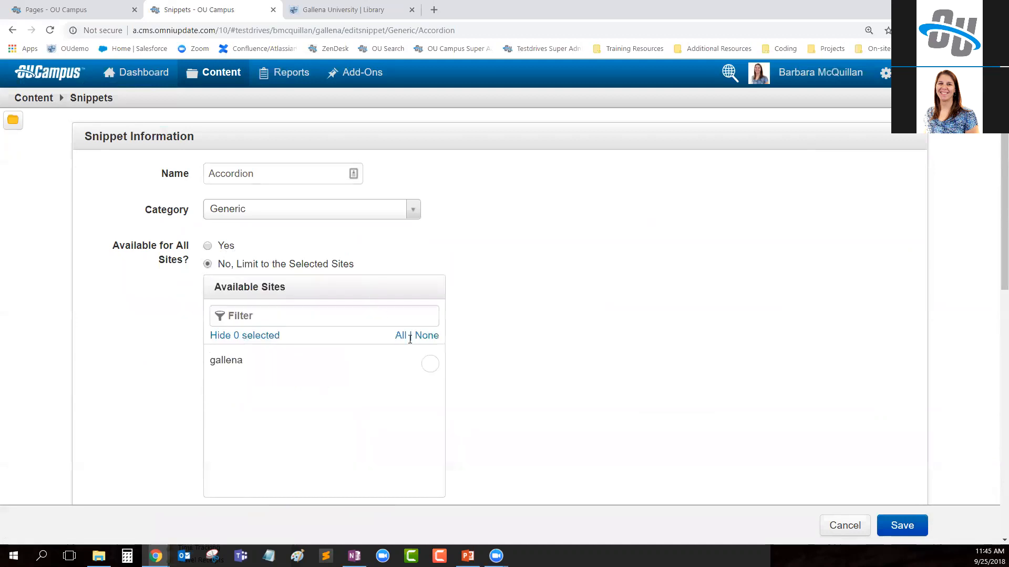
{"action": "left_click", "coordinate": [430, 365]}
{"action": "left_click", "coordinate": [901, 525]}
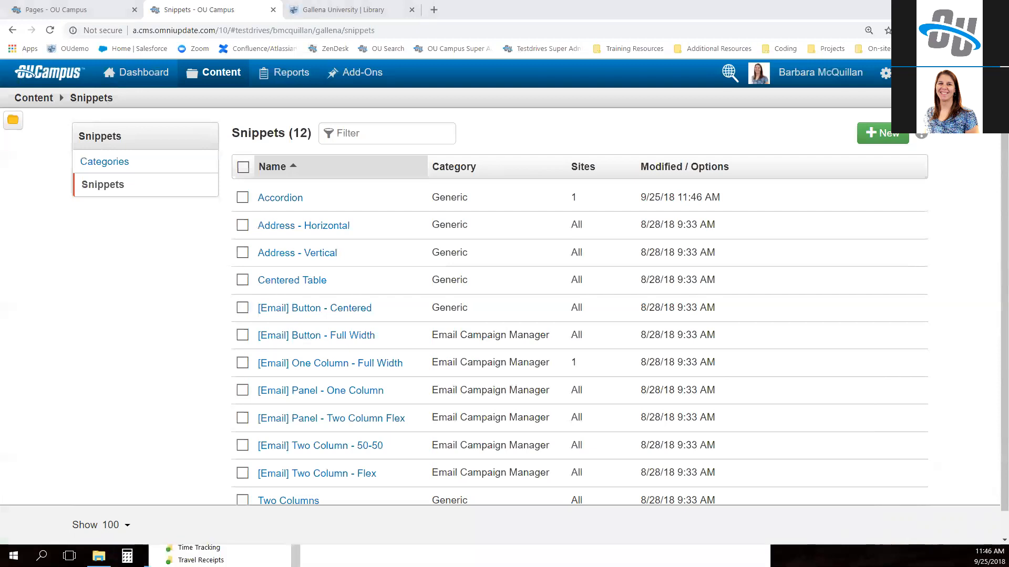
{"action": "key", "text": "alt+Tab"}
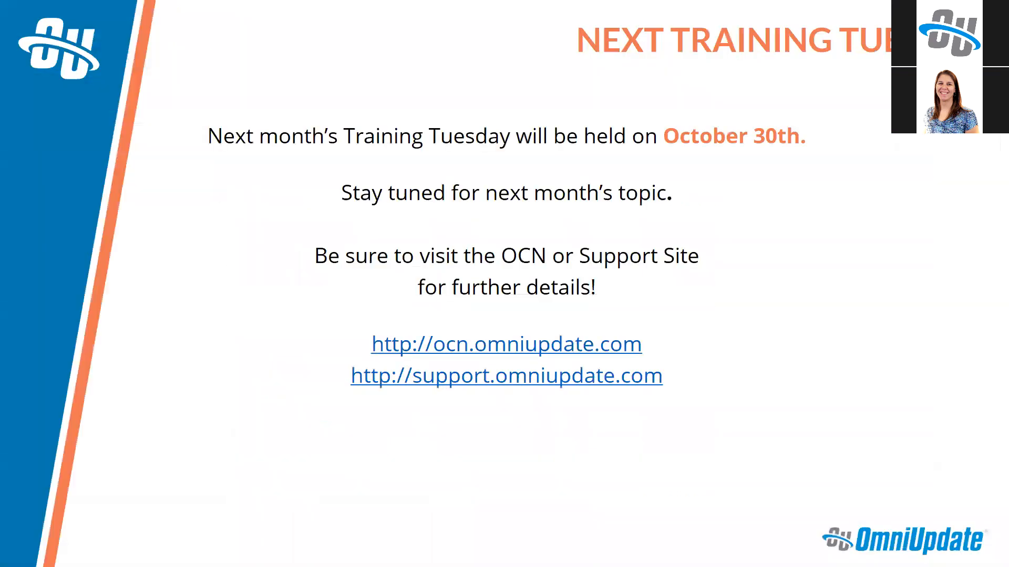